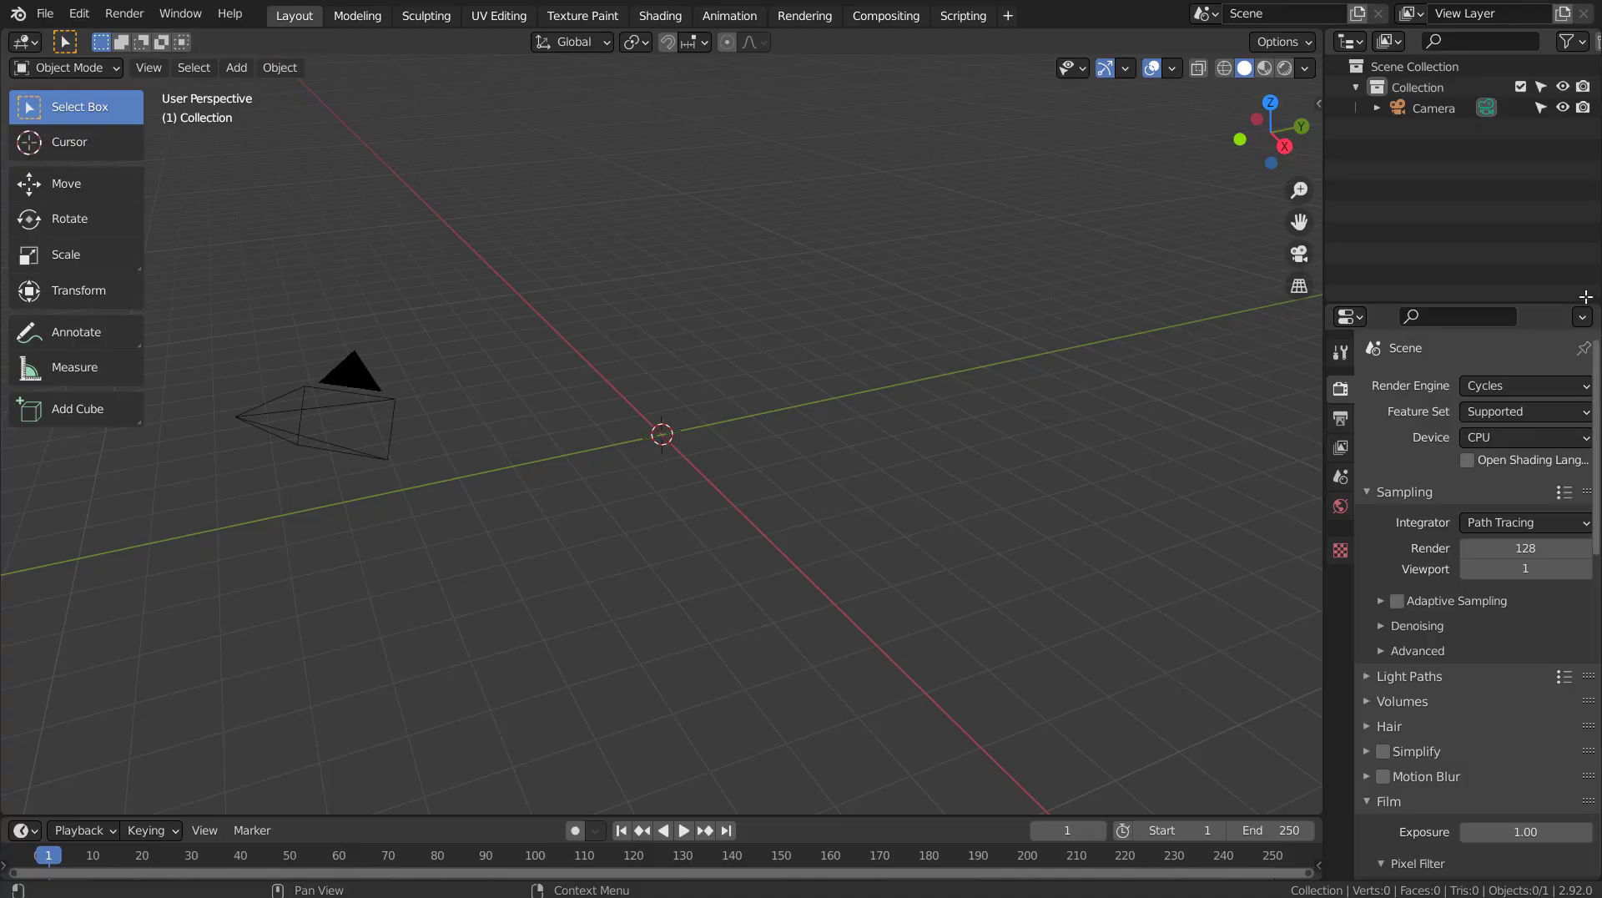
Step: Add a text object at the world origin
left_click(989, 314)
key("shift+a")
mouse_move(989, 314)
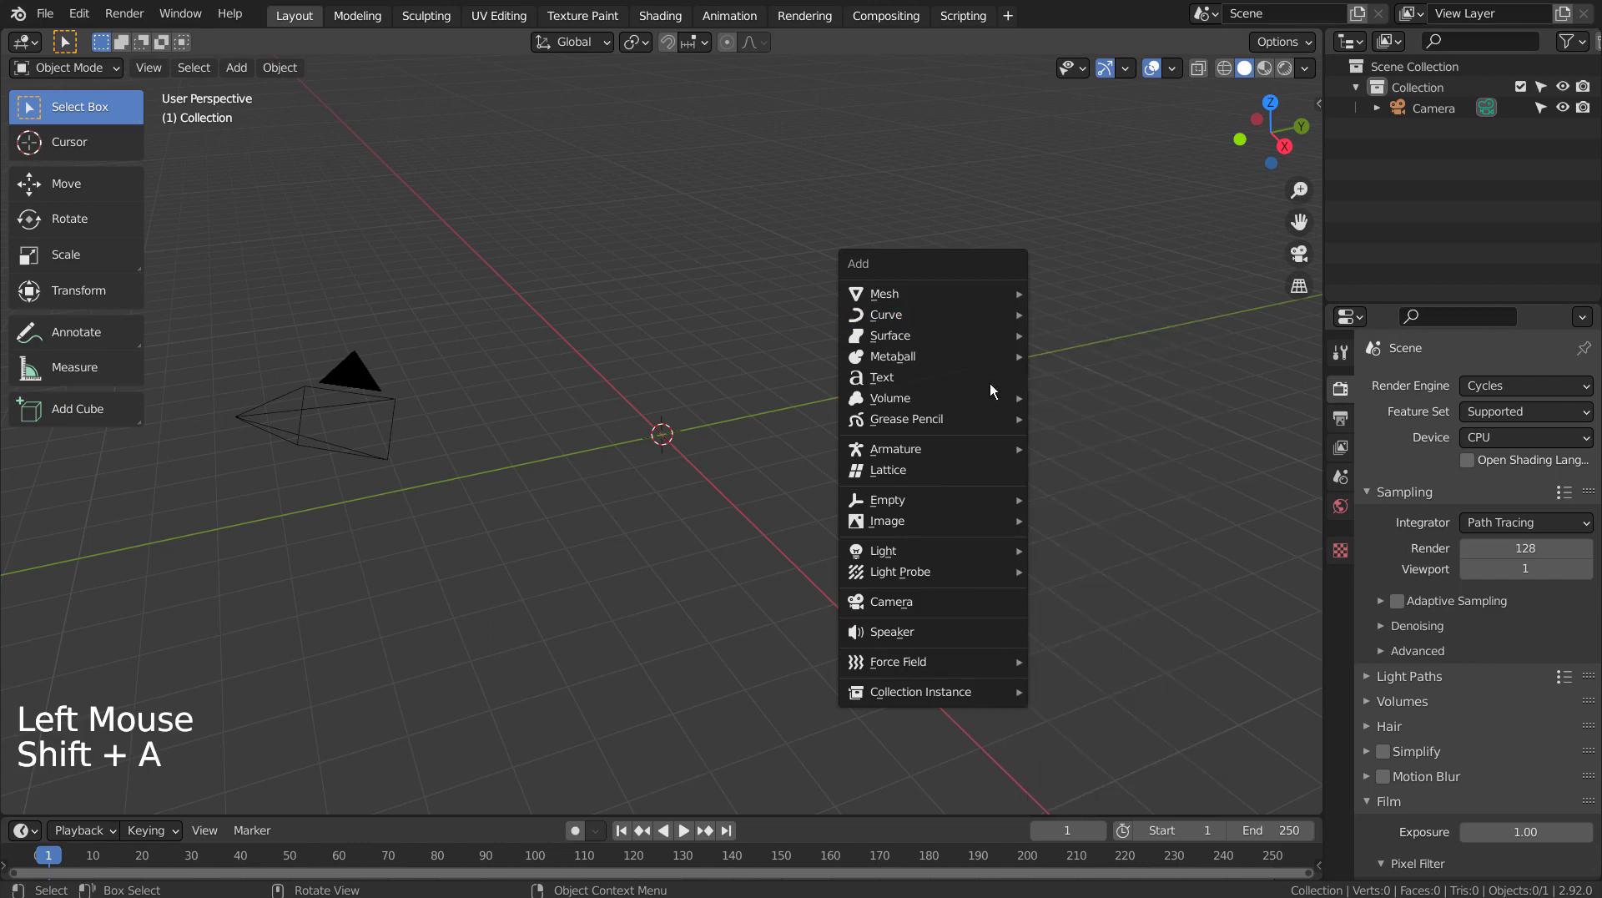
left_click(987, 377)
Step: Replace the text object's default content with "1 MILLION UNIQUE VIEWS" and return to Object Mode
key("Tab")
key("BackSpace")
key("BackSpace")
key("BackSpace")
key("BackSpace")
key("BackSpace")
key("BackSpace")
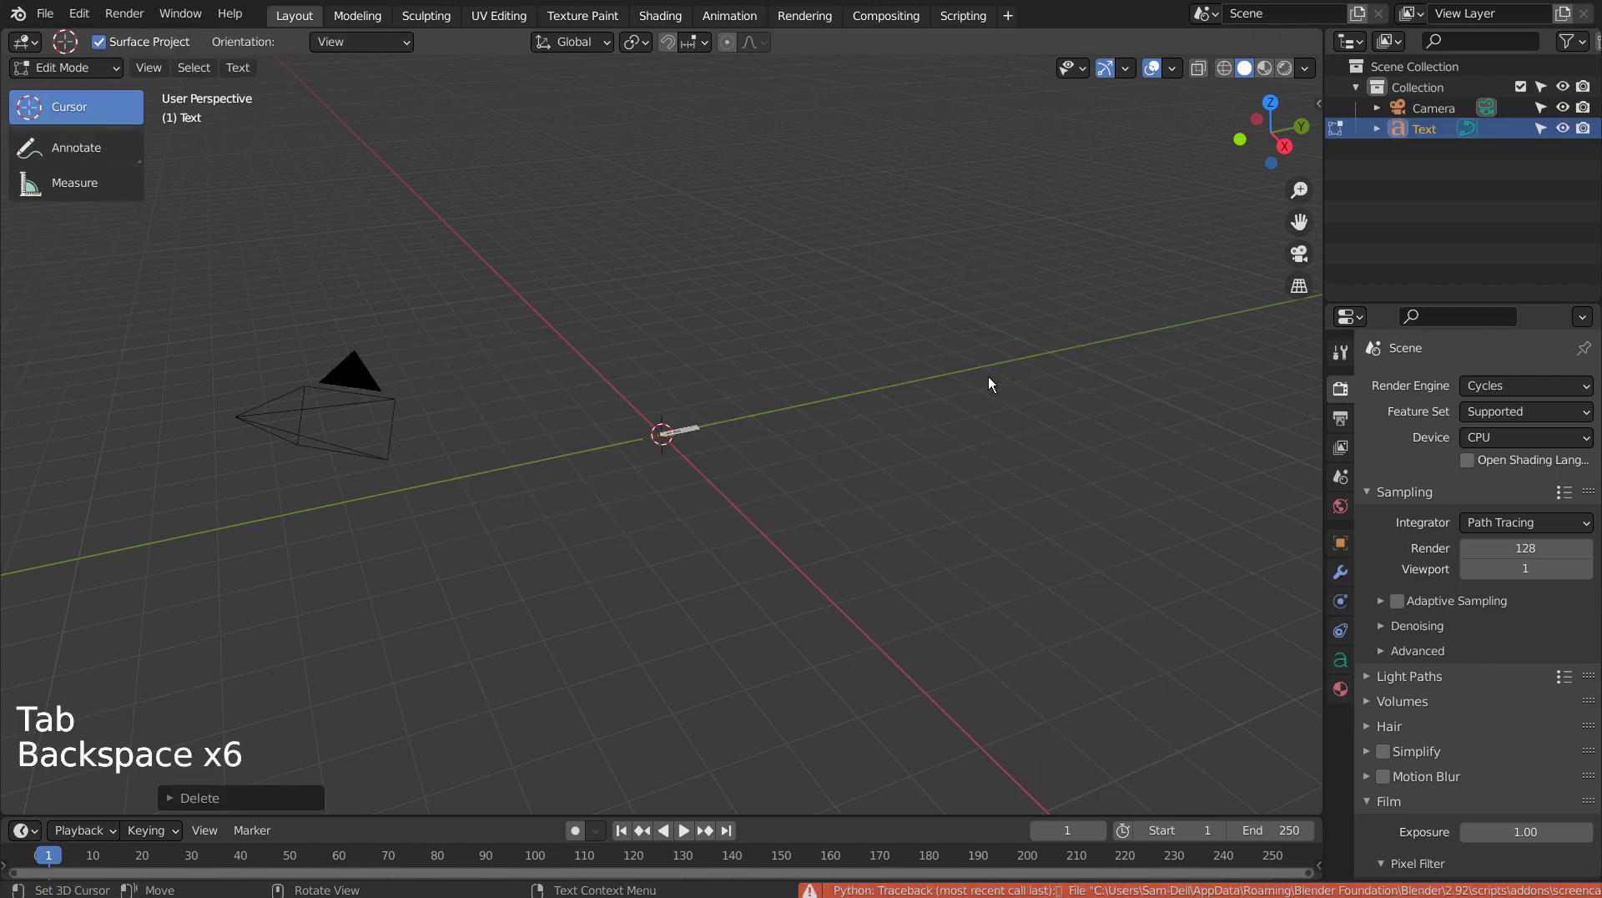
type("1 MILLION")
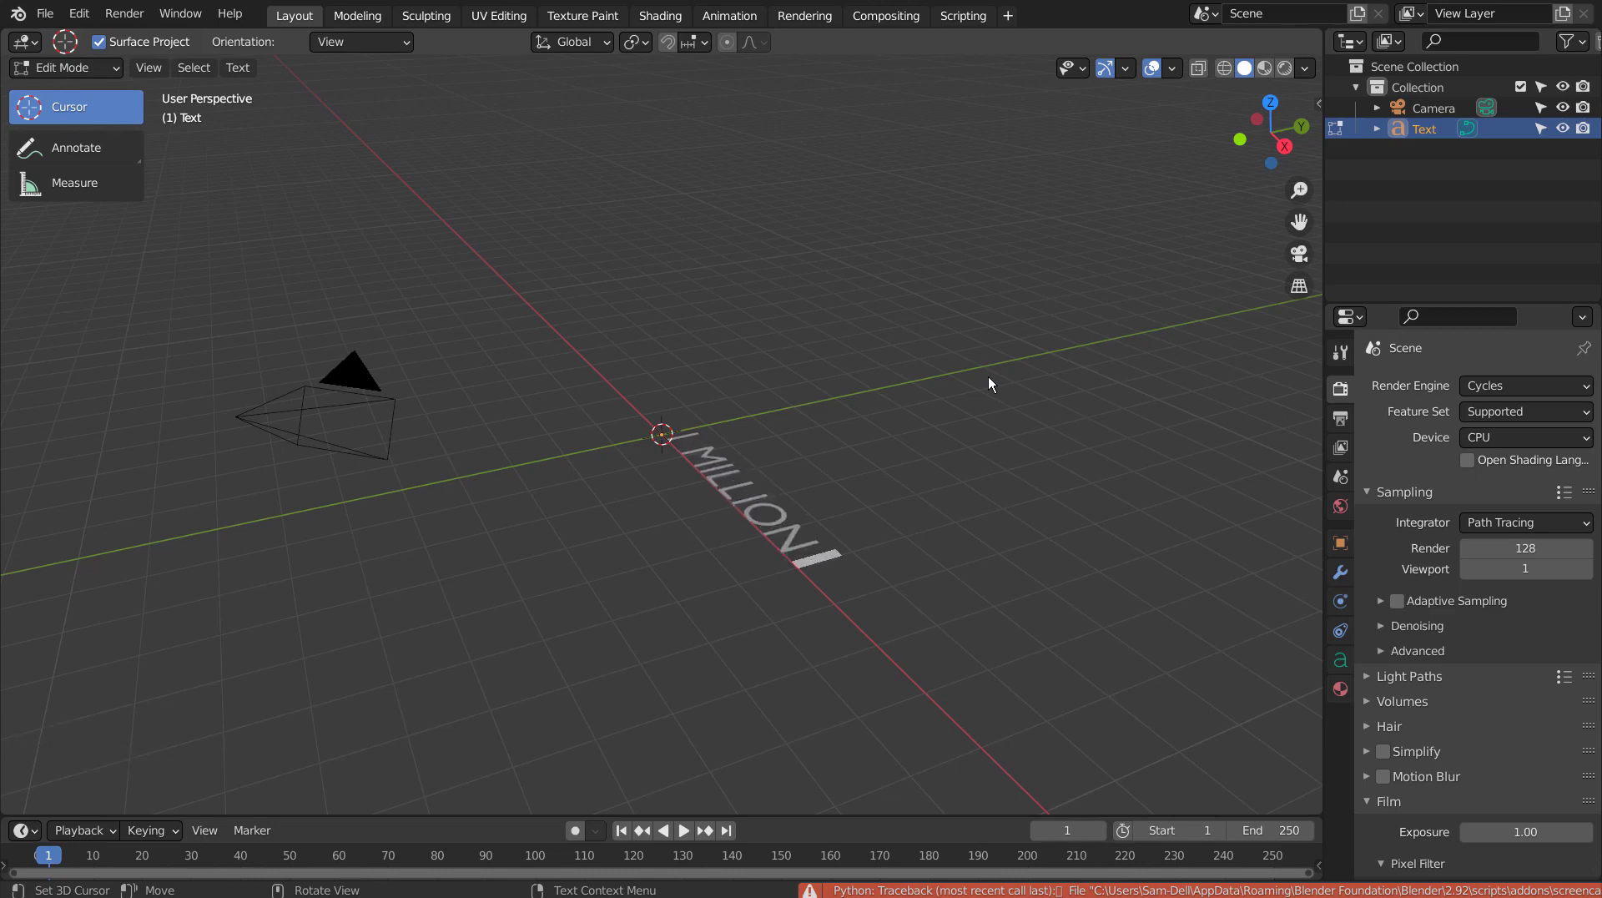
type(" UNIQUE")
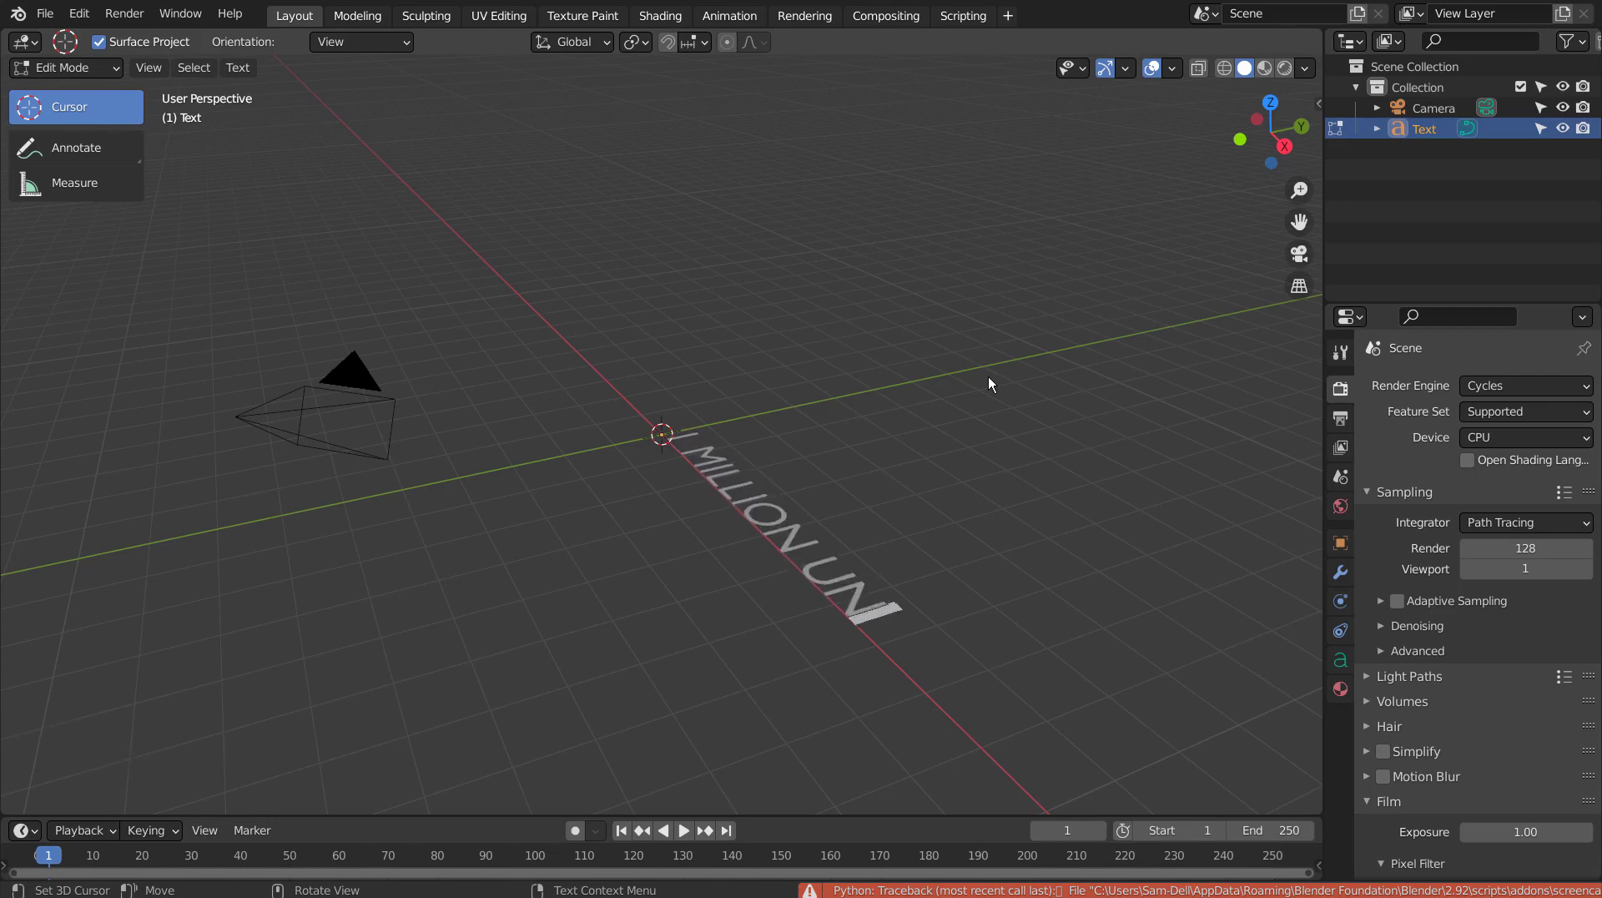
type(" VIE")
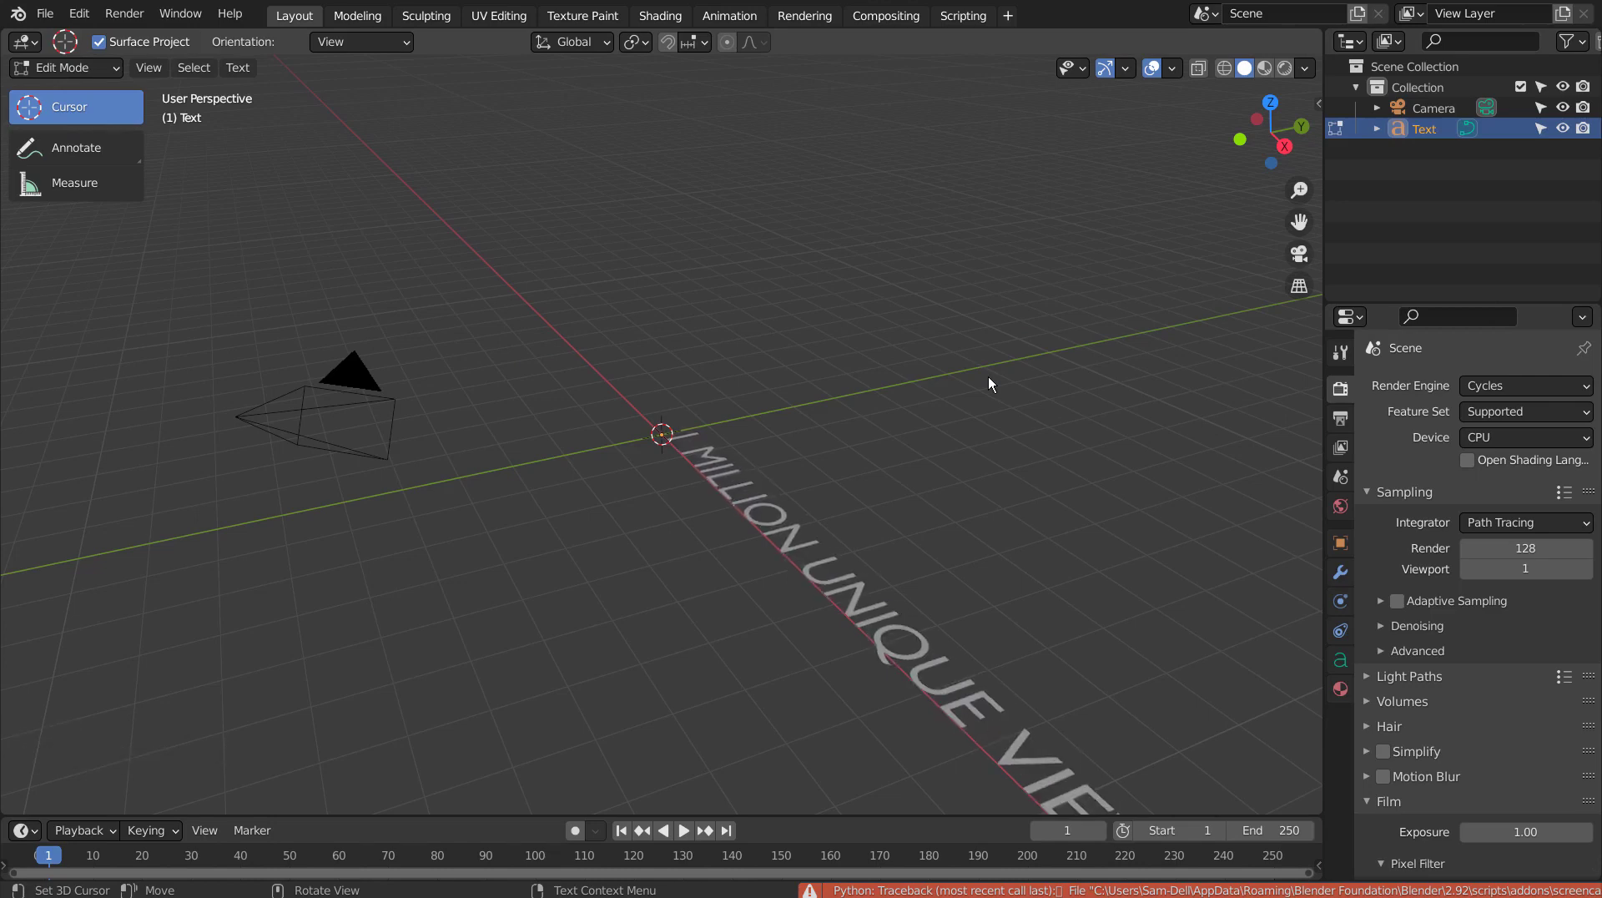
key("Tab")
Step: Rotate the text 90 degrees about the X axis to stand it upright
key("r")
key("x")
key("9")
key("0")
key("Return")
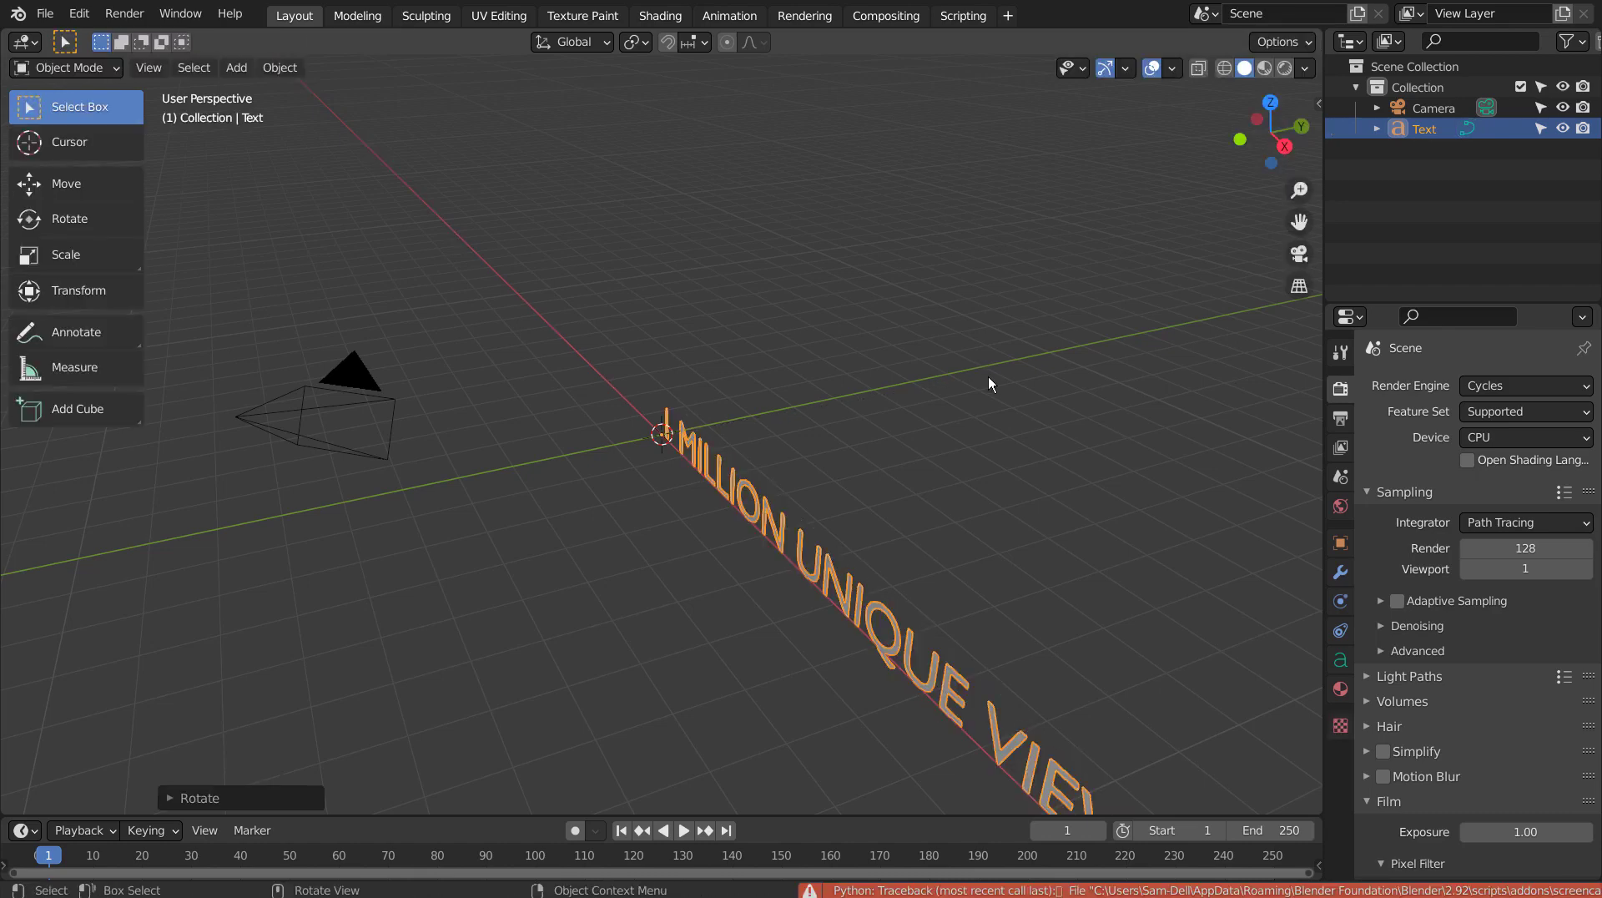
Step: Load ObelixProBIt-cyr.ttf from the Windows Fonts folder as the text's regular font
left_click(1335, 661)
left_click(1363, 640)
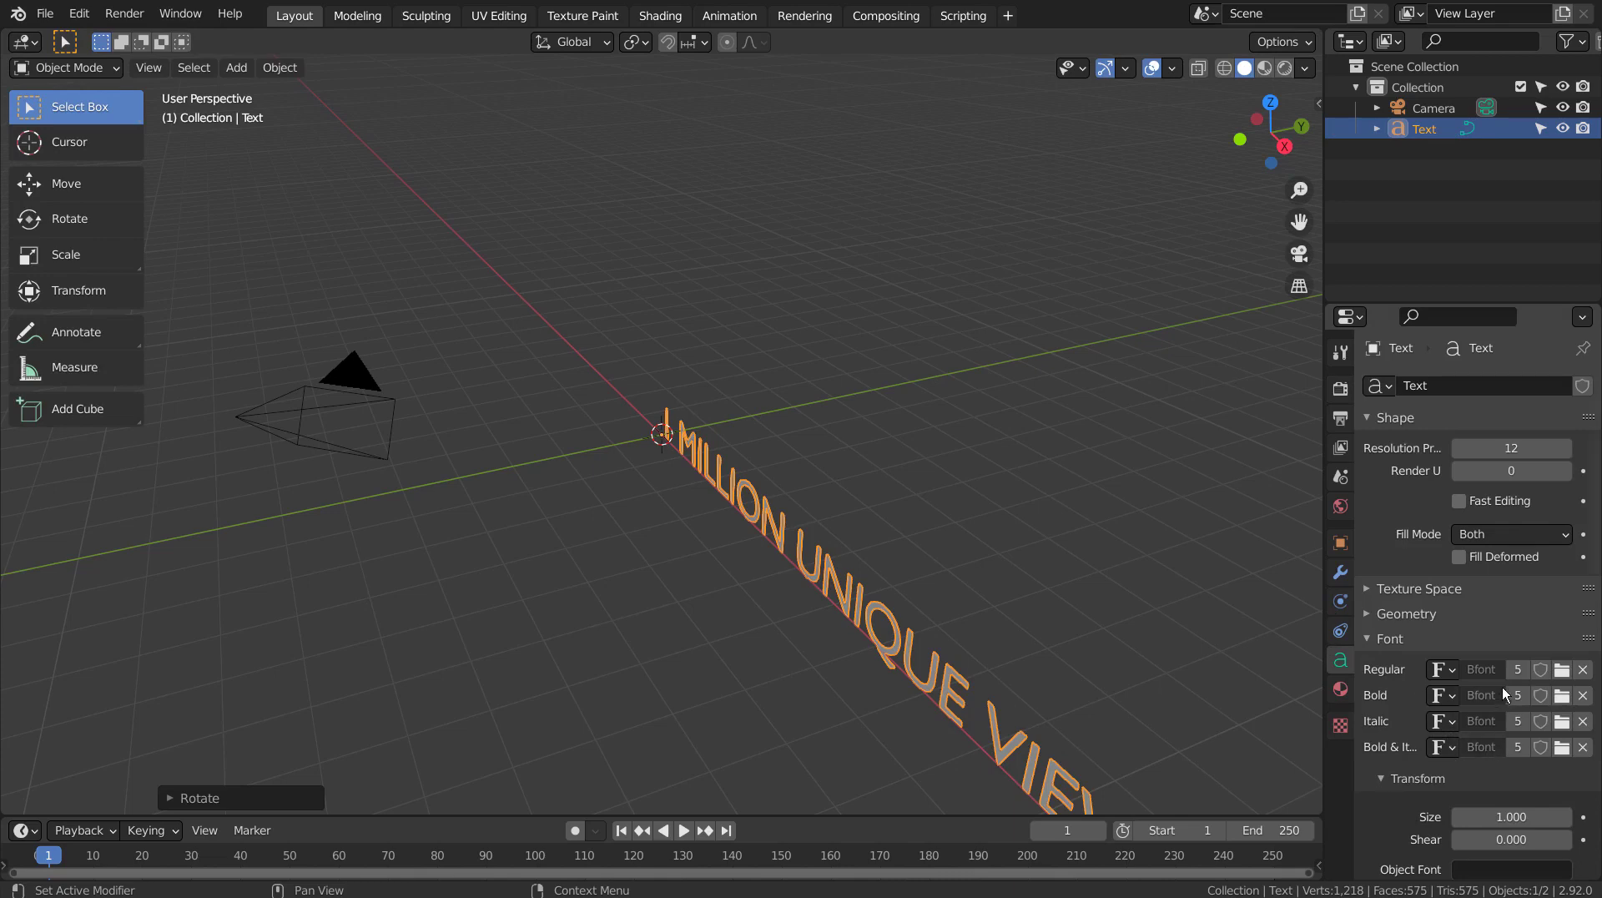
left_click(1561, 669)
left_click(1066, 434)
scroll(1066, 434, "down", 1)
scroll(1066, 434, "down", 15)
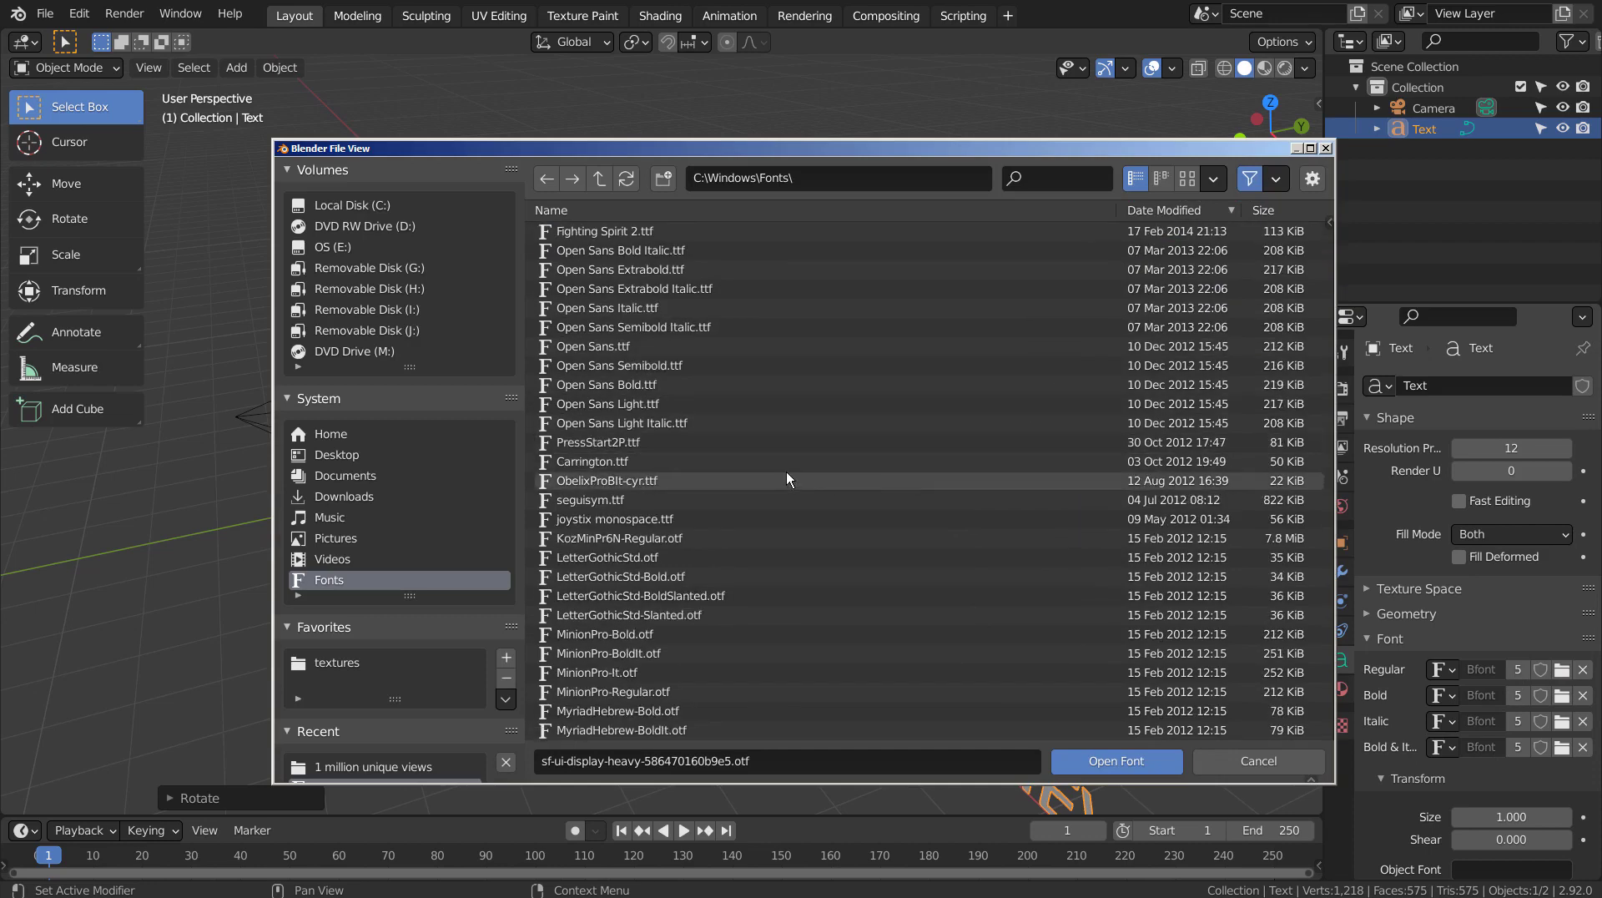
double_click(786, 473)
Step: Duplicate the text in place and hide the original in the viewport
mouse_move(883, 538)
middle_mouse_down()
mouse_move(819, 589)
mouse_move(718, 599)
mouse_move(893, 518)
middle_mouse_up()
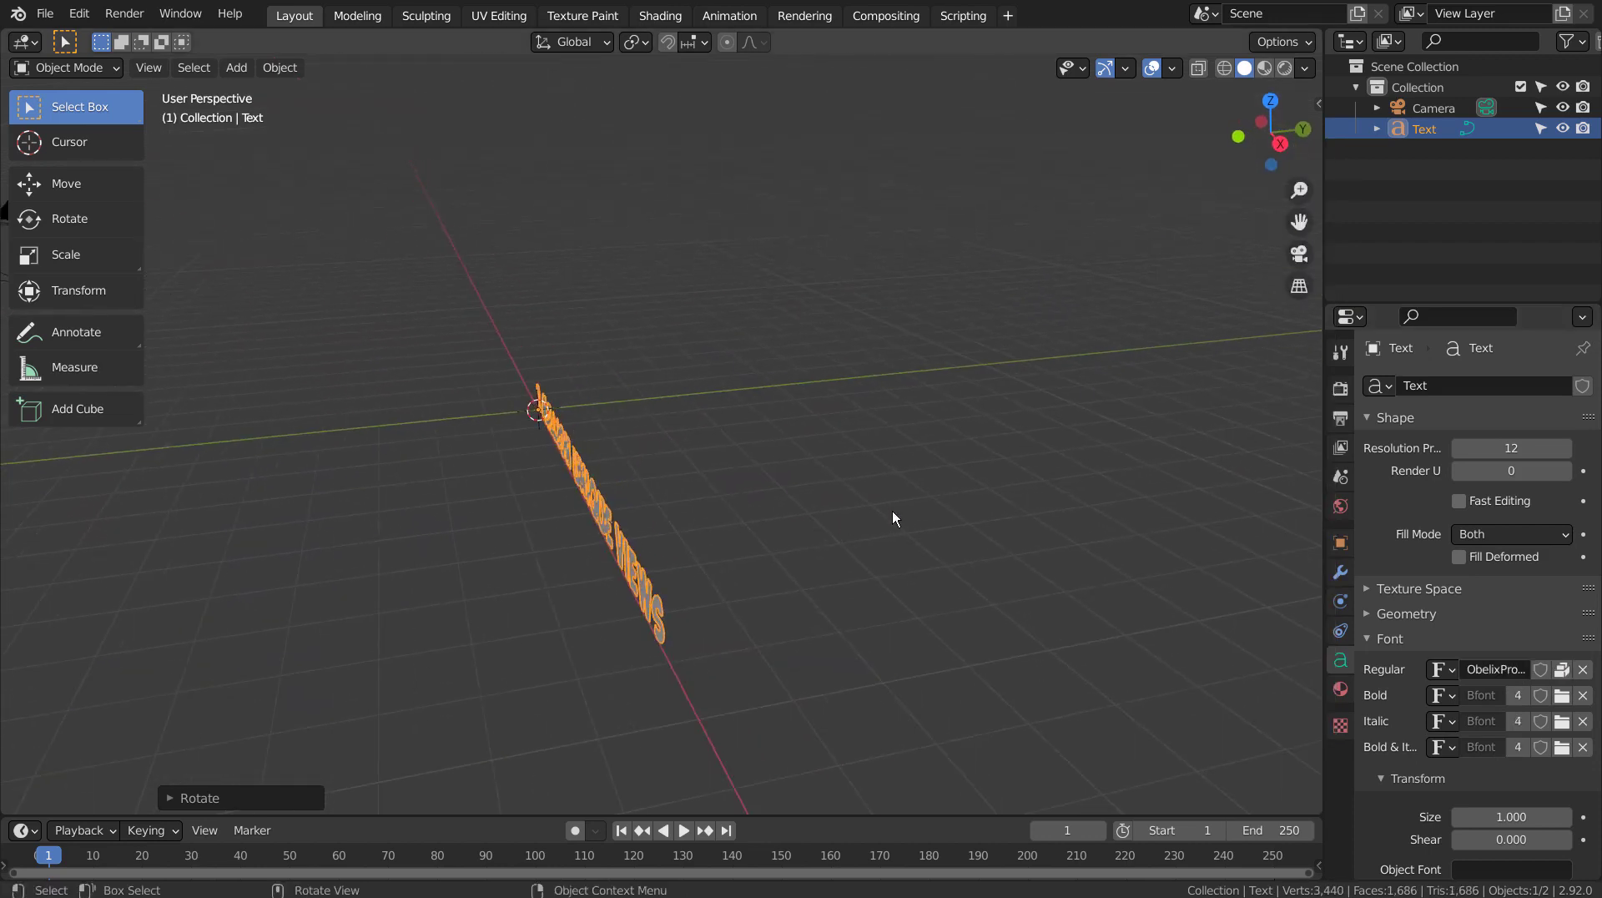
key("shift+d")
key("Escape")
left_click(1562, 128)
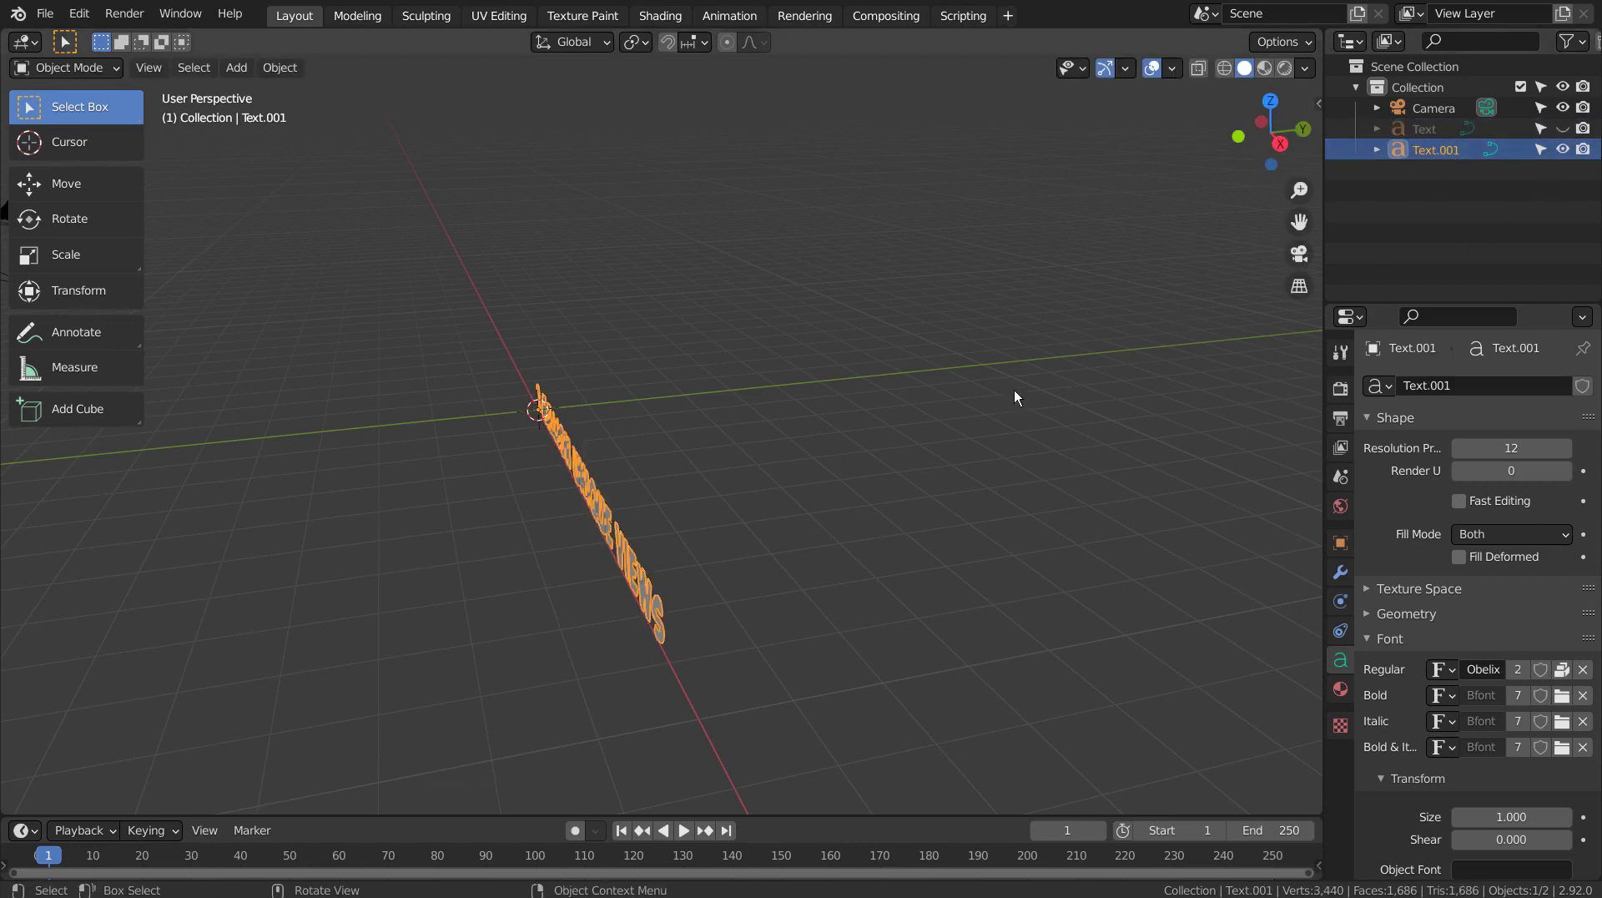
Step: Extrude the duplicated text's geometry to a depth of about 4.61 m
middle_click_drag(1001, 501, 1069, 551)
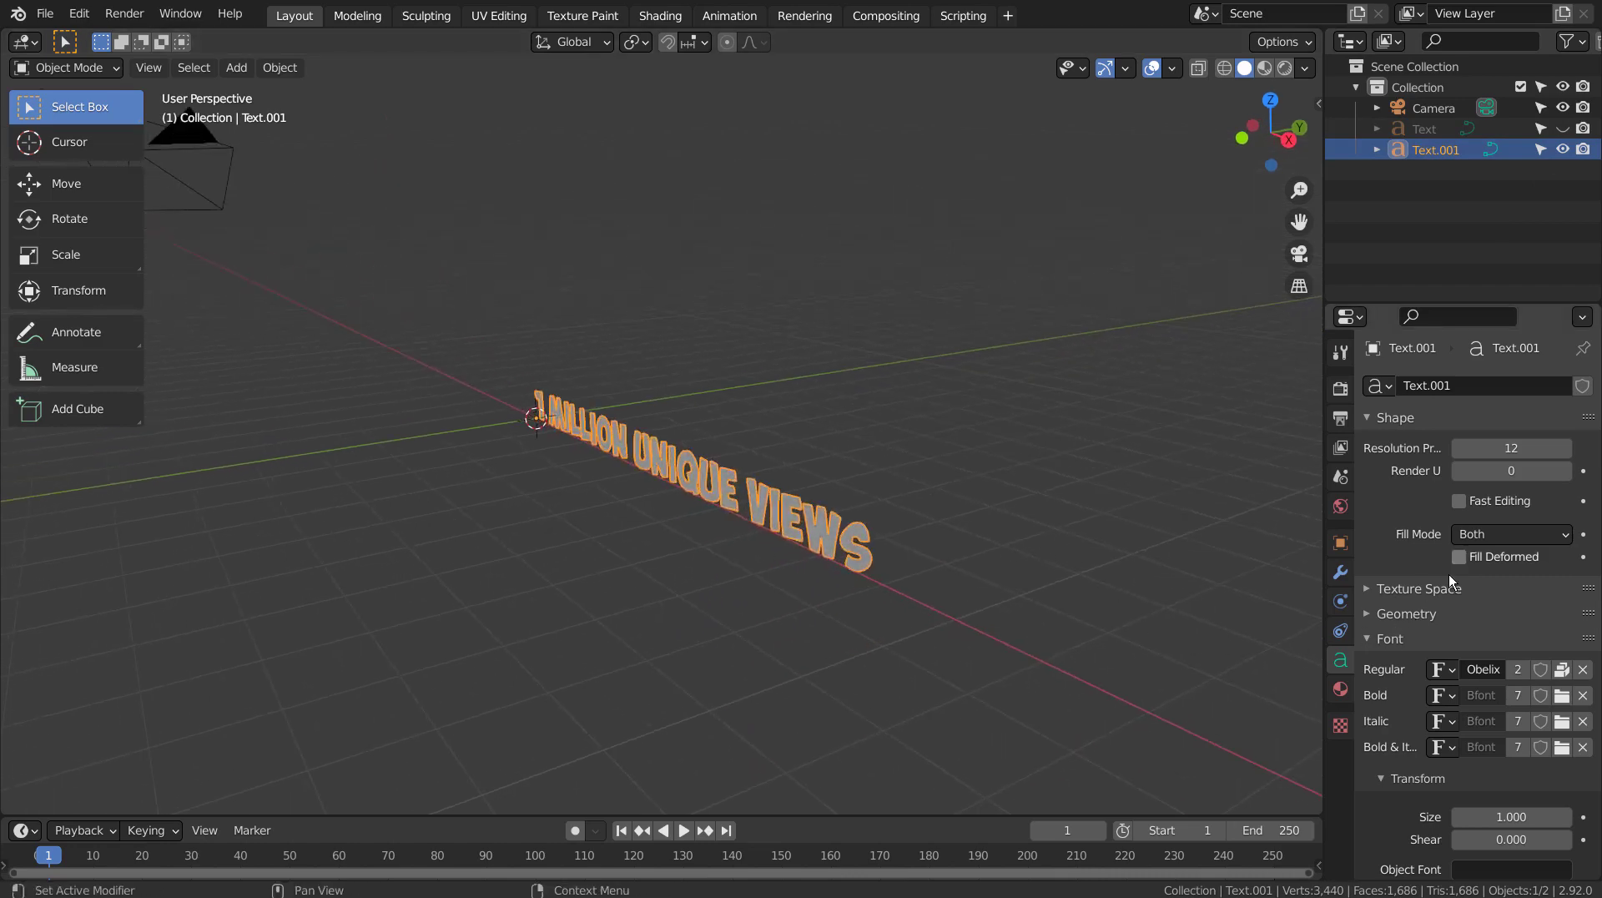
scroll(1394, 789, "down", 8)
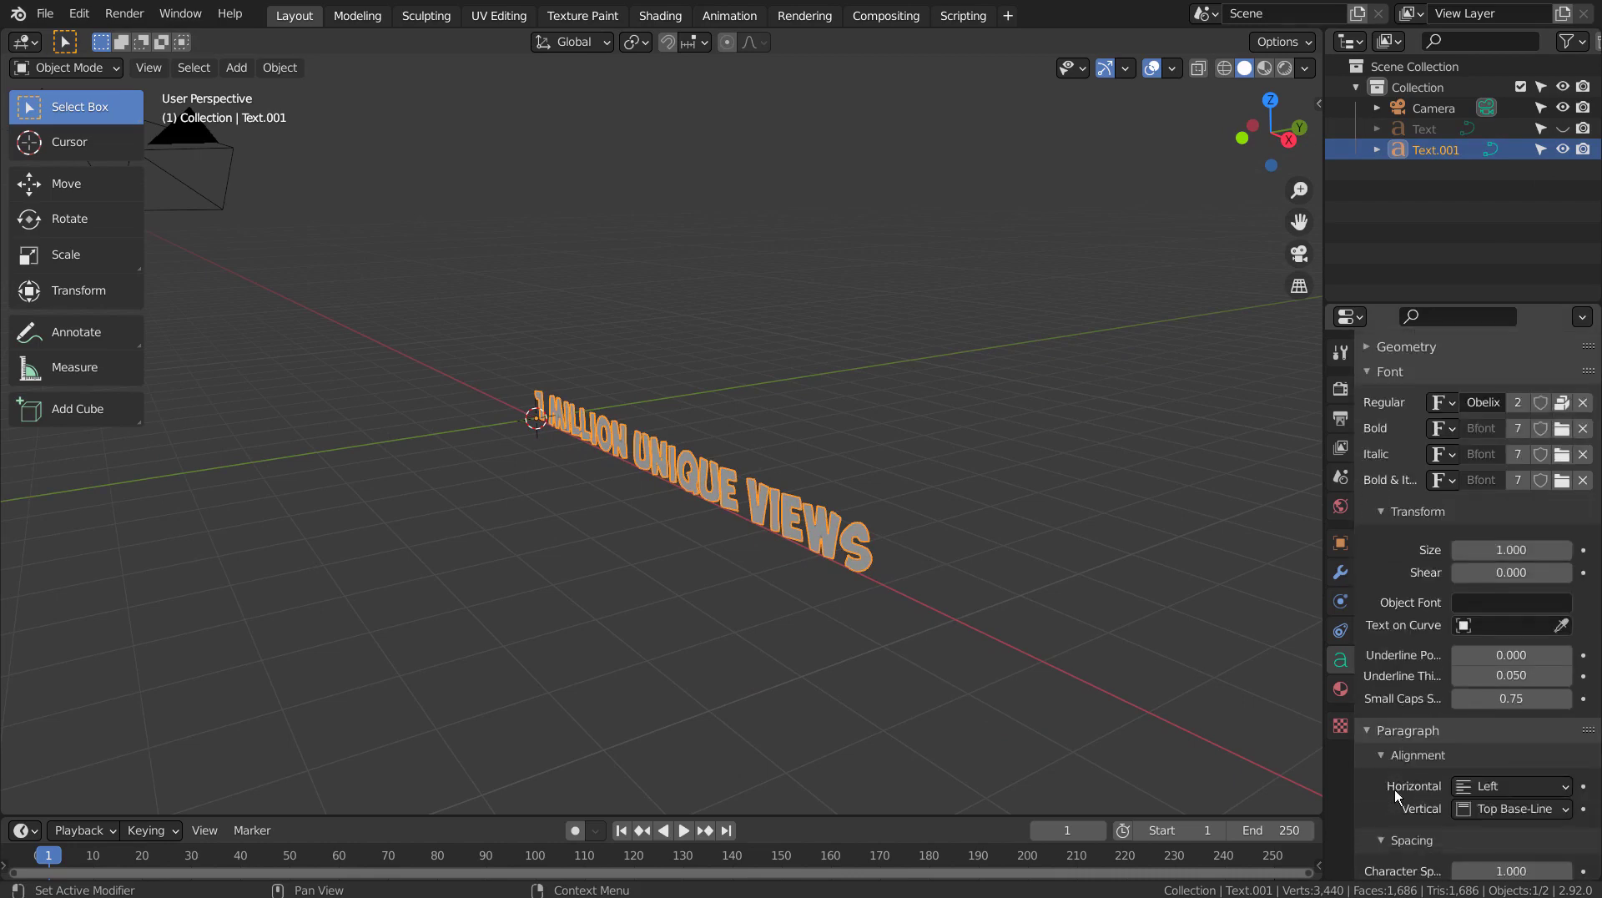
scroll(1394, 789, "up", 6)
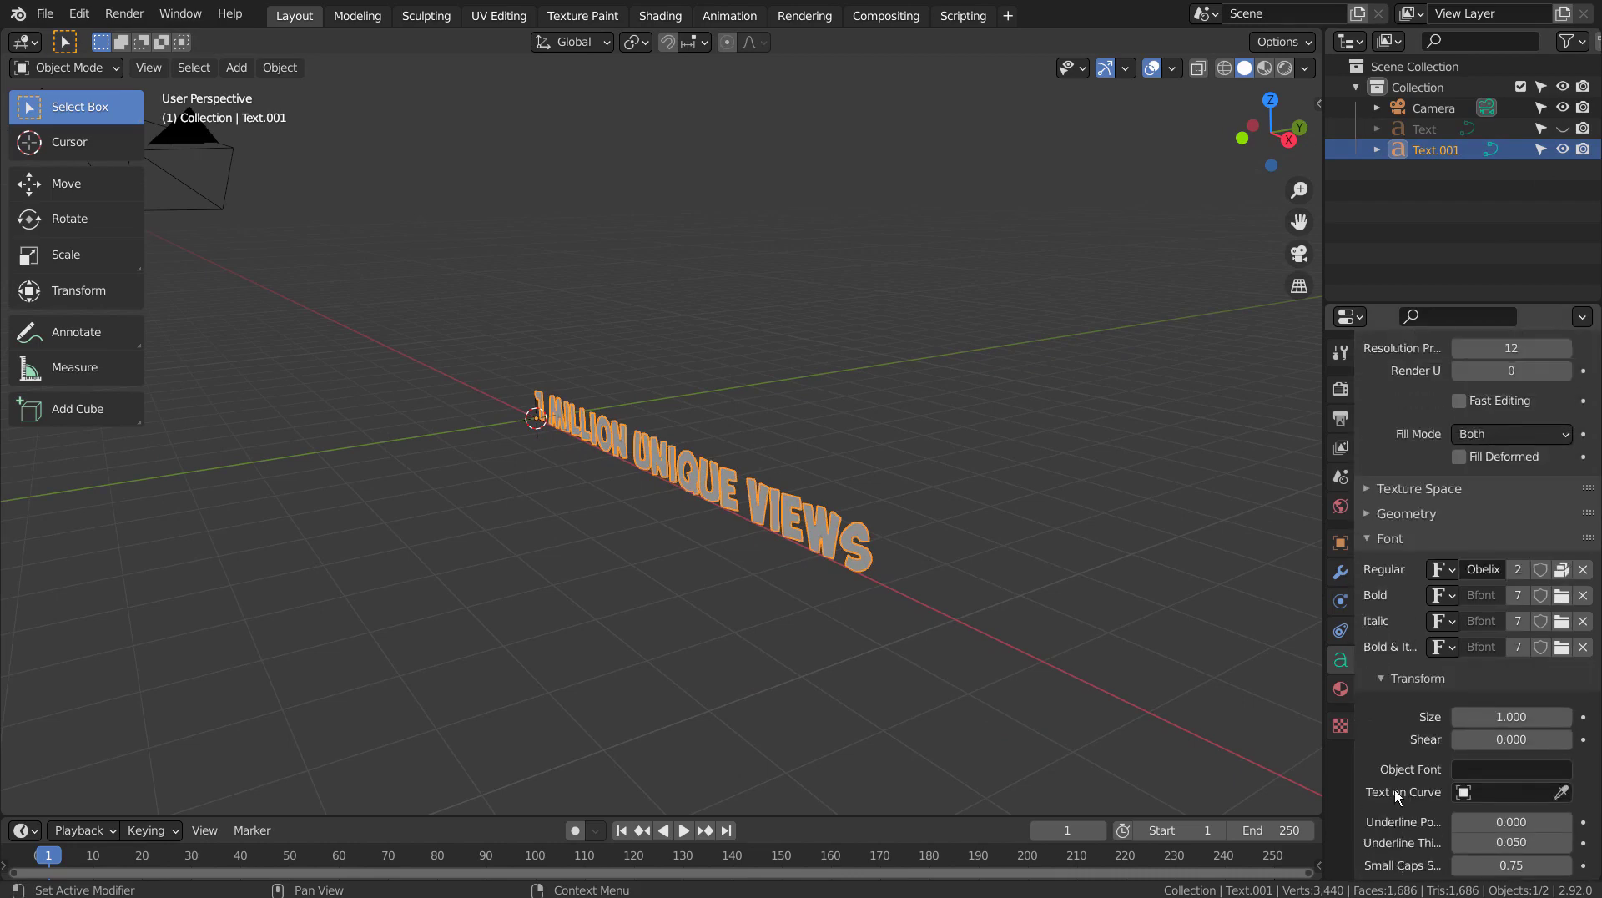
left_click(1370, 542)
left_click_drag(1502, 599, 1462, 605)
middle_click_drag(962, 606, 920, 603)
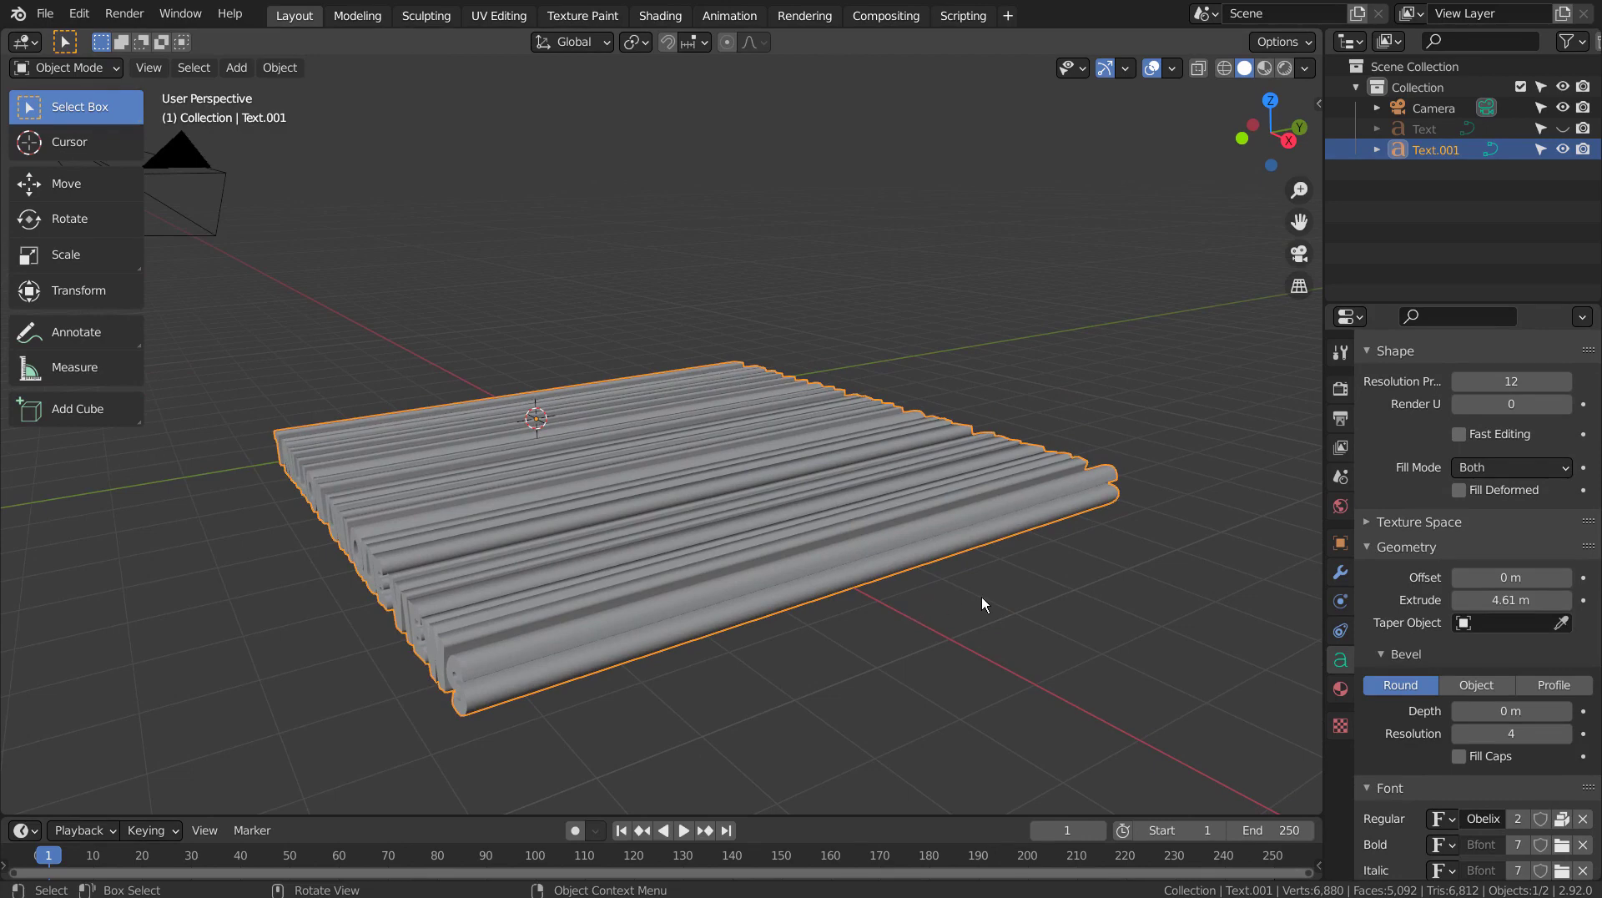
Step: Add a Point curve at the origin and set it to 3D, working in the right orthographic view
key("shift+a")
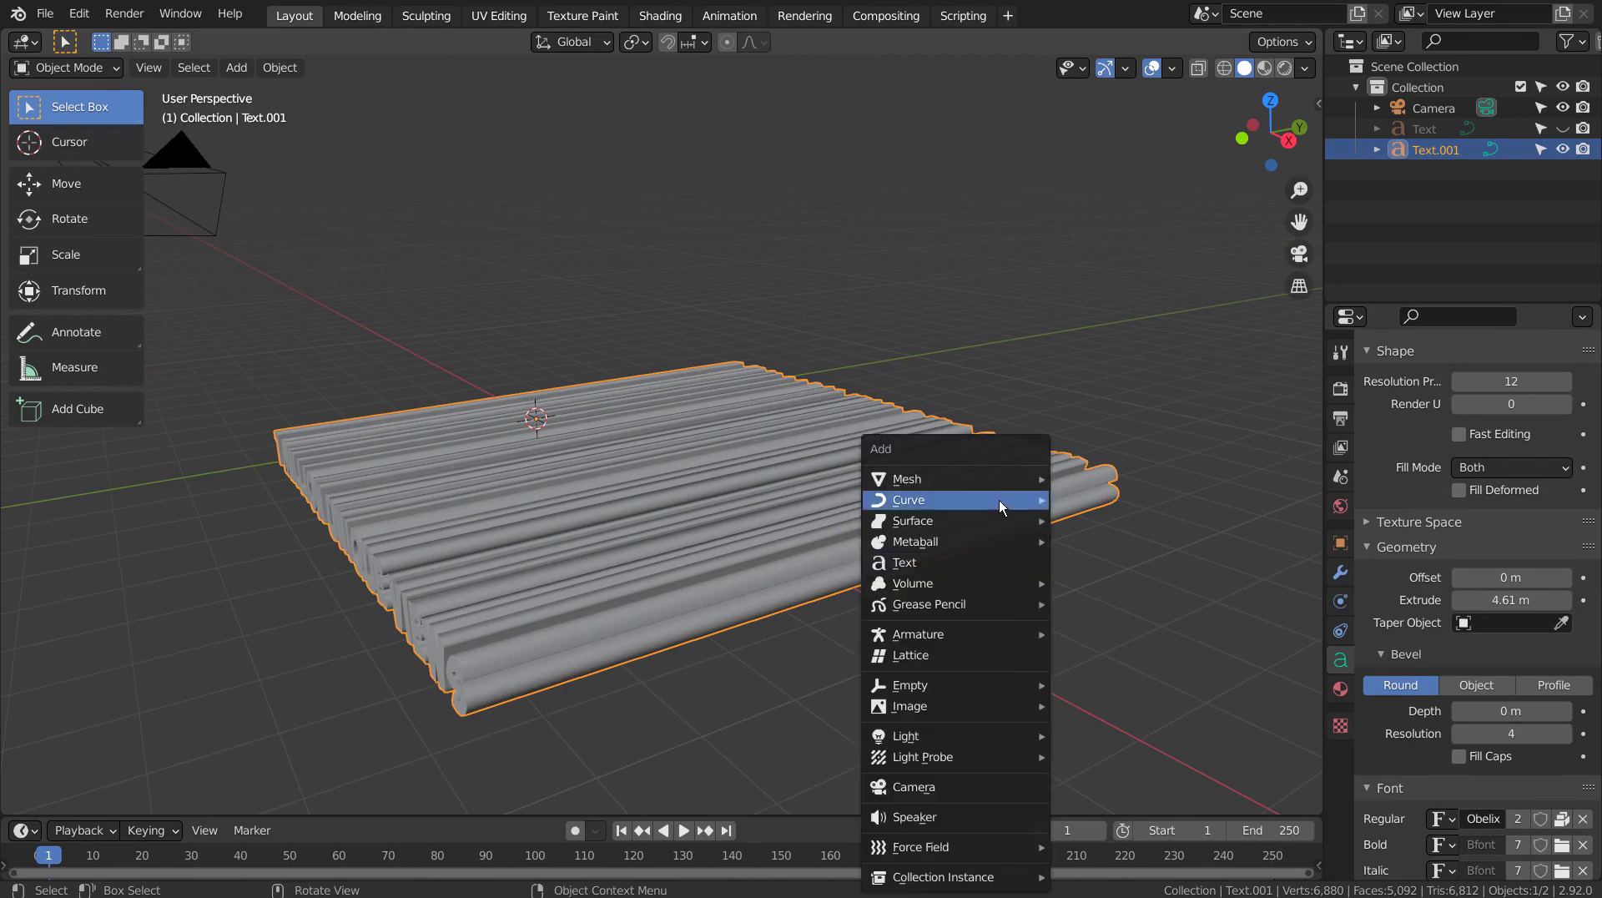
mouse_move(1001, 499)
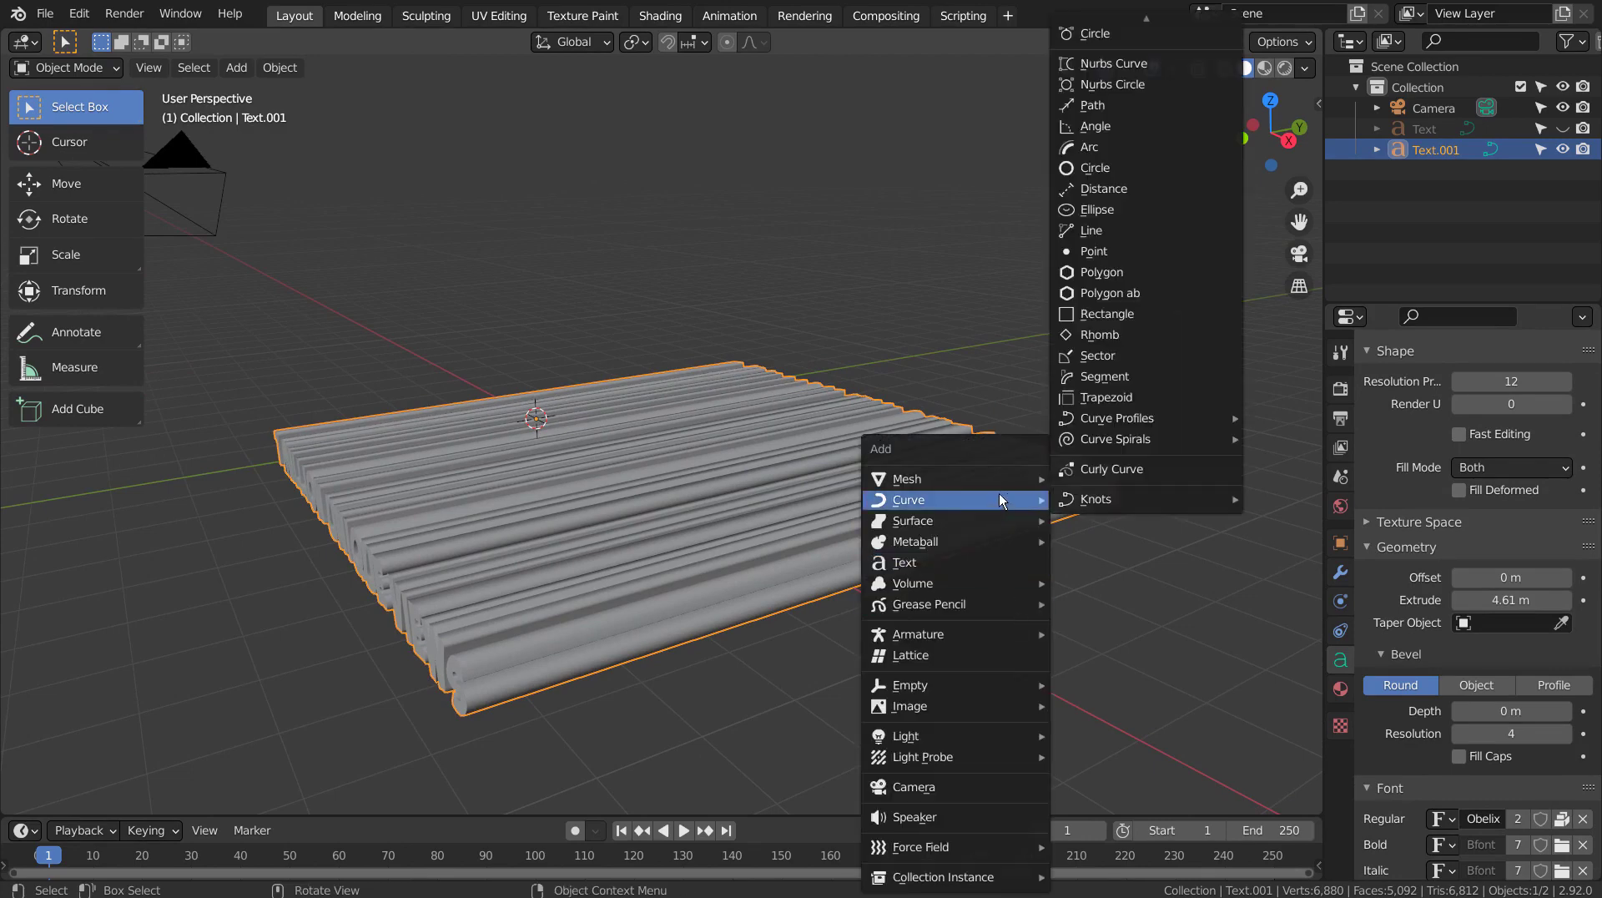
left_click(1157, 245)
key("KP_3")
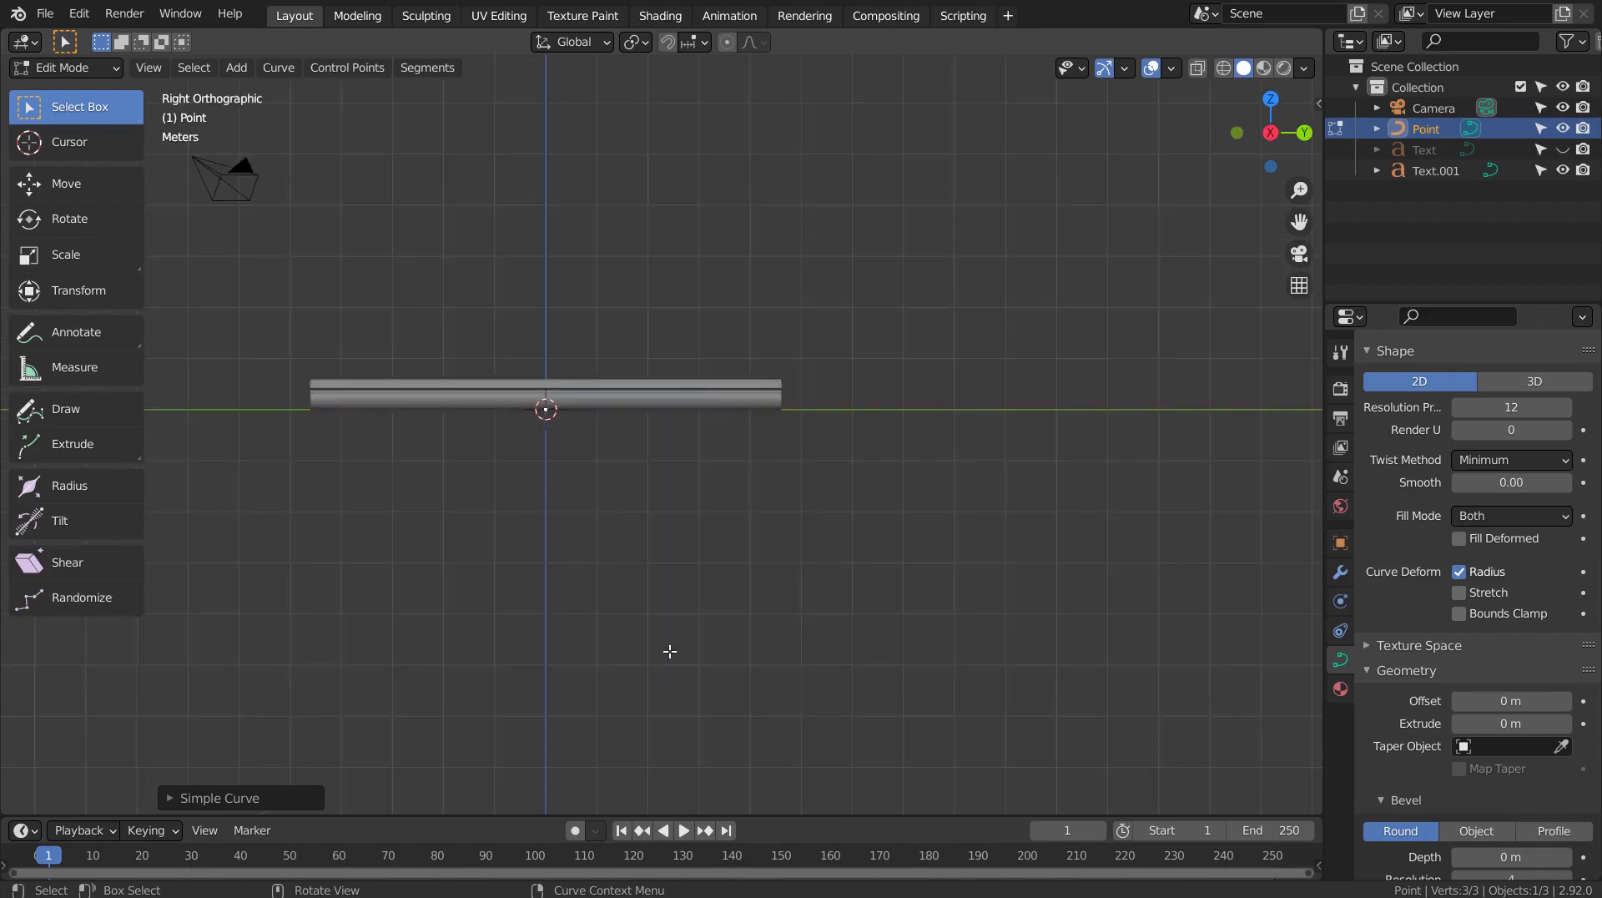
left_click(278, 799)
left_click(412, 486)
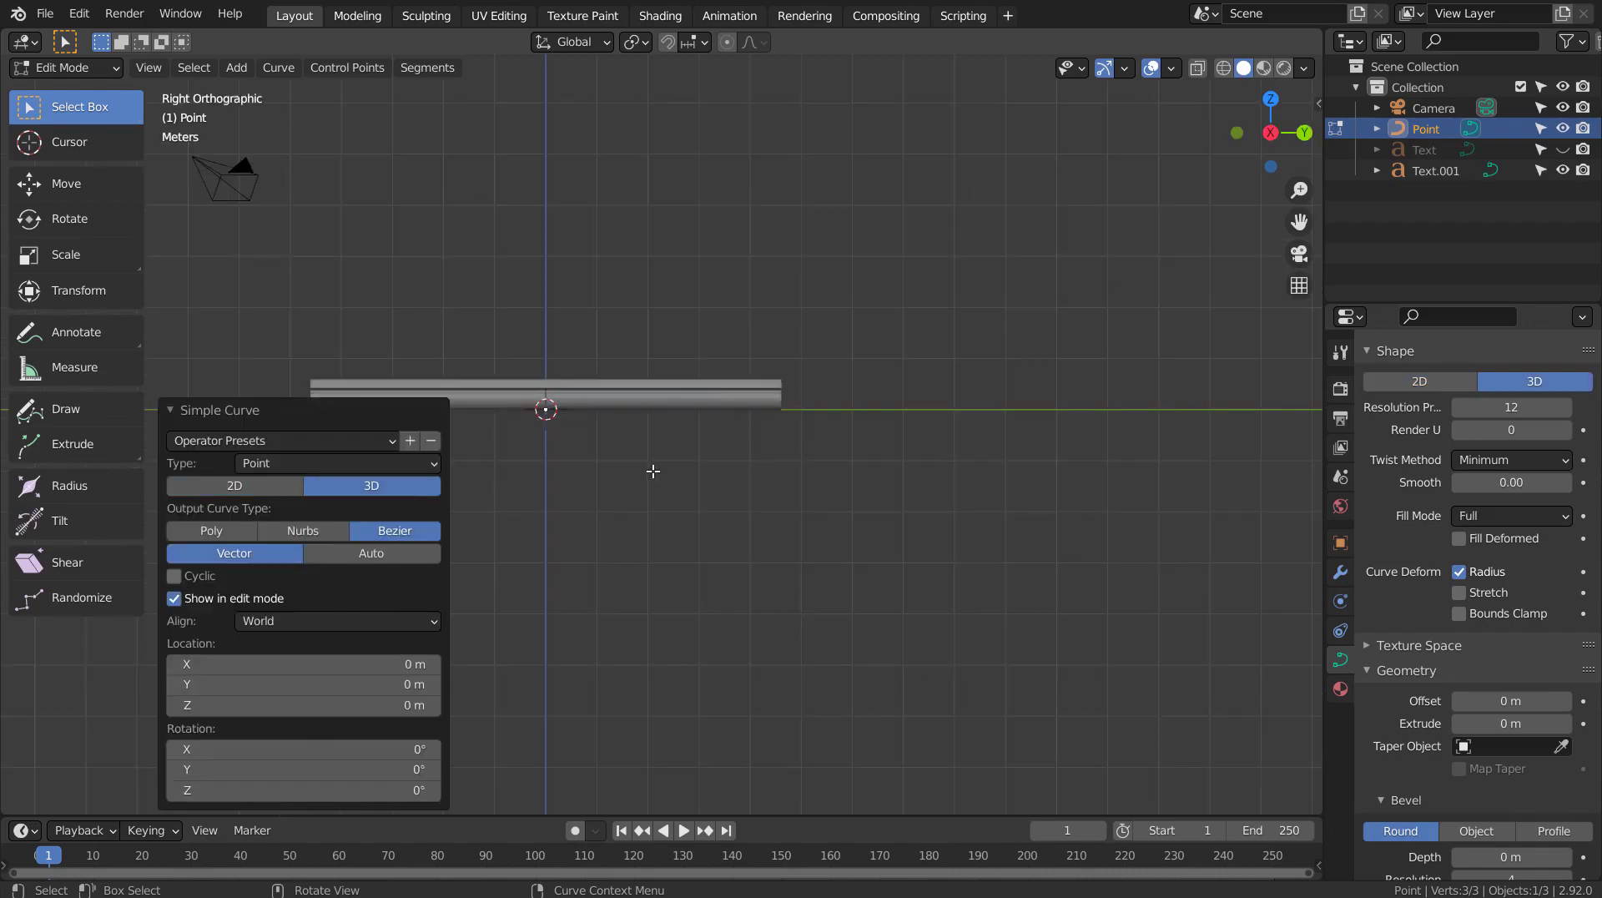
Step: Extrude the point four times along +Y into an up-and-down zigzag with two peaks, the middle segments about 9 m and 11 m long
key("g")
left_click(1068, 100)
key("e")
left_click(1108, 628)
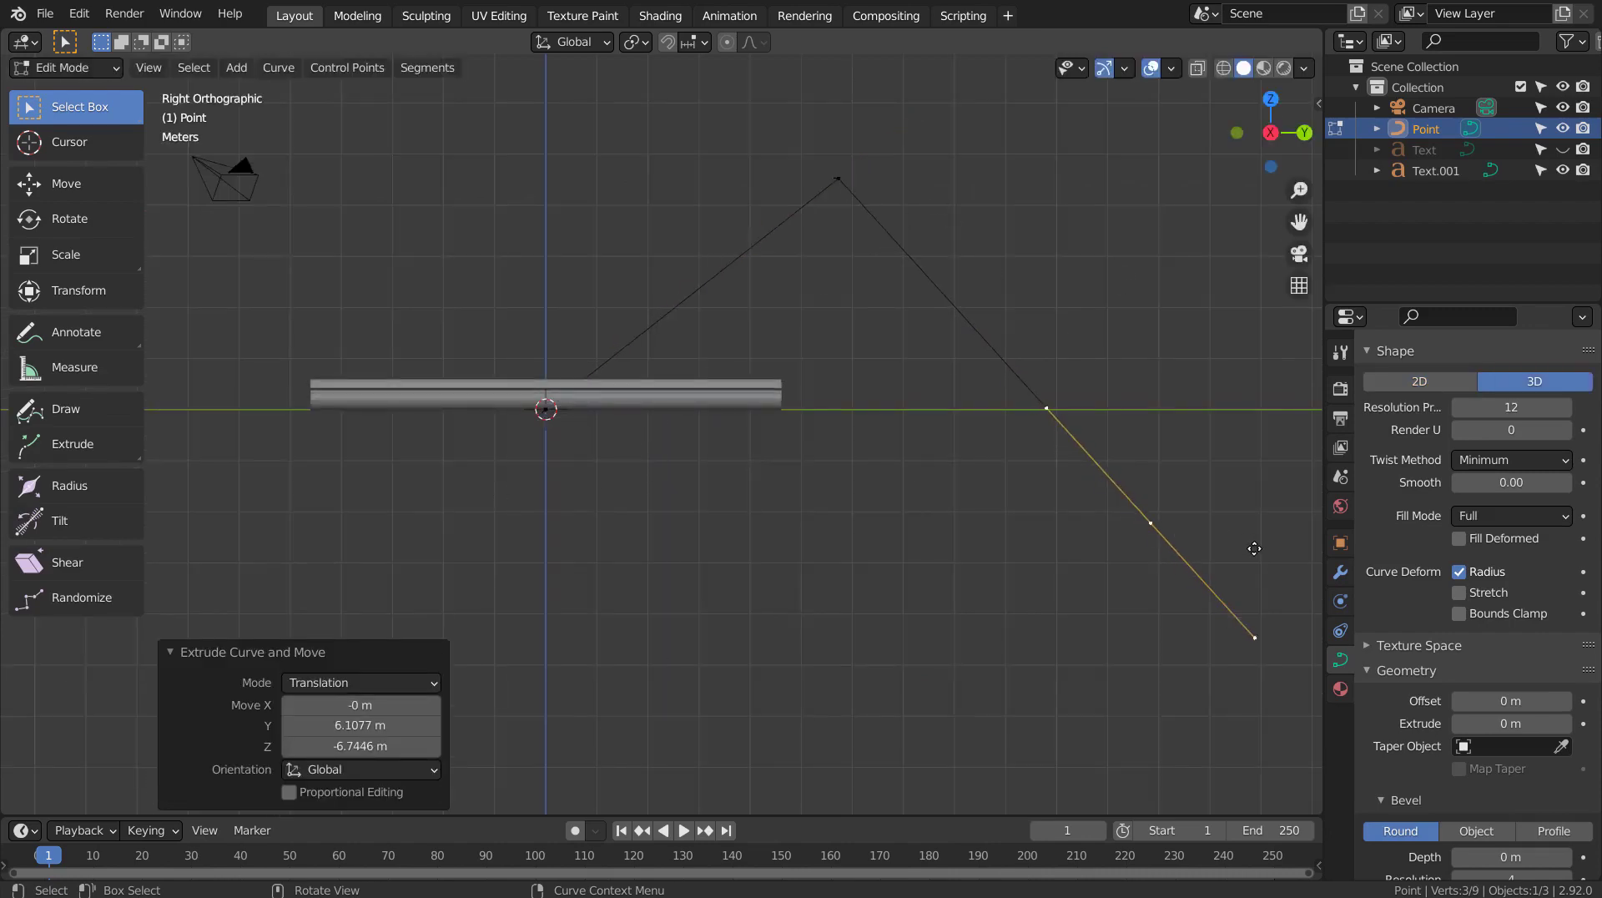
middle_click_drag(1109, 629, 943, 719, "shift")
key("e")
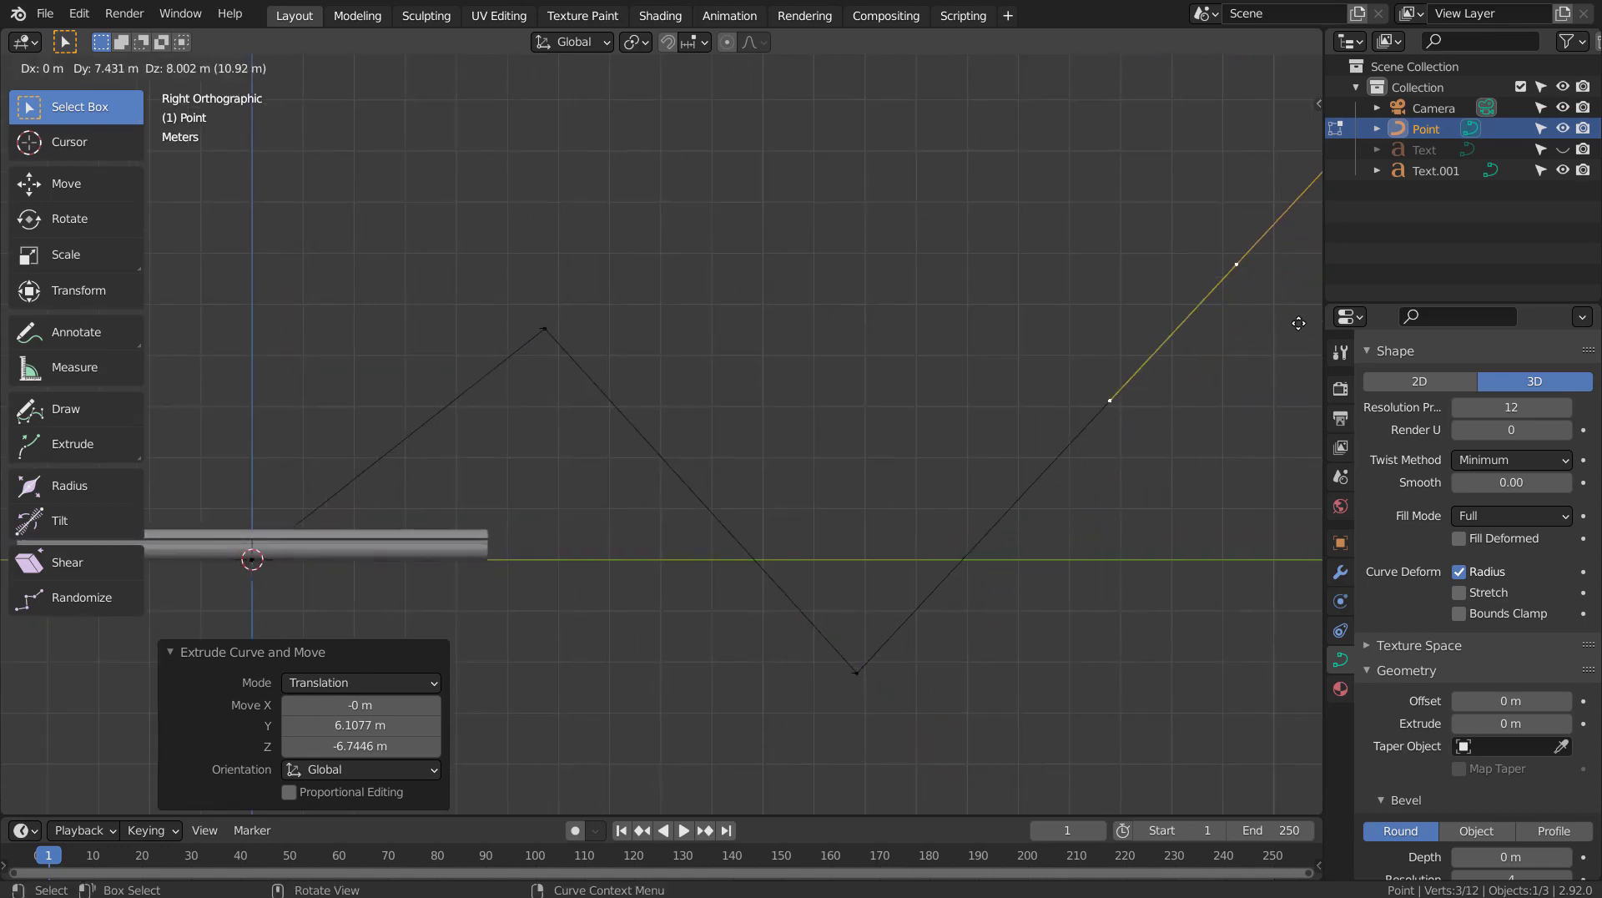
left_click(1305, 329)
middle_click_drag(1193, 492, 830, 547, "shift")
key("e")
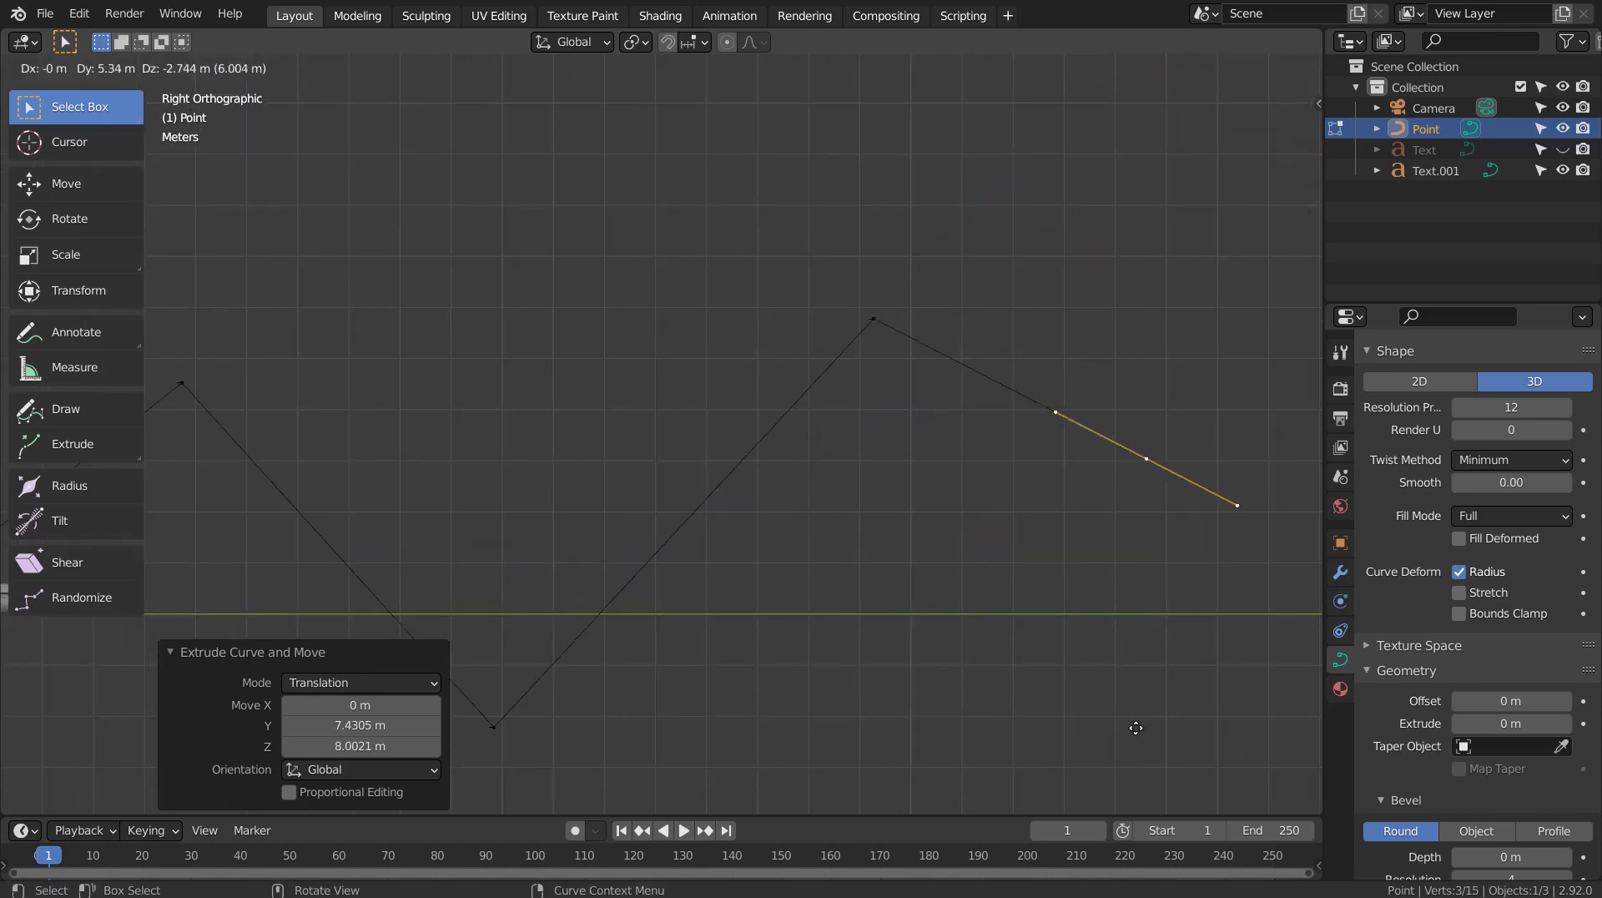
left_click(1152, 222)
Step: Change the handle type of all the zigzag's control points to form a smooth wave, and return to Object Mode
key("a")
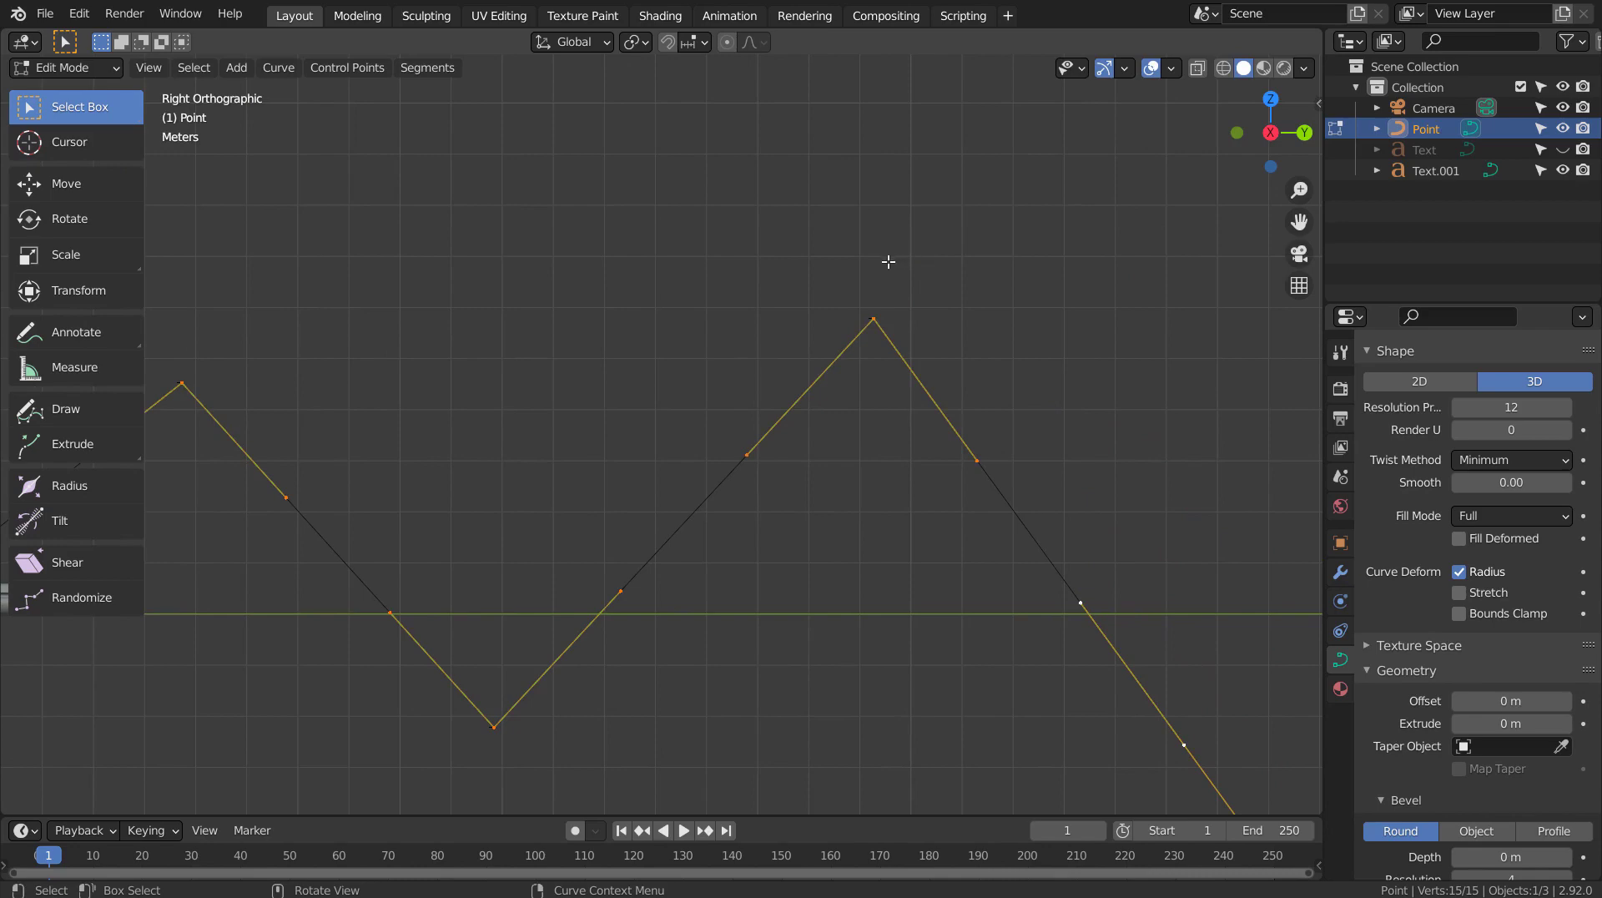
key("v")
left_click(883, 261)
middle_click_drag(543, 512, 882, 484)
key("Tab")
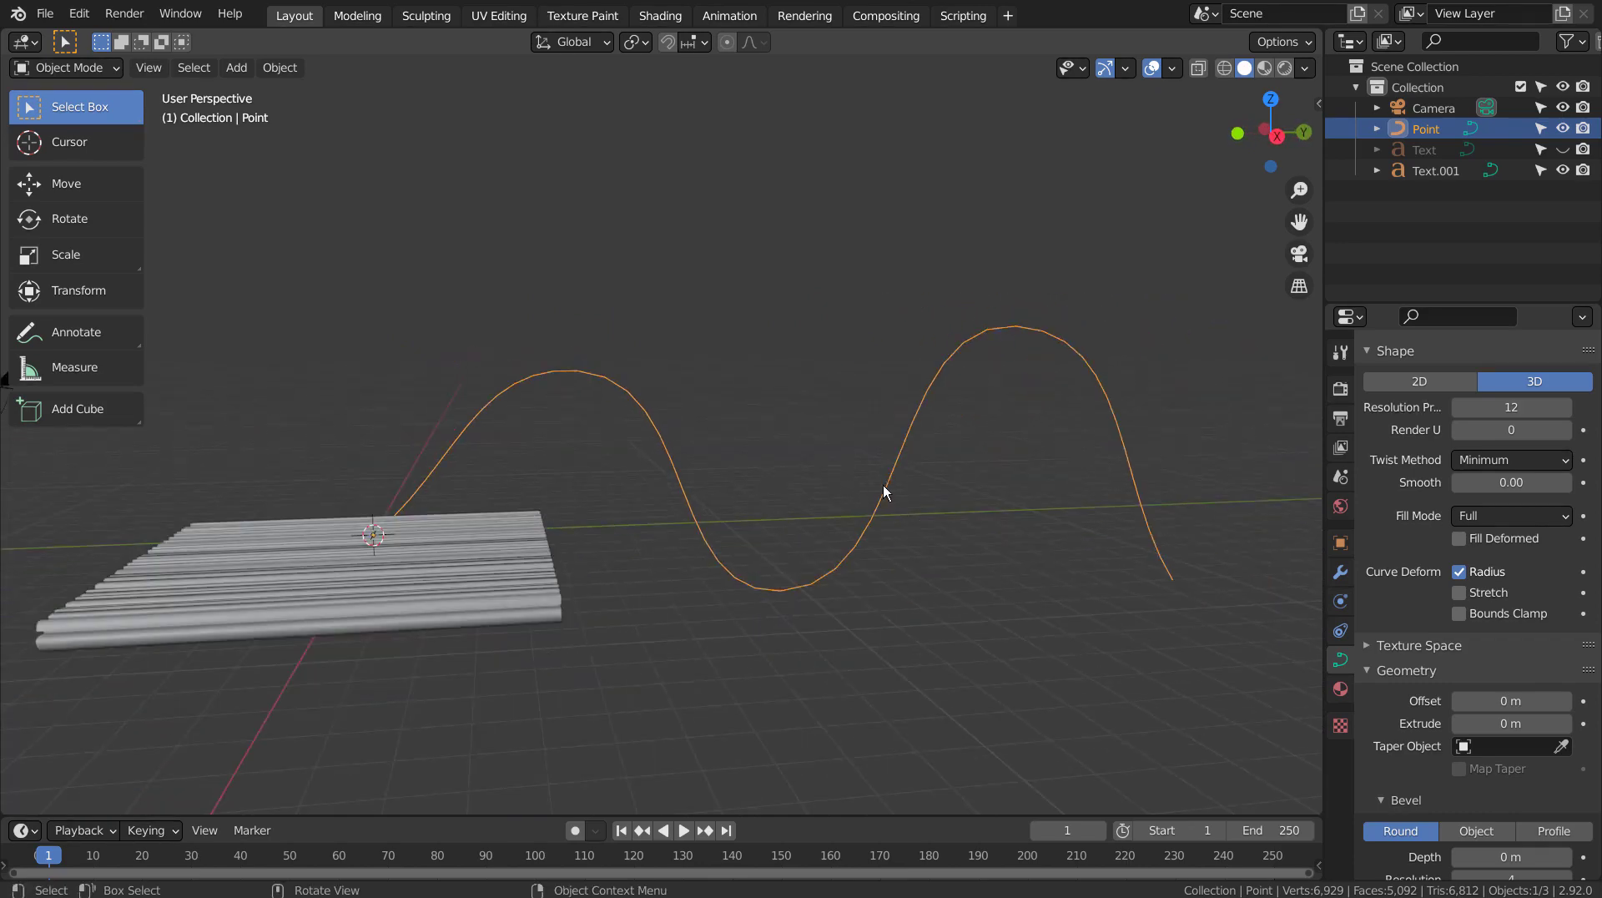
Step: Add a Curve modifier to the extruded text with the Point curve as its curve object
left_click(519, 541)
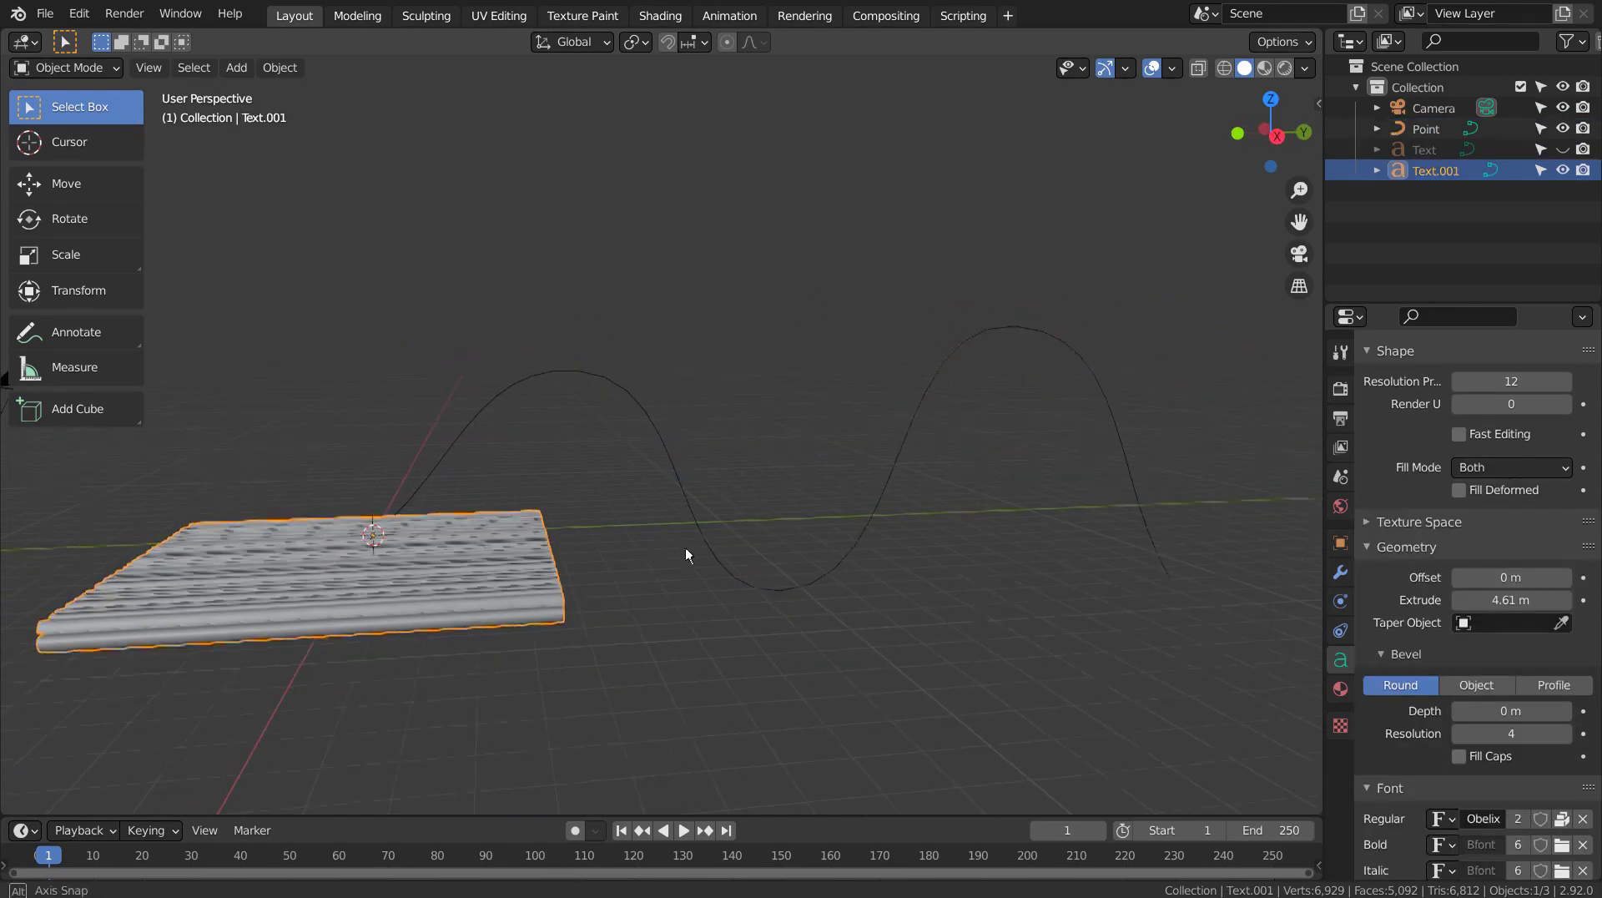
middle_click_drag(684, 547, 719, 547)
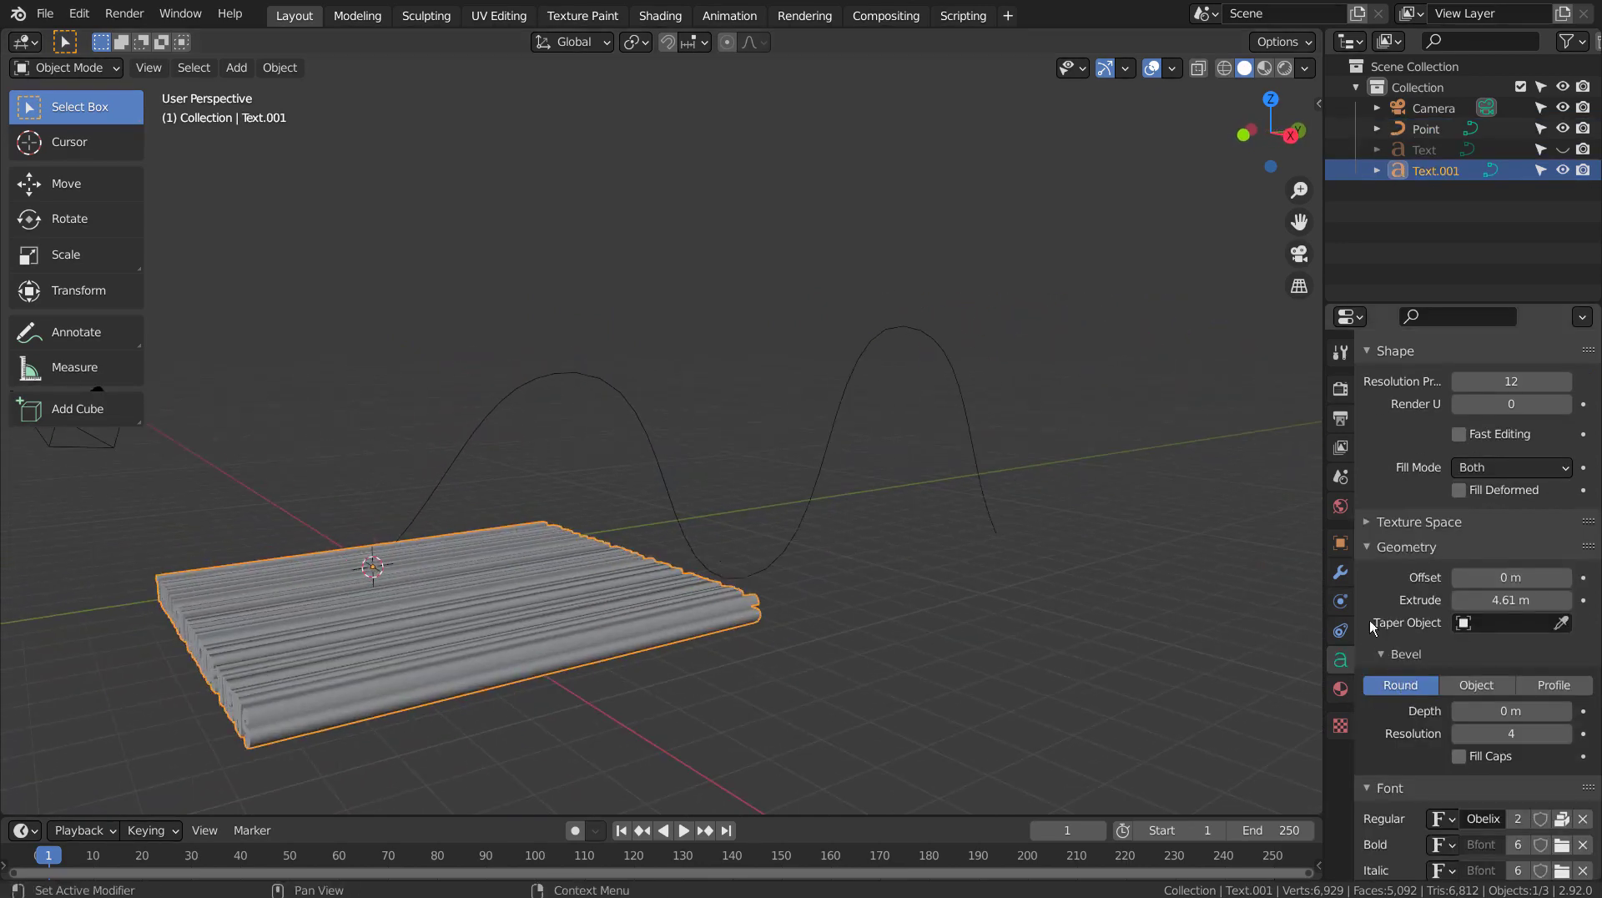
left_click(1340, 573)
left_click(1479, 385)
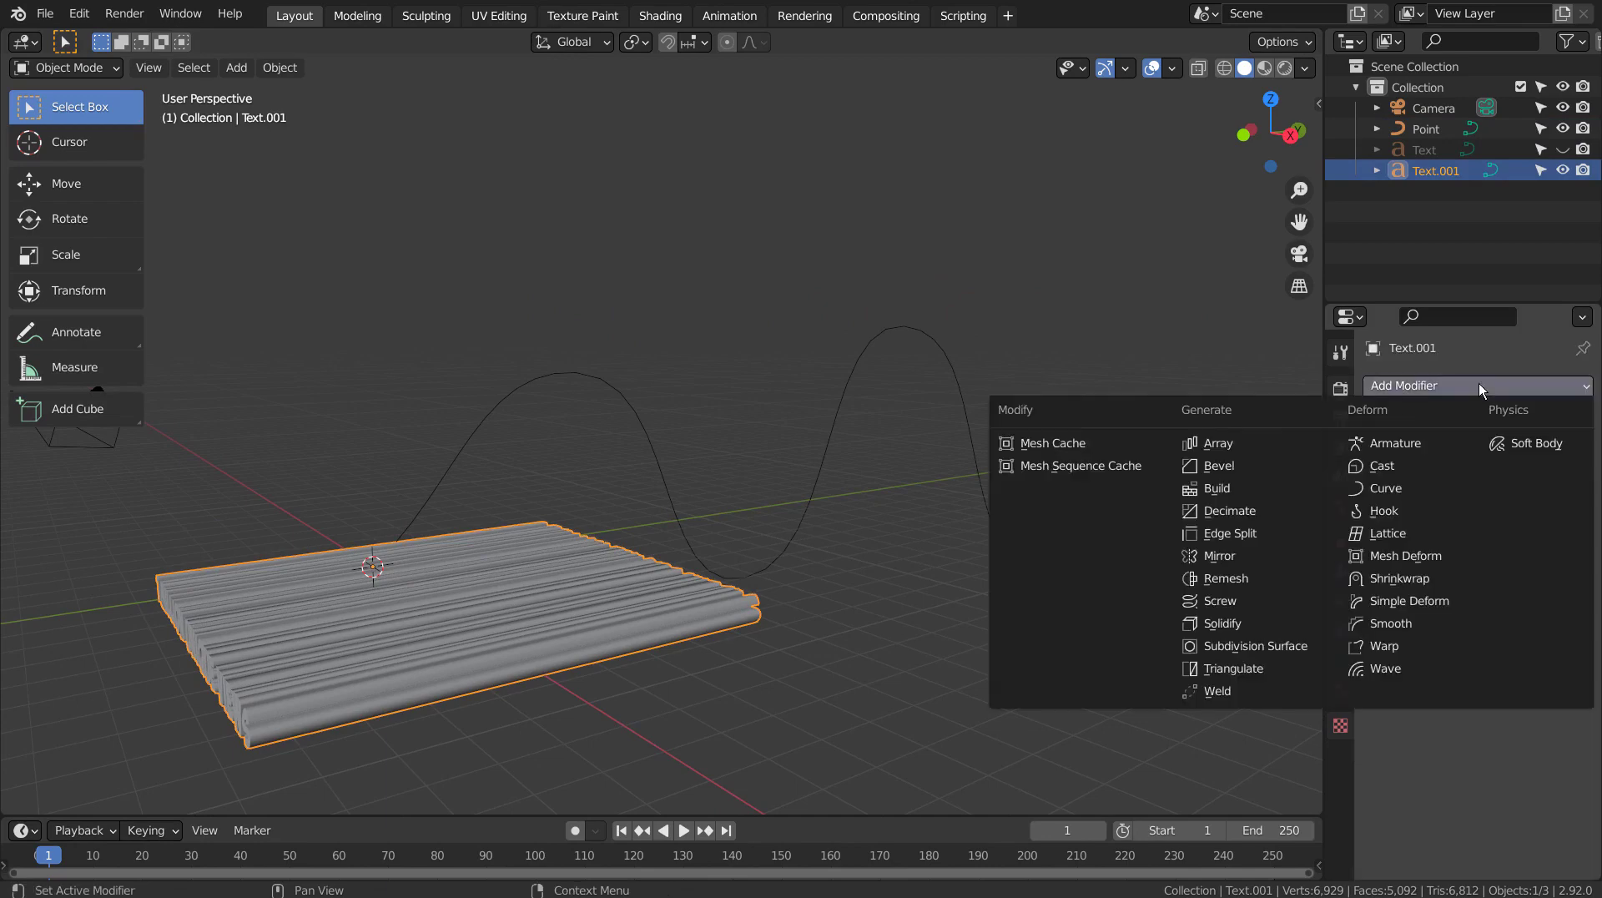
left_click(1405, 488)
left_click(1464, 455)
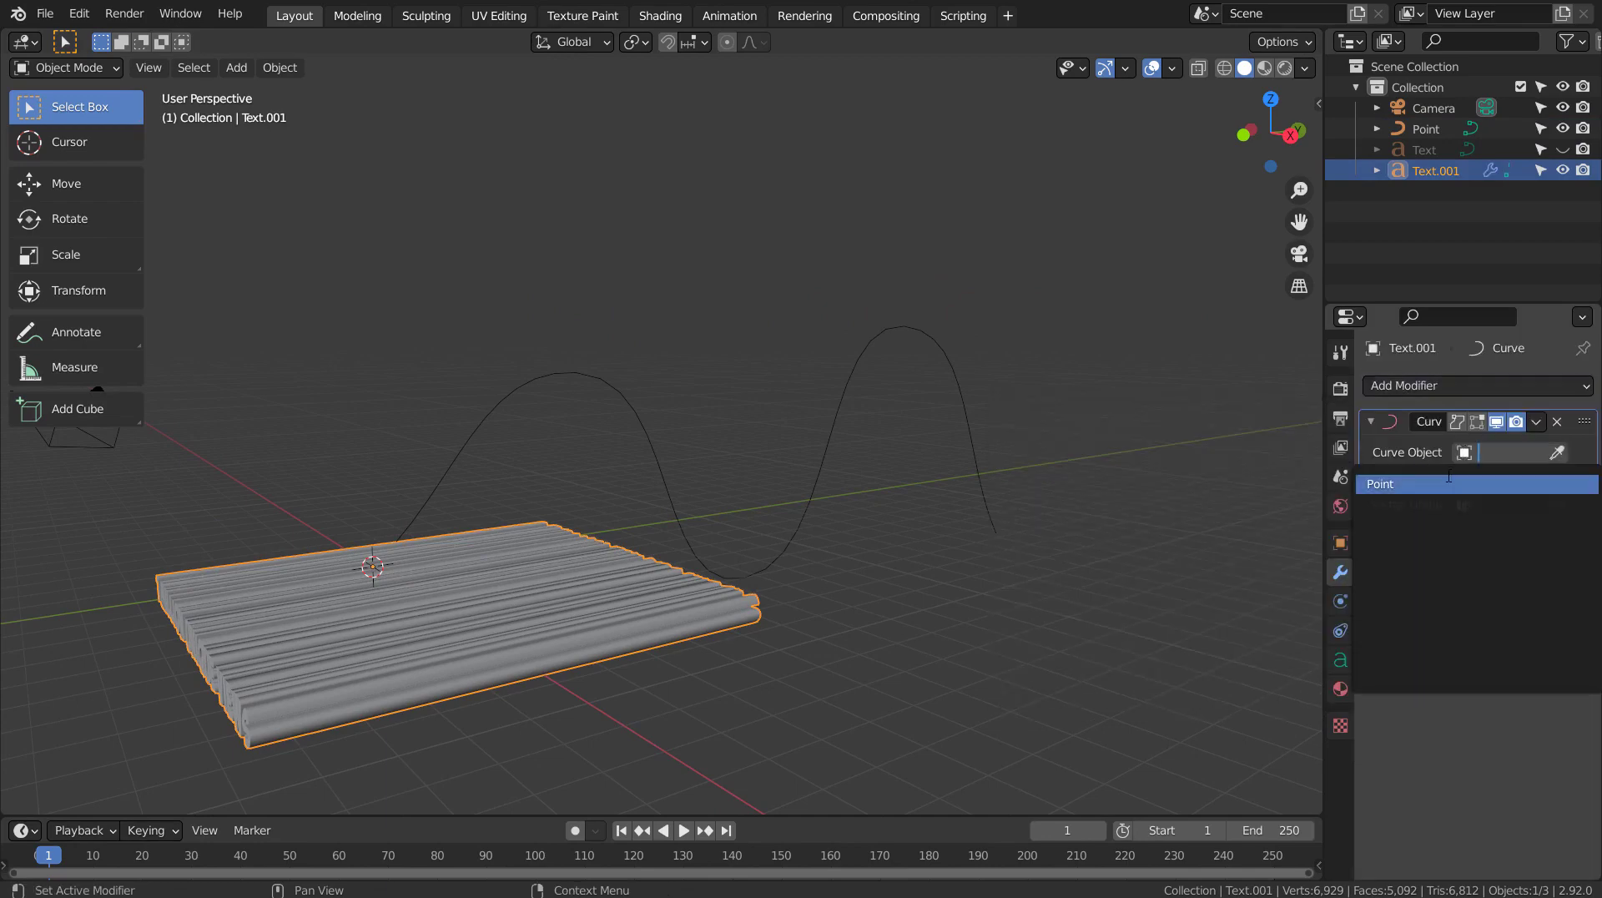
left_click(1467, 483)
Step: Try -Z as the Curve modifier's deform axis and settle on -Y
mouse_move(958, 509)
middle_mouse_down()
mouse_move(737, 539)
mouse_move(939, 502)
middle_mouse_up()
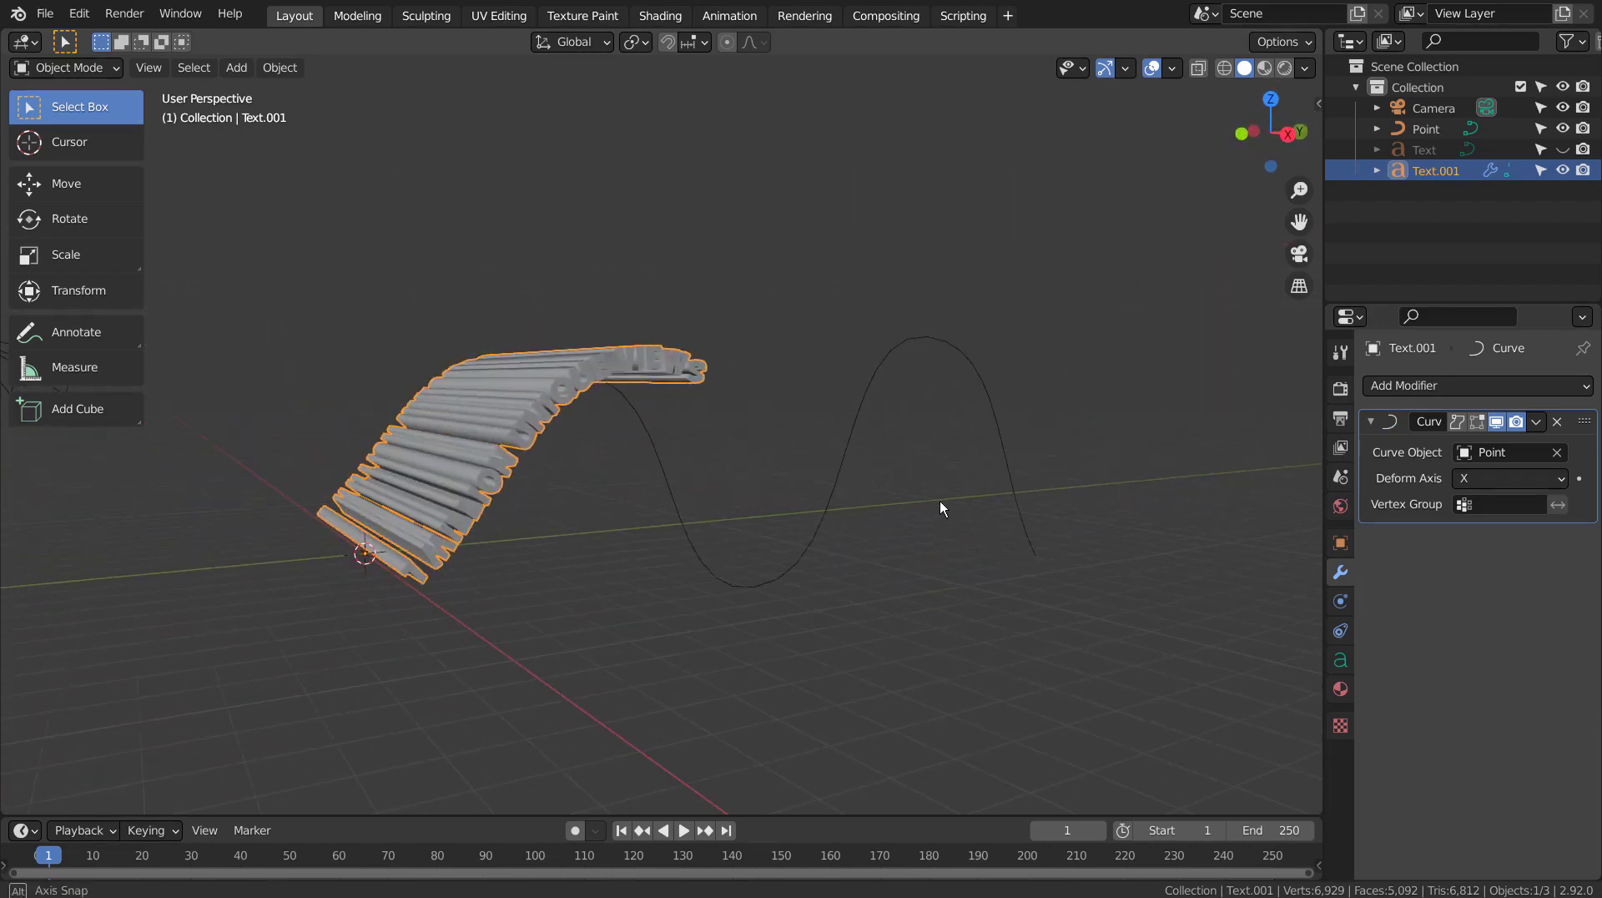
left_click(1505, 479)
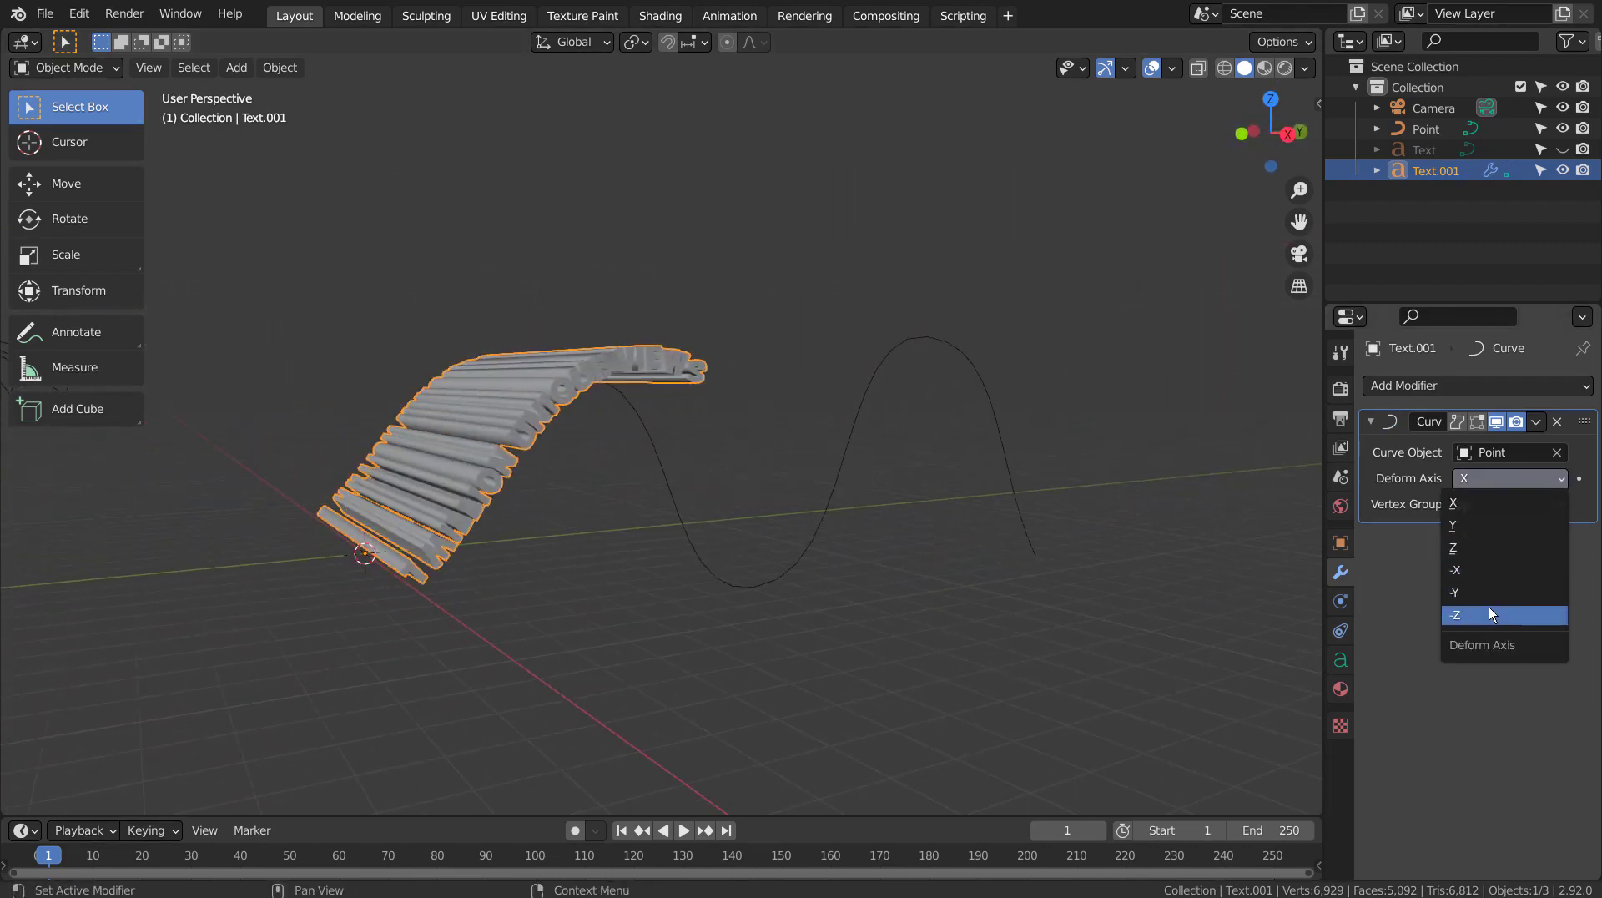
left_click(1488, 608)
left_click(1499, 474)
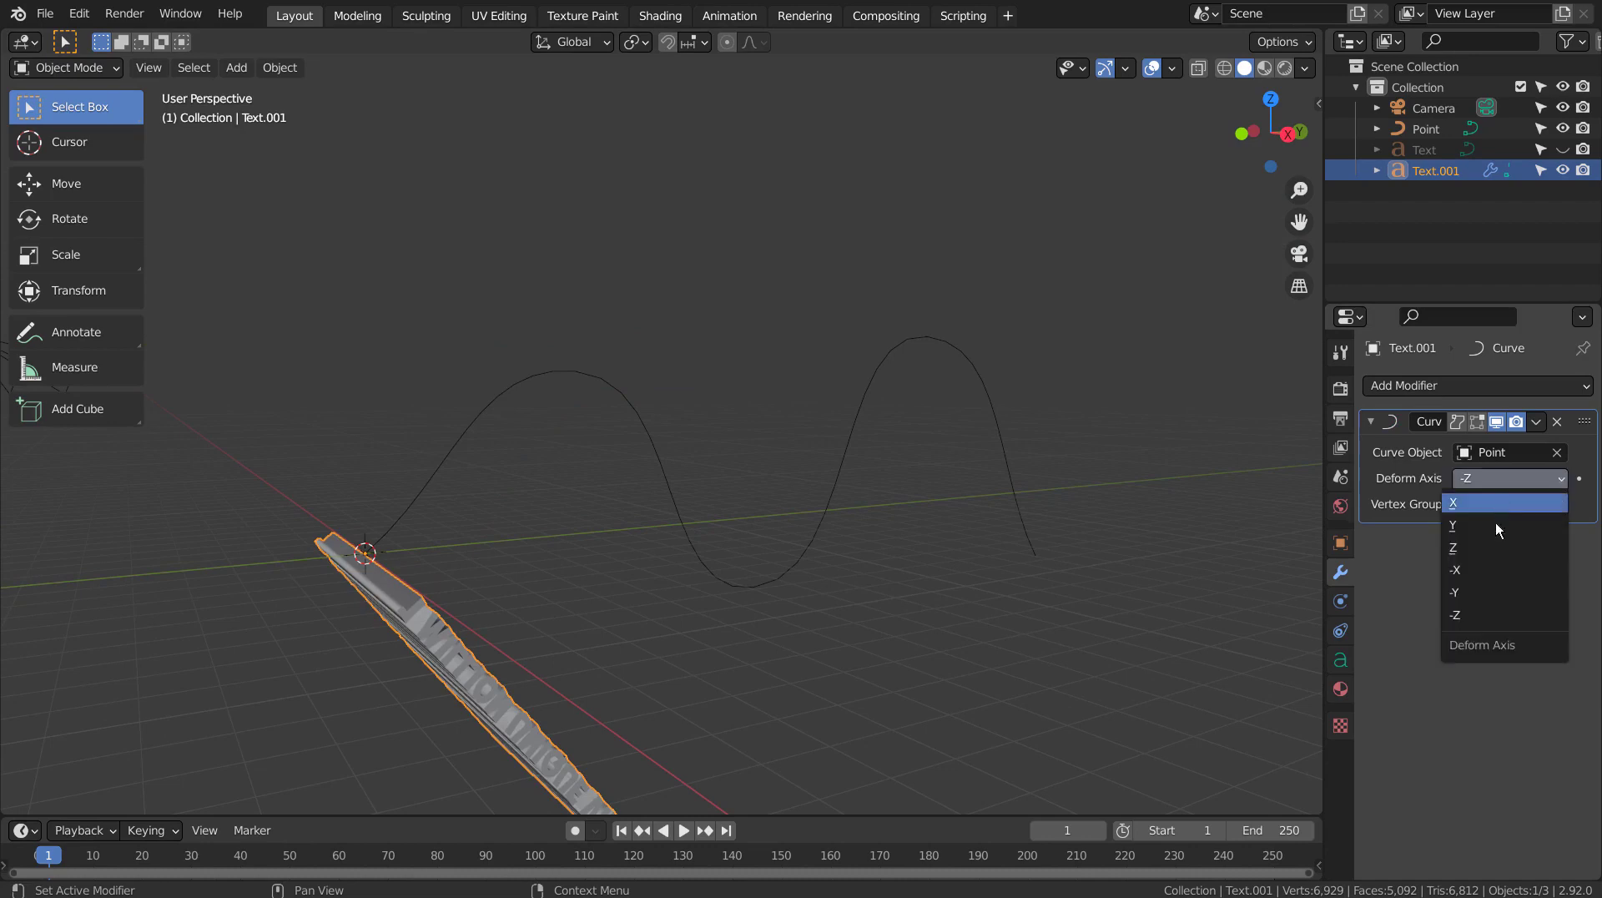
left_click(1486, 592)
mouse_move(819, 552)
middle_mouse_down()
mouse_move(915, 503)
mouse_move(747, 552)
mouse_move(748, 589)
middle_mouse_up()
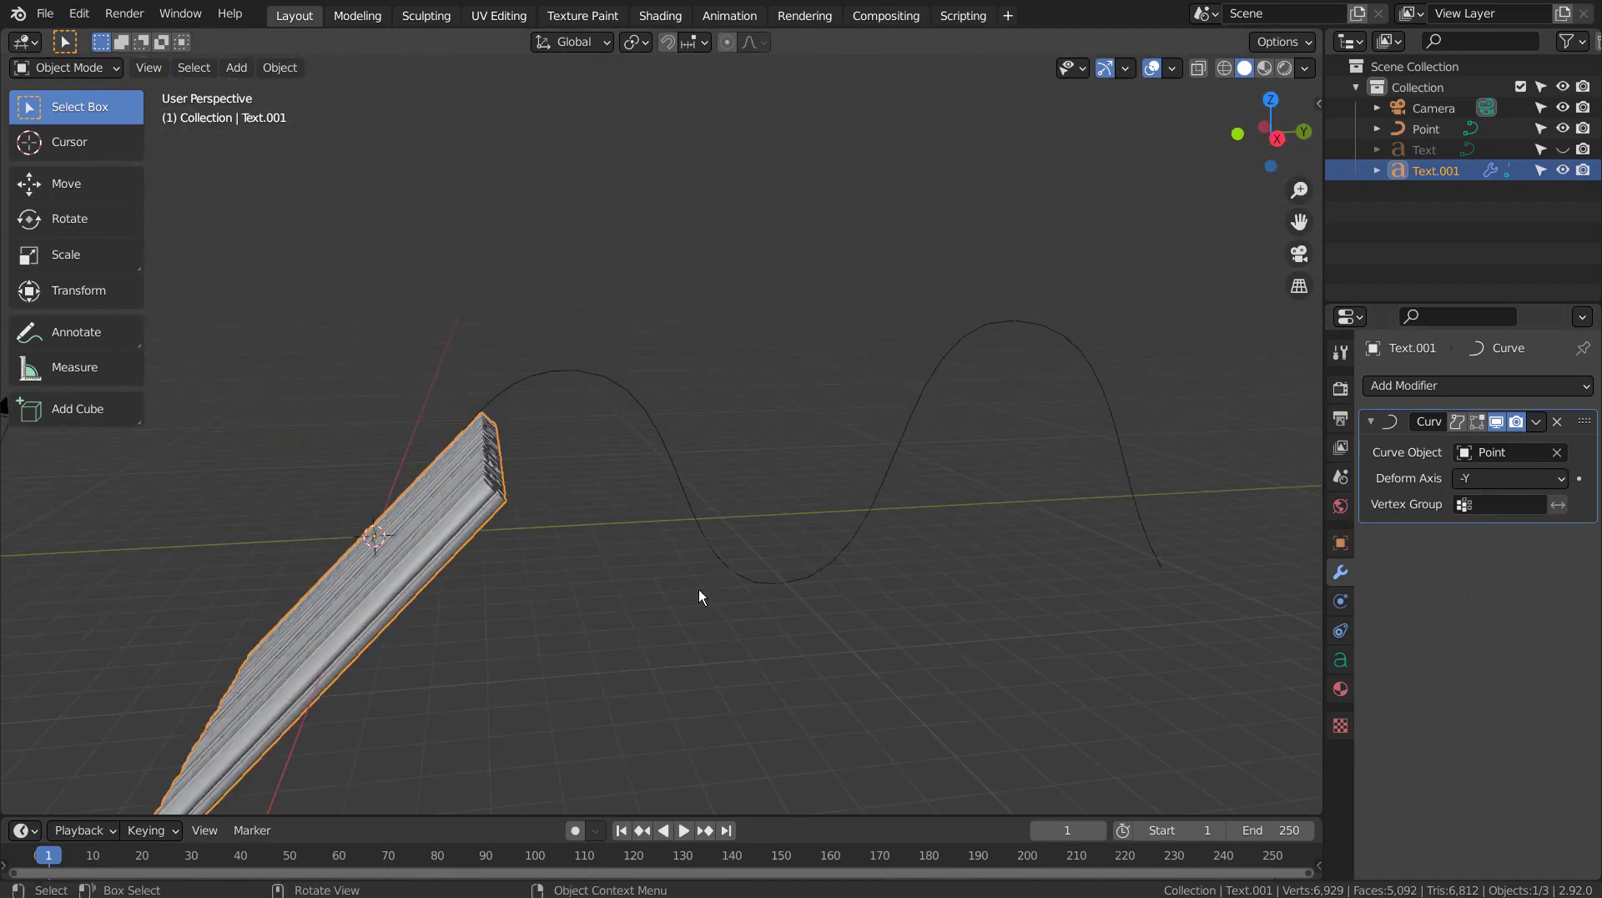
Step: Move the extruded text about -9.07 m along the global Y axis
key("g")
key("y")
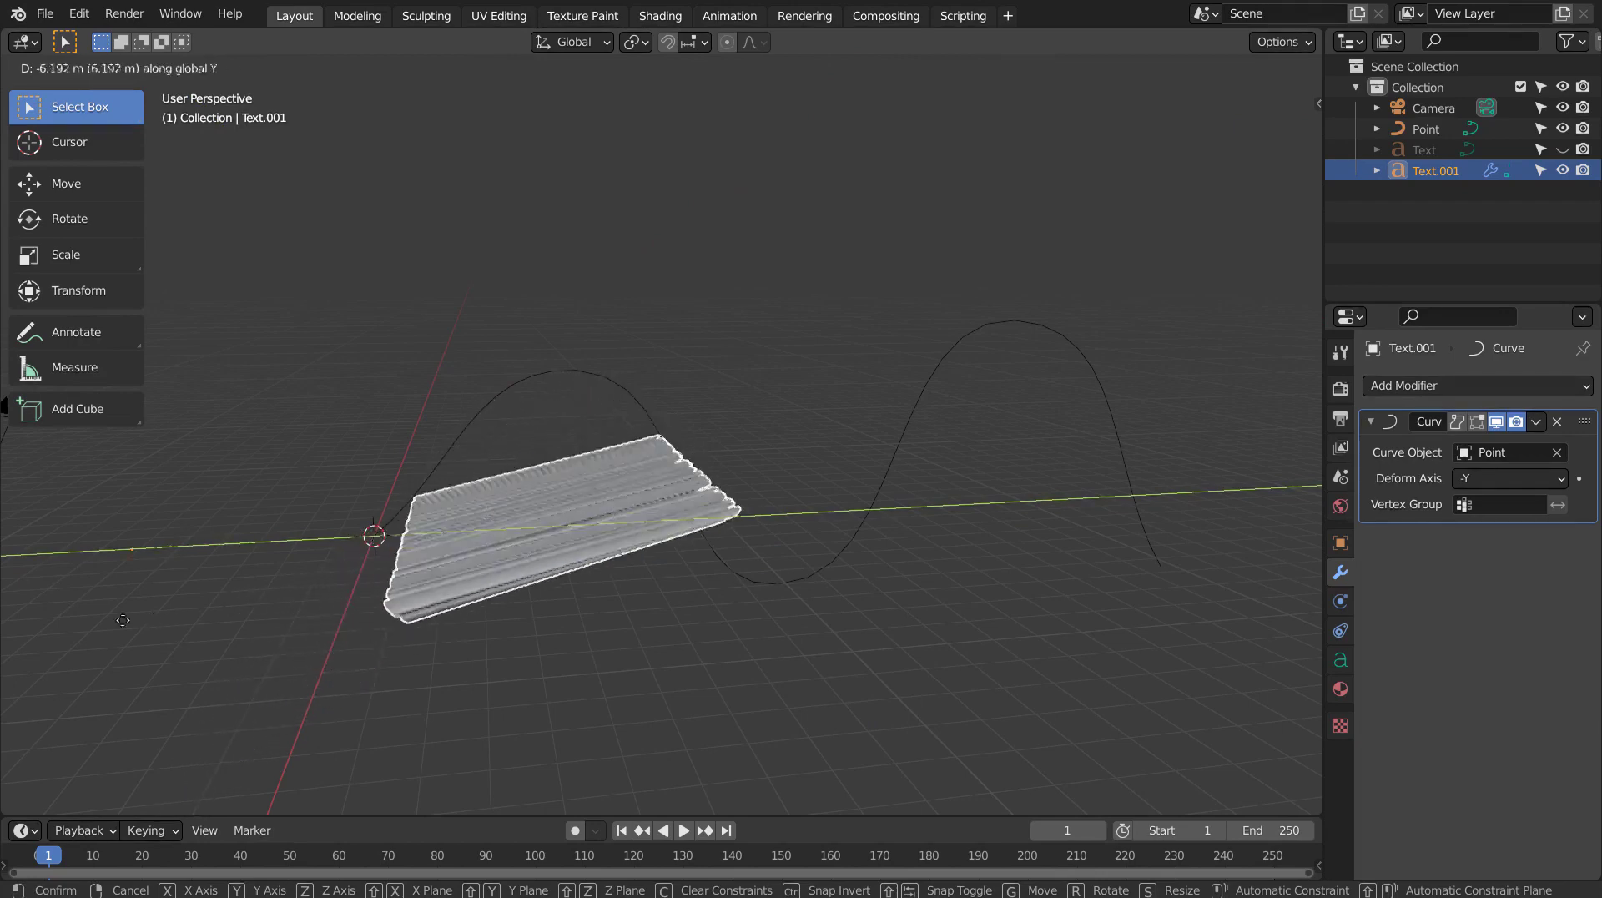
left_click(42, 621)
middle_click_drag(42, 621, 1001, 417)
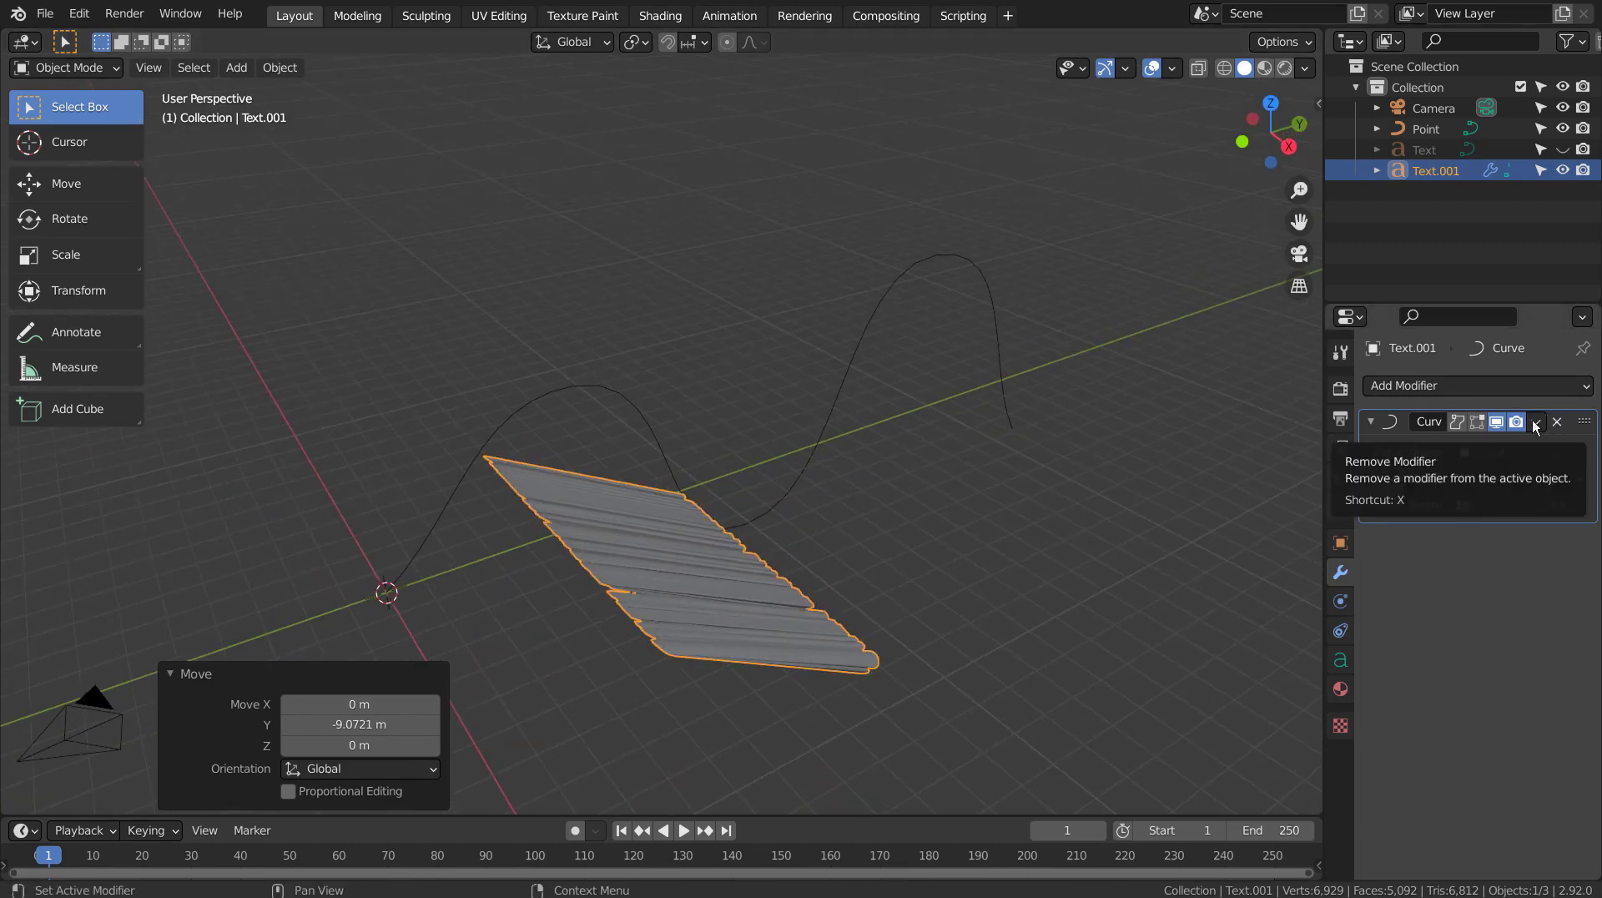
Step: Turn off the Curve modifier's viewport display and check the undeformed text in Edit Mode, returning to Object Mode
left_click(1496, 422)
middle_click_drag(834, 408, 786, 508)
key("Tab")
middle_click_drag(816, 794, 778, 342)
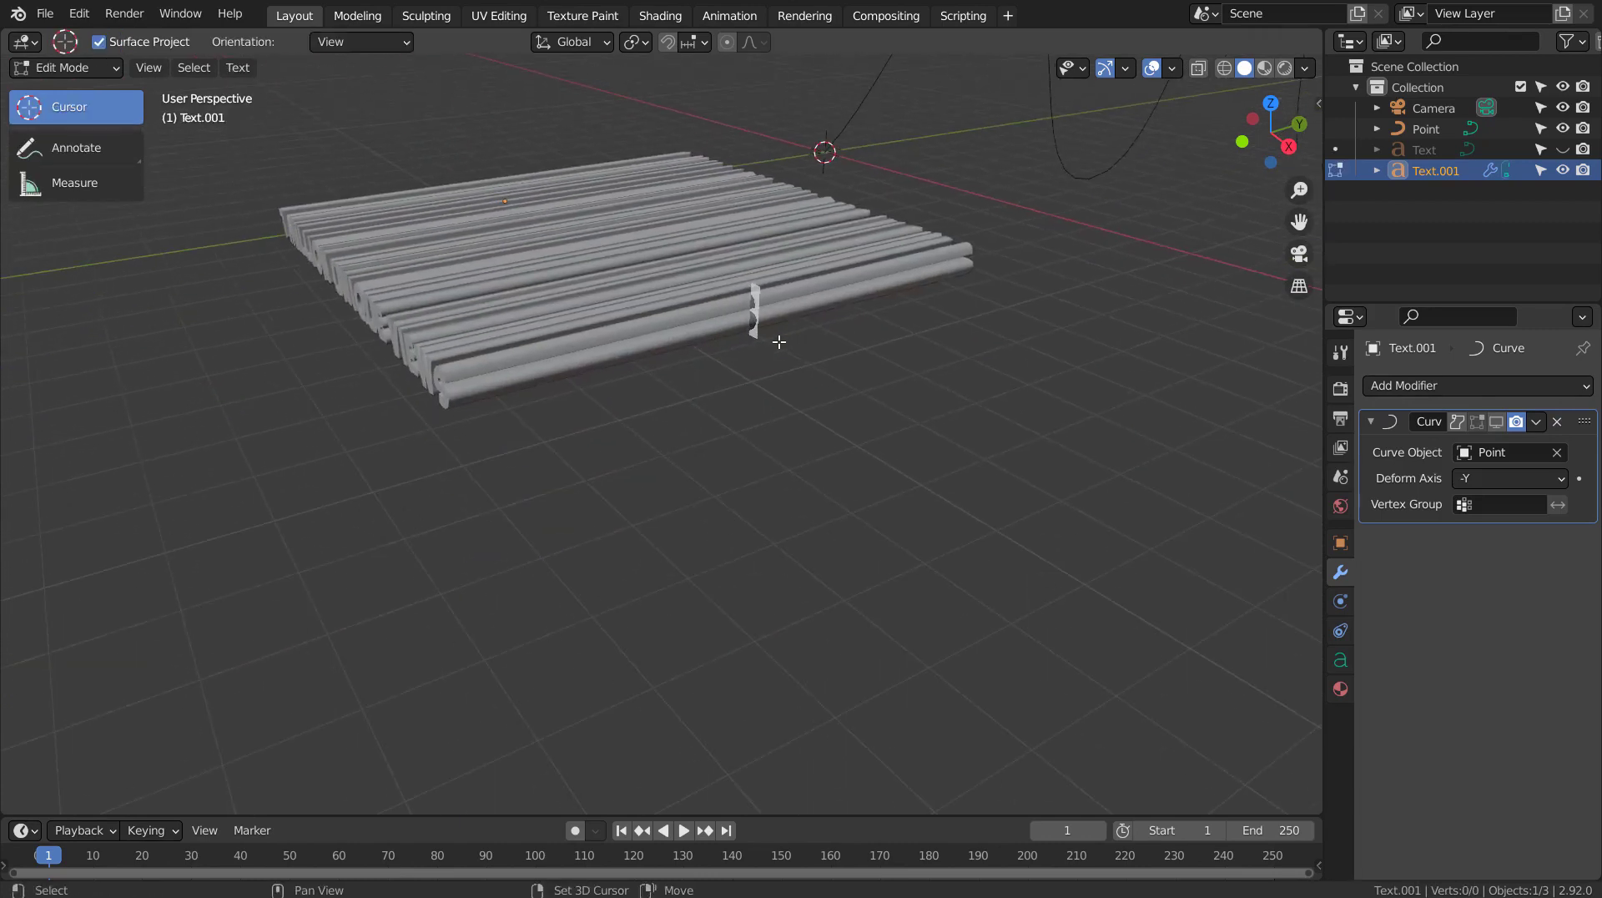
key("Tab")
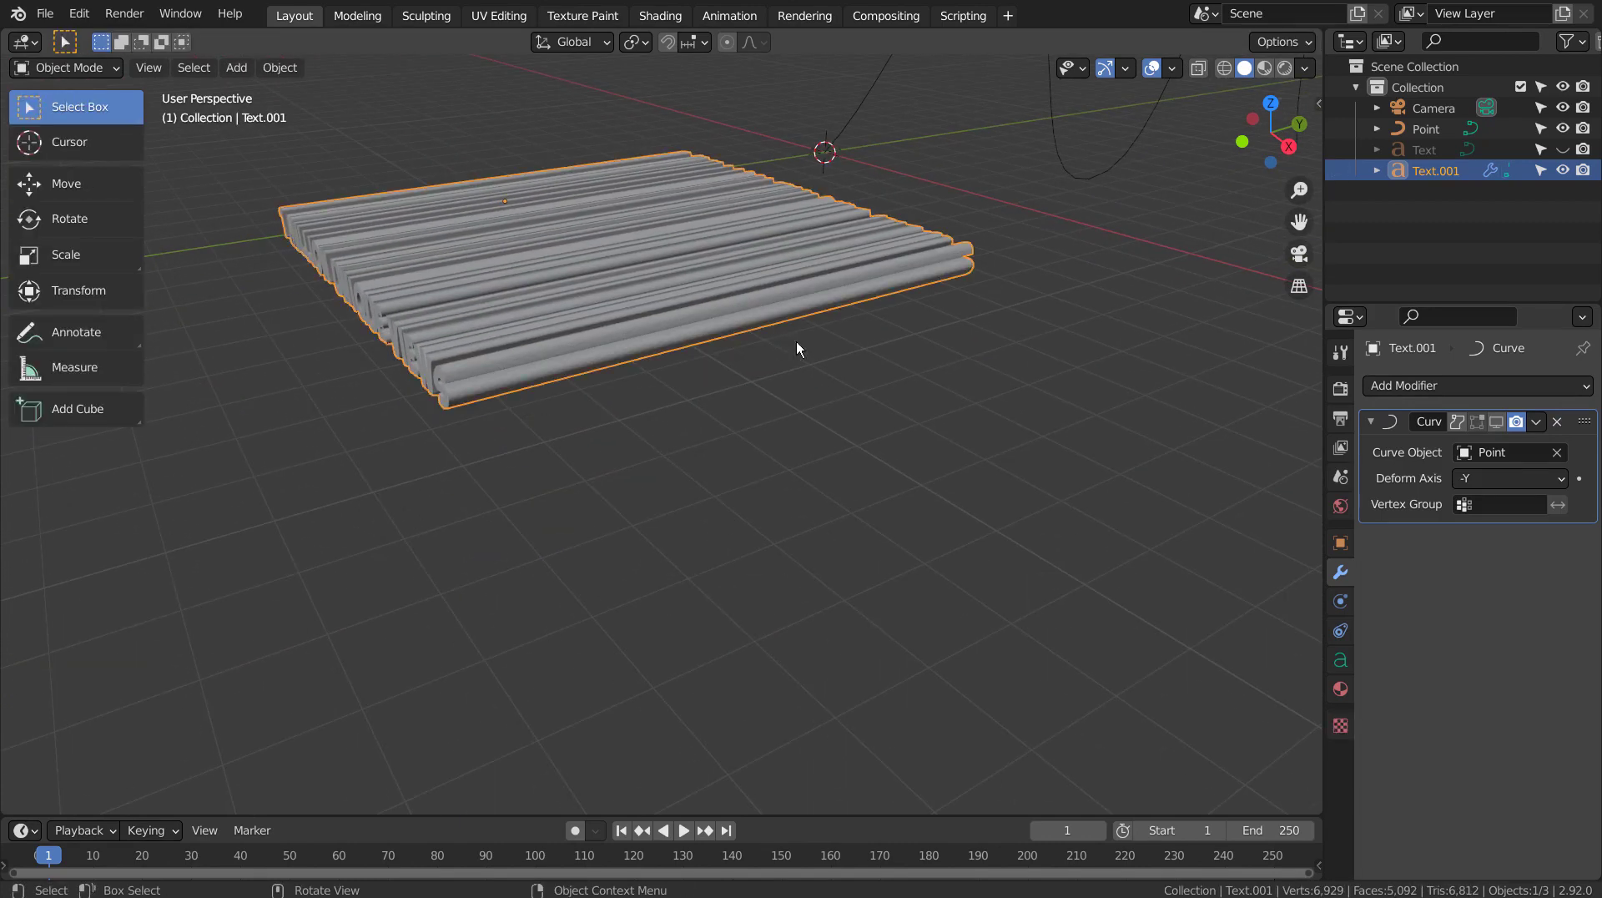
Step: Try deleting characters from the extruded text in Edit Mode, undo each deletion and return to Object Mode
middle_click_drag(931, 353, 852, 429)
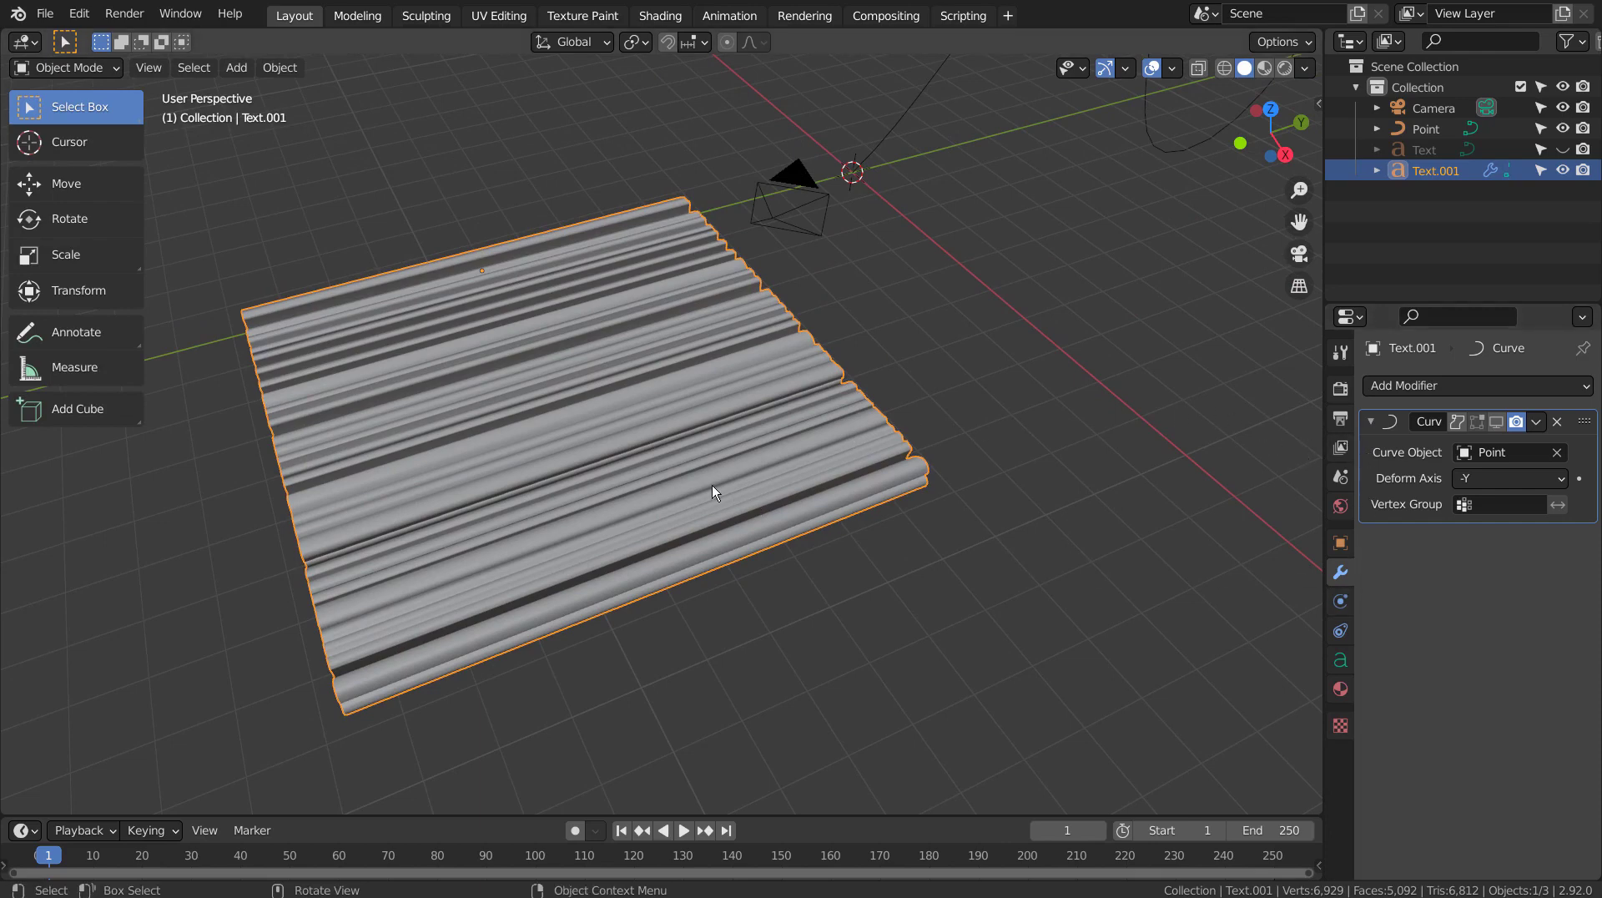
key("Tab")
middle_click_drag(713, 486, 830, 458)
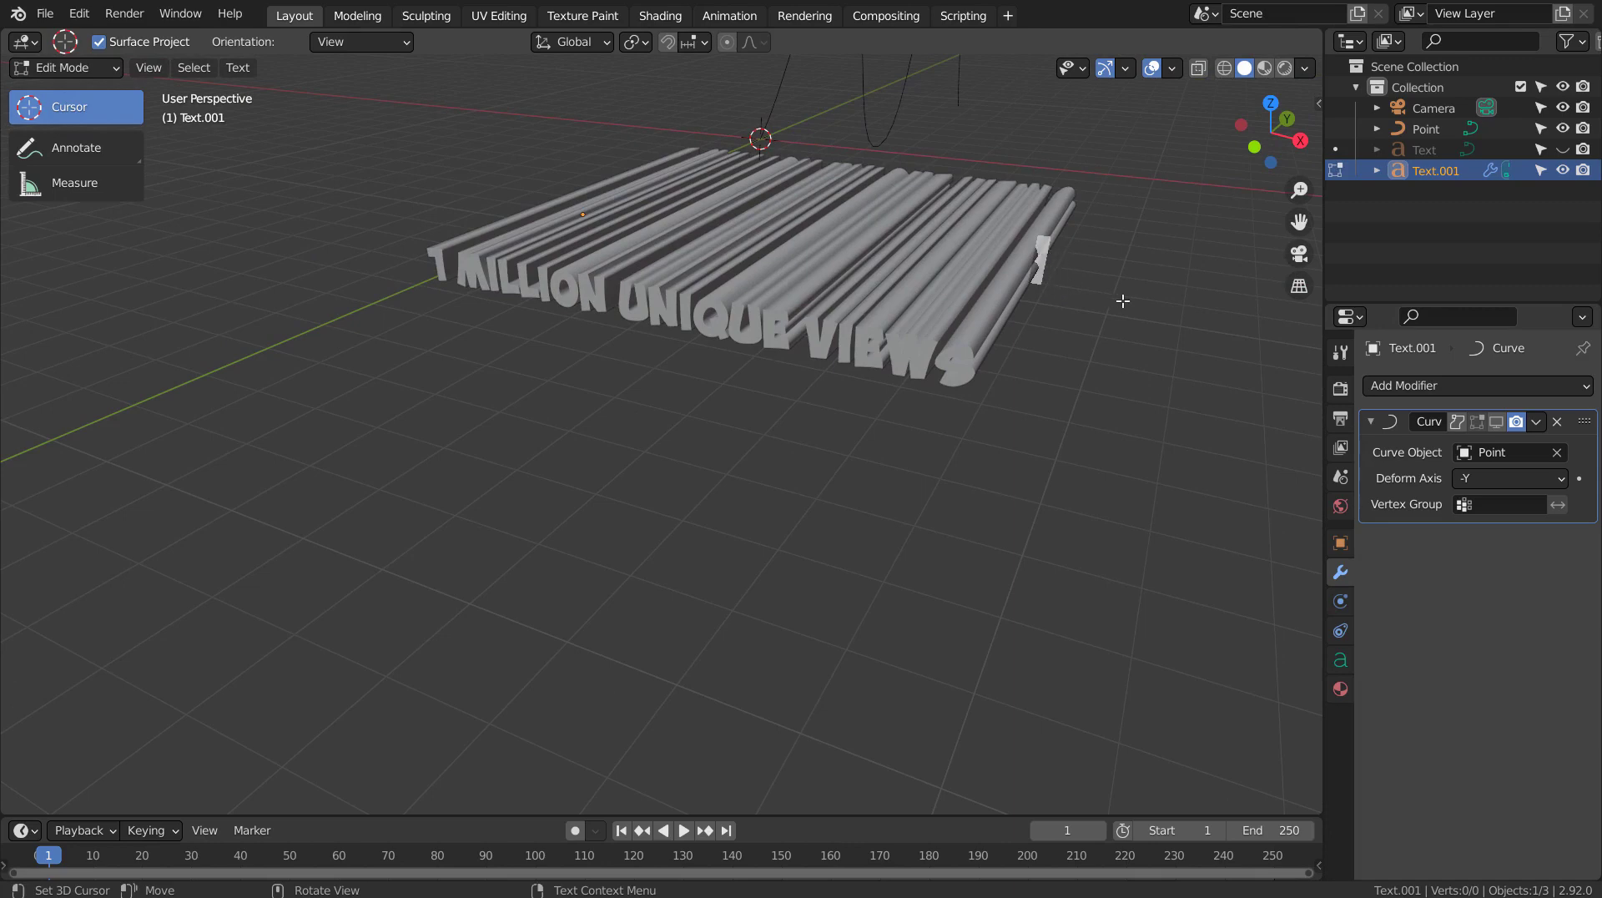
key("BackSpace")
key("ctrl+z")
key("BackSpace")
key("ctrl+z")
key("Tab")
Step: Convert the extruded text object to a mesh
middle_click_drag(1122, 300, 960, 447)
right_click(798, 382)
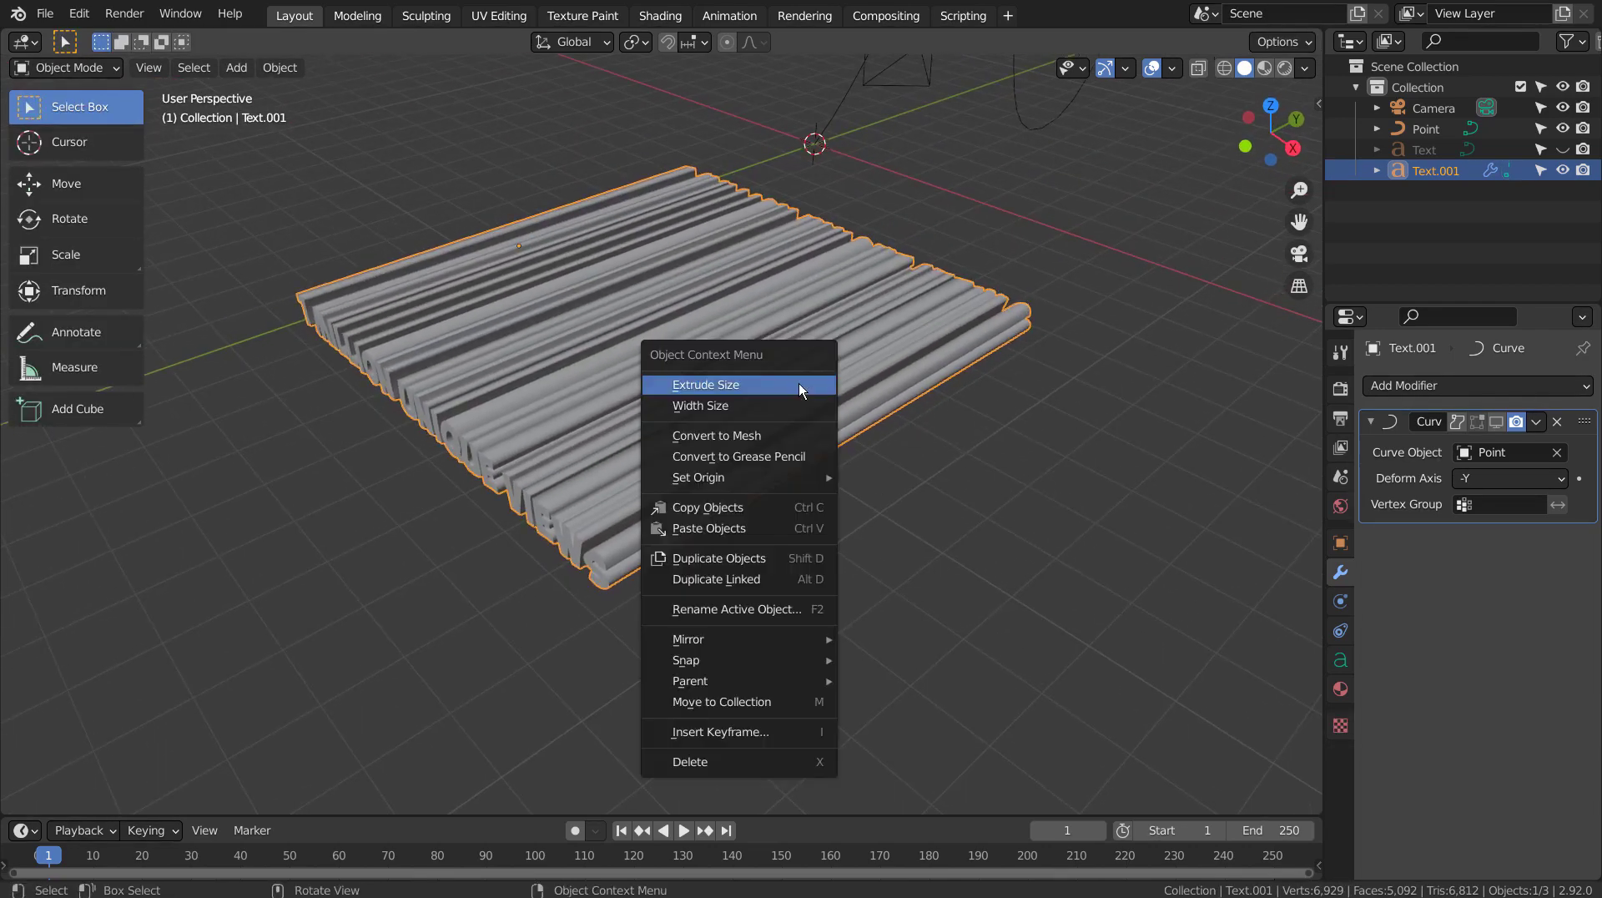
left_click(784, 434)
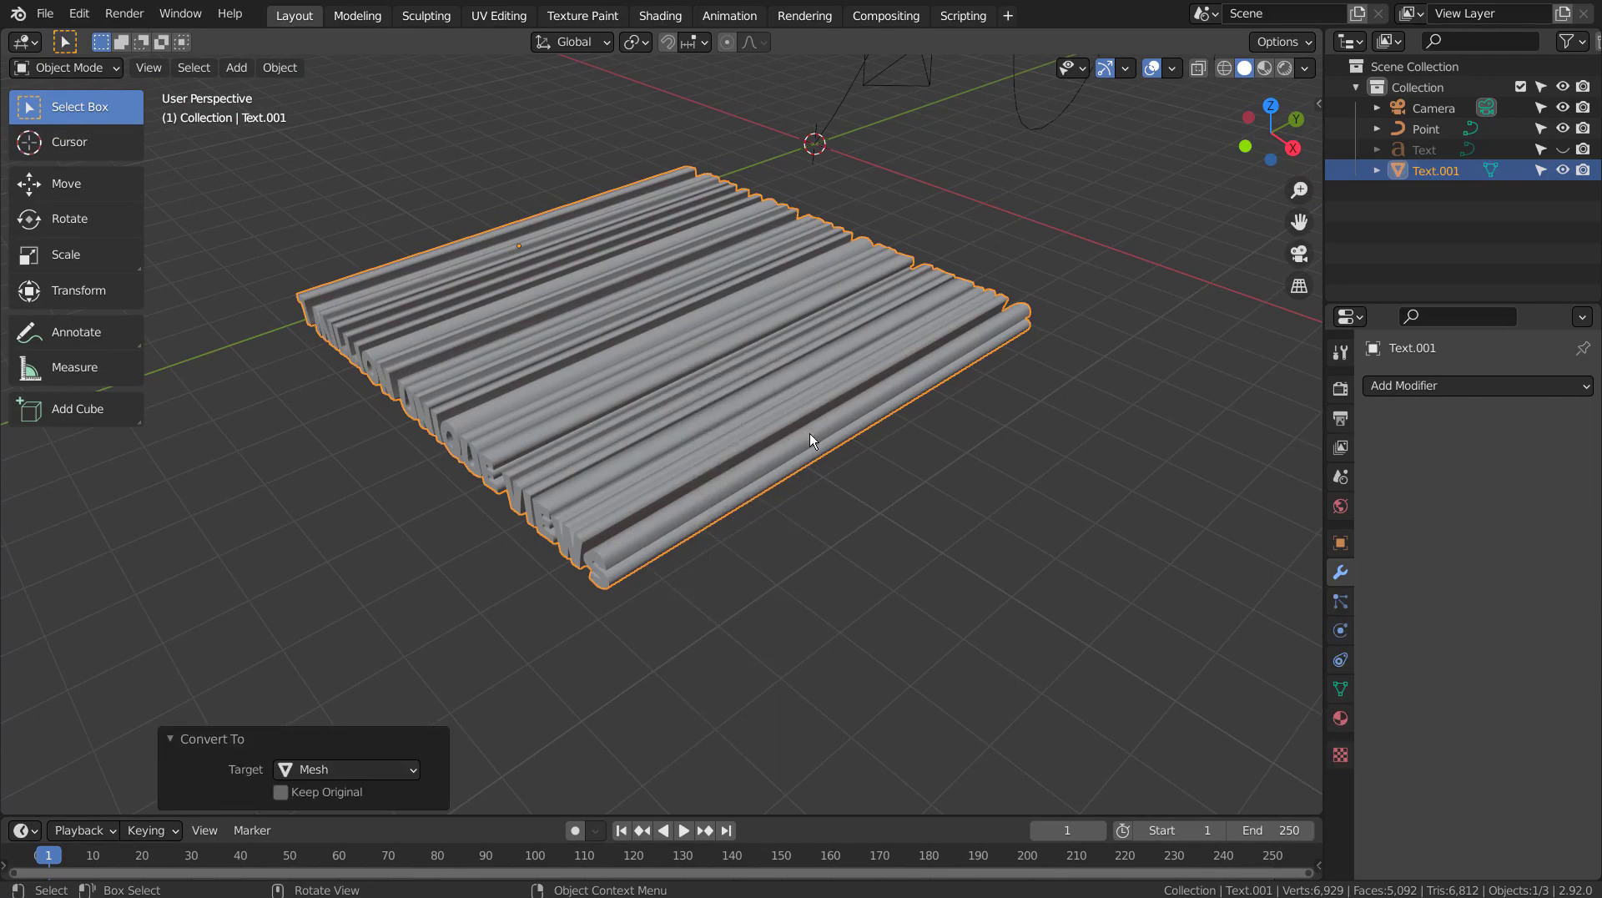
Step: Try adding a loop cut across the middle of one letter's extrusion in Edit Mode, and undo it
key("Tab")
middle_click_drag(809, 438, 449, 307)
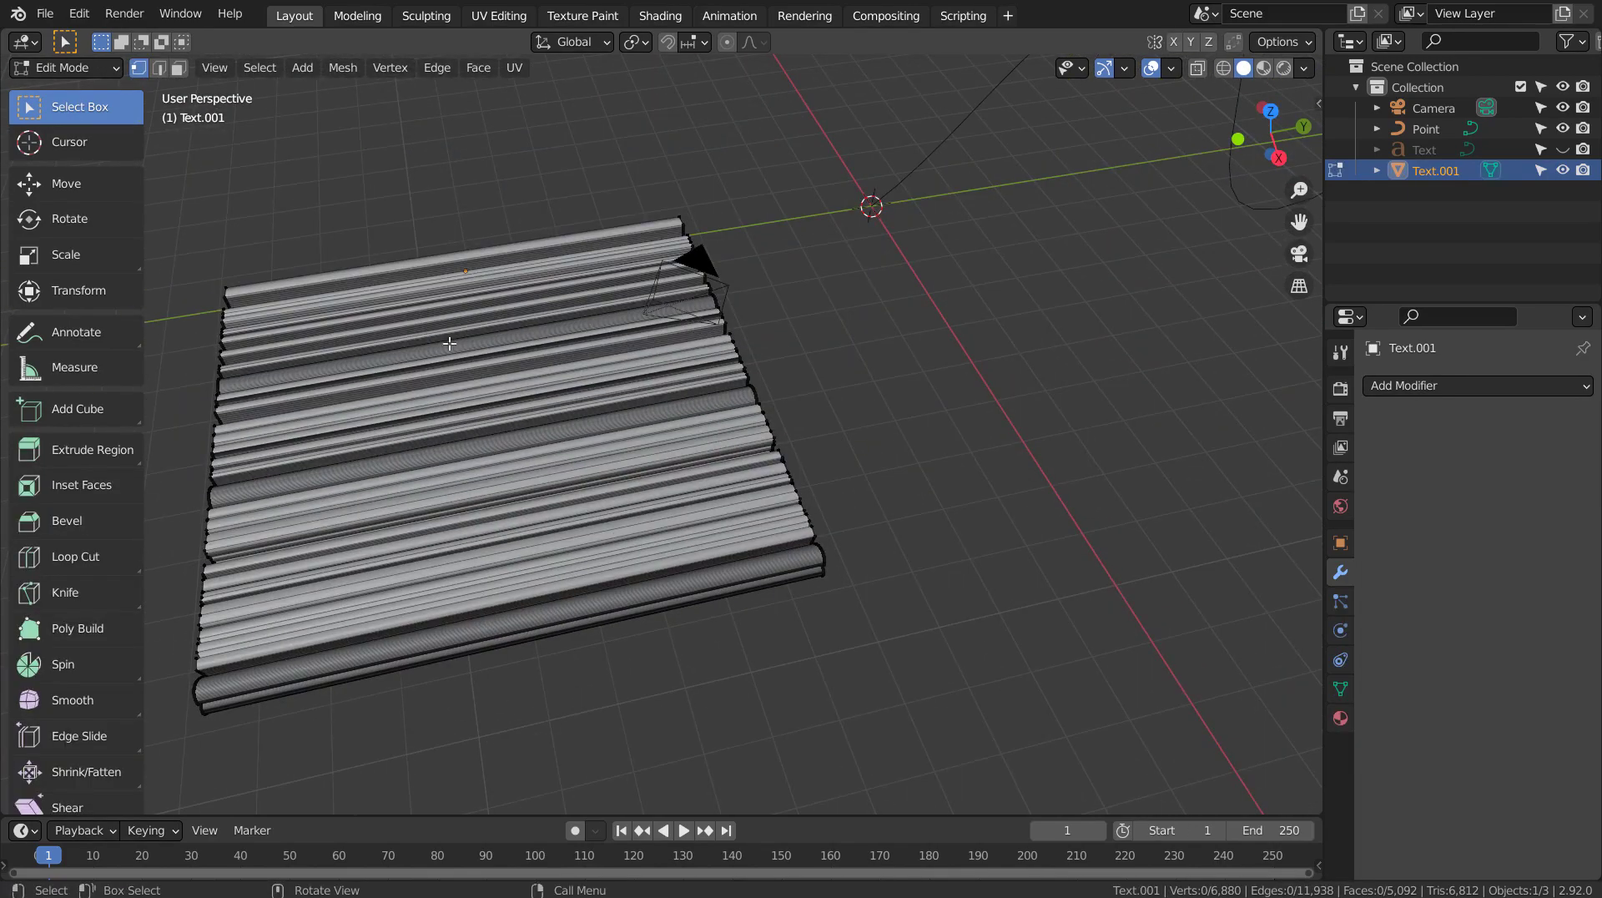
middle_click_drag(476, 403, 815, 512)
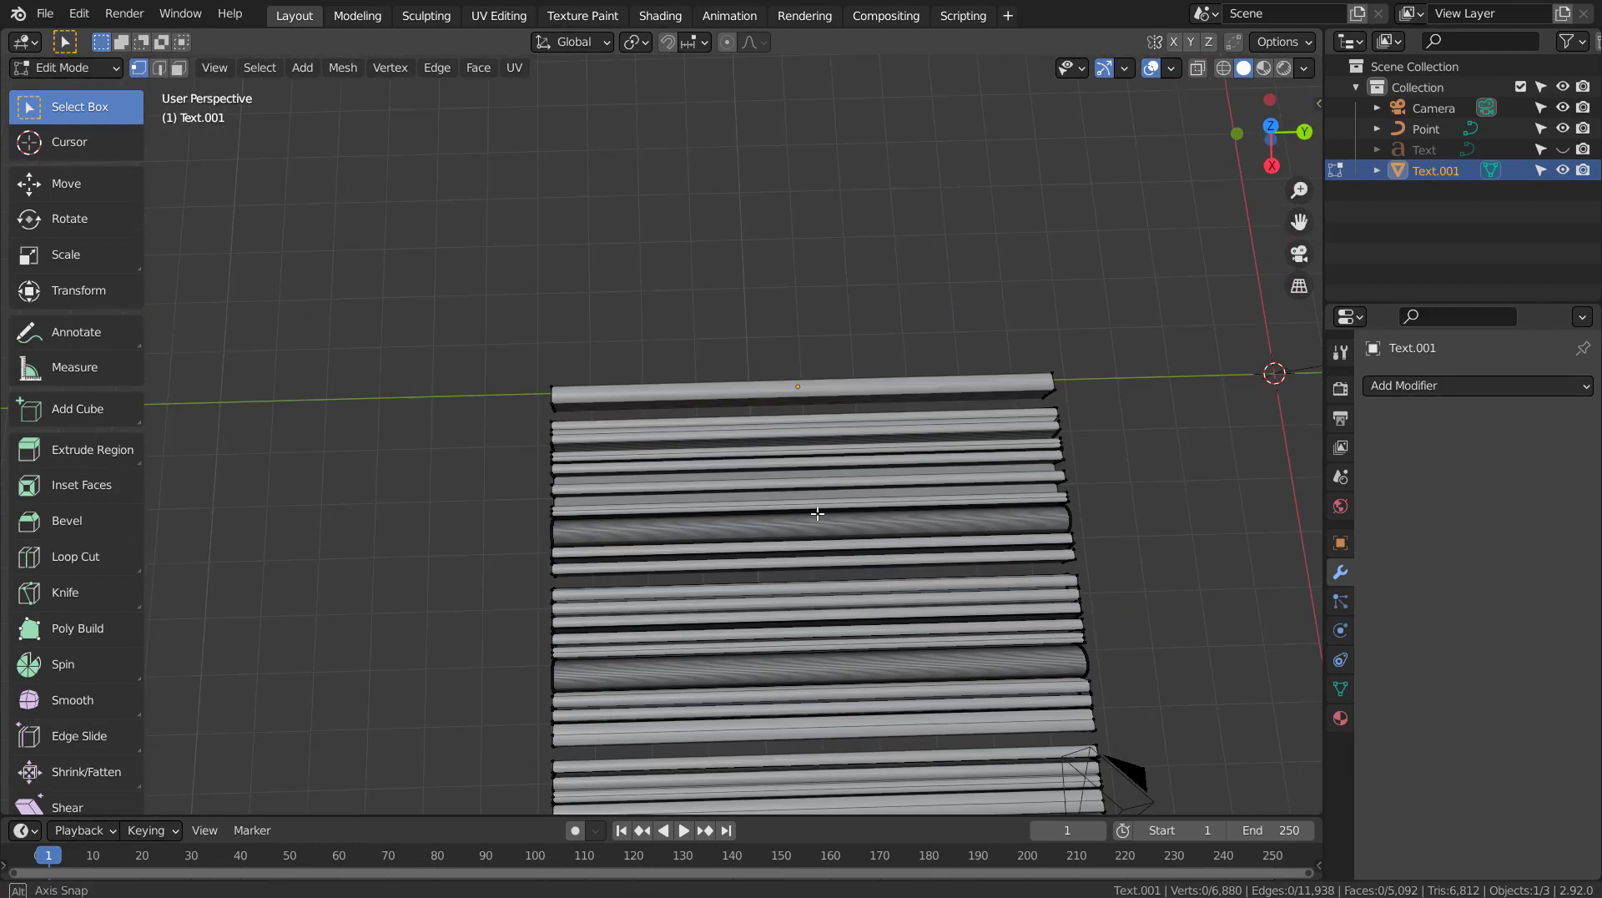
scroll(754, 414, "down", 3)
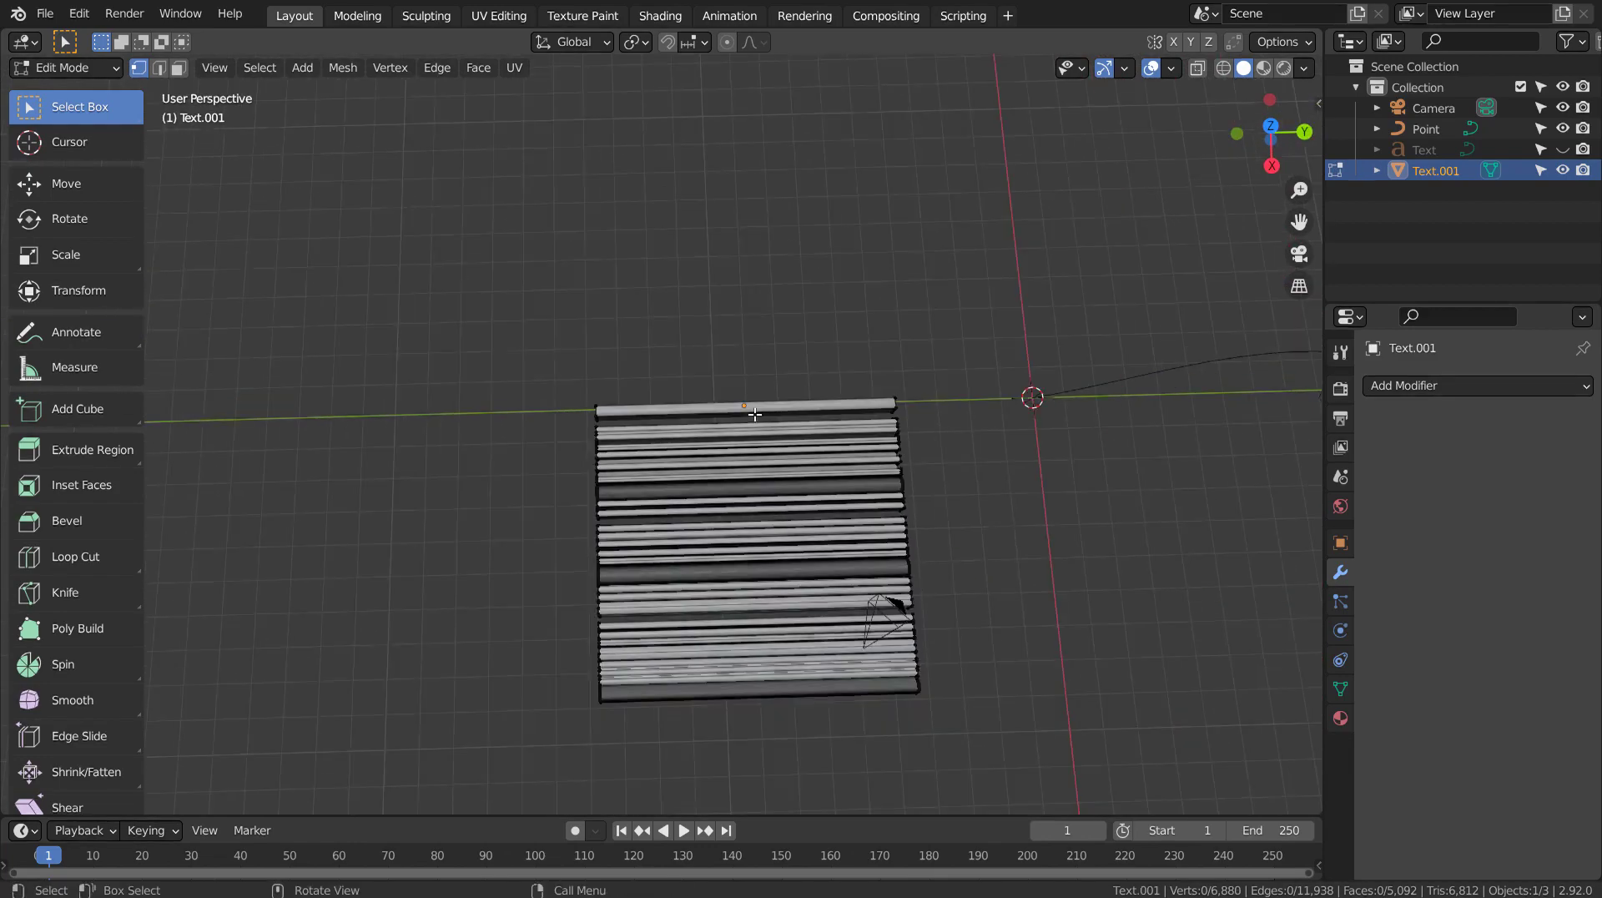
key("ctrl")
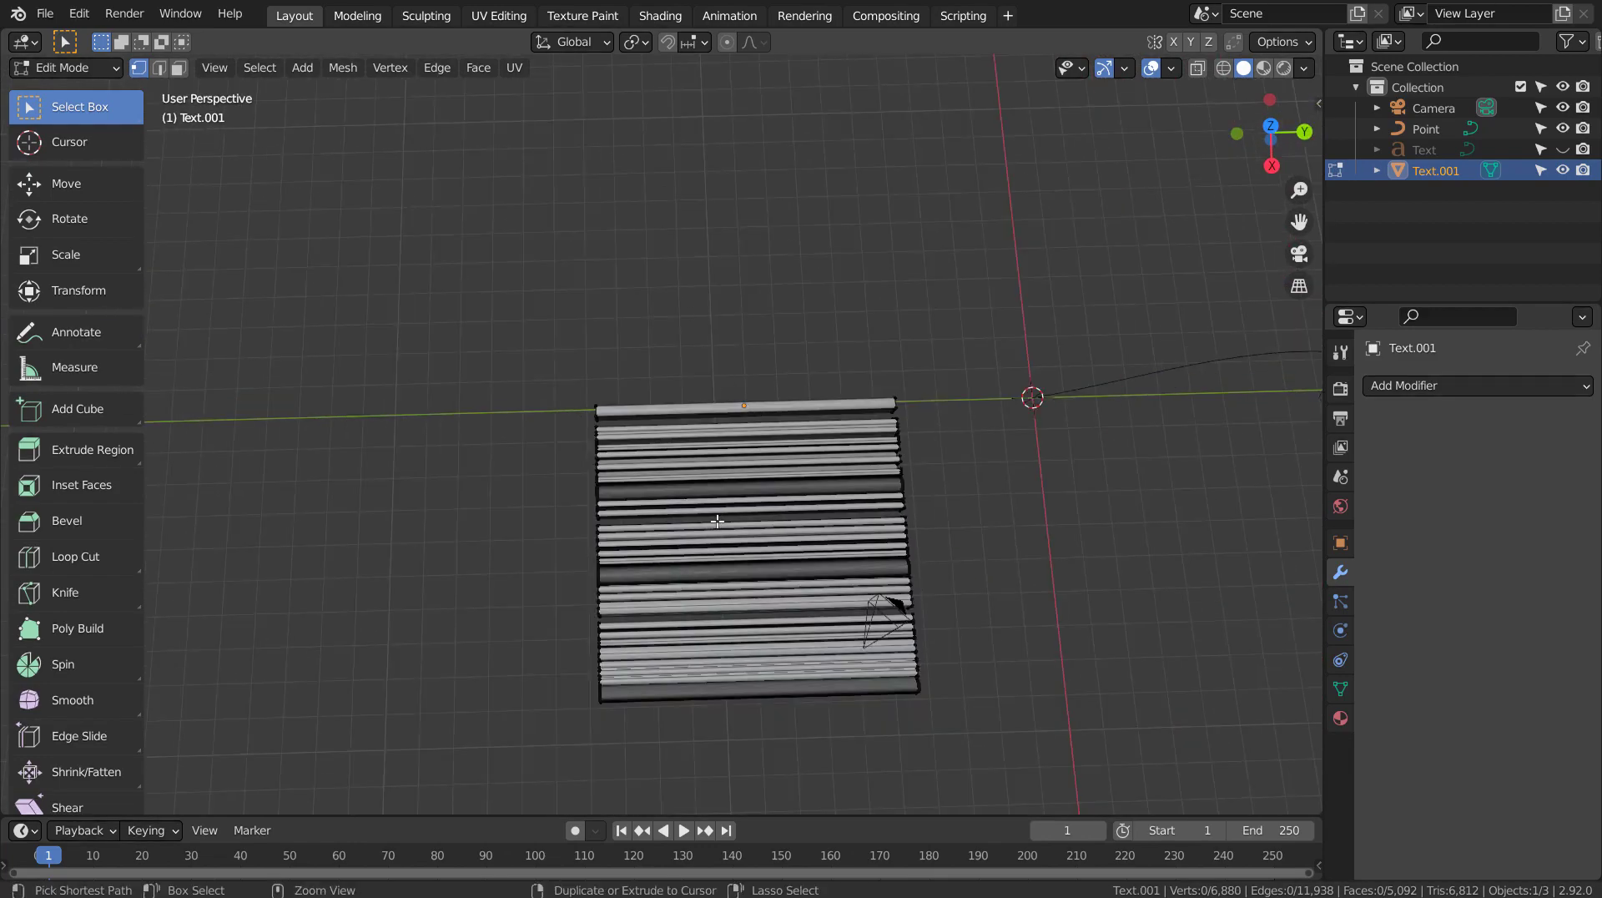
key("ctrl+r")
left_click(843, 523)
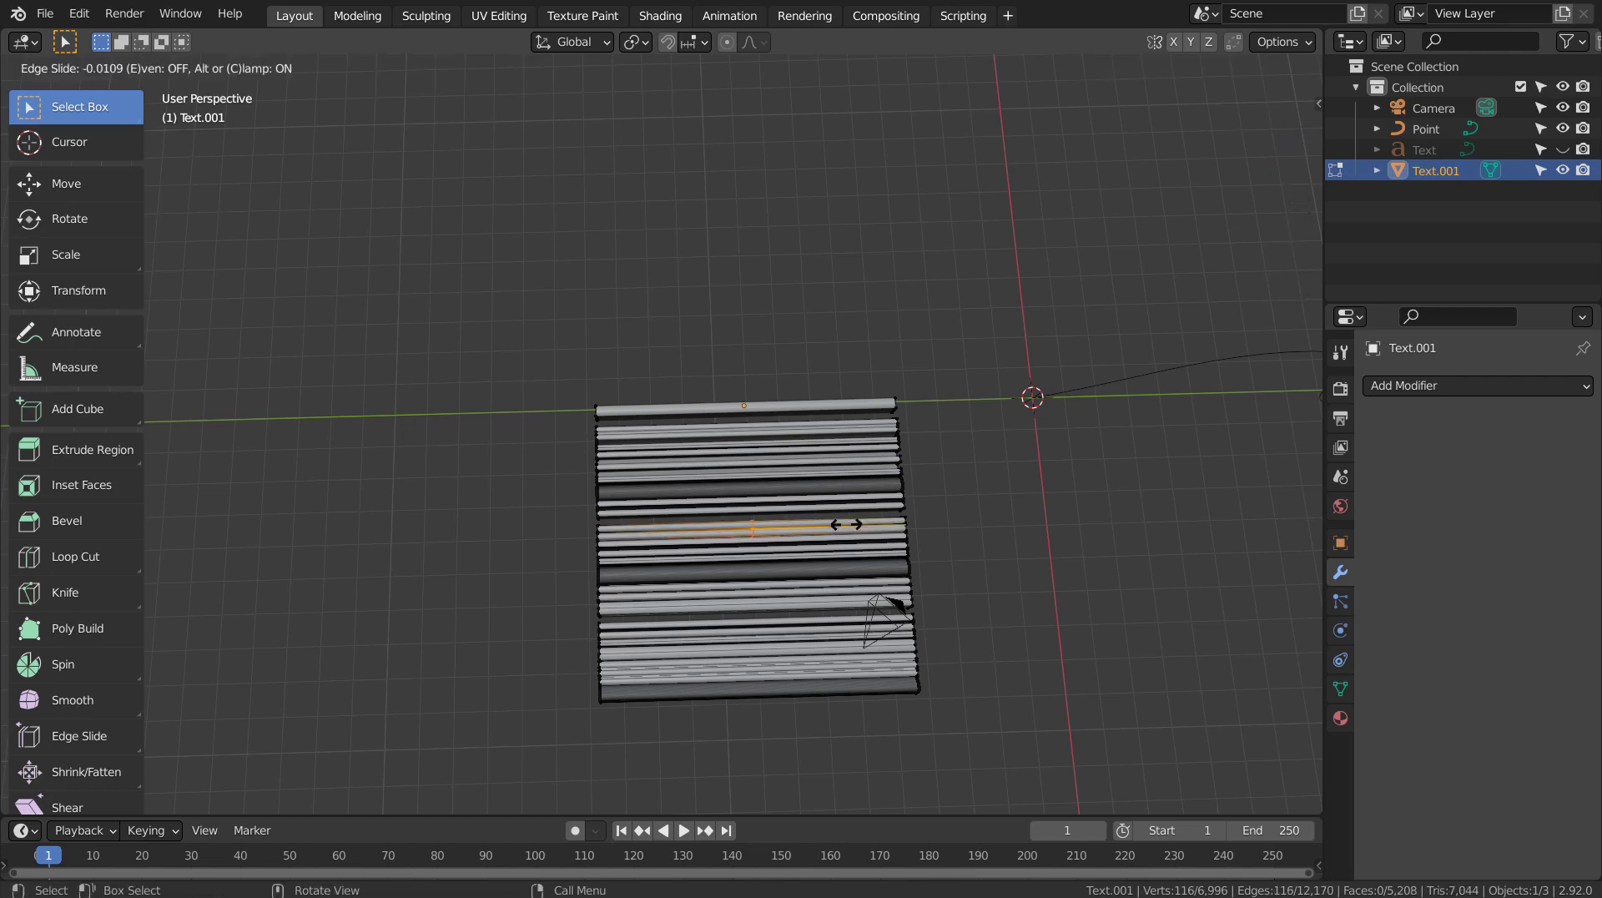
left_click(802, 535)
key("ctrl+z")
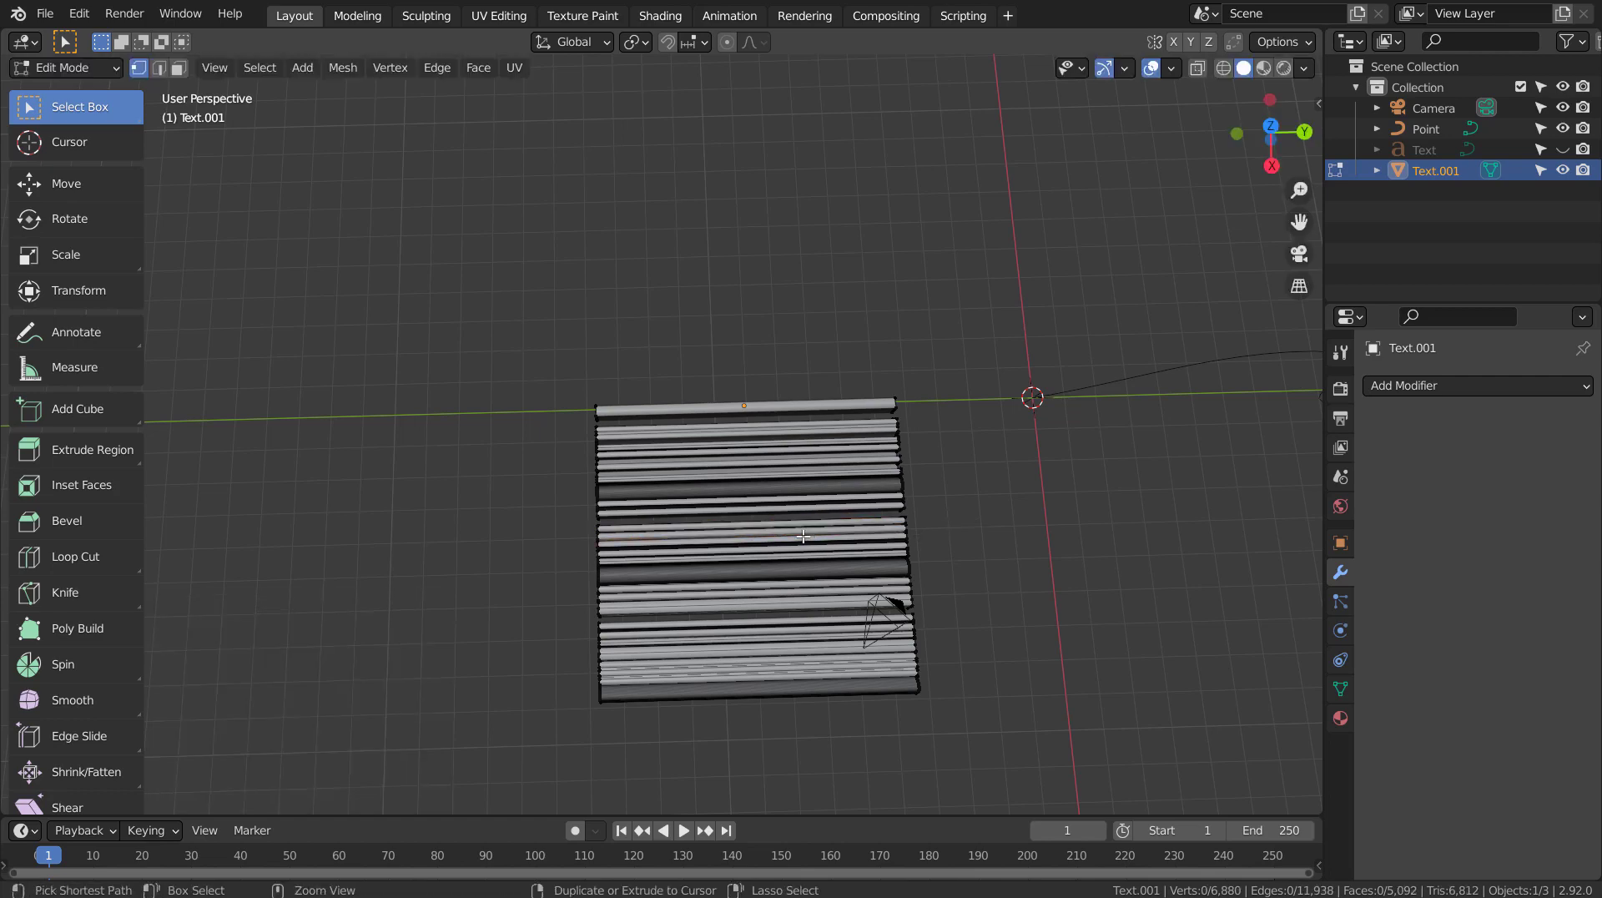
Step: From the top view, knife a straight cut through all letters near the end closest to the X axis, with angle constraint and cut through on
key("KP_1")
key("KP_7")
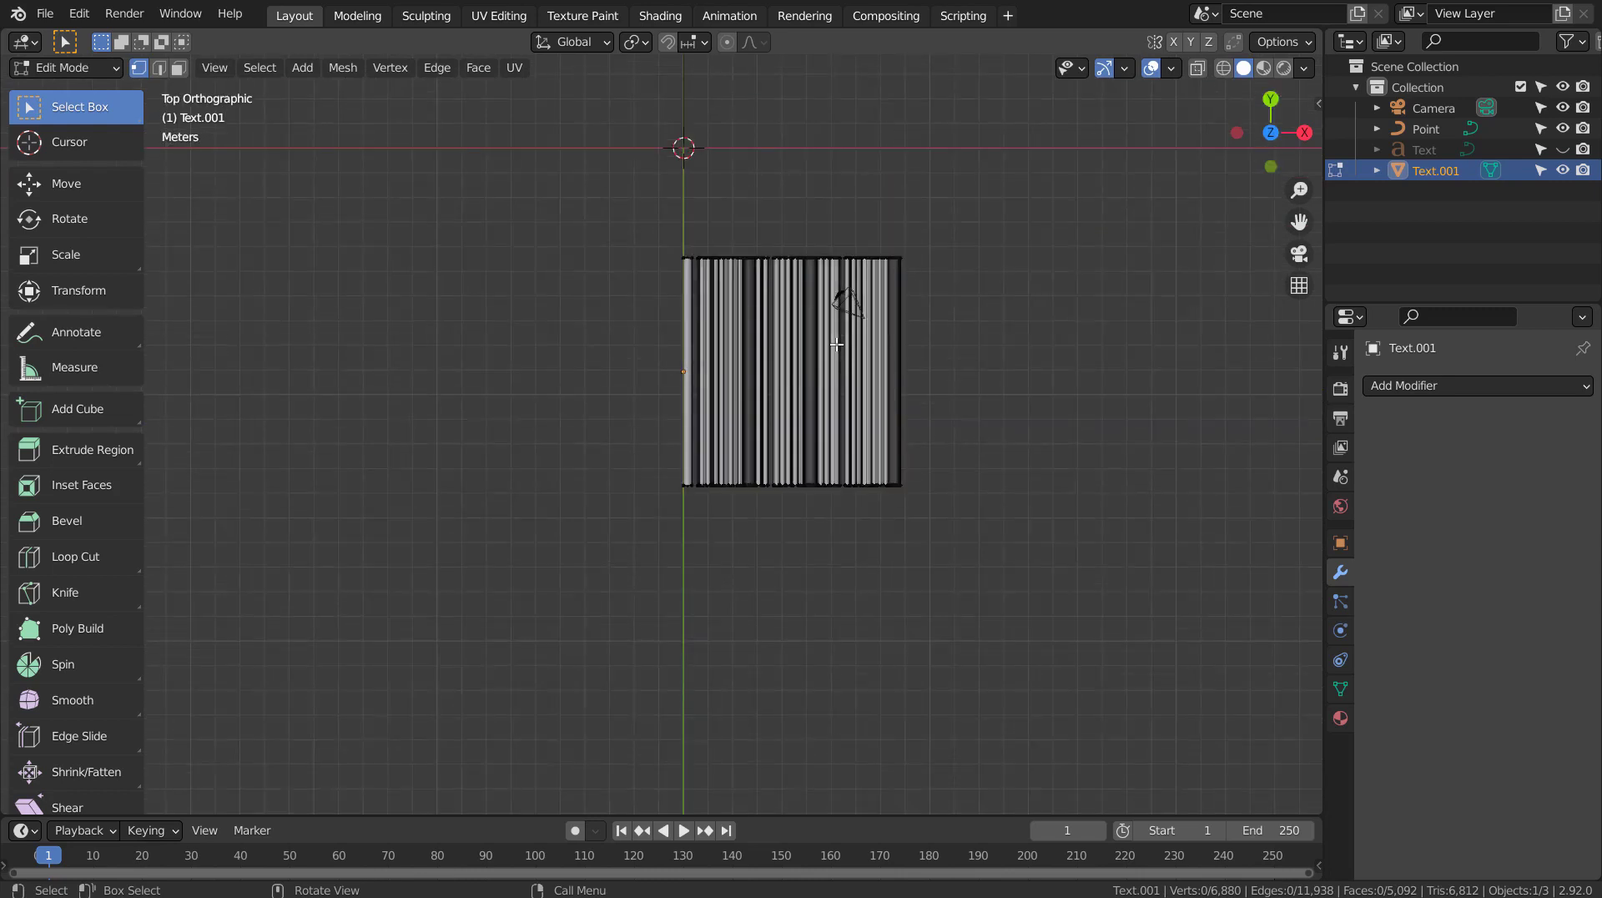
key("k")
key("c")
key("z")
left_click(919, 278)
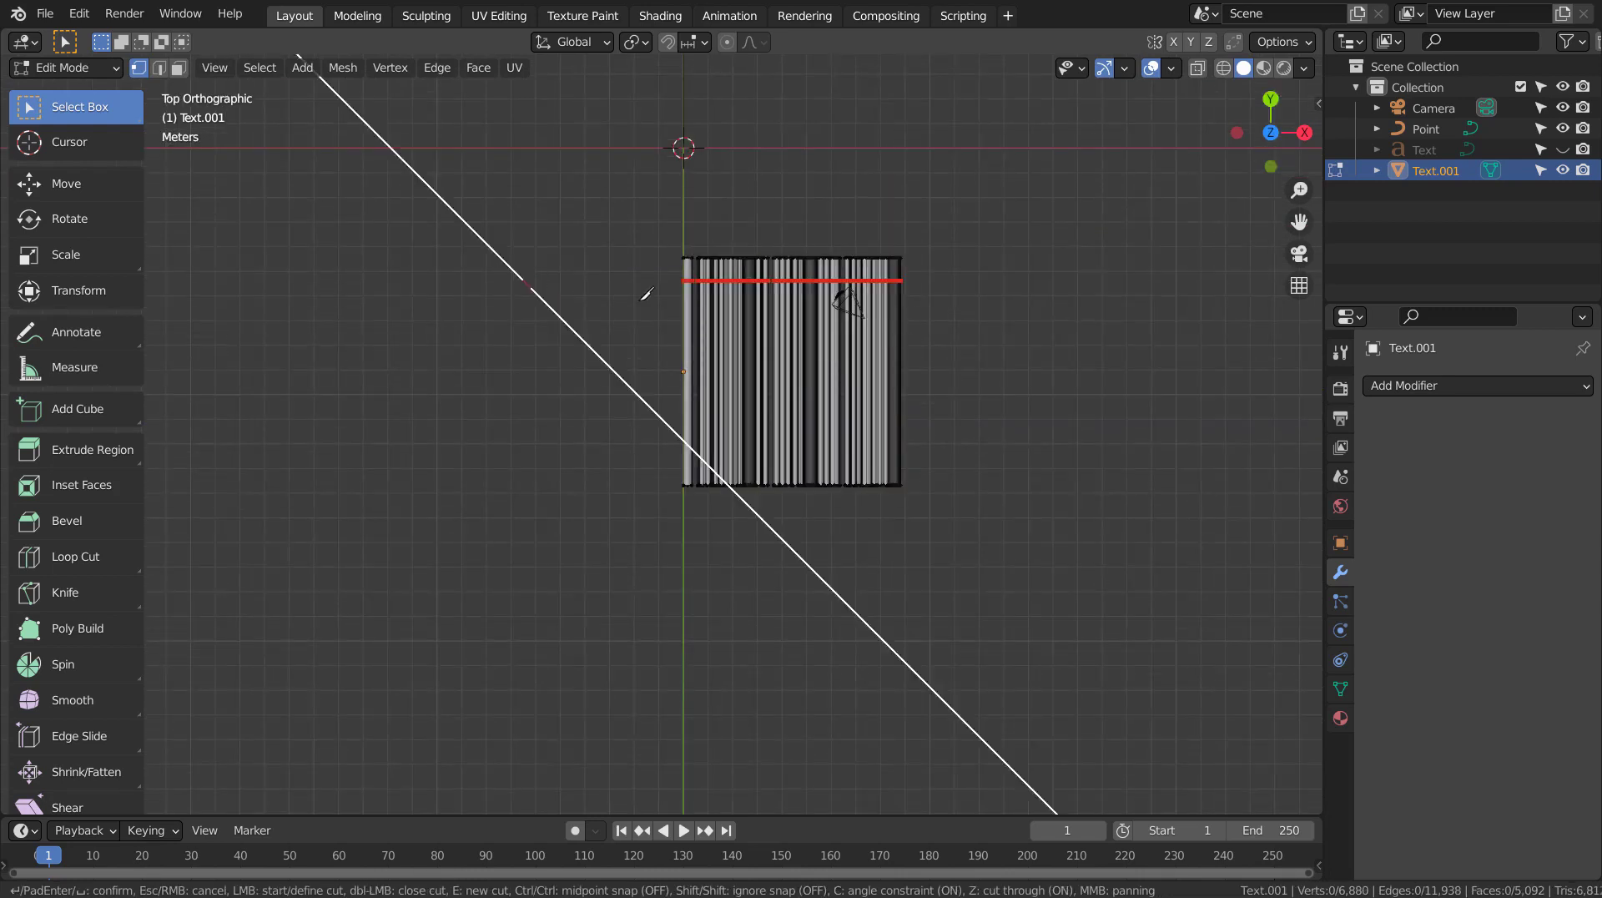
key("Return")
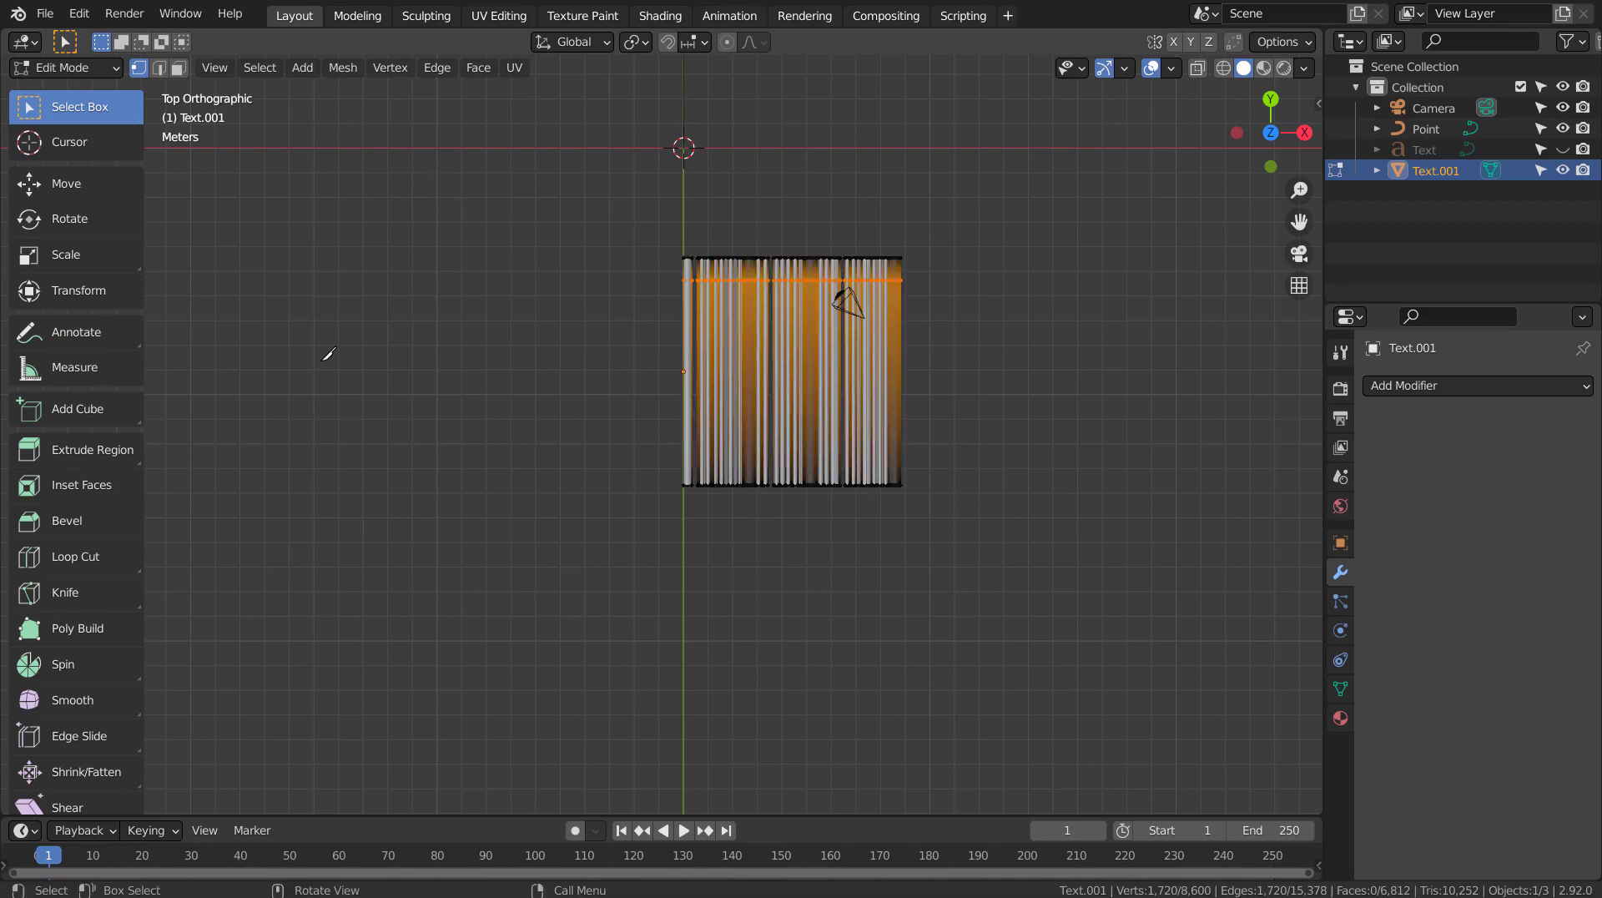
middle_click_drag(995, 345, 776, 348)
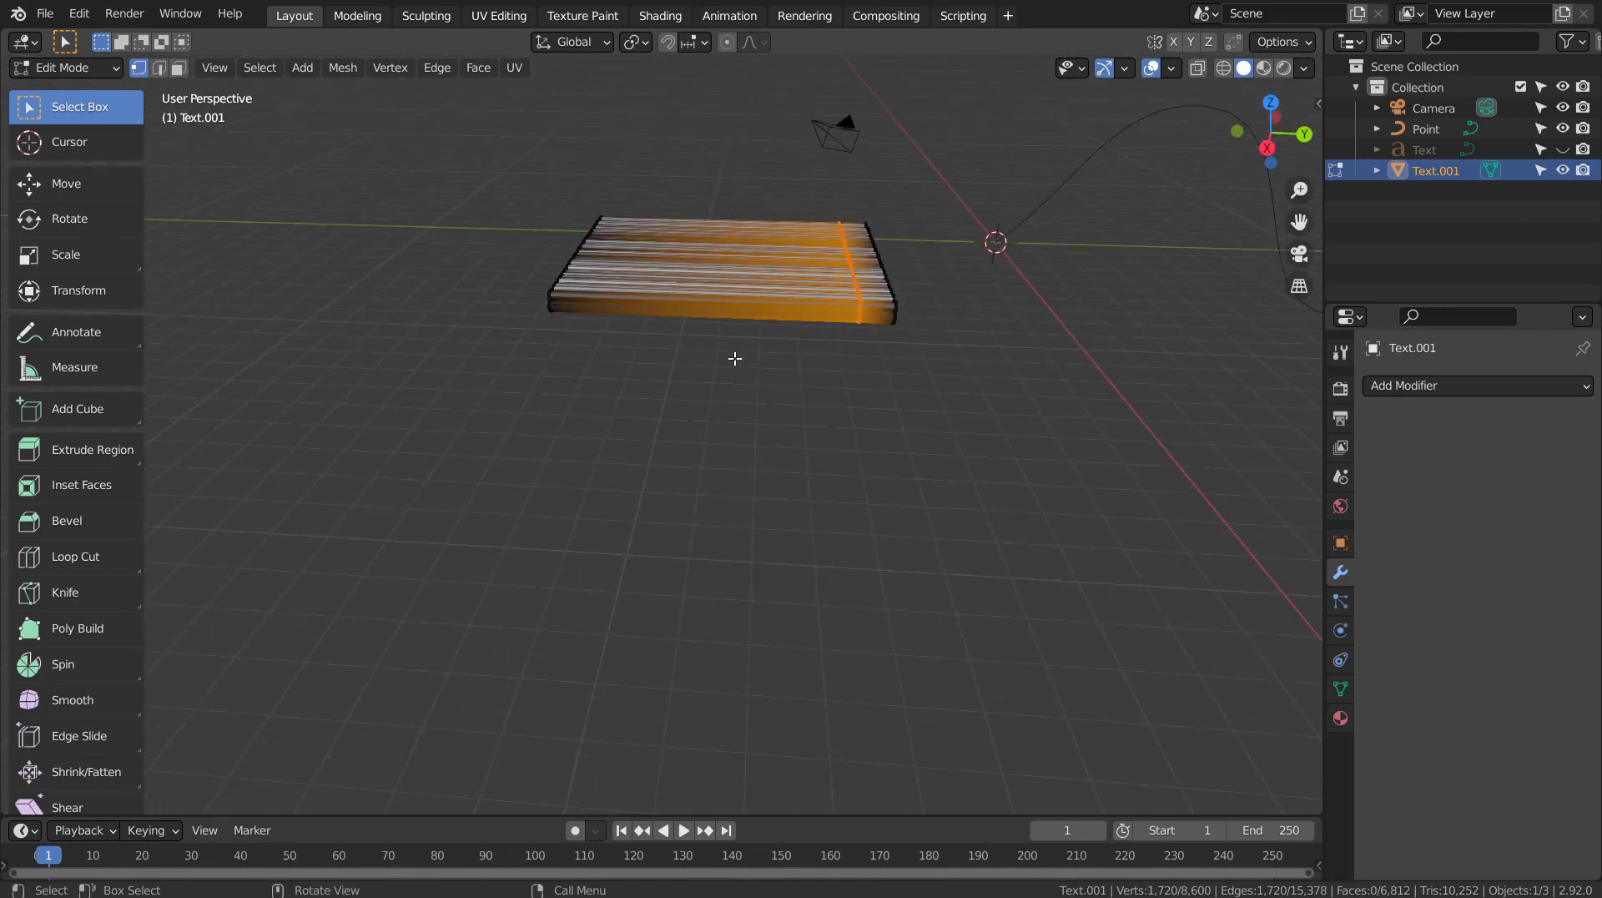
middle_click_drag(838, 432, 934, 503)
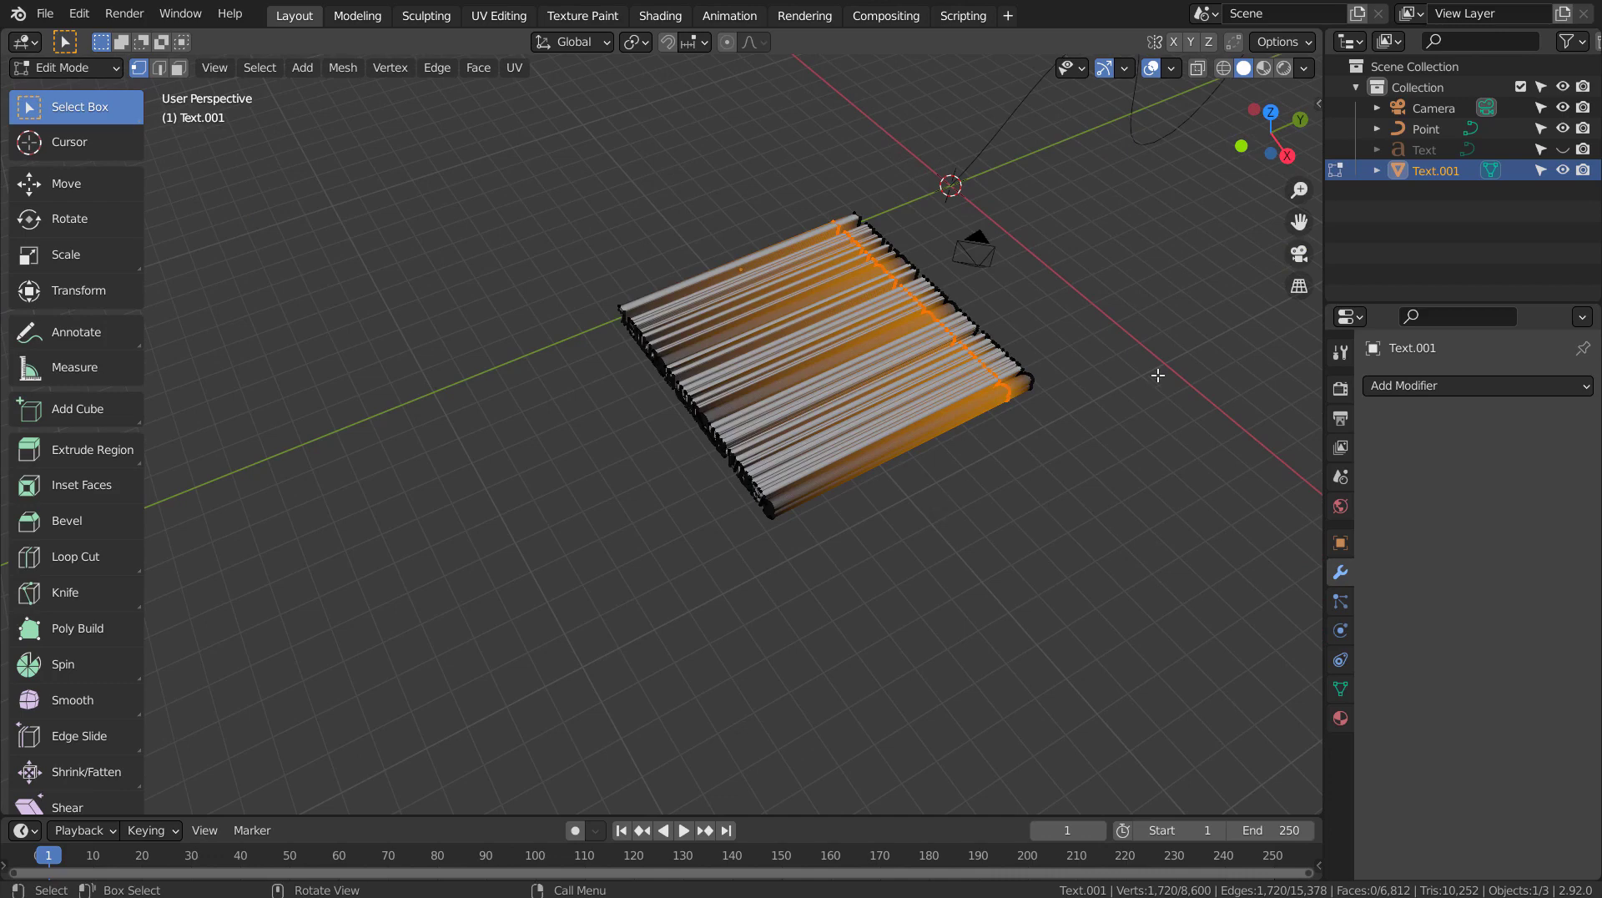
Step: Delete the extruded text mesh in Object Mode, then unhide and select the original flat Text object
key("Tab")
key("Delete")
left_click(1558, 148)
left_click(1445, 148)
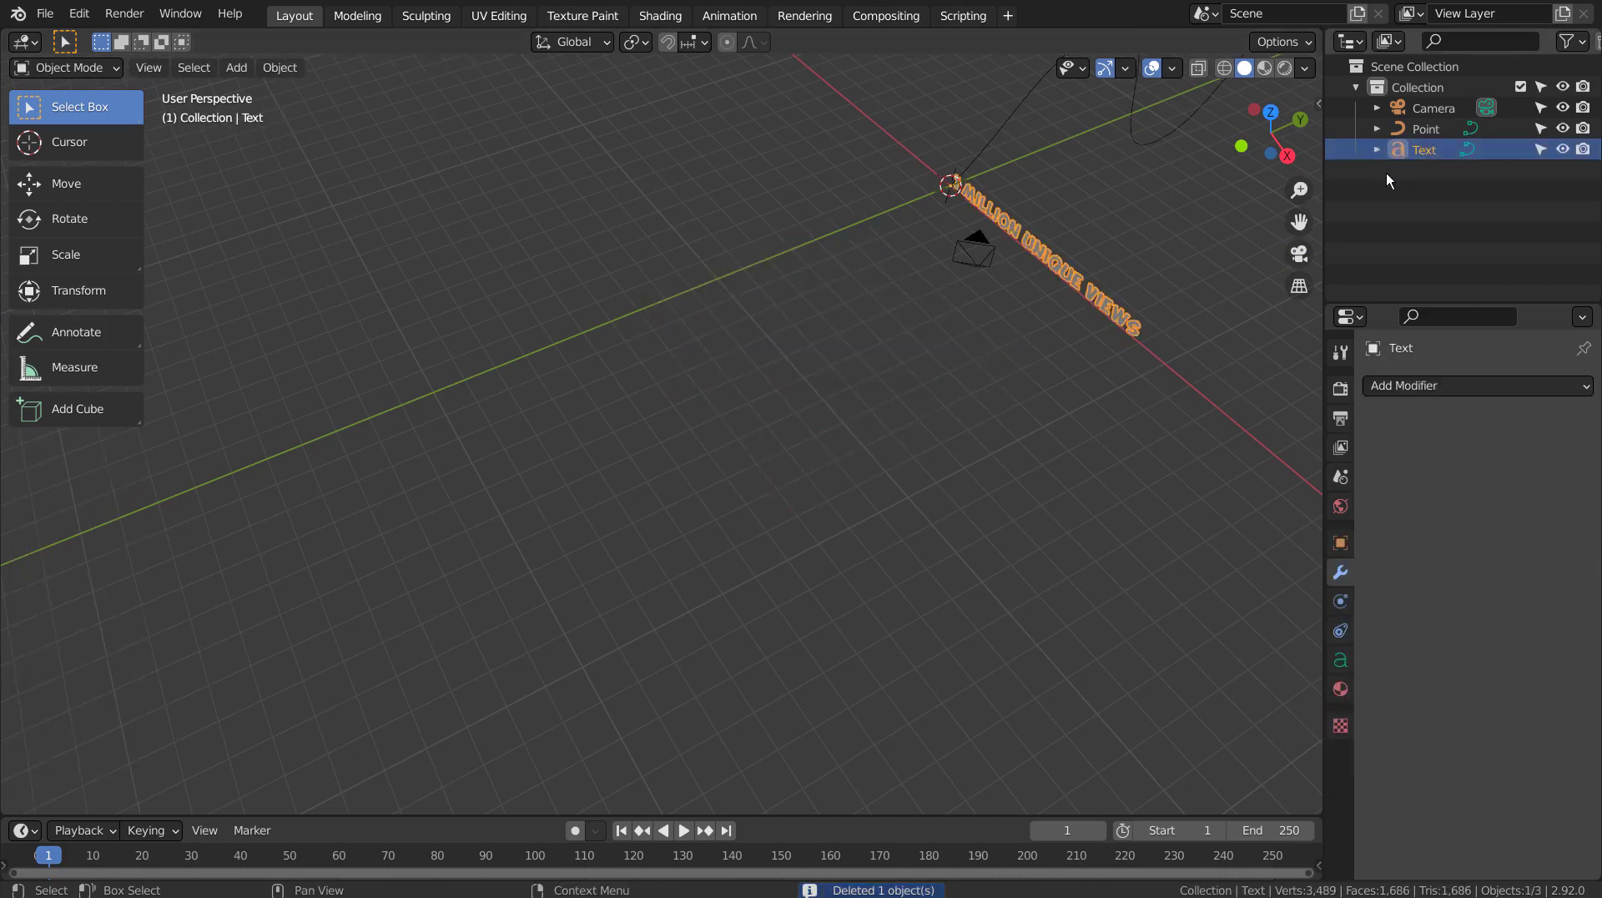
key("shift+d")
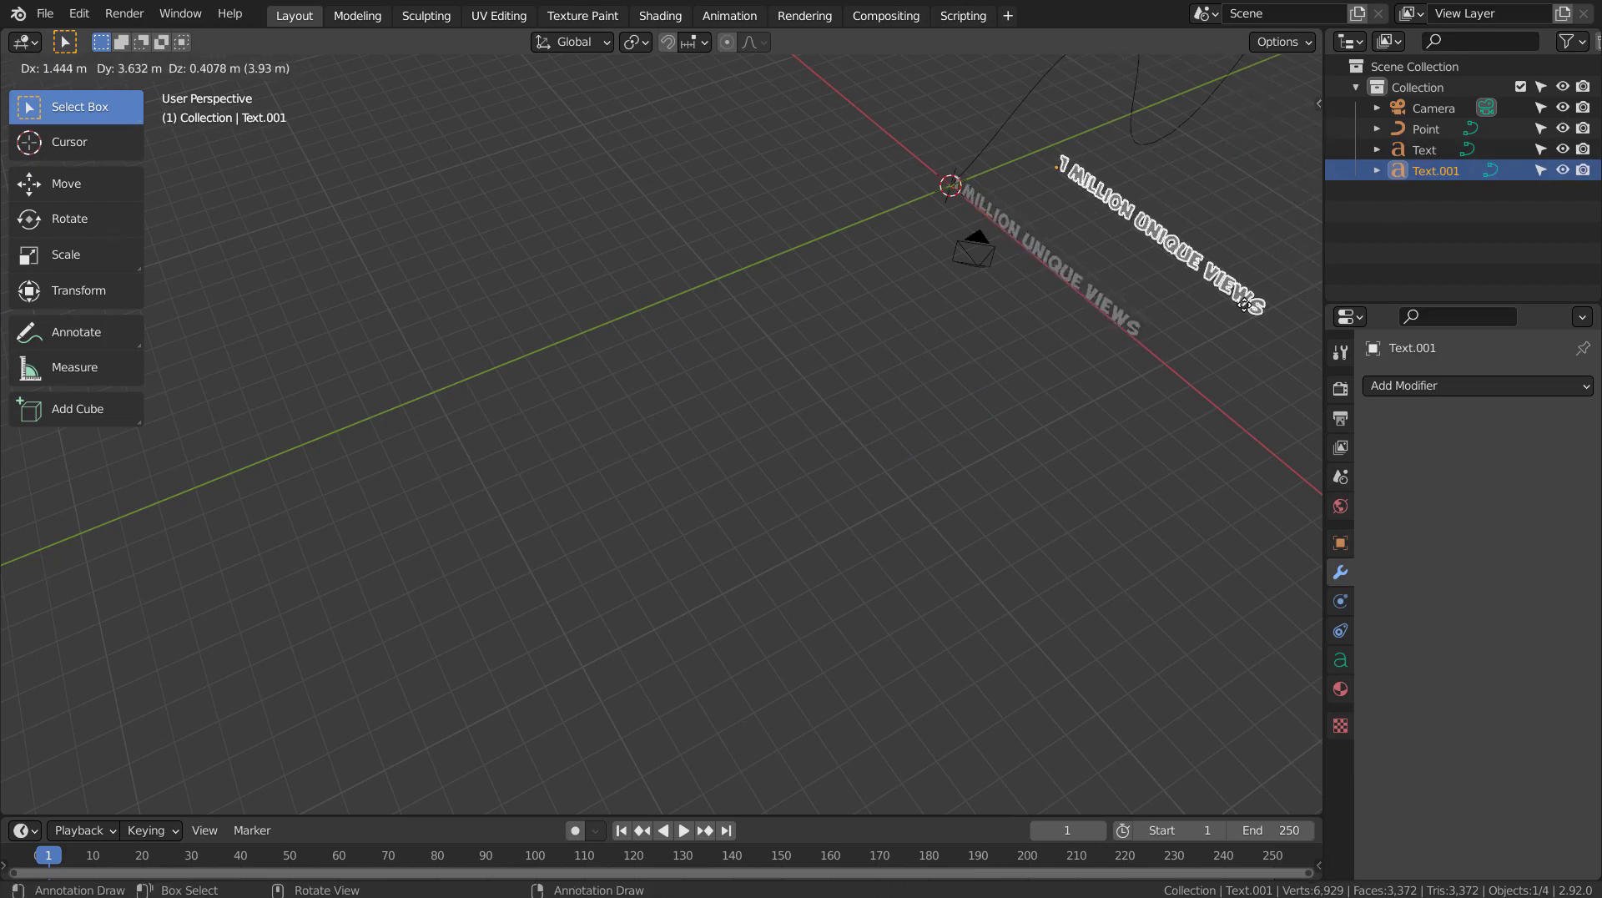
key("Escape")
key("ctrl+z")
Step: Duplicate the flat text in place and hide the original Text object
key("KP_1")
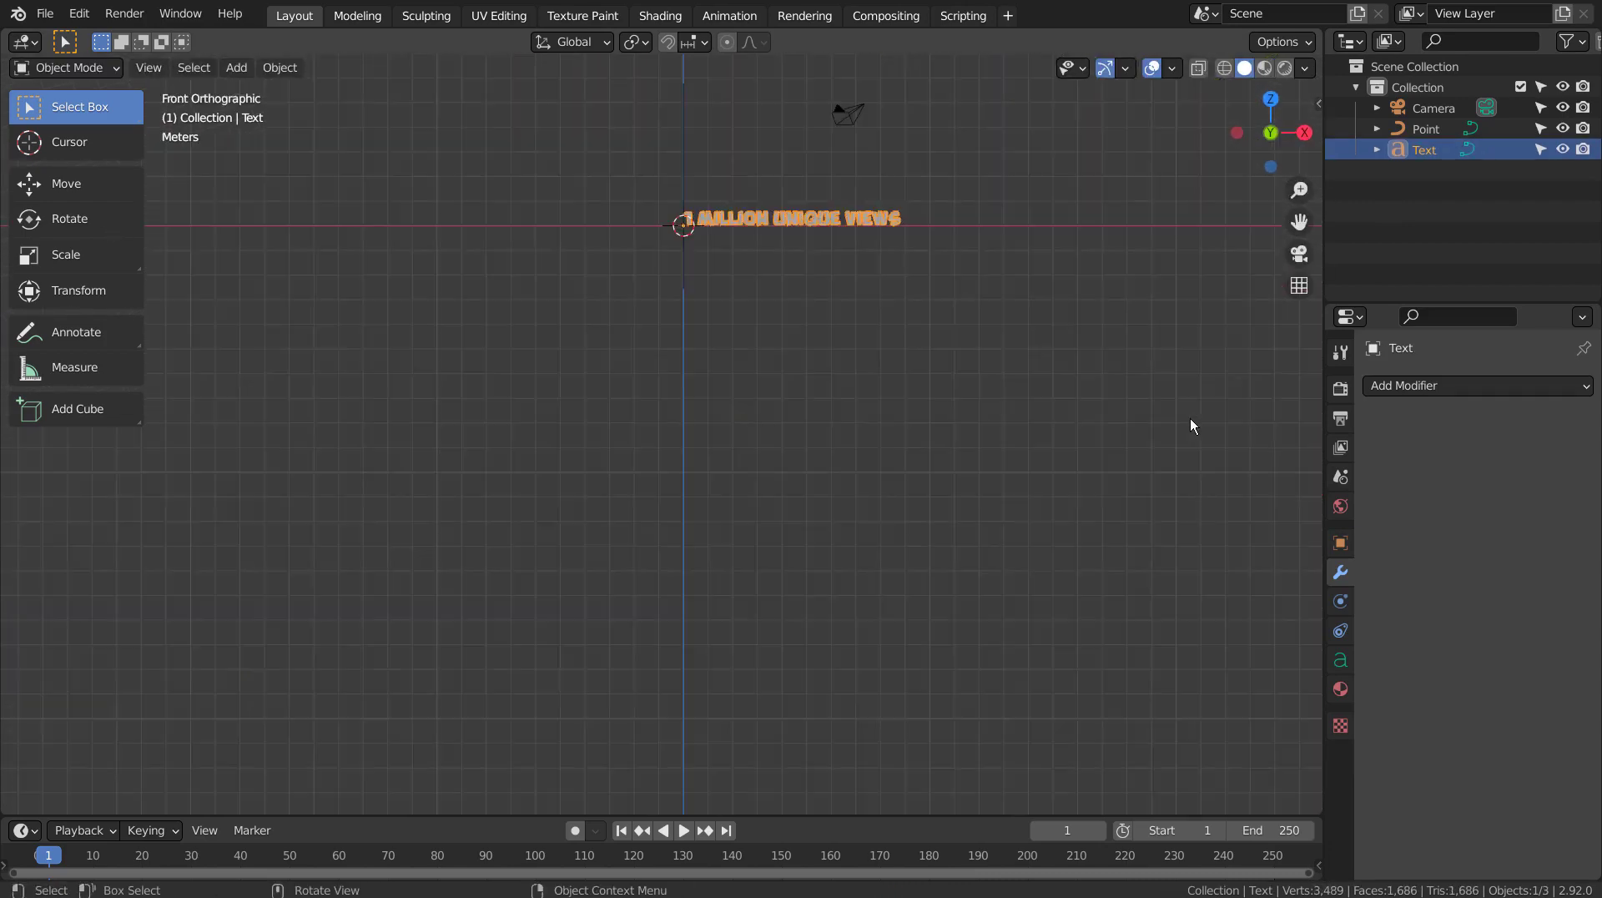
key("KP_3")
middle_click_drag(984, 462, 642, 479, "shift")
scroll(776, 558, "up", 4)
key("shift+d")
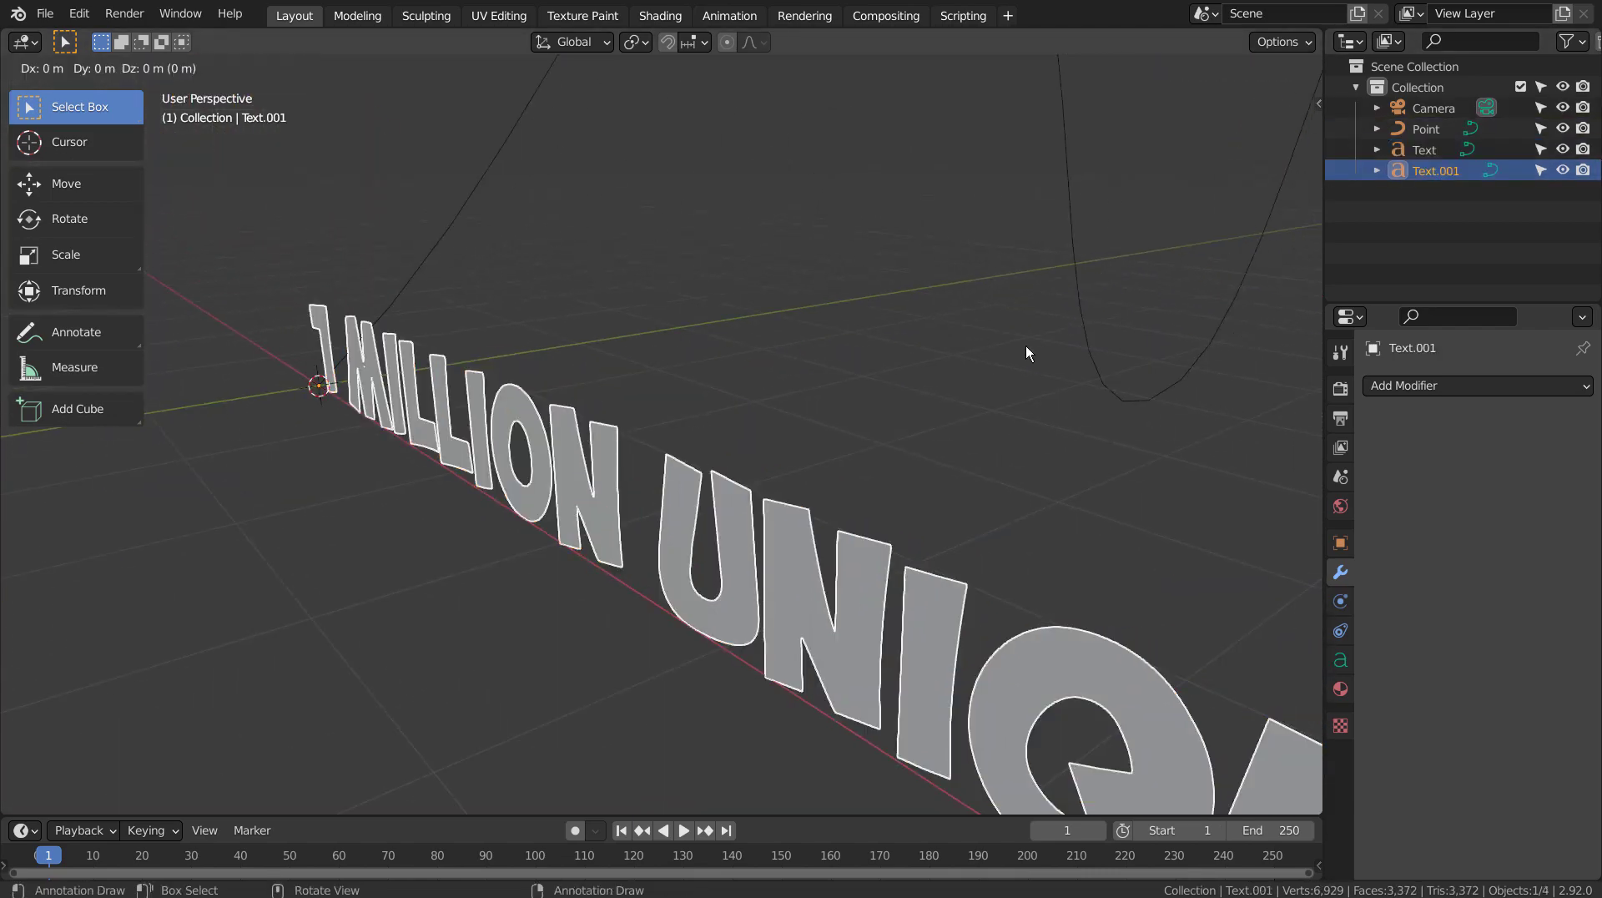
key("Escape")
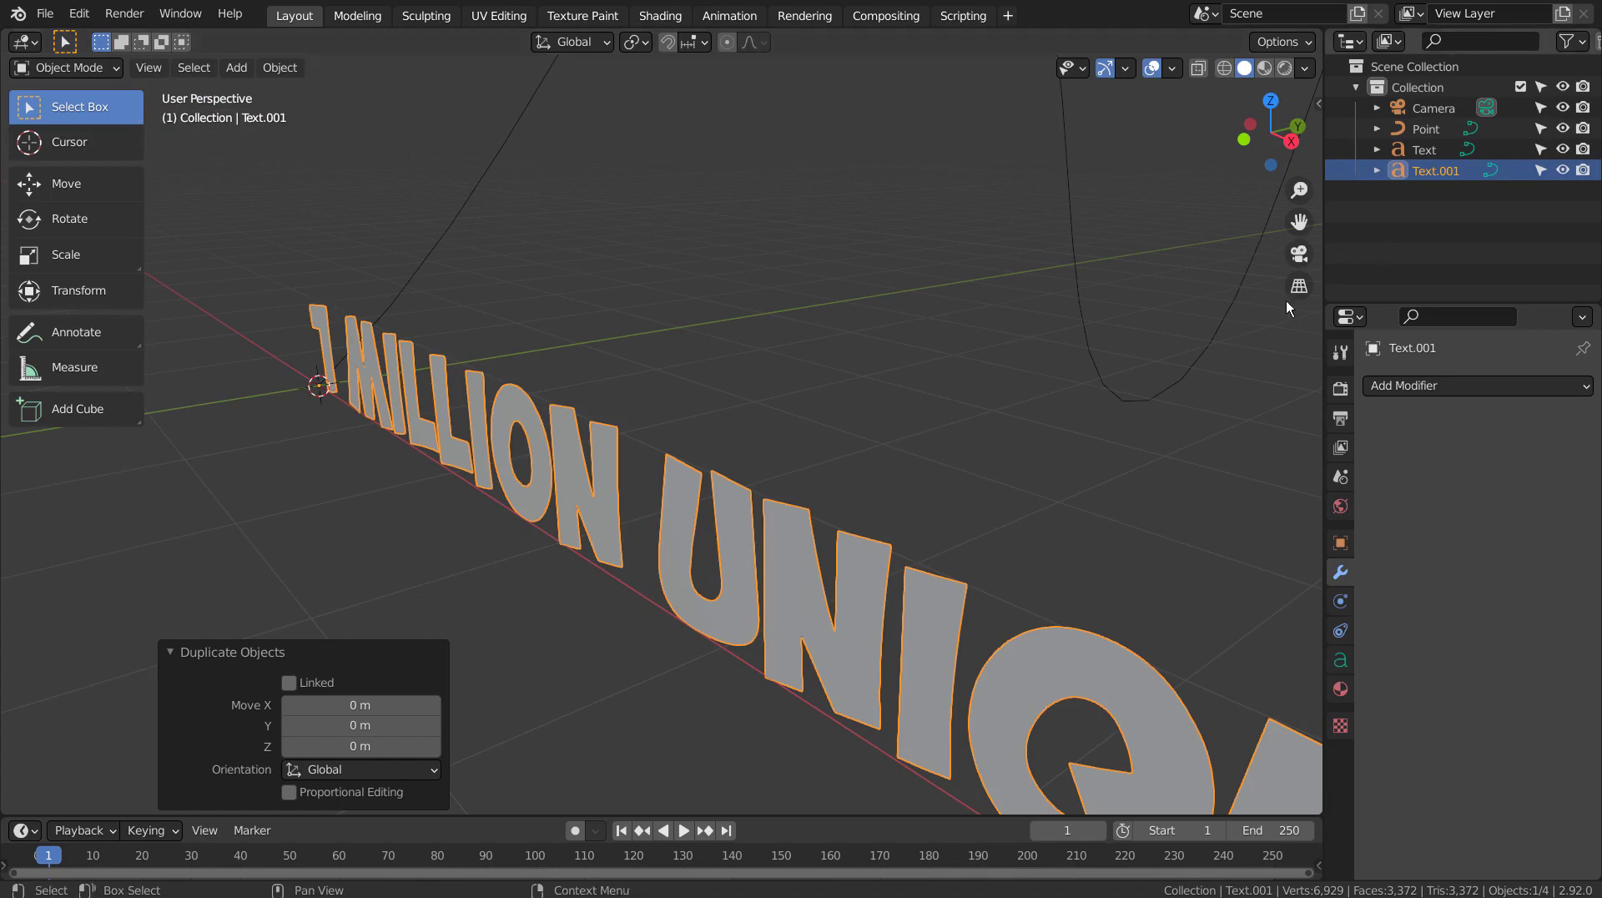
left_click(1564, 146)
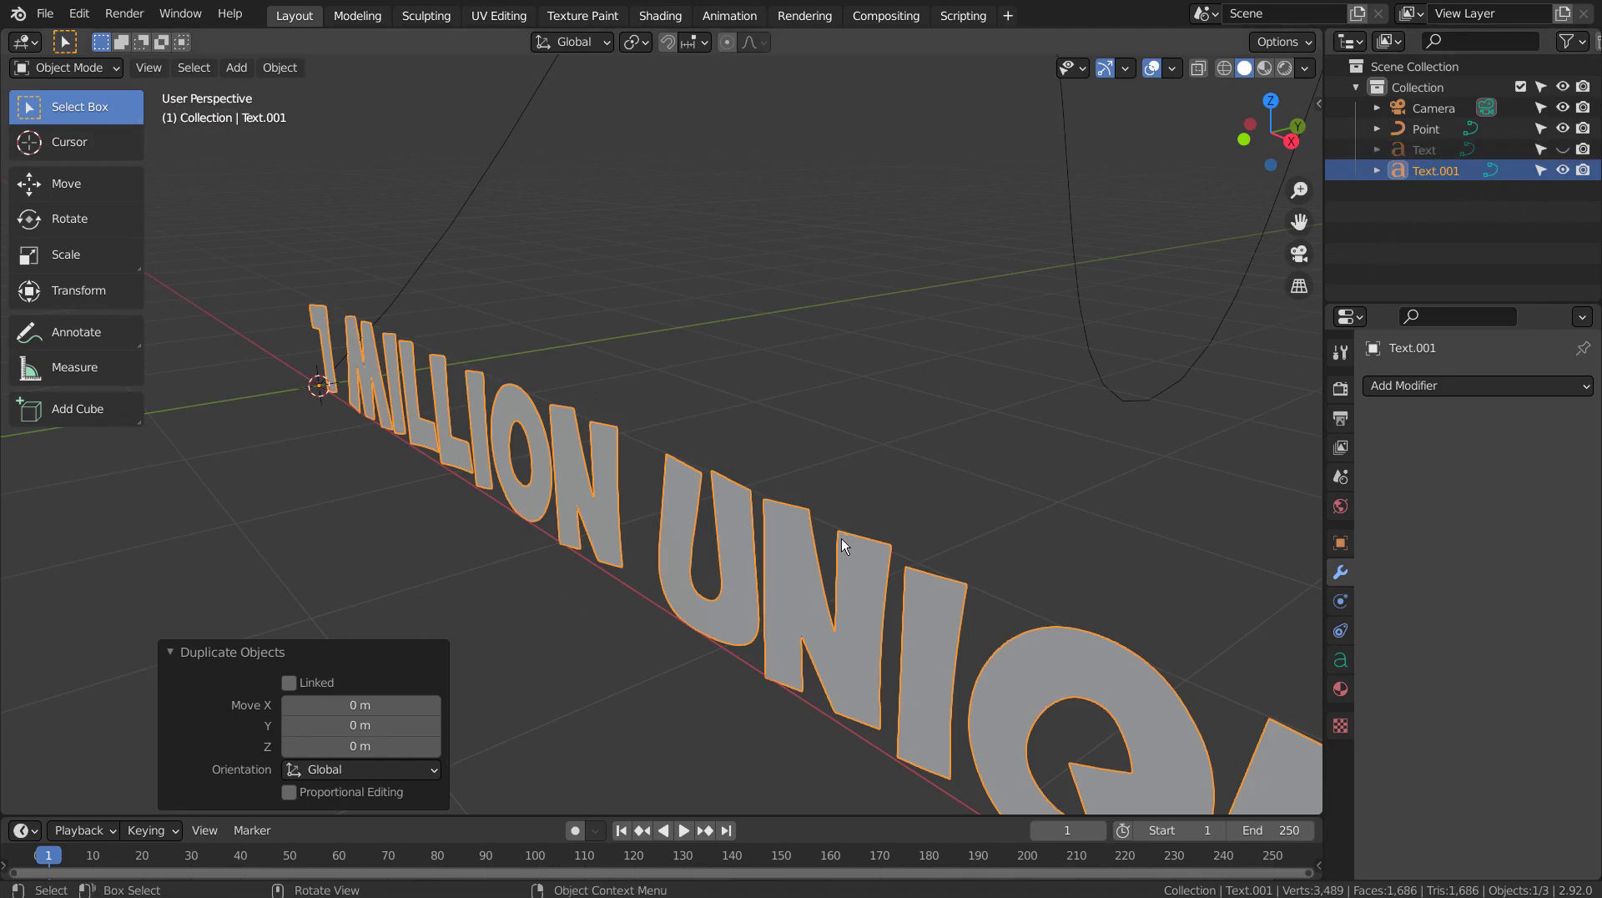
Step: Convert the duplicated text to a mesh and select all of its geometry in Edit Mode
right_click(866, 557)
left_click(868, 558)
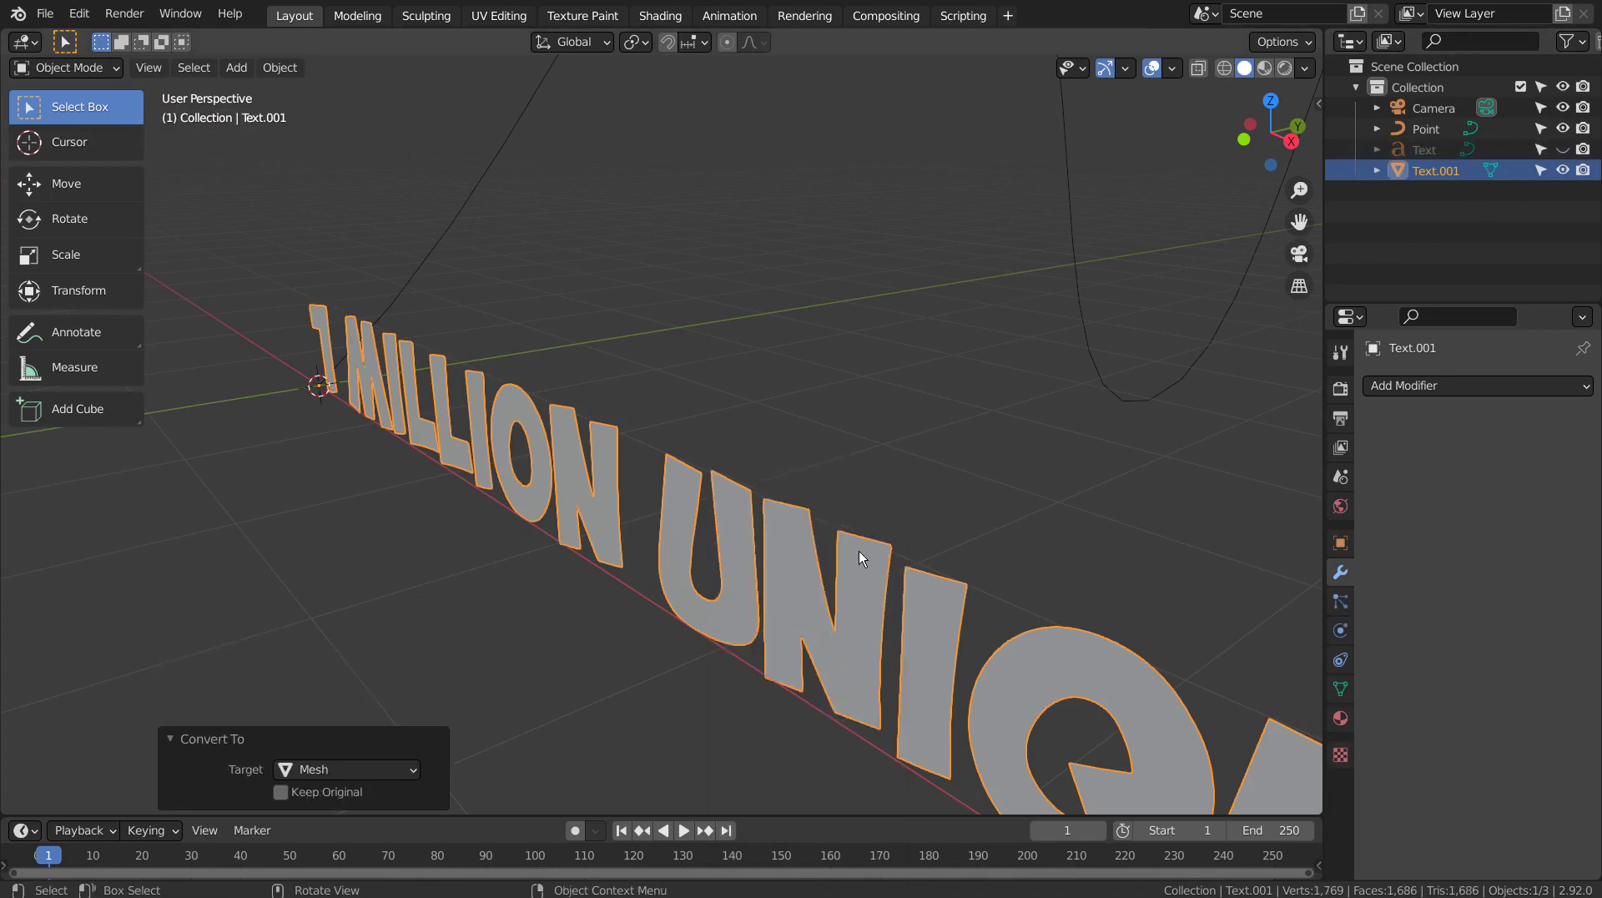
key("Tab")
middle_click_drag(1007, 503, 857, 603)
key("a")
Step: Extrude the selected text along its normals in fifteen successive short segments, then return to Object Mode
key("e")
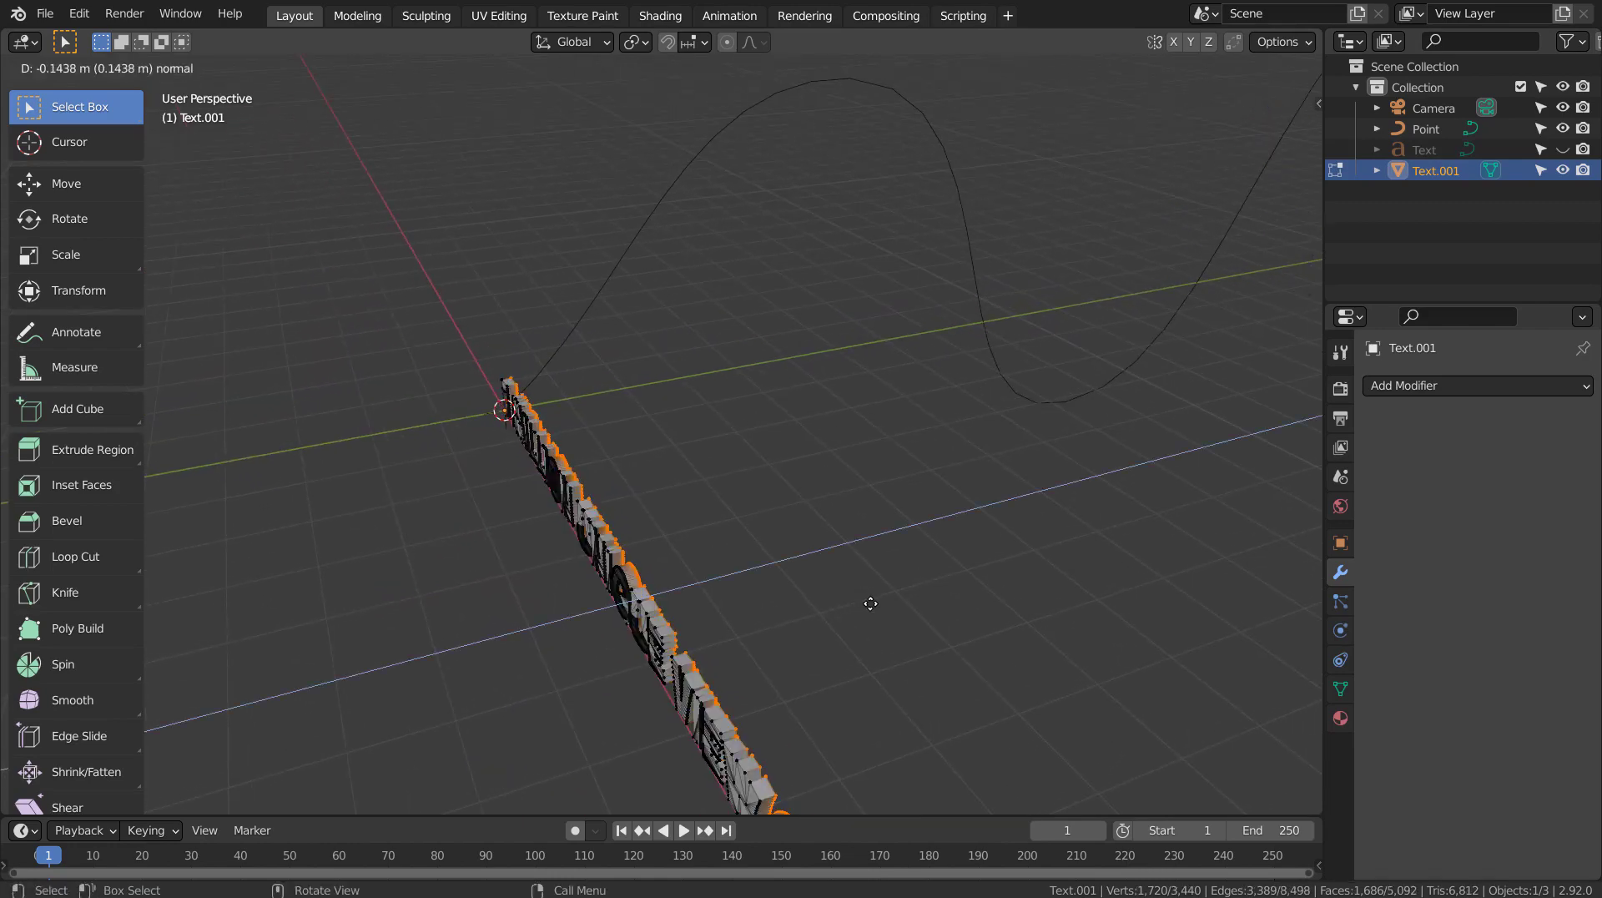
left_click(873, 601)
key("e")
left_click(894, 601)
key("e")
left_click(914, 595)
key("e")
left_click(926, 596)
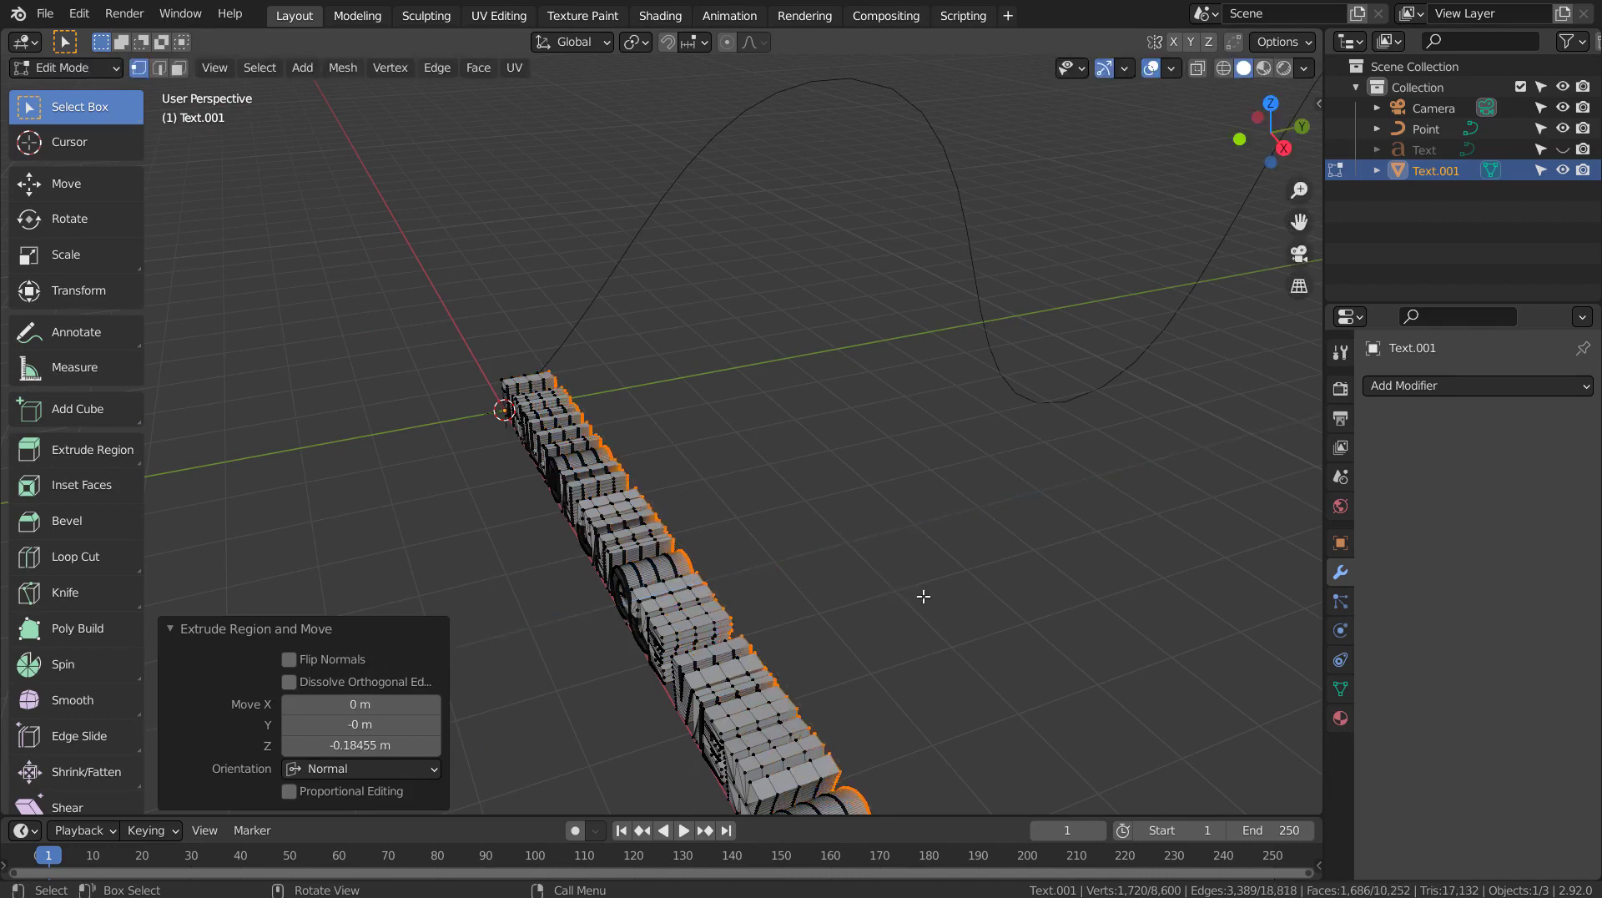
key("e")
left_click(957, 592)
key("e")
left_click(1001, 583)
key("e")
left_click(1026, 580)
key("e")
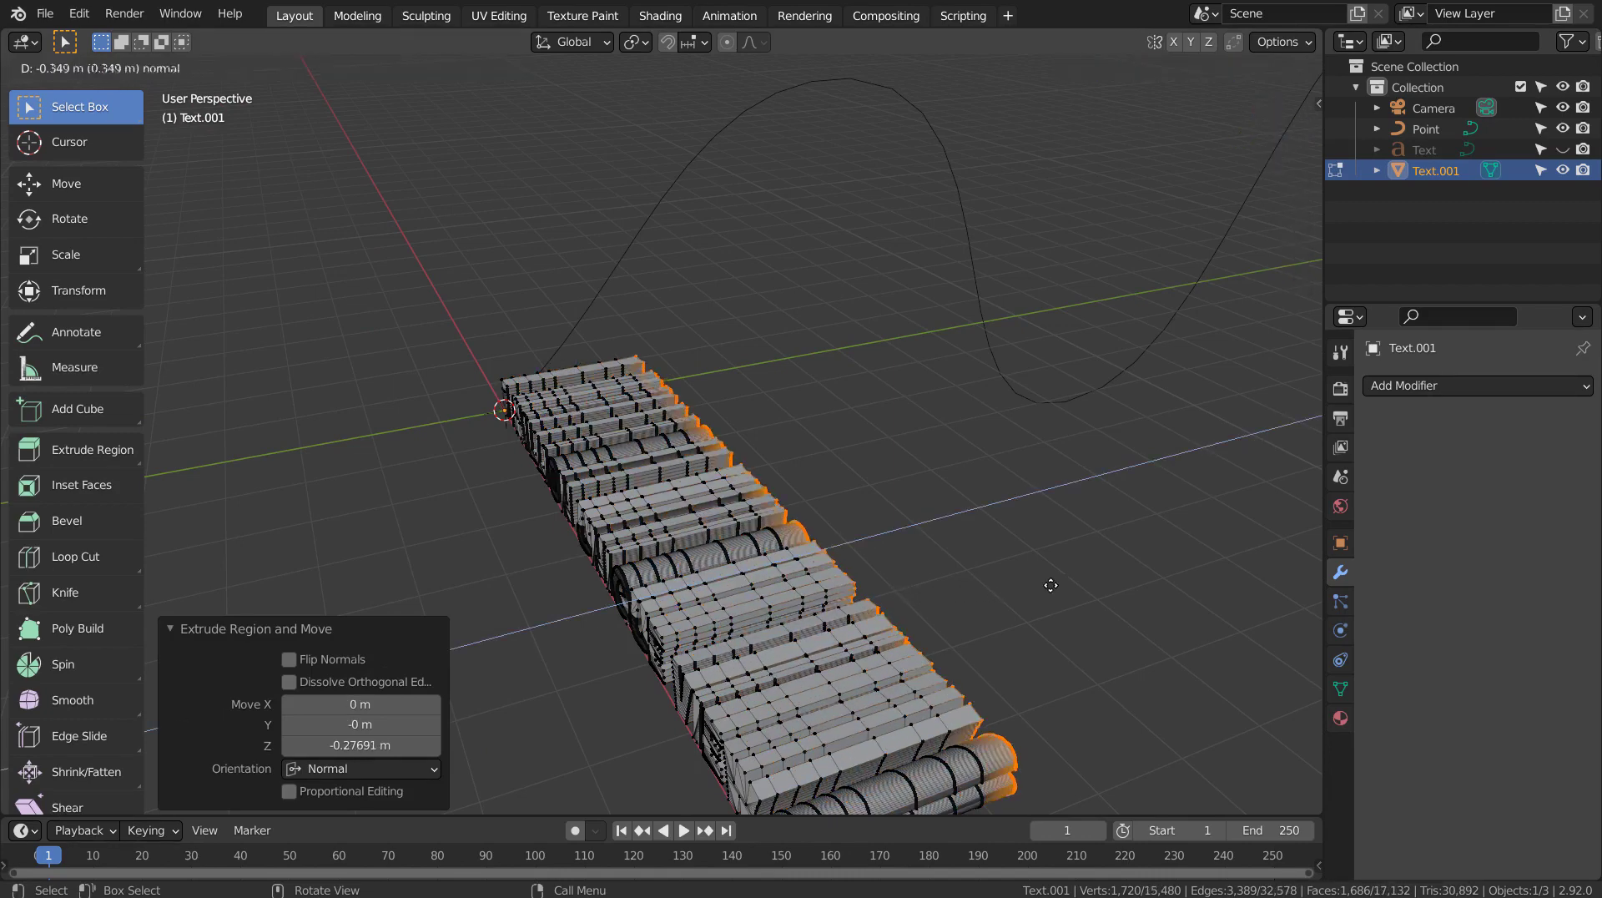
left_click(1060, 577)
key("e")
left_click(1084, 580)
key("e")
left_click(1123, 575)
key("e")
left_click(1151, 568)
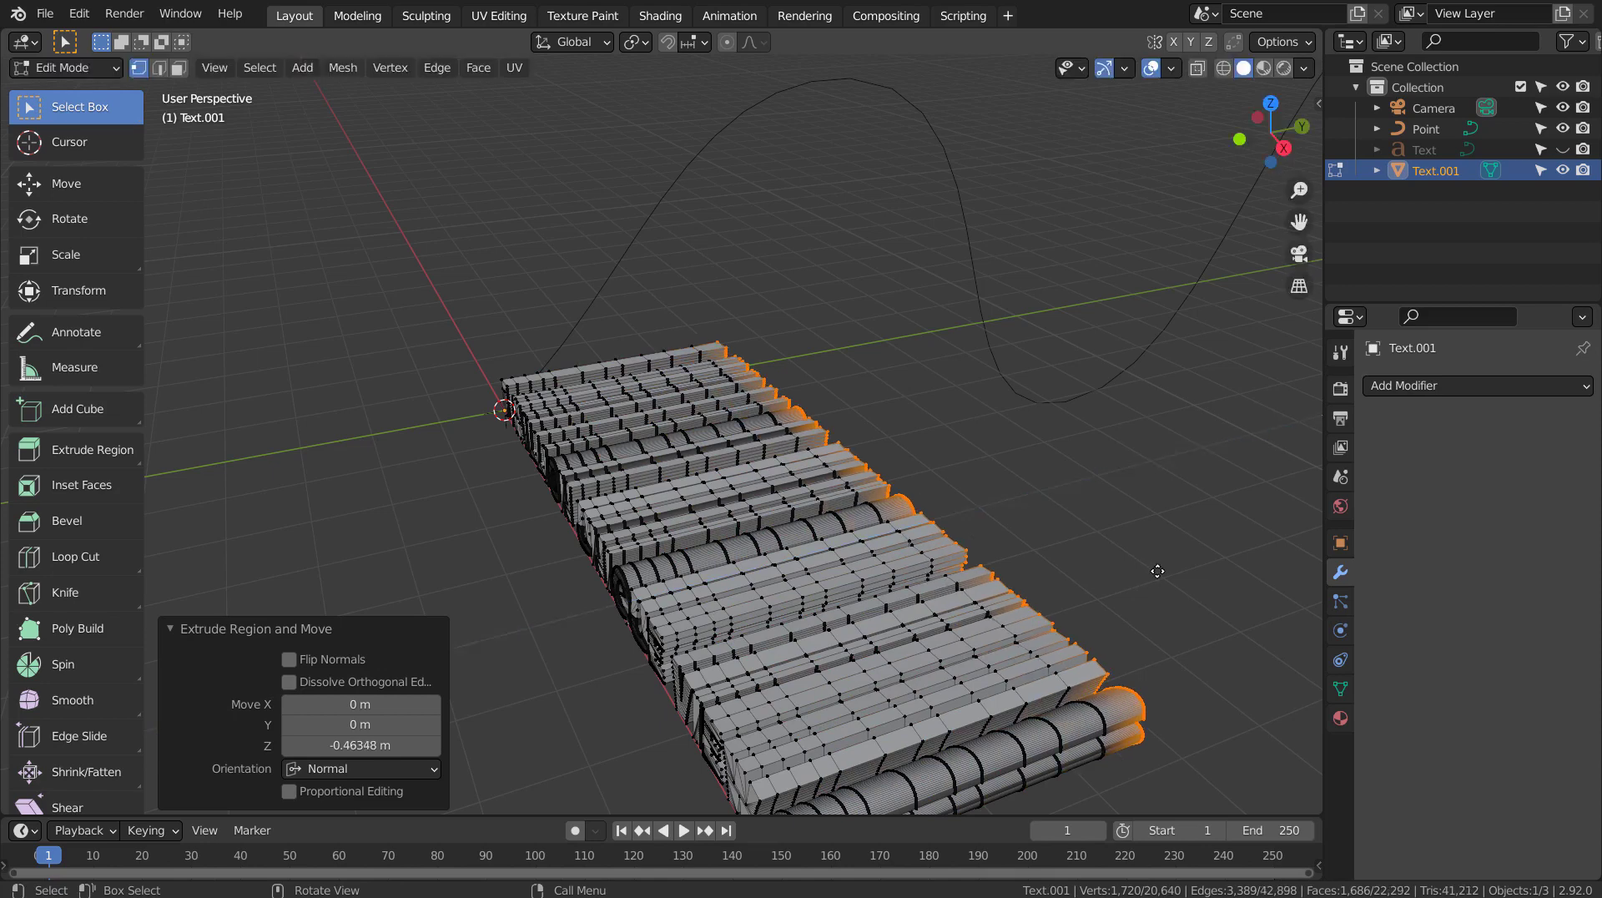
key("e")
left_click(1204, 562)
key("e")
left_click(1226, 552)
key("e")
left_click(1251, 544)
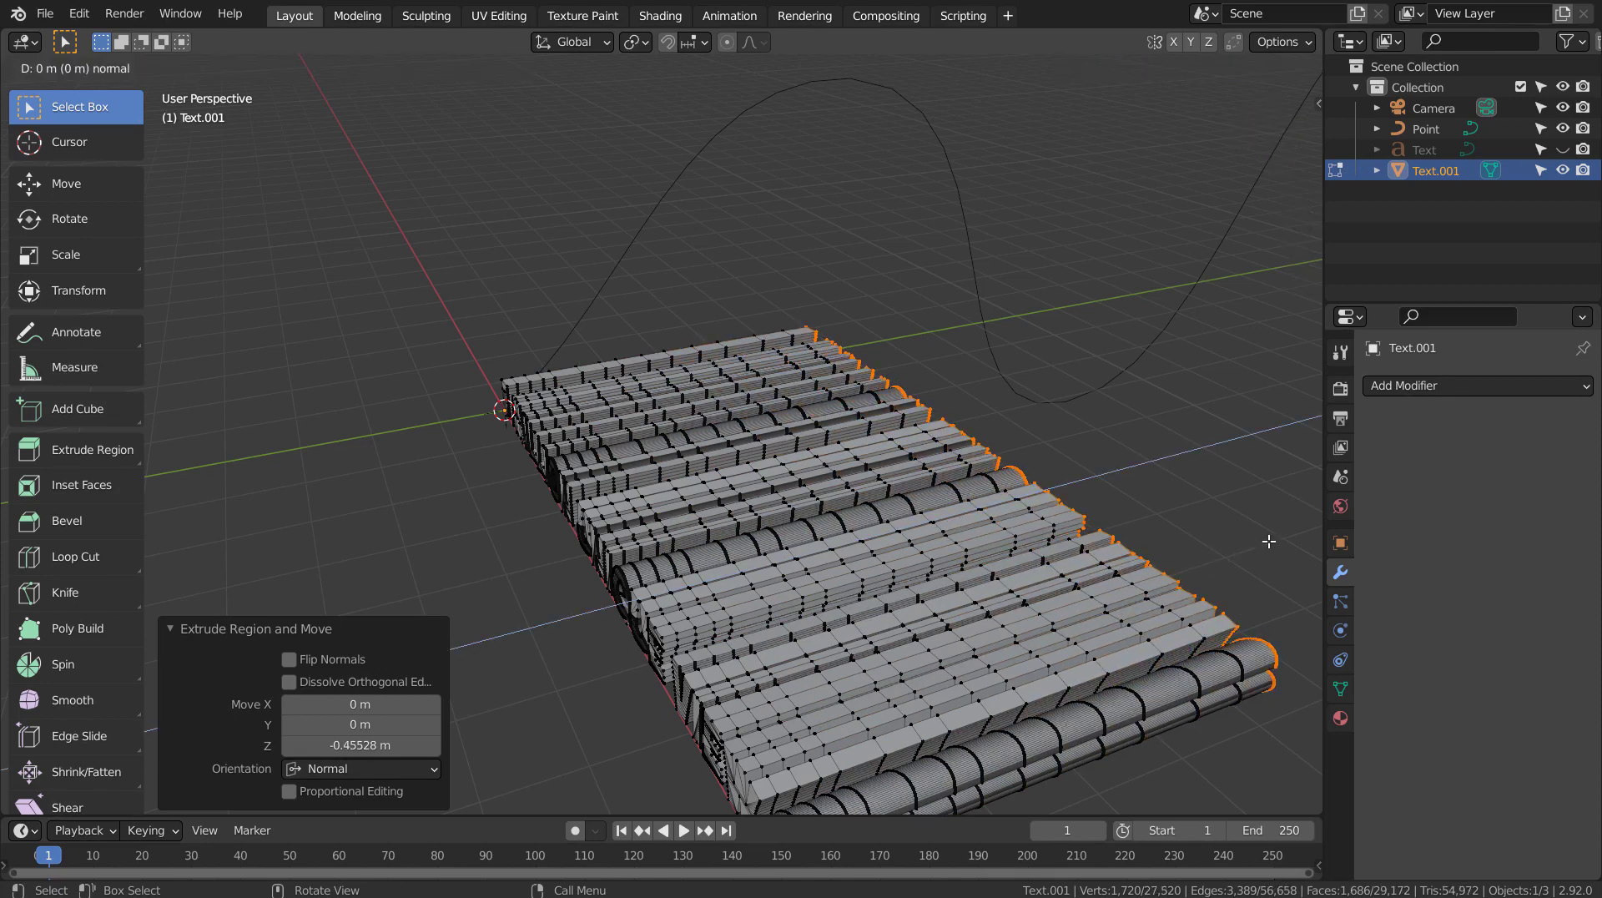
key("e")
left_click(1277, 534)
key("Tab")
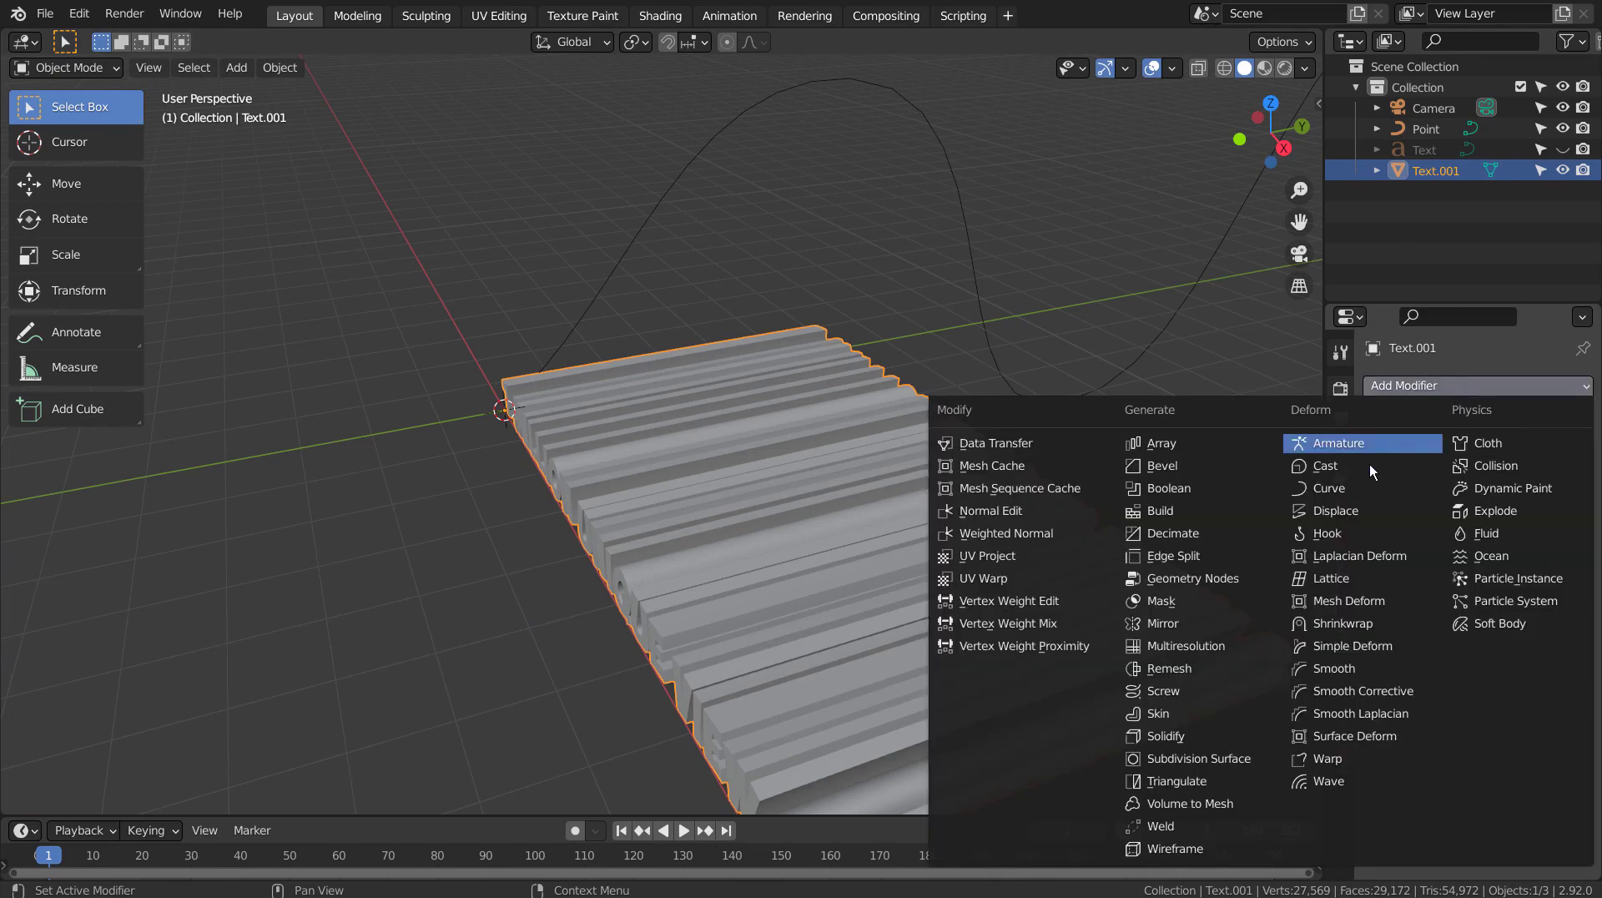
Step: Add a Curve modifier to the segmented text mesh with the Point curve as its curve object
left_click(1353, 487)
left_click(1475, 454)
left_click(1465, 484)
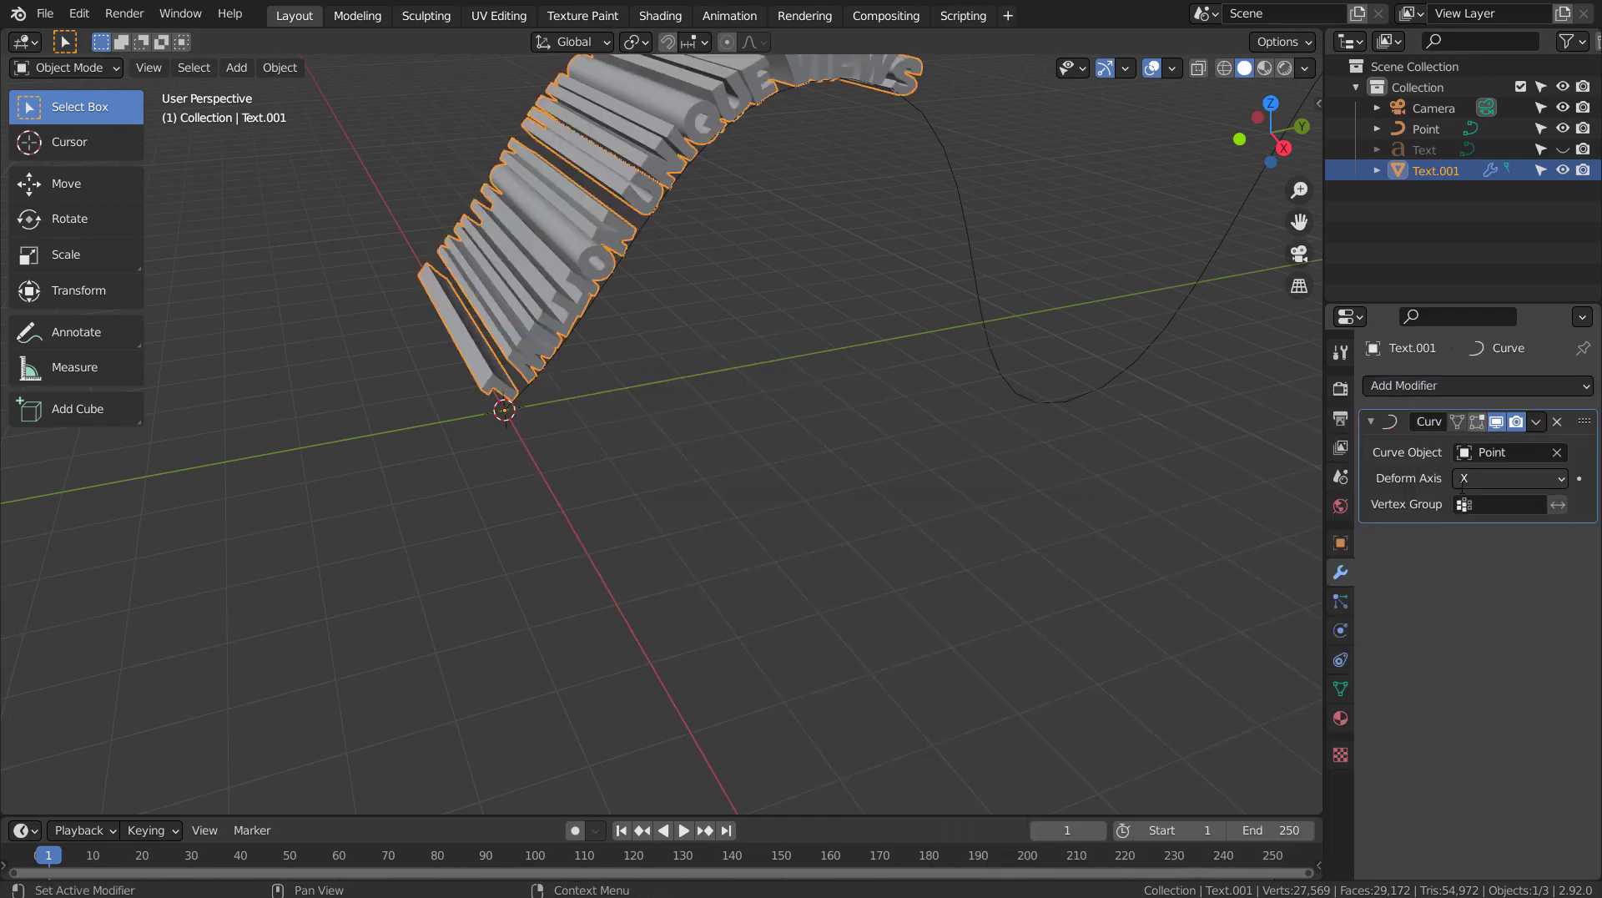
Step: Try Y as the Curve modifier's deform axis and settle on -Y
left_click(1519, 478)
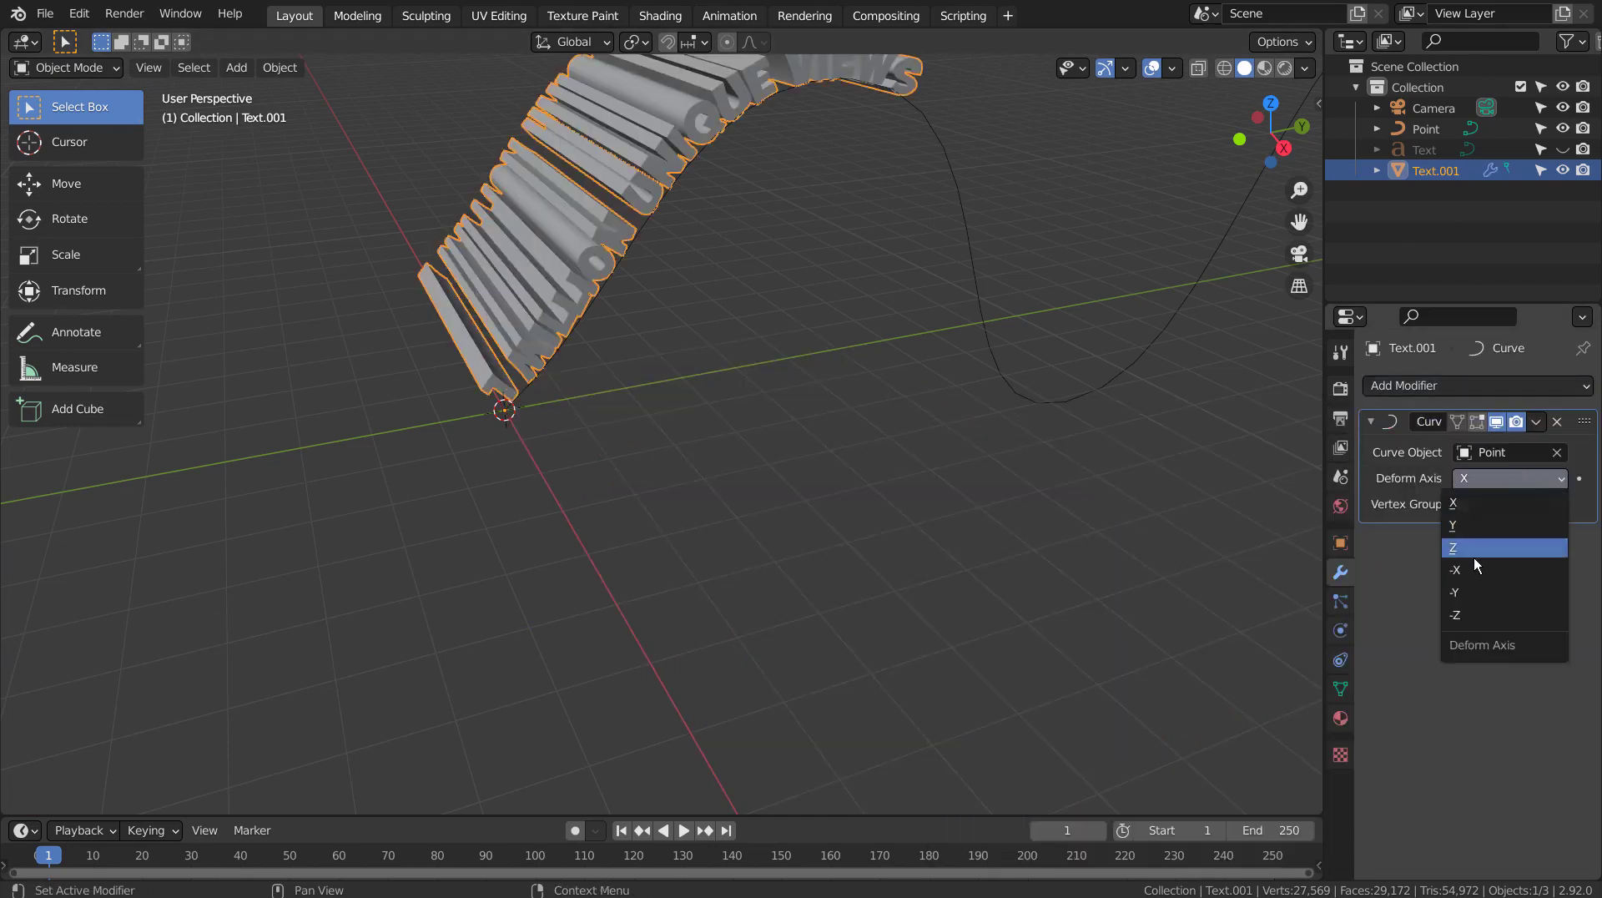
left_click(1479, 529)
middle_click_drag(743, 452, 1001, 455)
left_click(1515, 479)
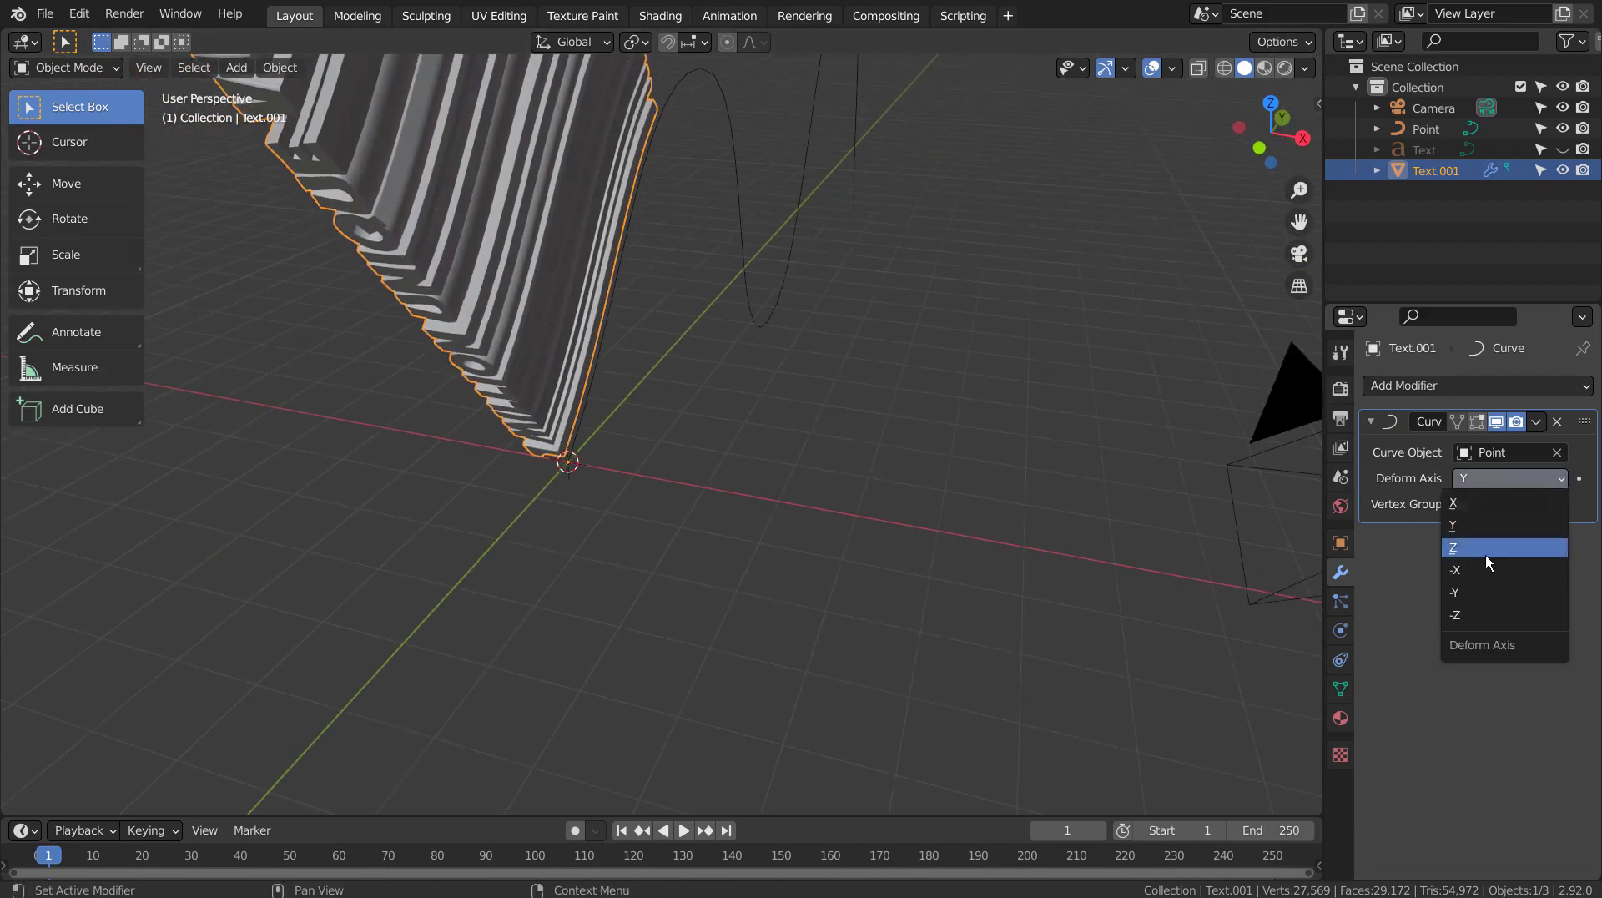
left_click(1477, 597)
Step: Move the segmented text in the negative direction along the global Y axis so it sits on the wavy curve
middle_click_drag(1009, 504, 815, 450)
scroll(815, 450, "down", 4)
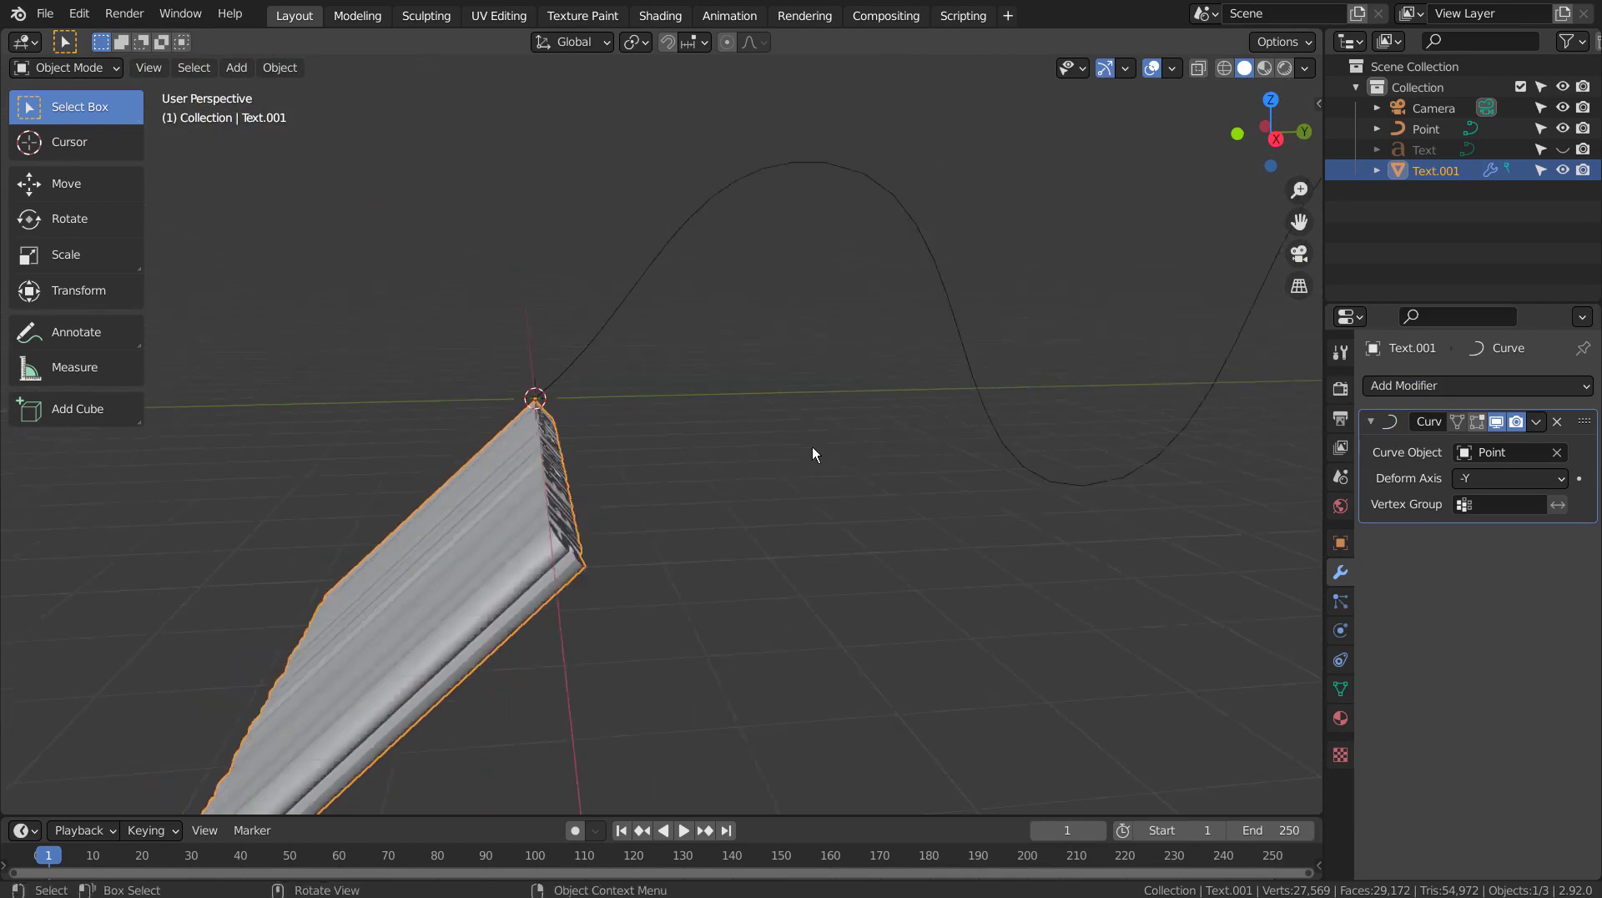
key("g")
key("y")
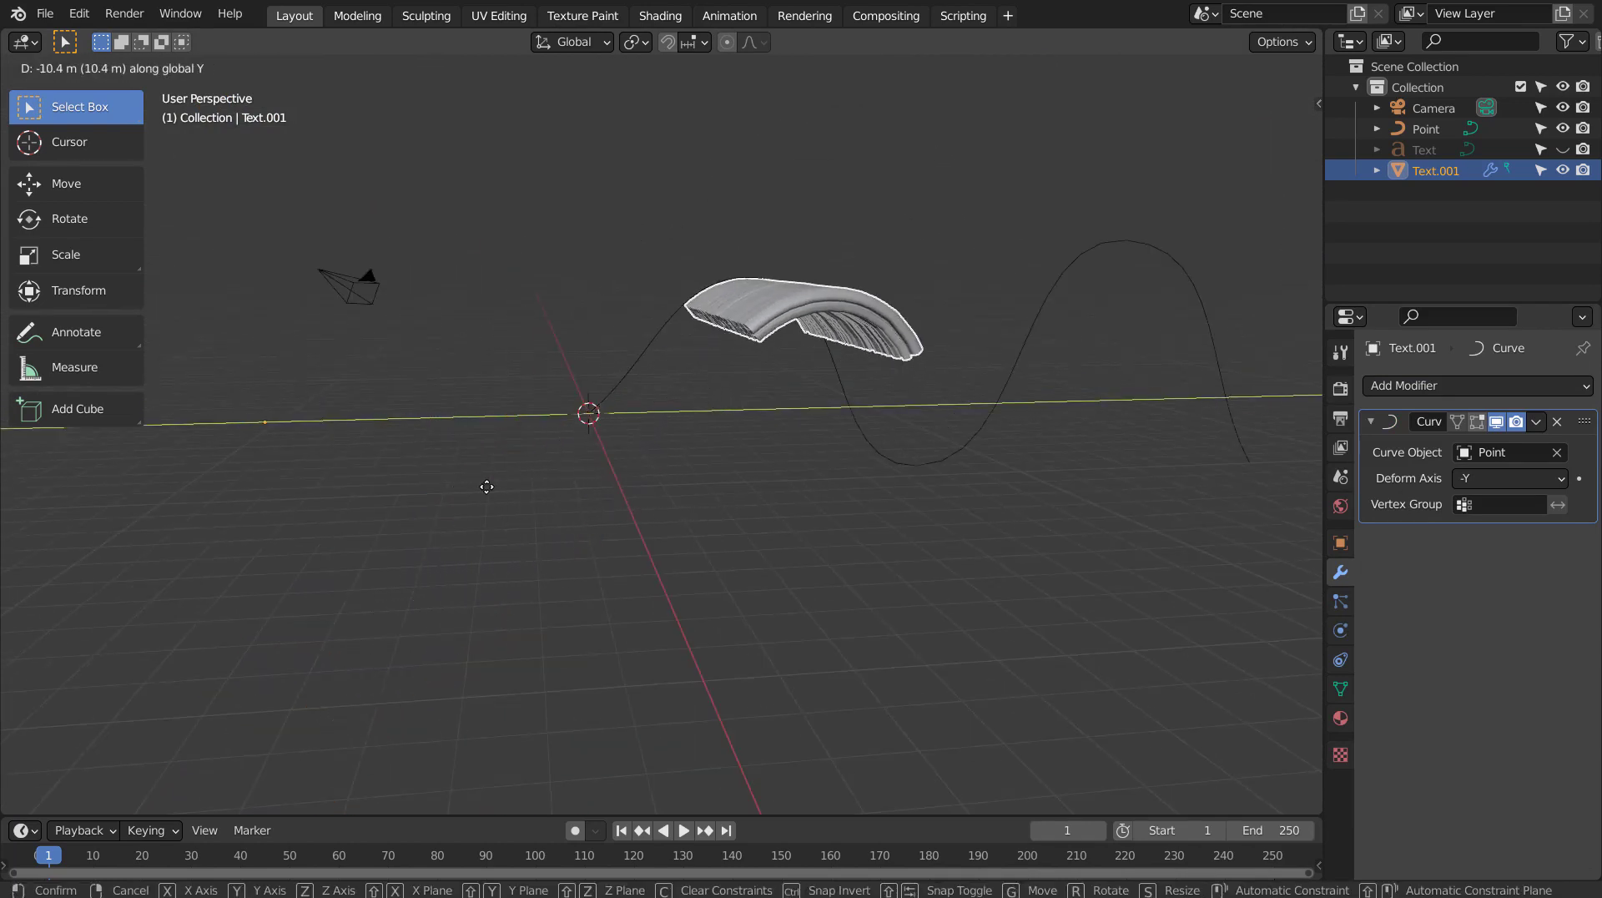
left_click(544, 480)
middle_click_drag(543, 480, 584, 571)
middle_click_drag(548, 514, 658, 492)
Step: Delete the segmented text mesh and unhide the original flat Text object
key("x")
left_click(661, 469)
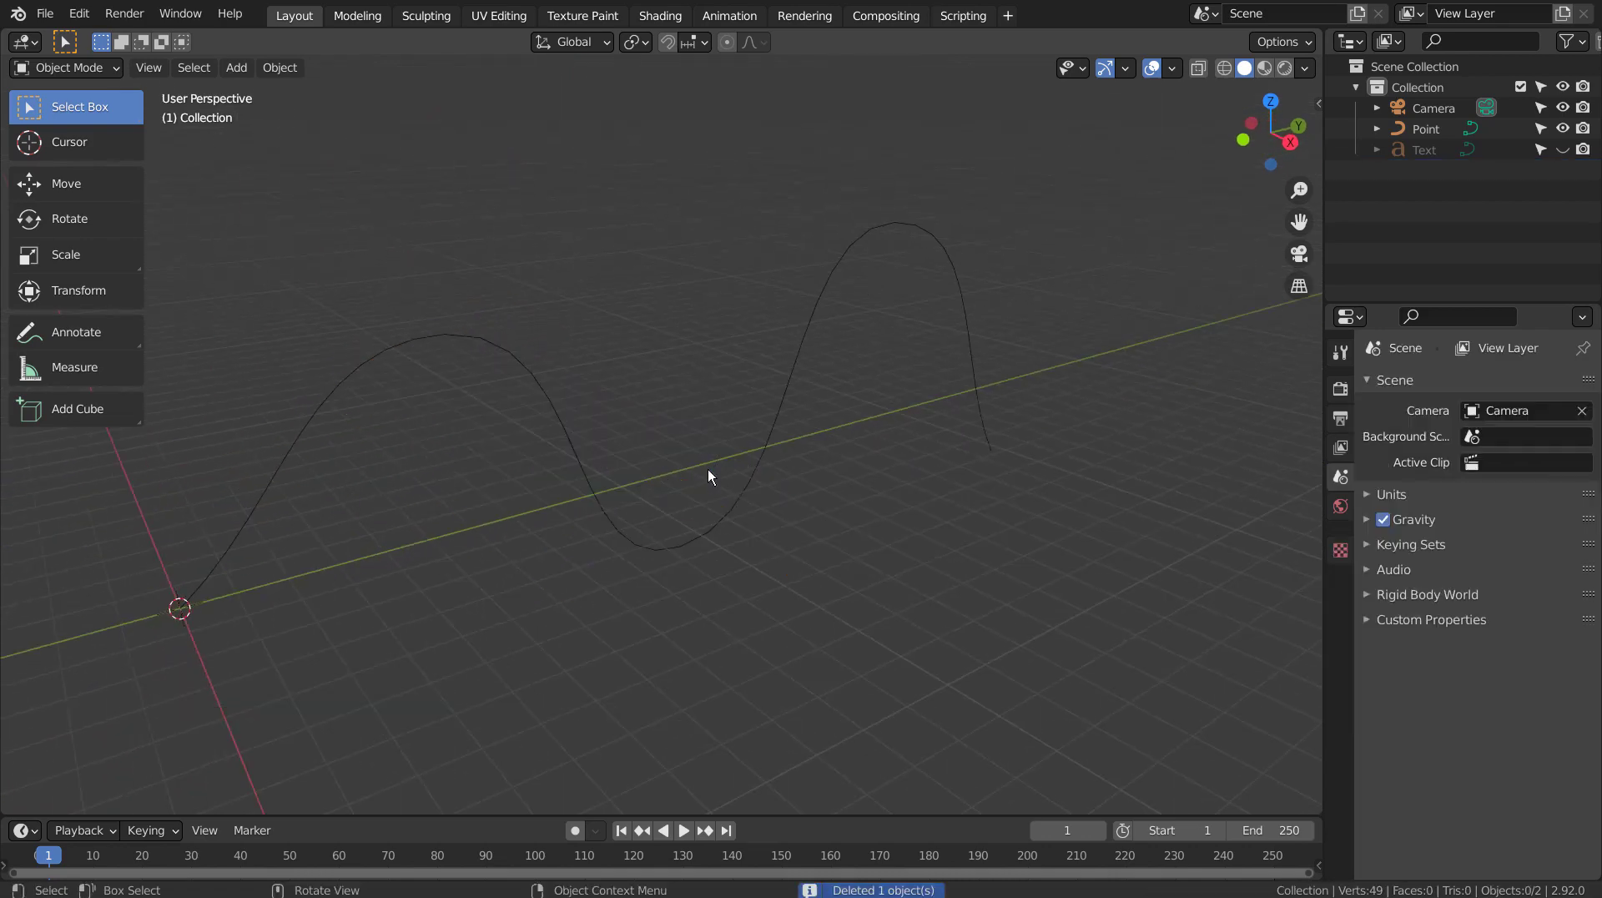
left_click(1430, 150)
left_click(1561, 149)
mouse_move(479, 538)
middle_mouse_down()
mouse_move(458, 548)
mouse_move(494, 525)
middle_mouse_up()
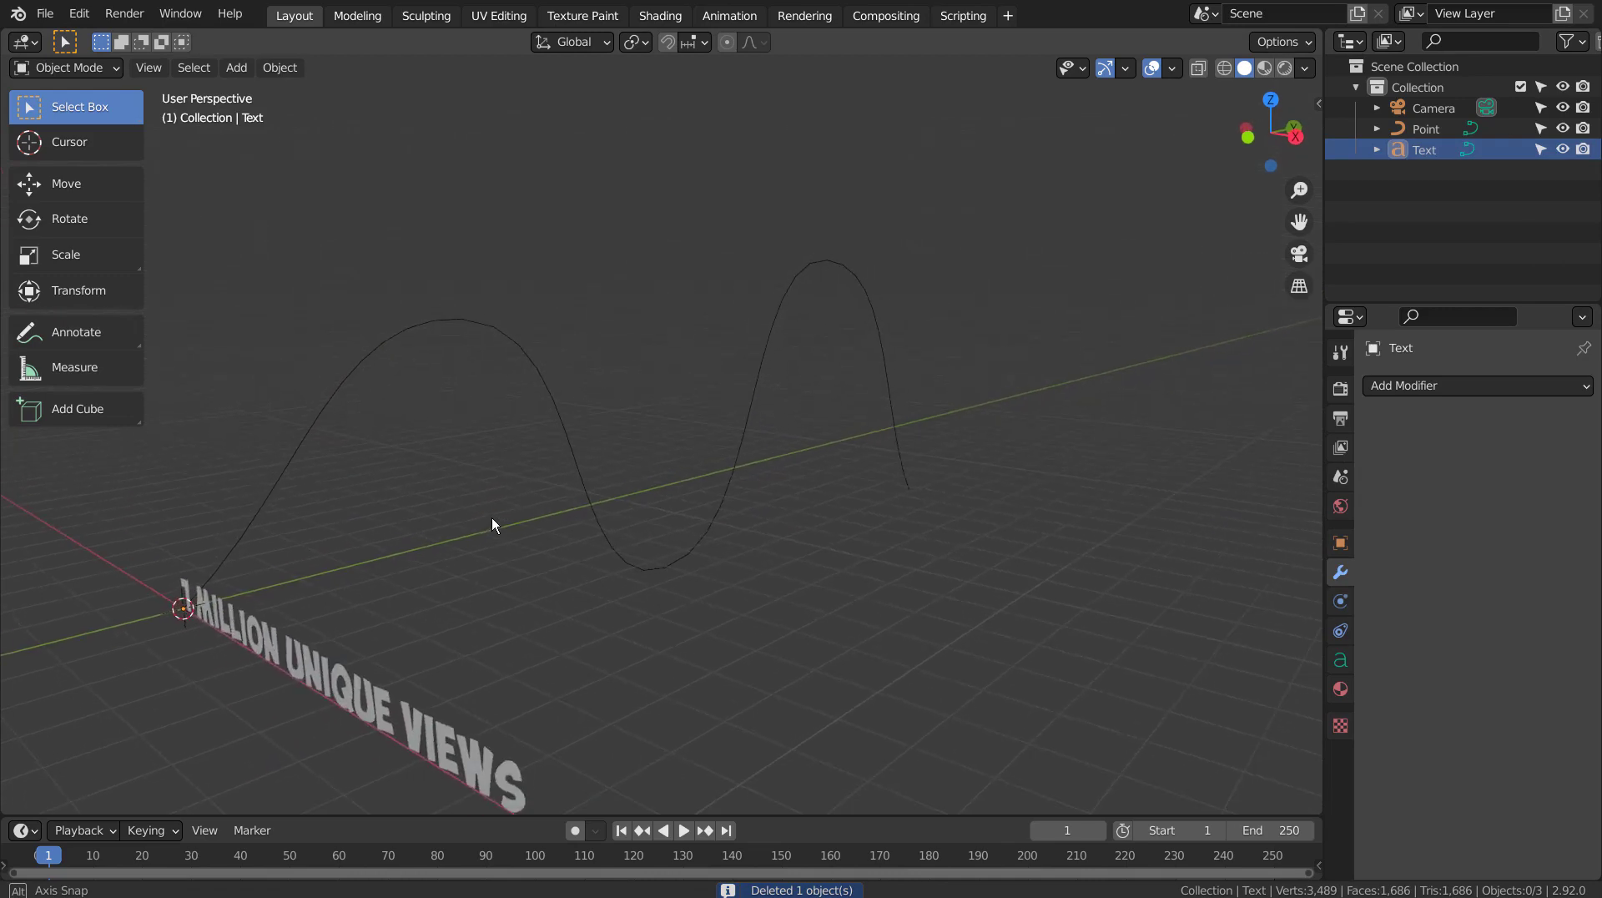
Step: Convert the flat "1 MILLION UNIQUE VIEWS" Text object to a curve
middle_click_drag(558, 569, 510, 592)
left_click(511, 592)
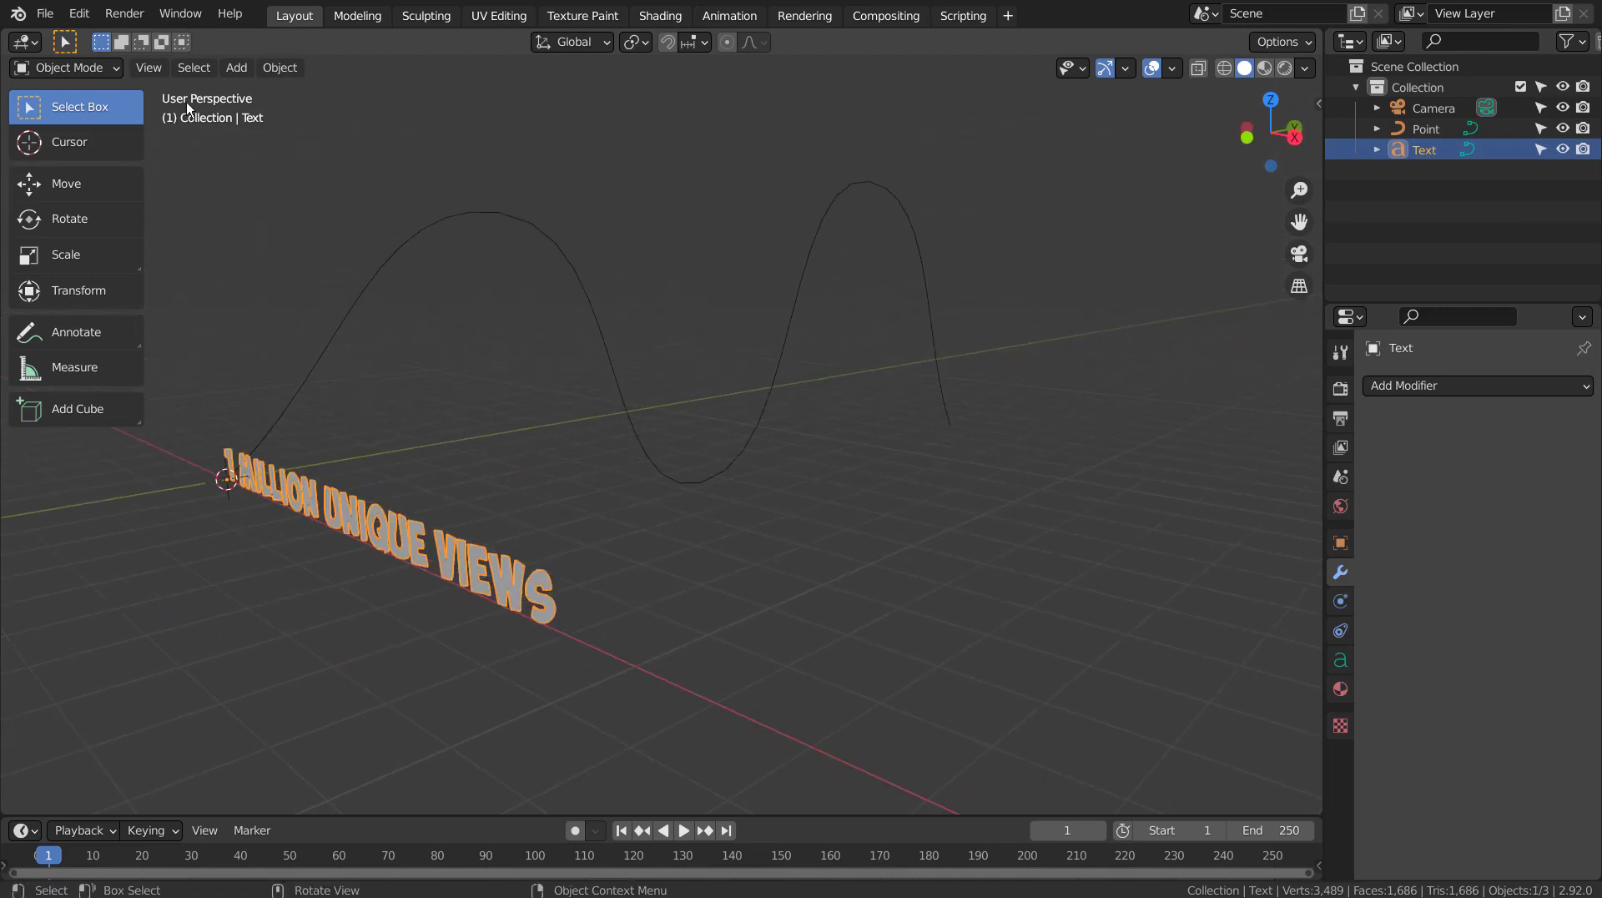
left_click(265, 67)
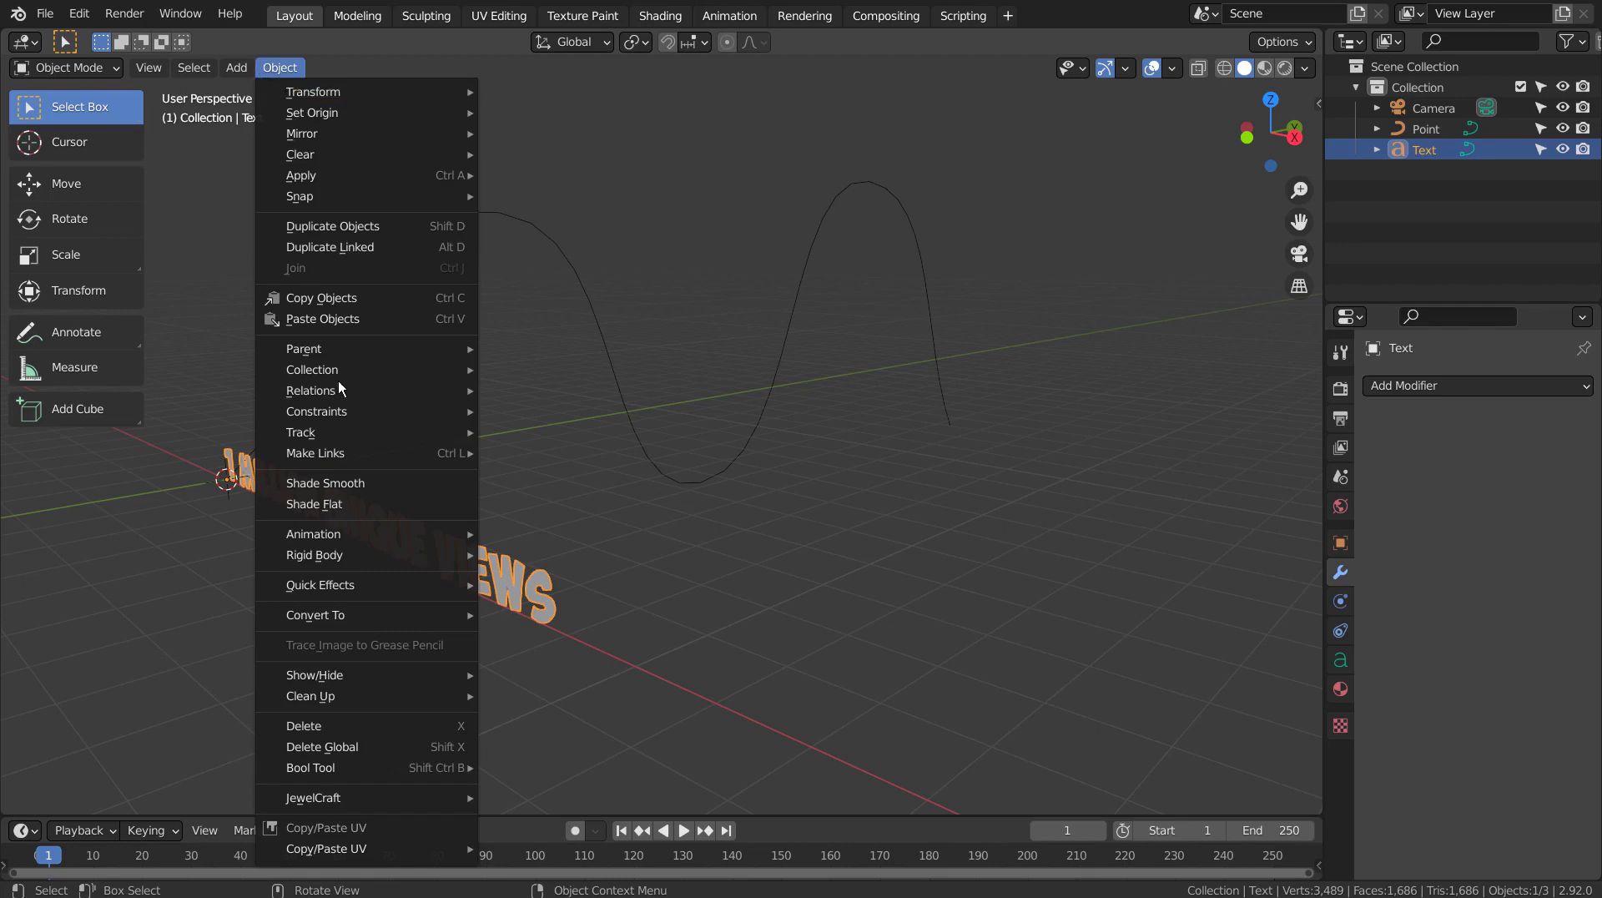
mouse_move(392, 618)
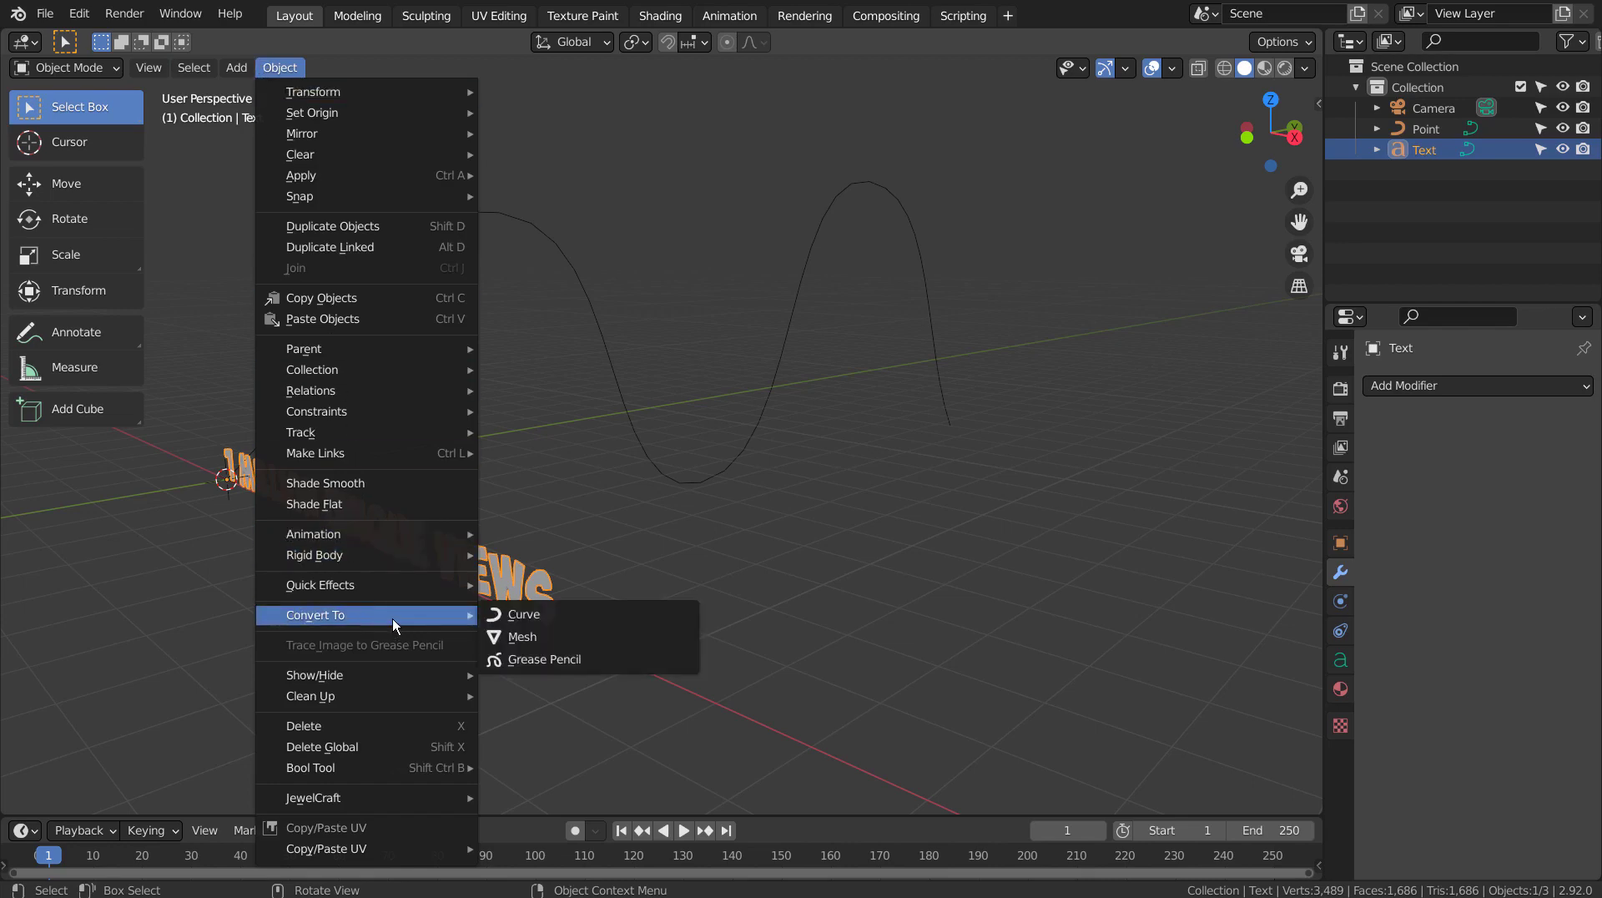
left_click(550, 623)
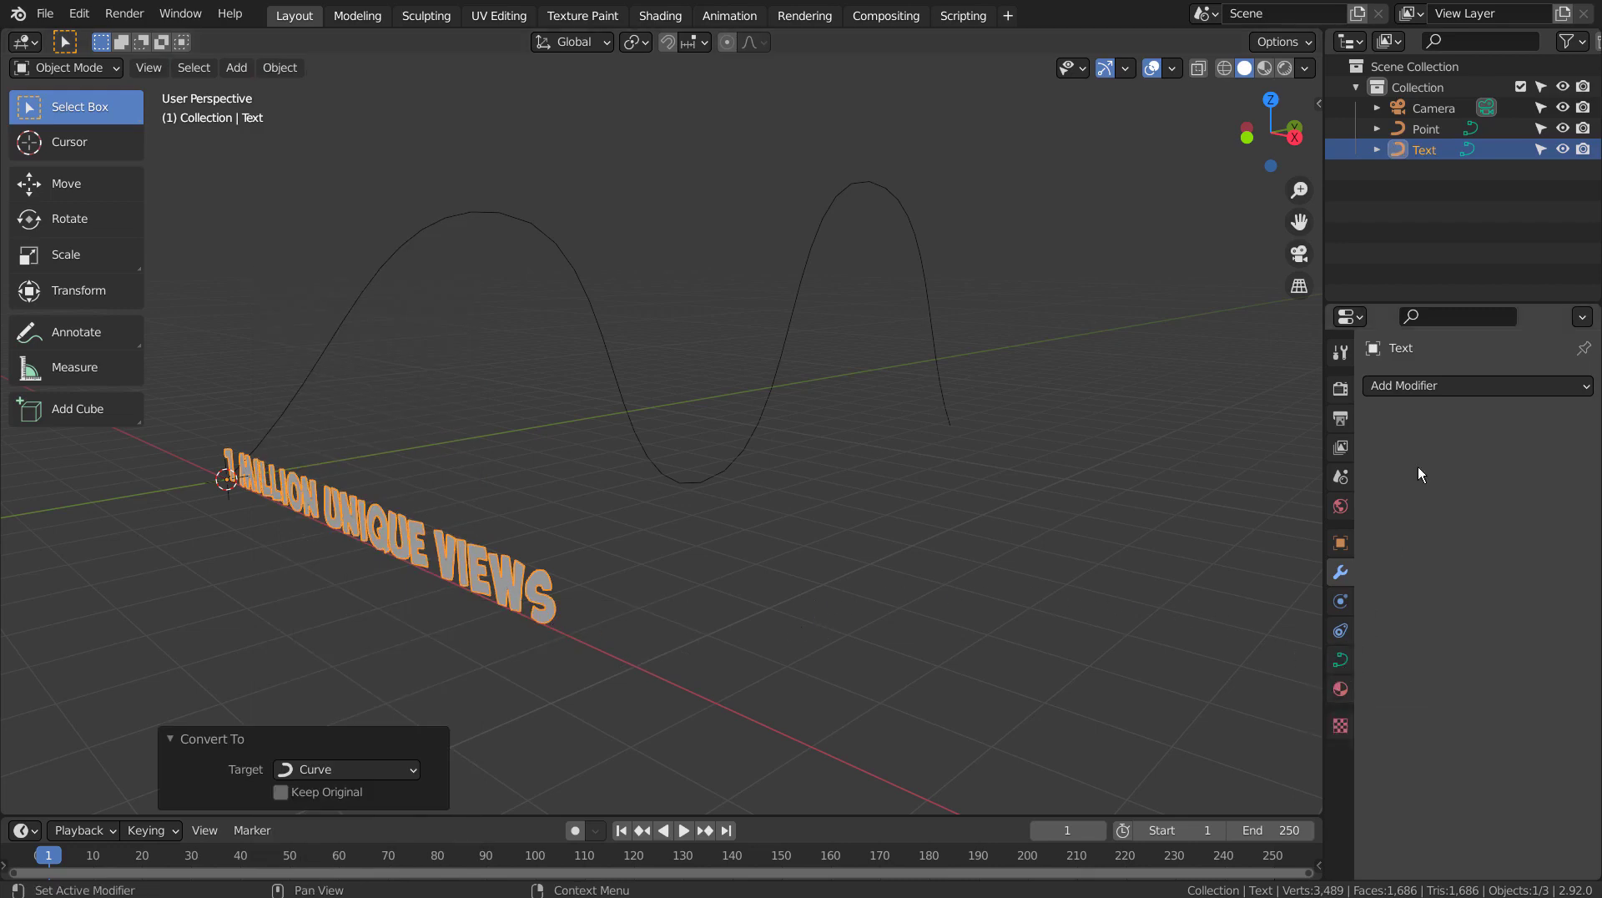
Step: Set the converted text curve's bevel type to Object and use the Point curve as its bevel object
left_click(639, 392)
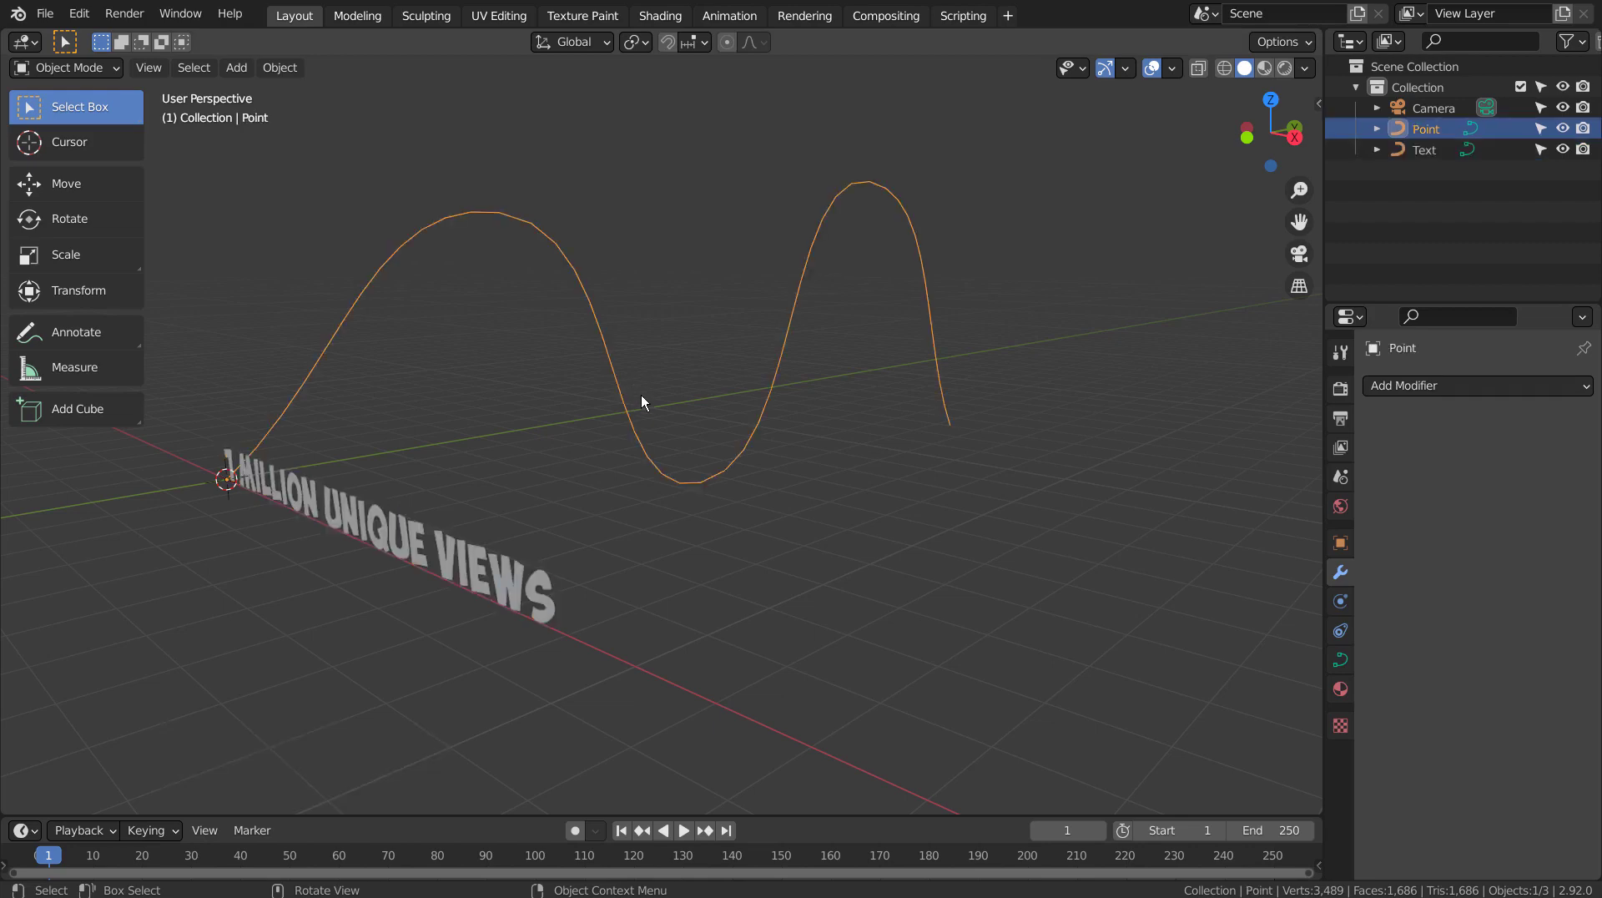
left_click(507, 554)
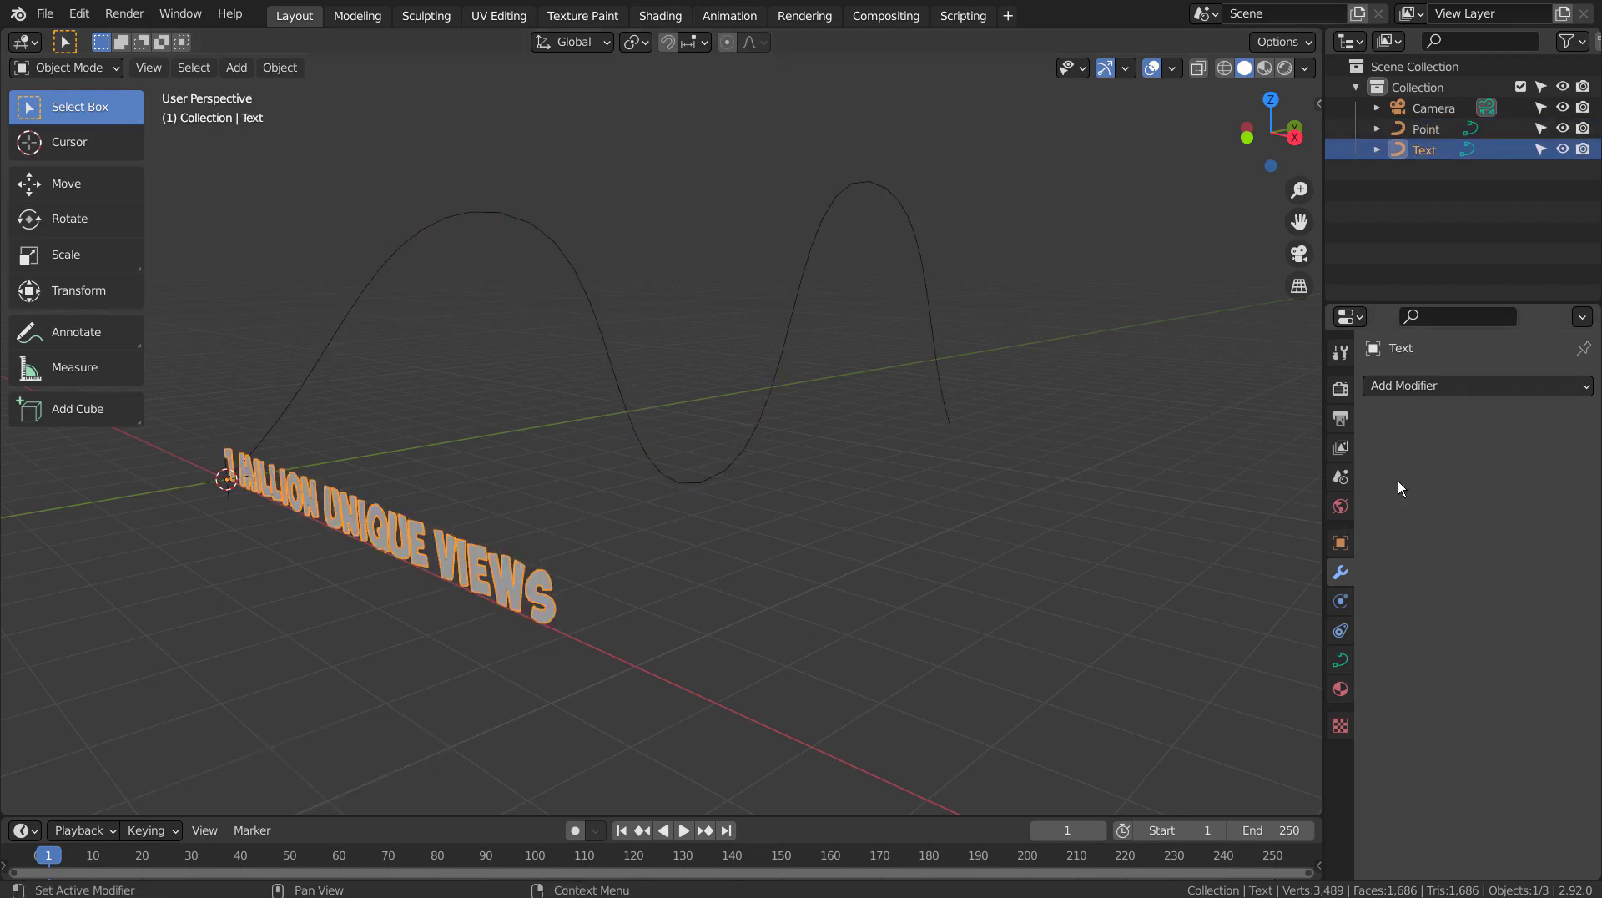
left_click(1448, 387)
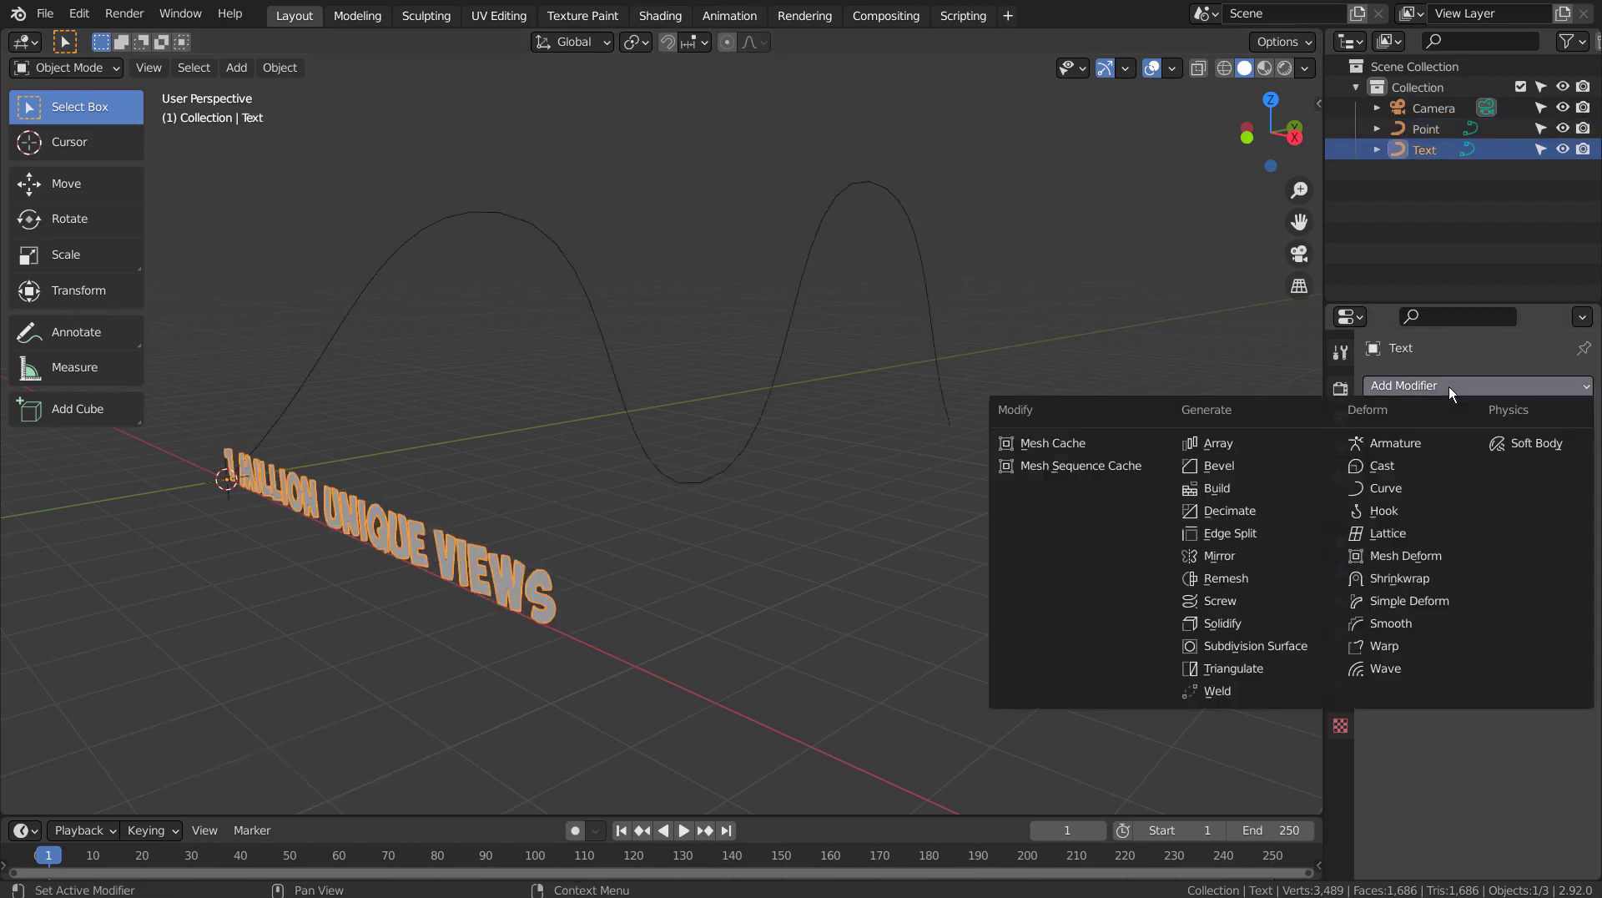
left_click(1449, 387)
left_click(1340, 659)
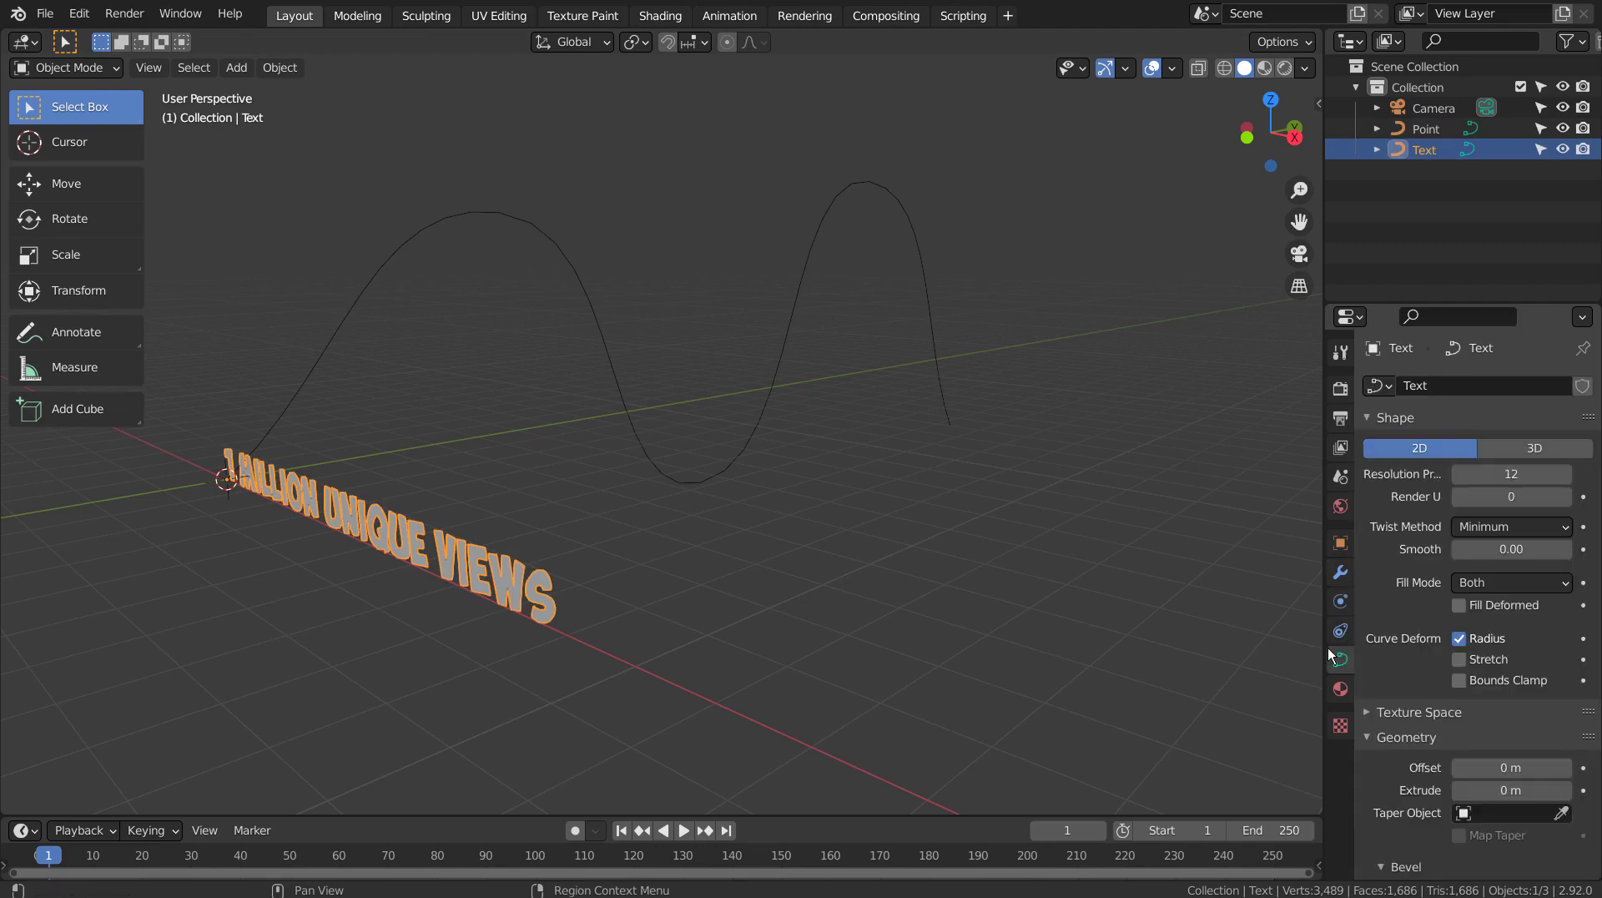
scroll(1374, 744, "down", 10)
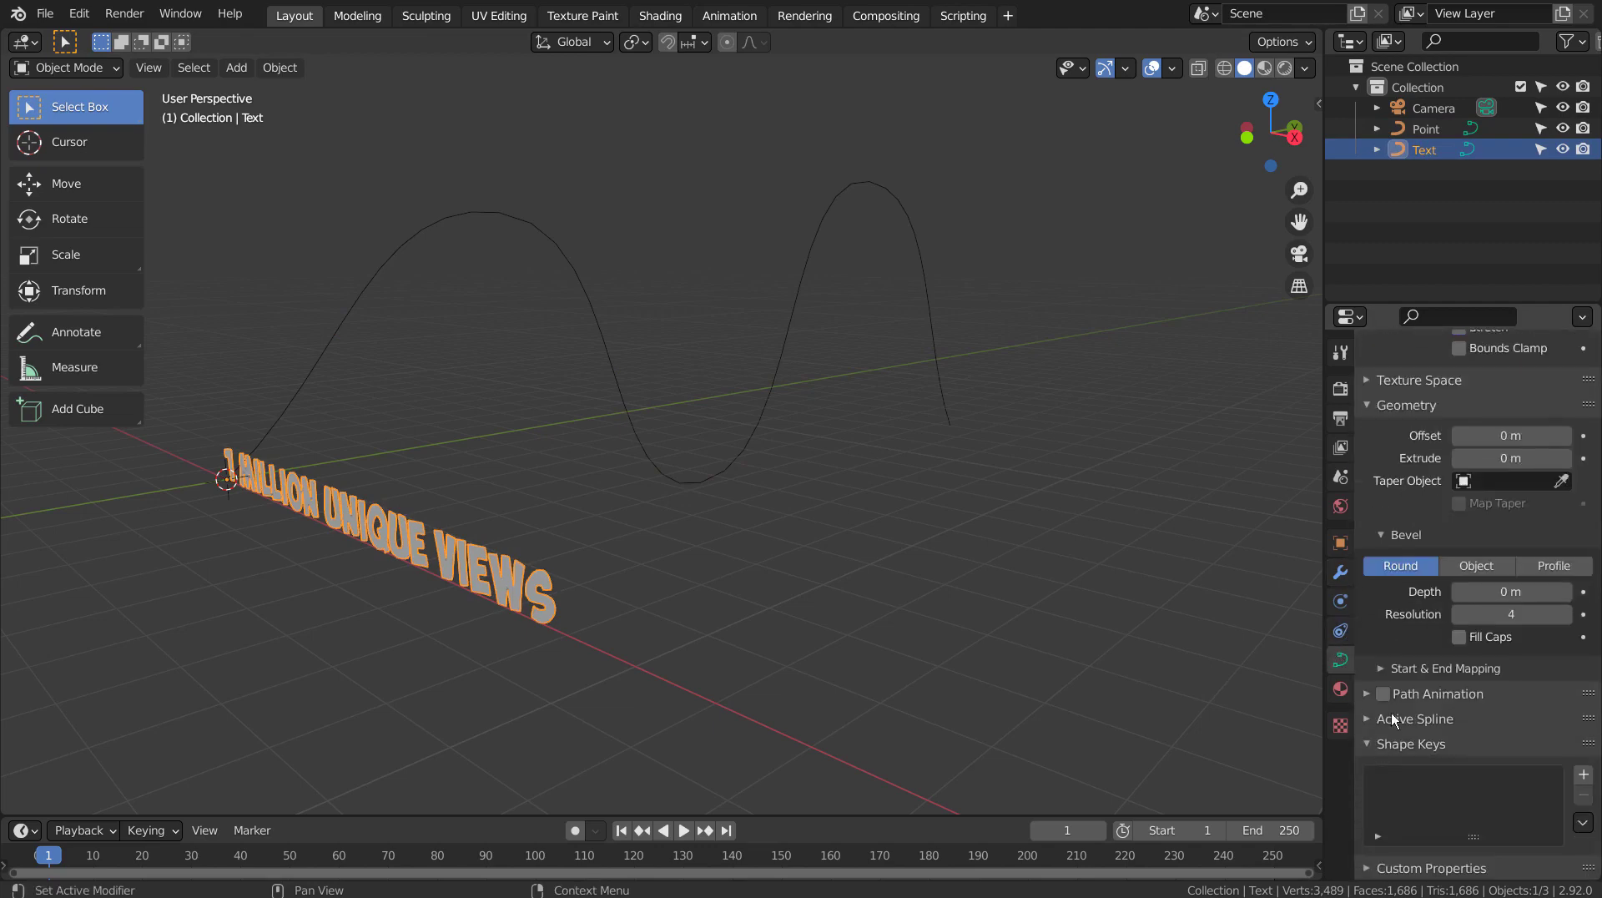
left_click(1494, 566)
left_click(1477, 615)
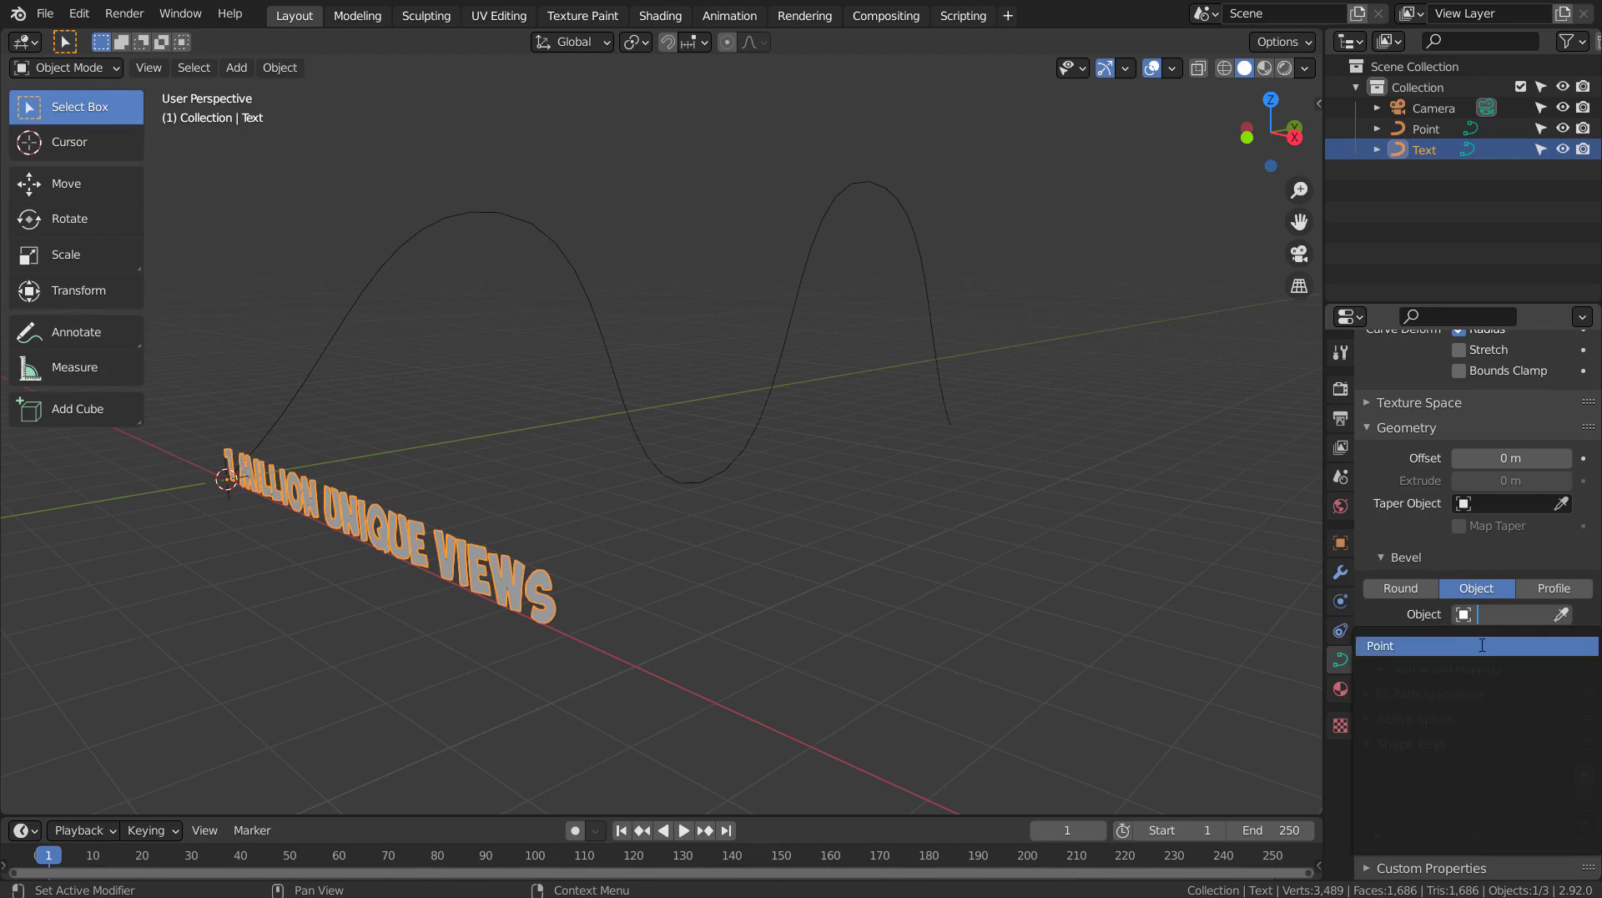
left_click(1482, 645)
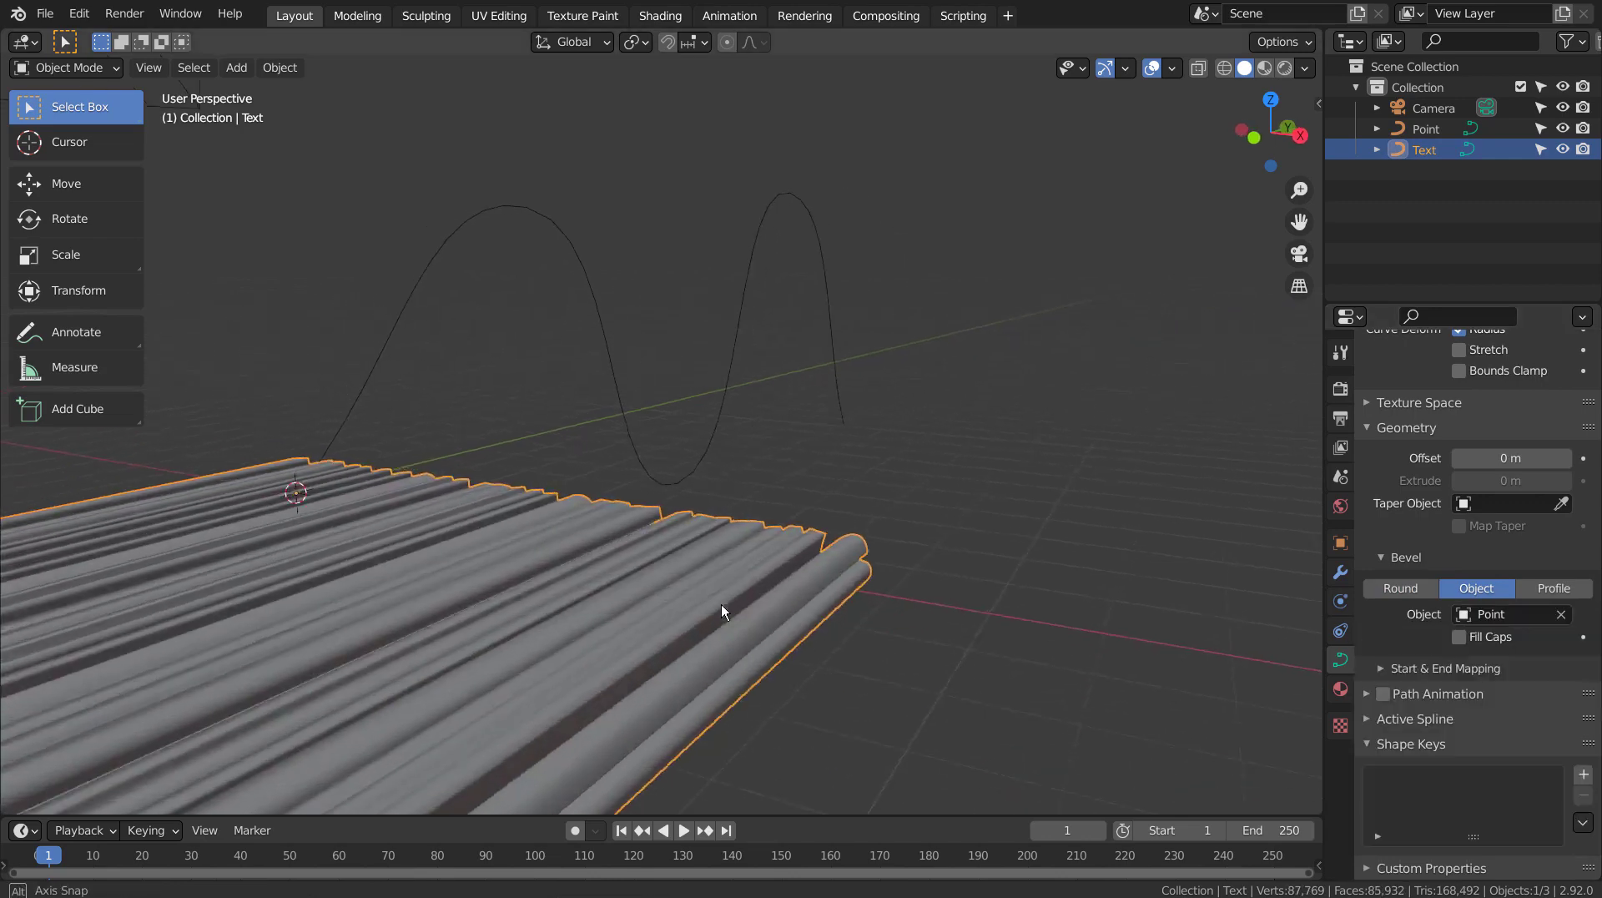
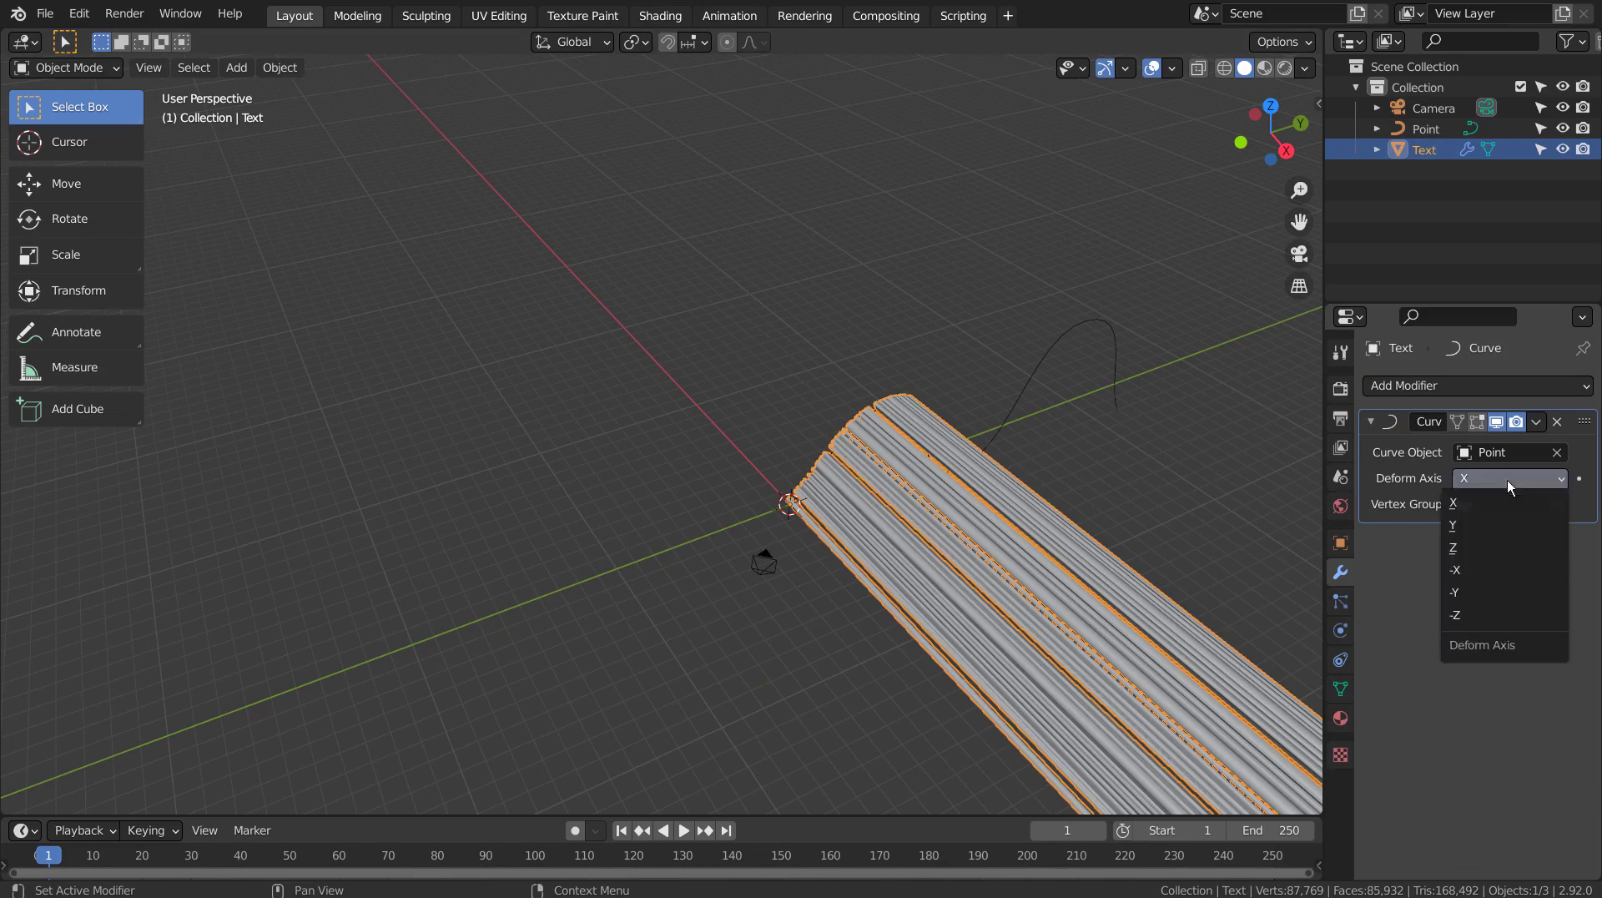
Step: Set the text's Curve modifier deform axis to -Y and apply the modifier
left_click(1487, 590)
middle_click_drag(1110, 603, 879, 534)
scroll(1148, 524, "up", 2)
scroll(1148, 524, "down", 2)
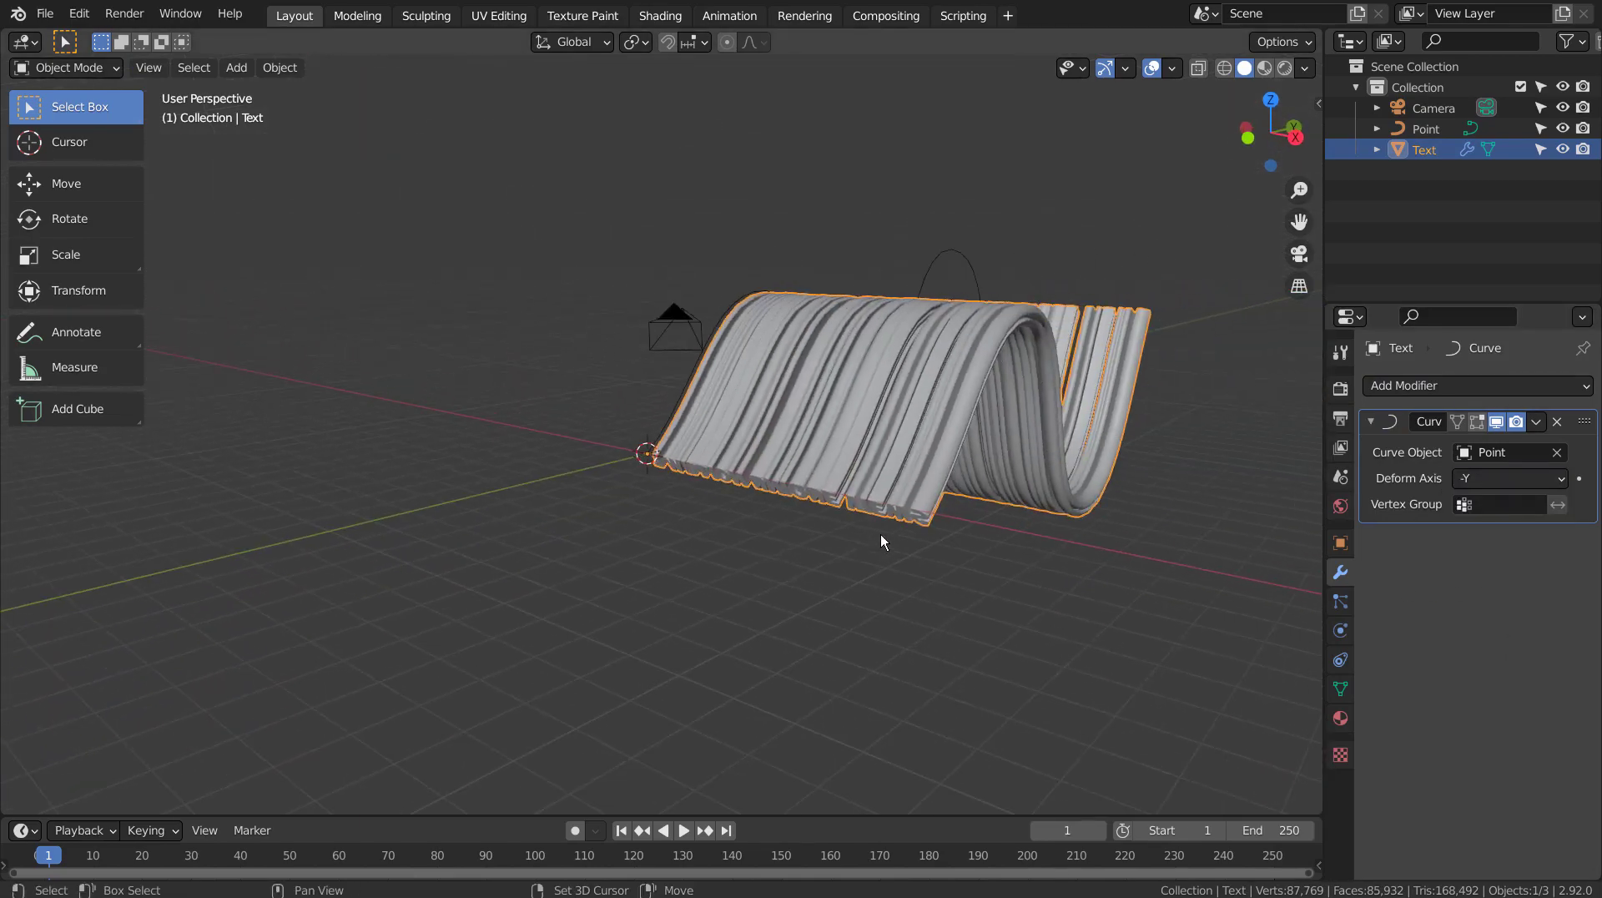
middle_click_drag(1008, 544, 1034, 494)
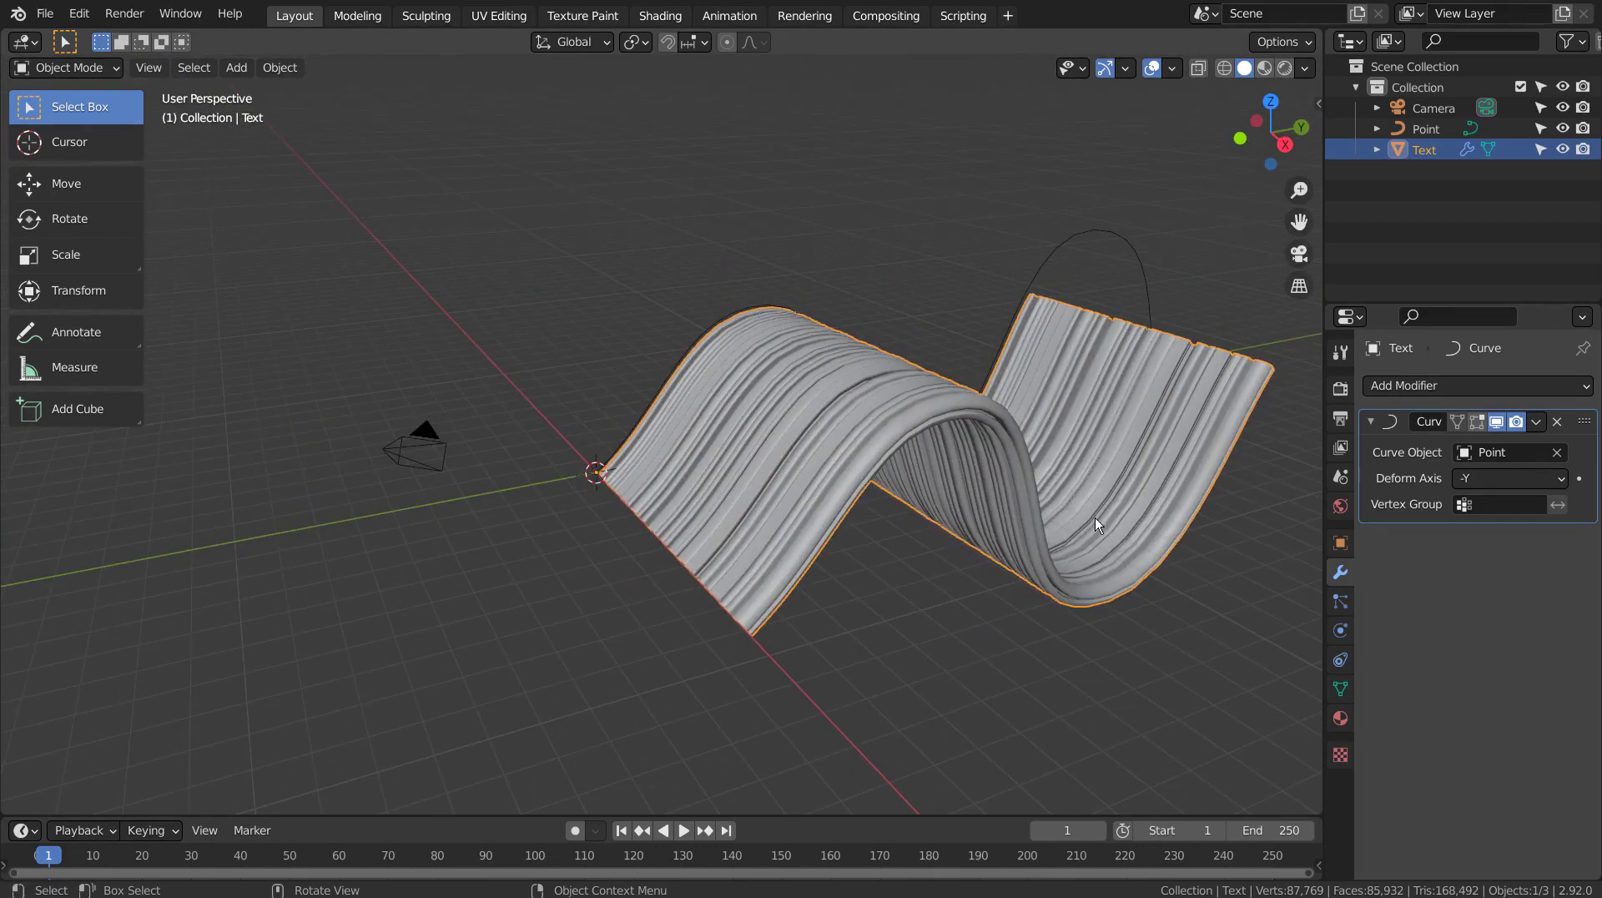
key("ctrl+a")
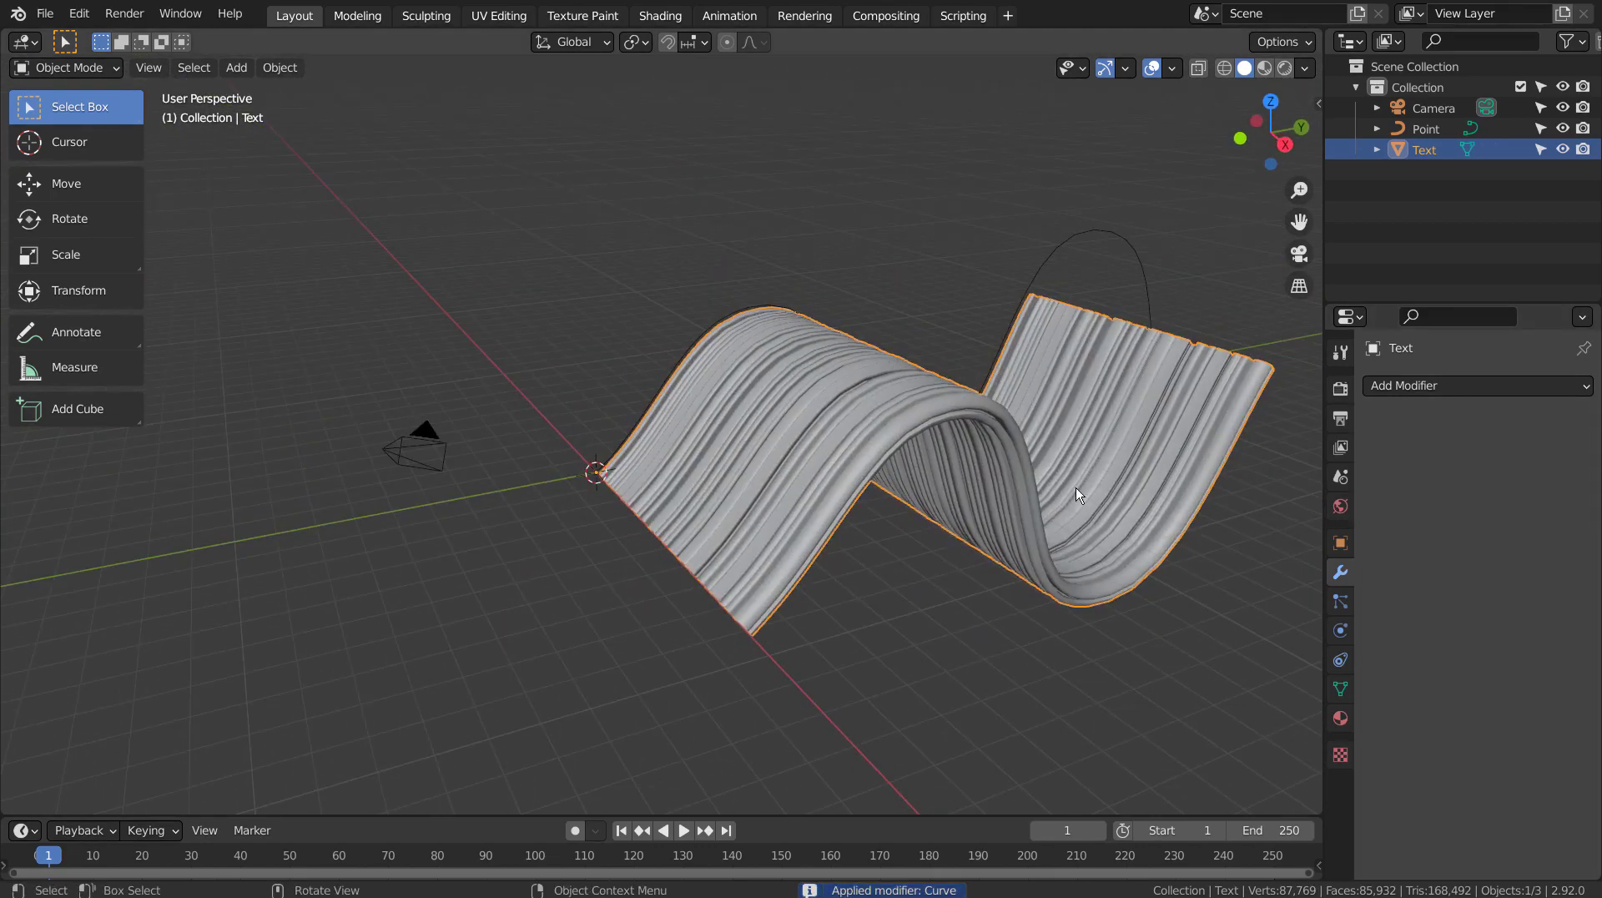
Step: Rotate the wavy text mesh -180° in the front view and 180° in the top view
key("KP_1")
key("r")
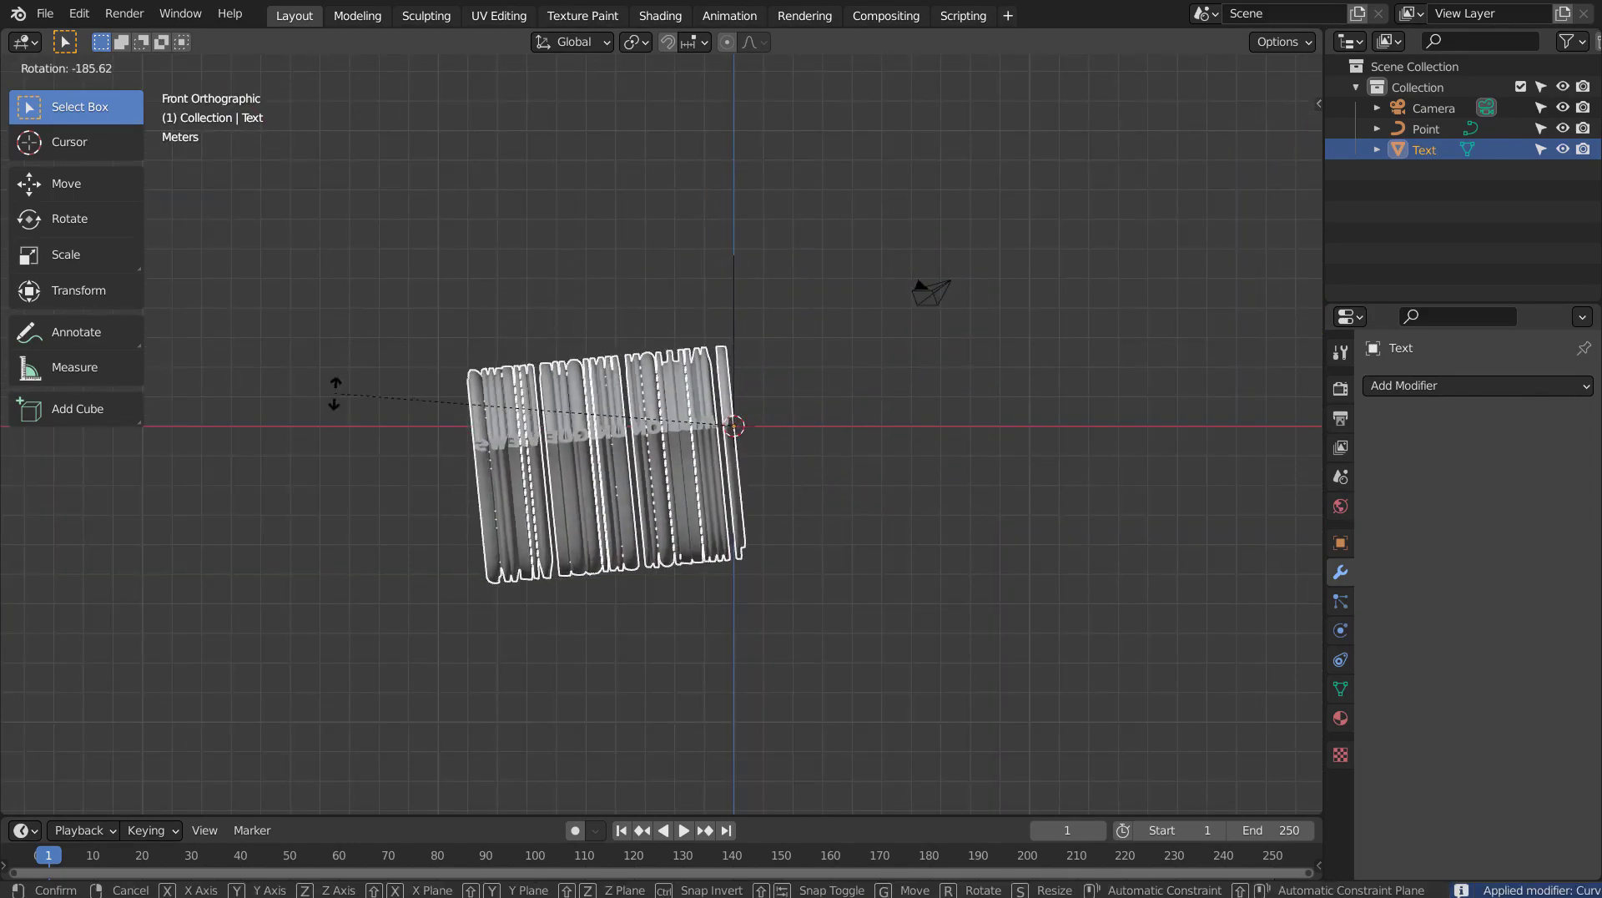
left_click(339, 372)
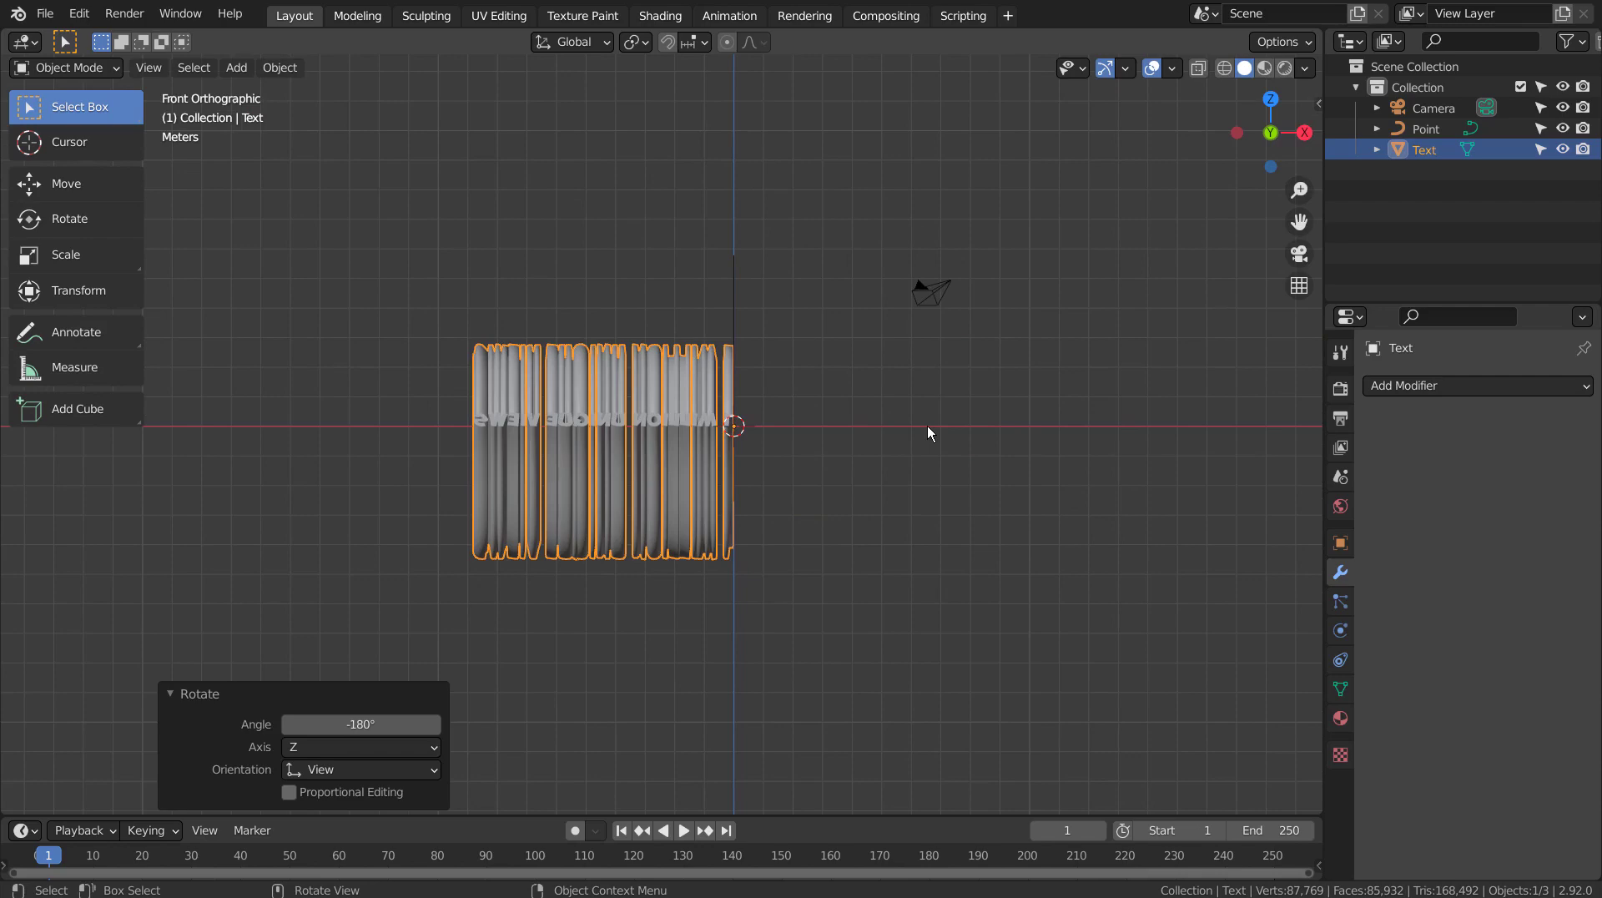
key("KP_7")
key("r")
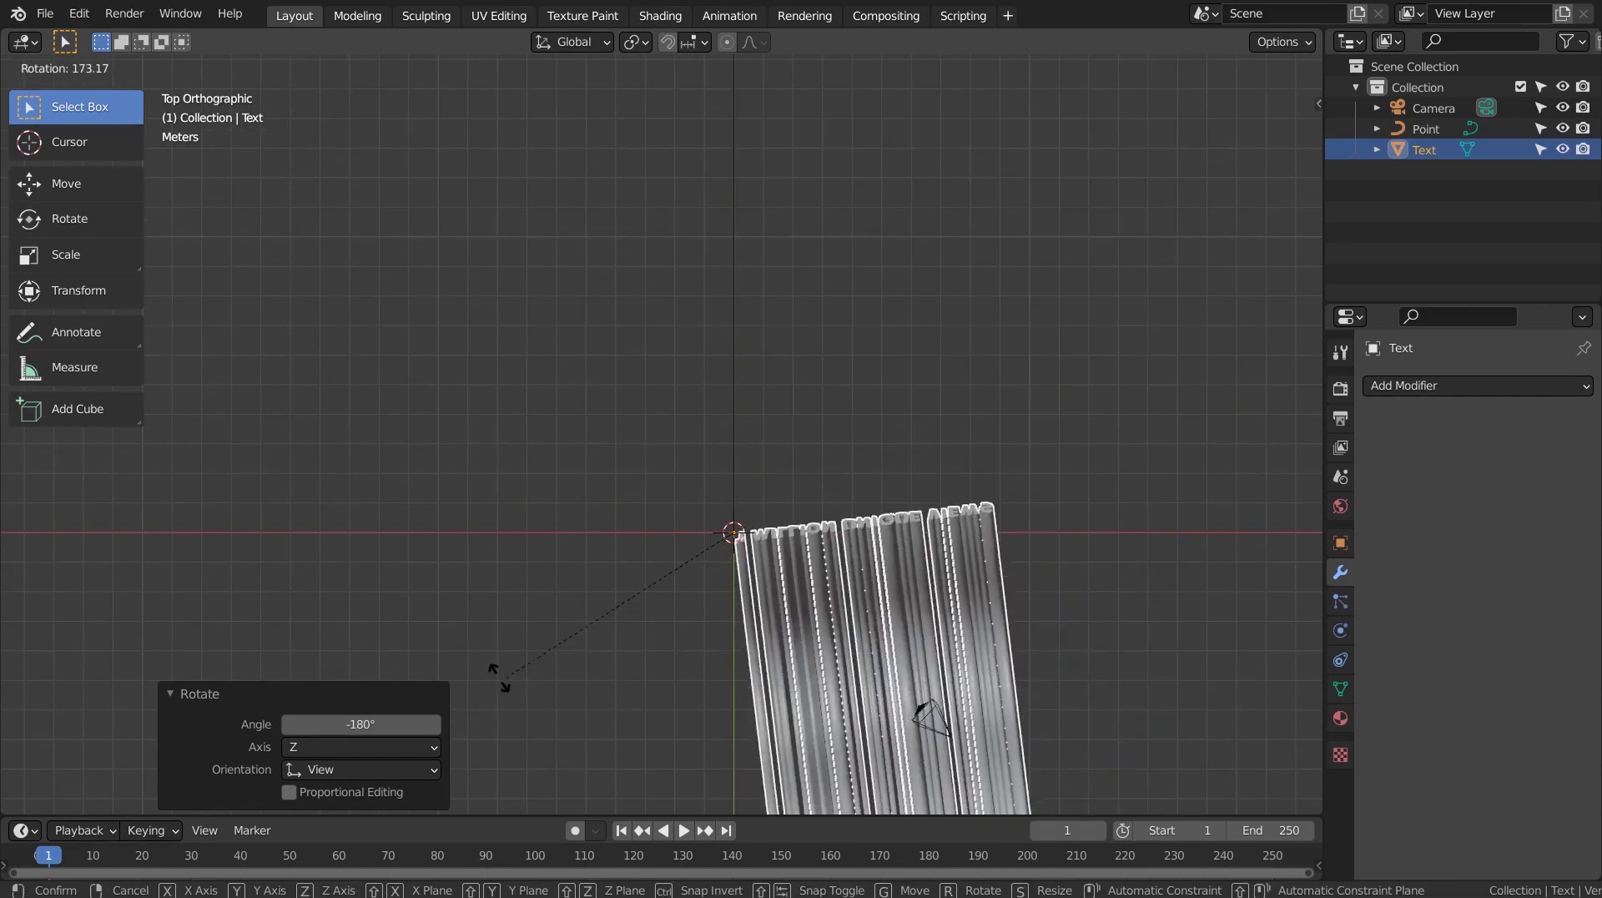
left_click(874, 690)
Step: Move the wavy text mesh about 16.9 m along the global Y axis
key("g")
key("y")
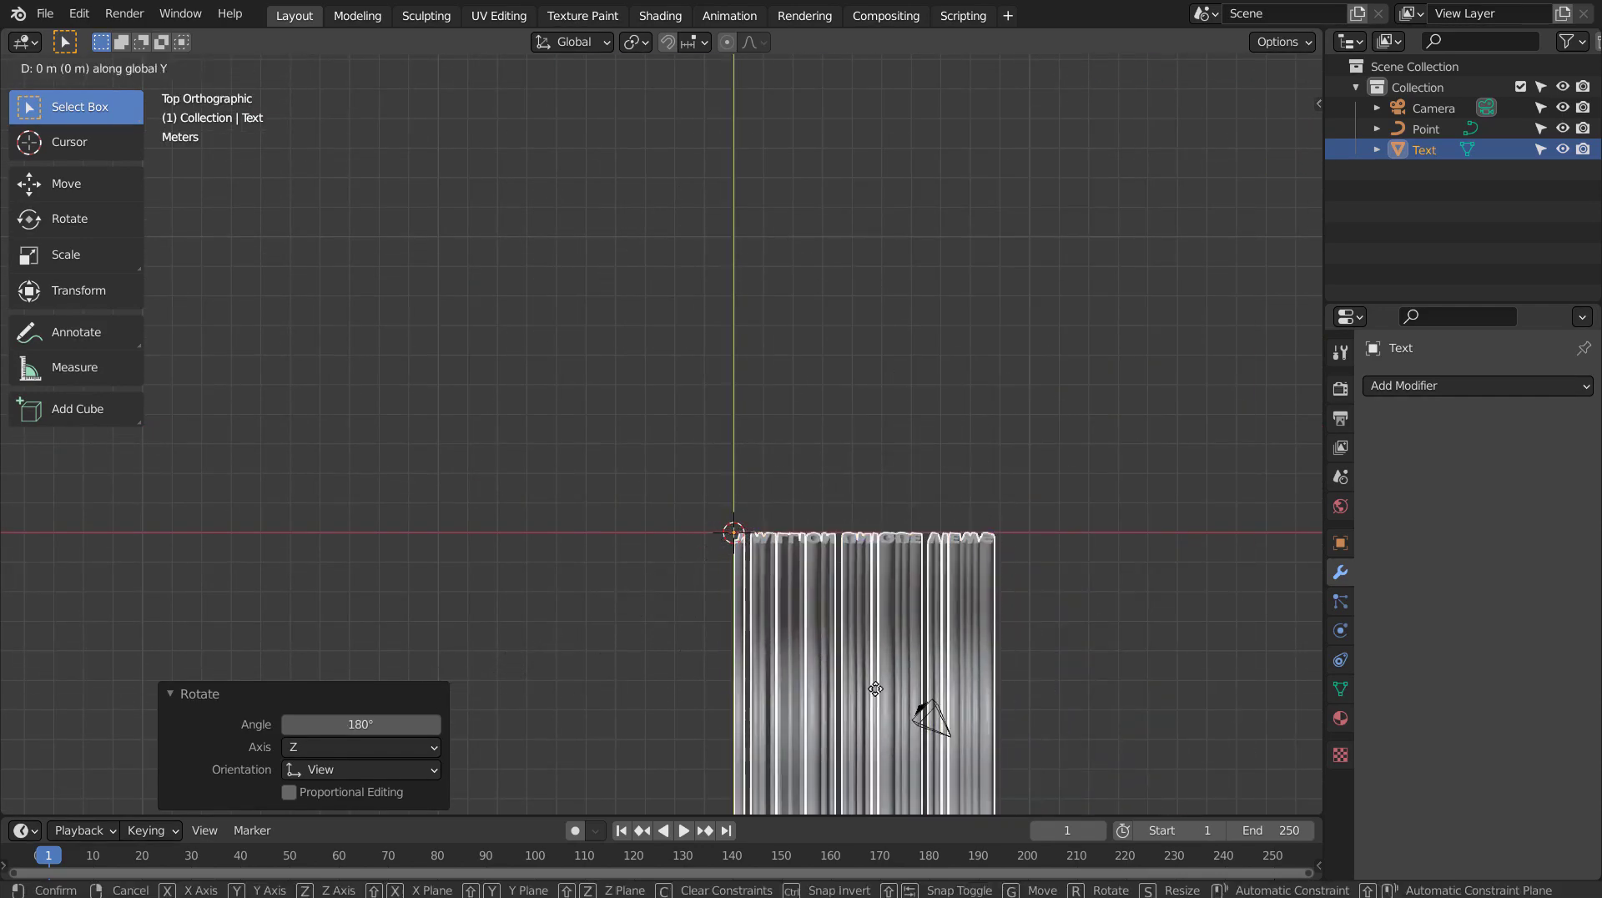
left_click(912, 205)
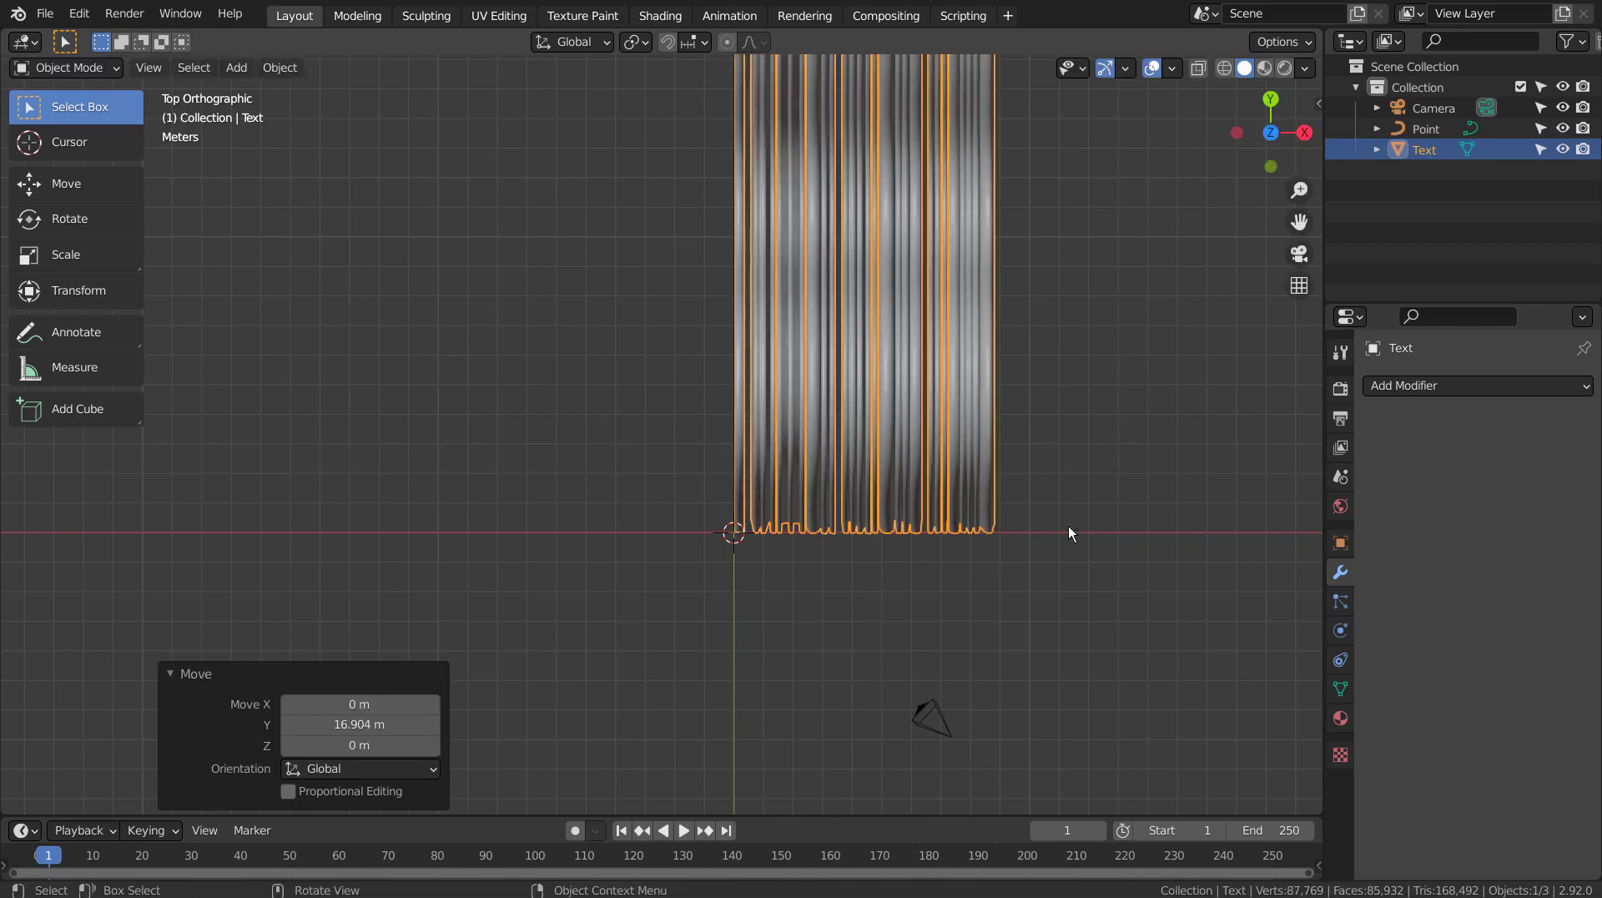
Step: Rotate the wavy text mesh about 57.5° in the right side view so it stands more upright
mouse_move(1071, 533)
middle_mouse_down()
mouse_move(948, 315)
mouse_move(956, 355)
middle_mouse_up()
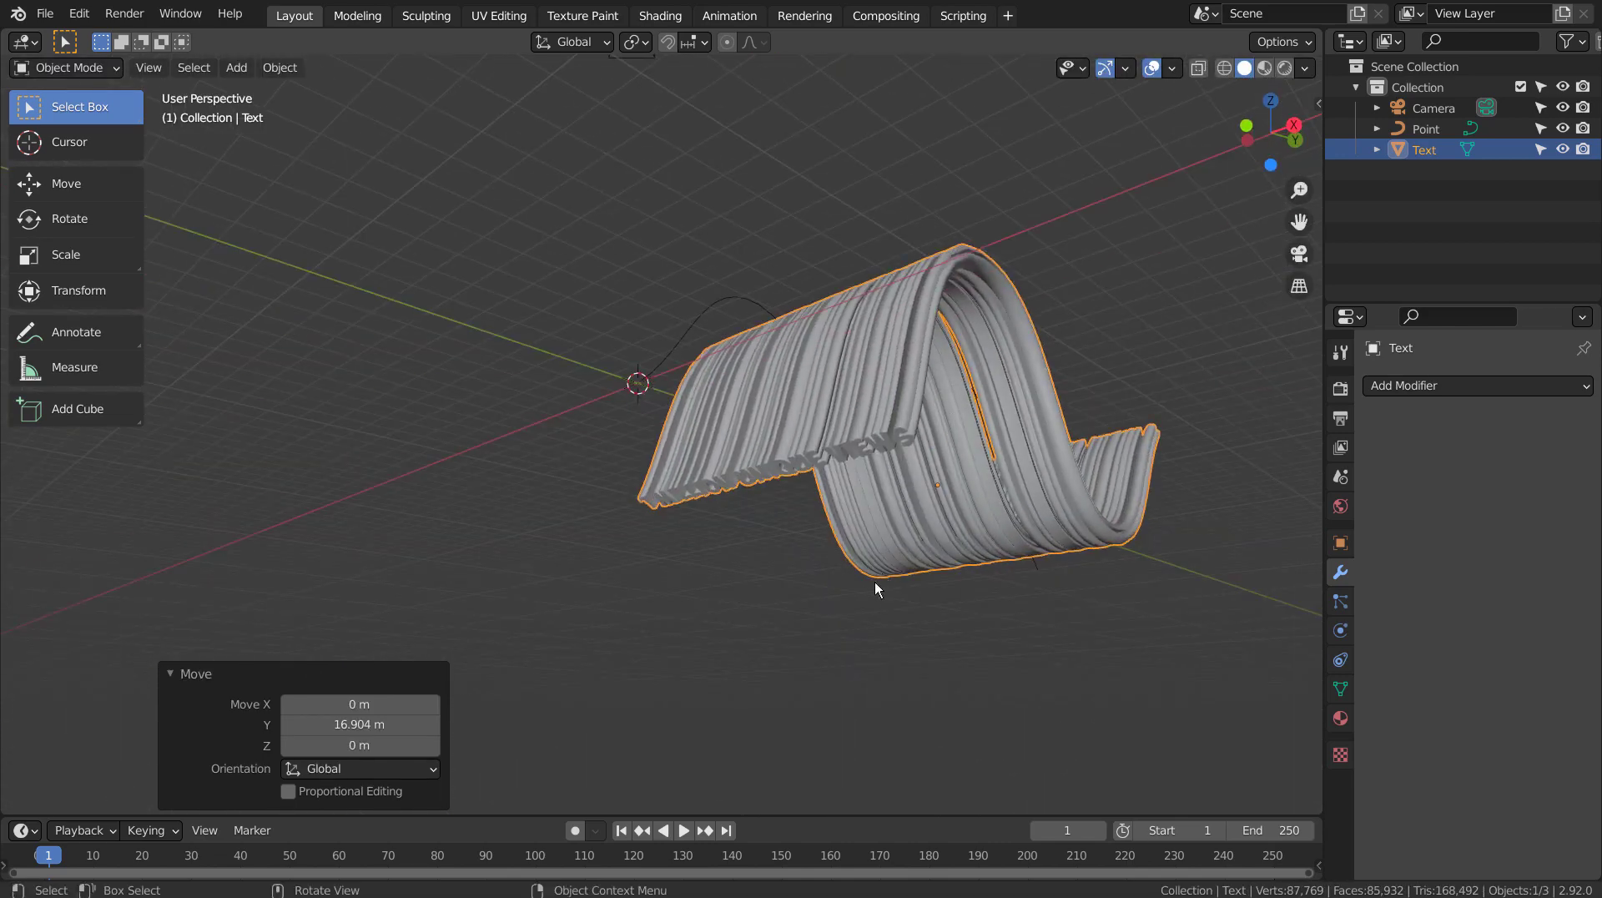
middle_click_drag(874, 582, 779, 643)
key("KP_3")
key("r")
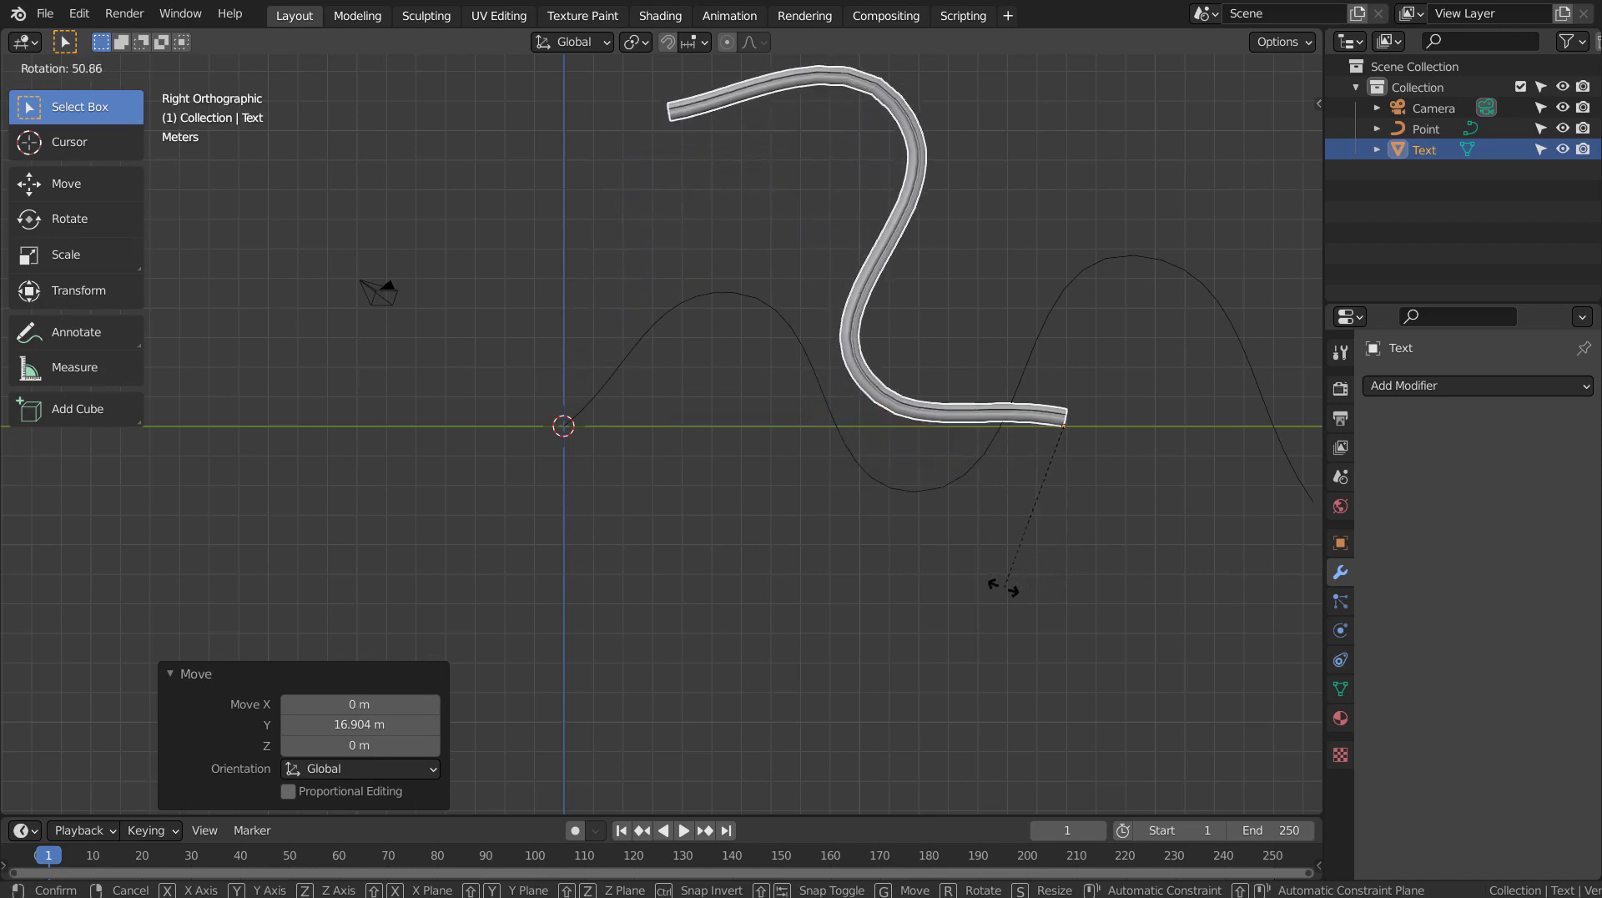
left_click(973, 579)
Step: Move the wavy text mesh about -4.43 m in Y and rotate it about -8° in the side view
key("g")
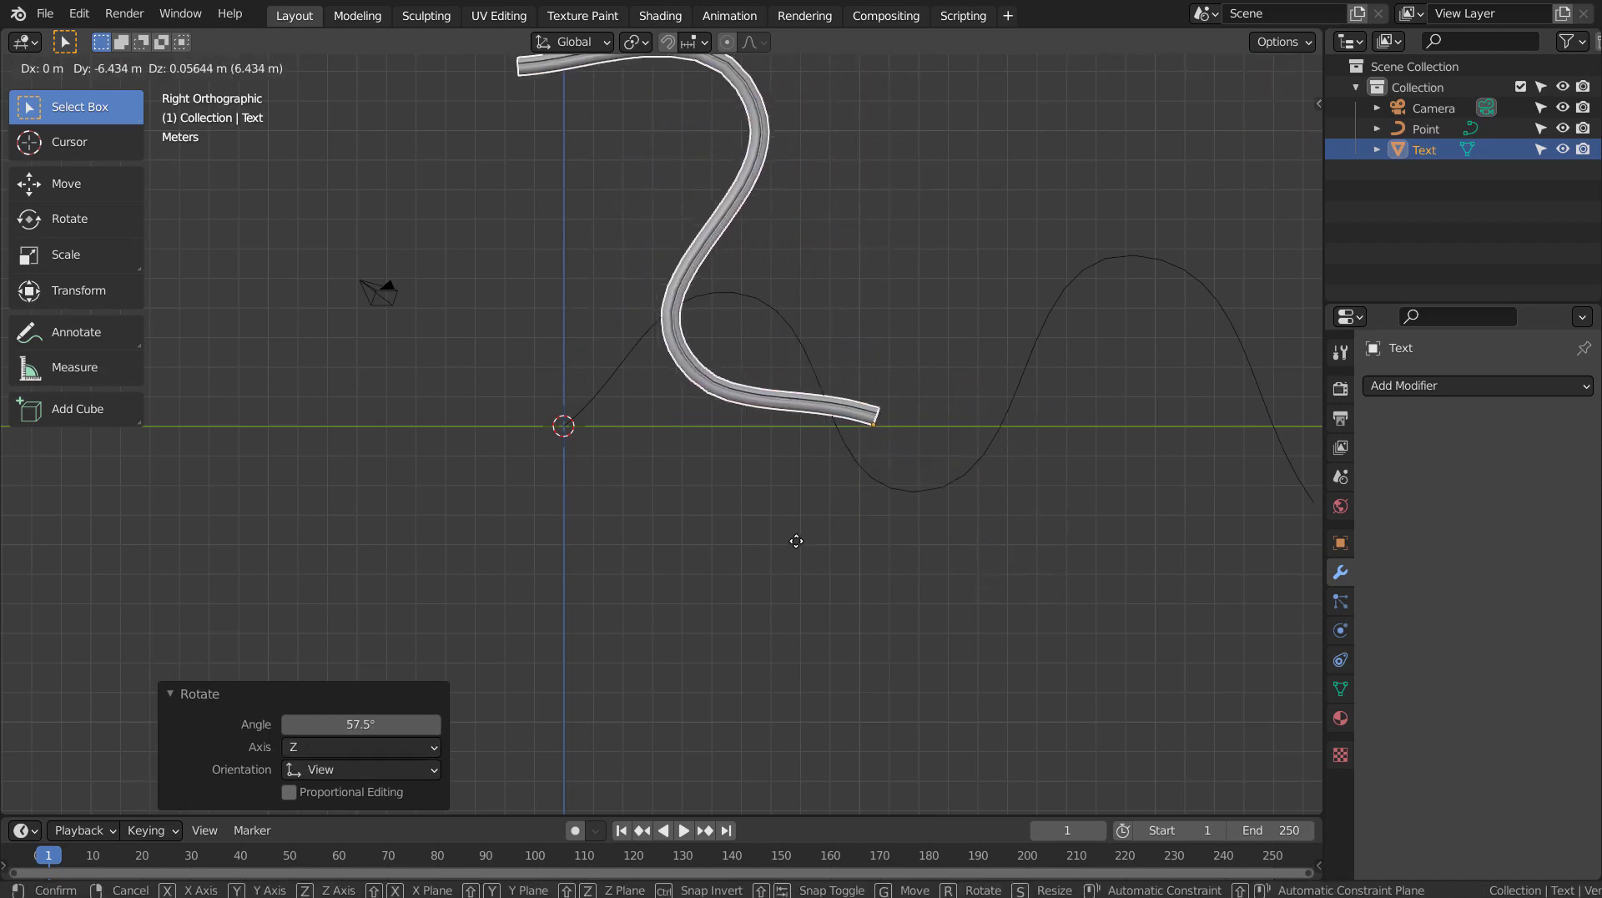
left_click(853, 542)
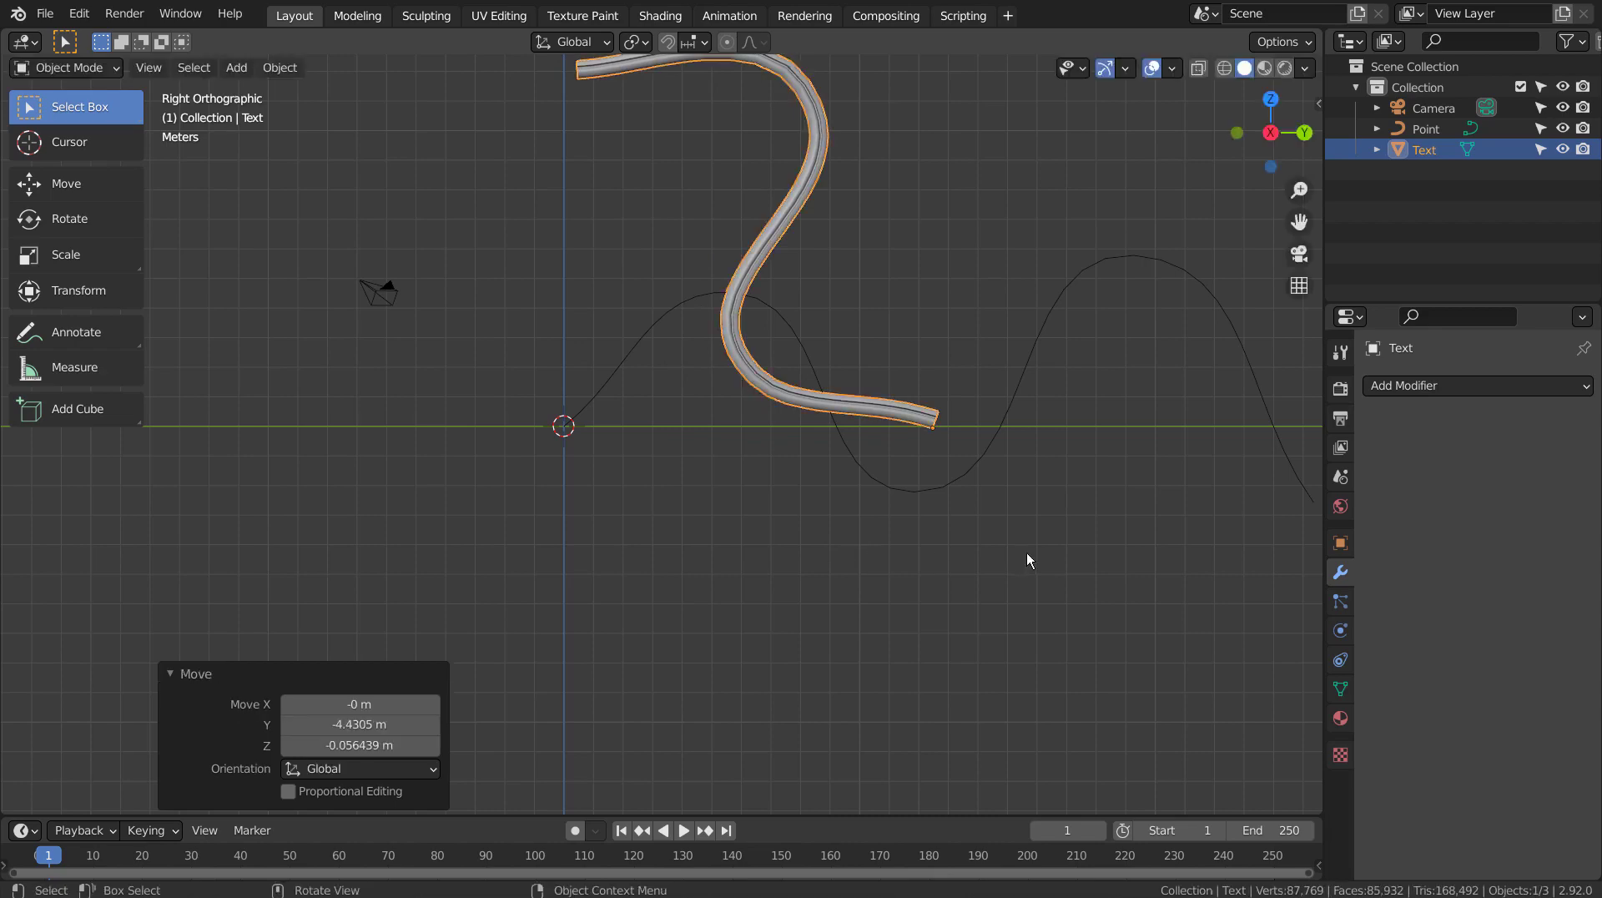
key("r")
left_click(1065, 530)
Step: Align the camera to an angled front view that frames the whole wavy text, and adjust it with walk navigation
middle_click_drag(733, 526, 791, 629)
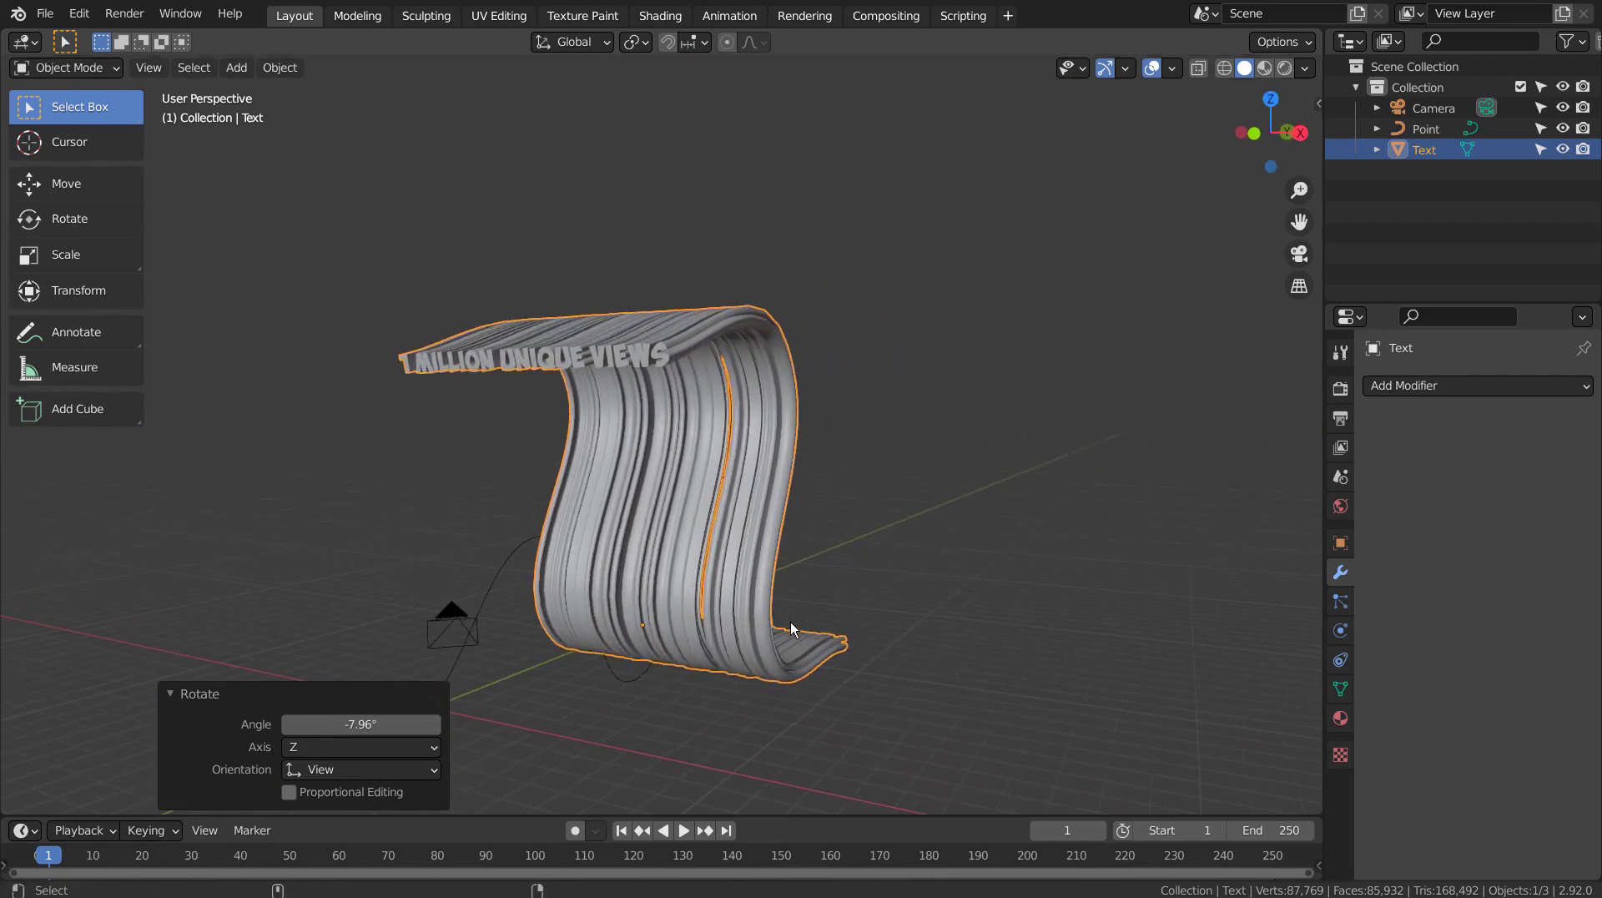
key("KP_0")
key("shift+grave")
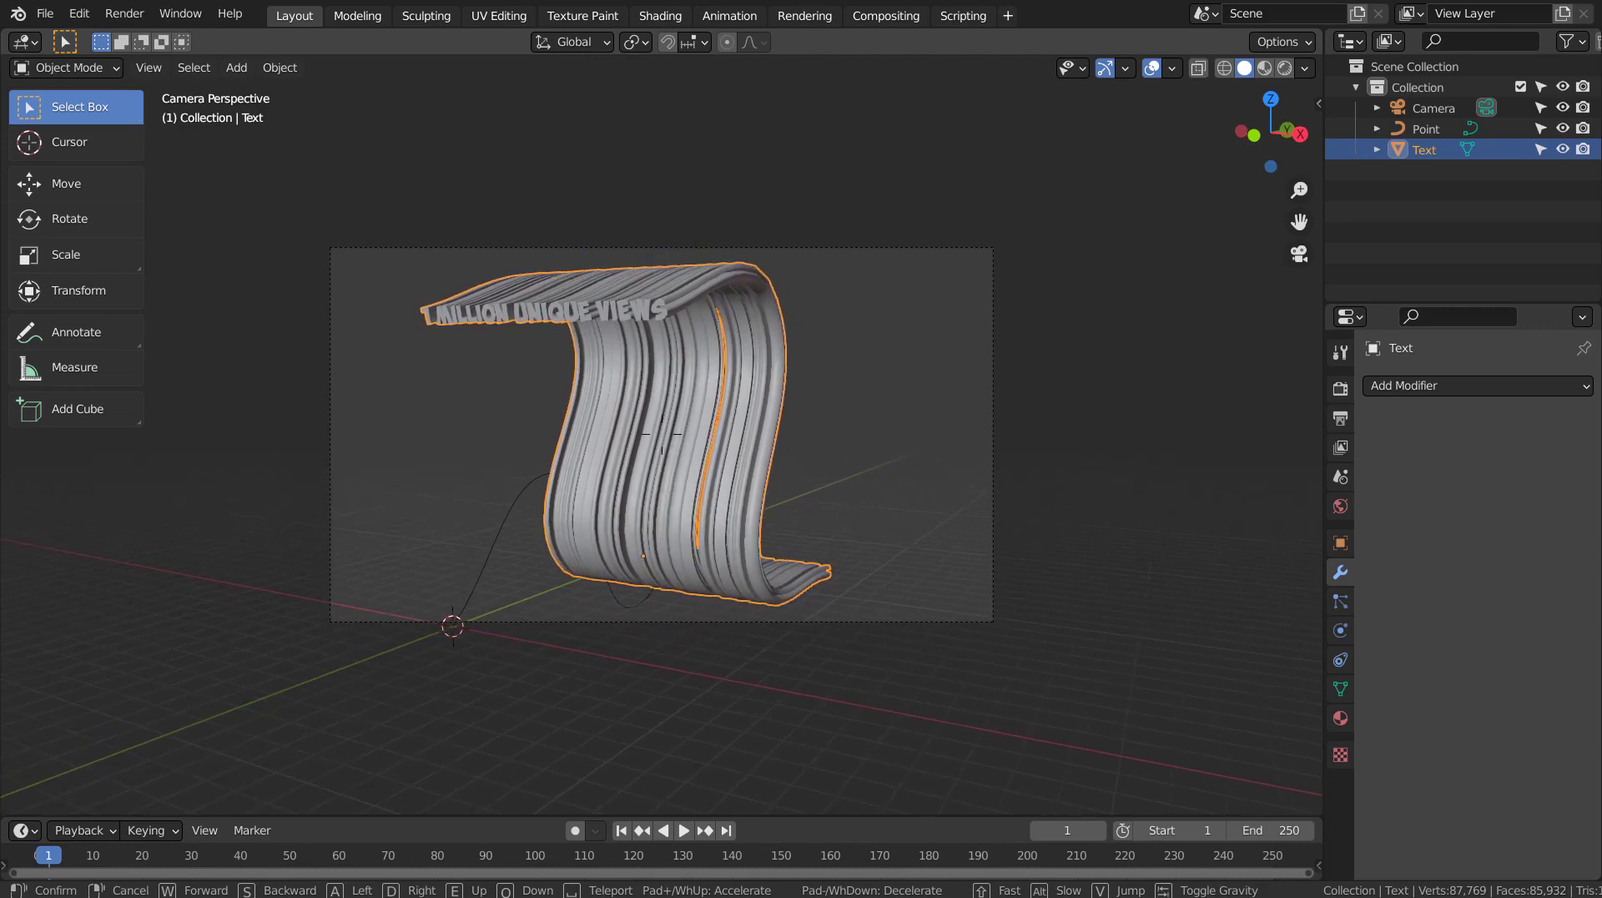
left_click(748, 422)
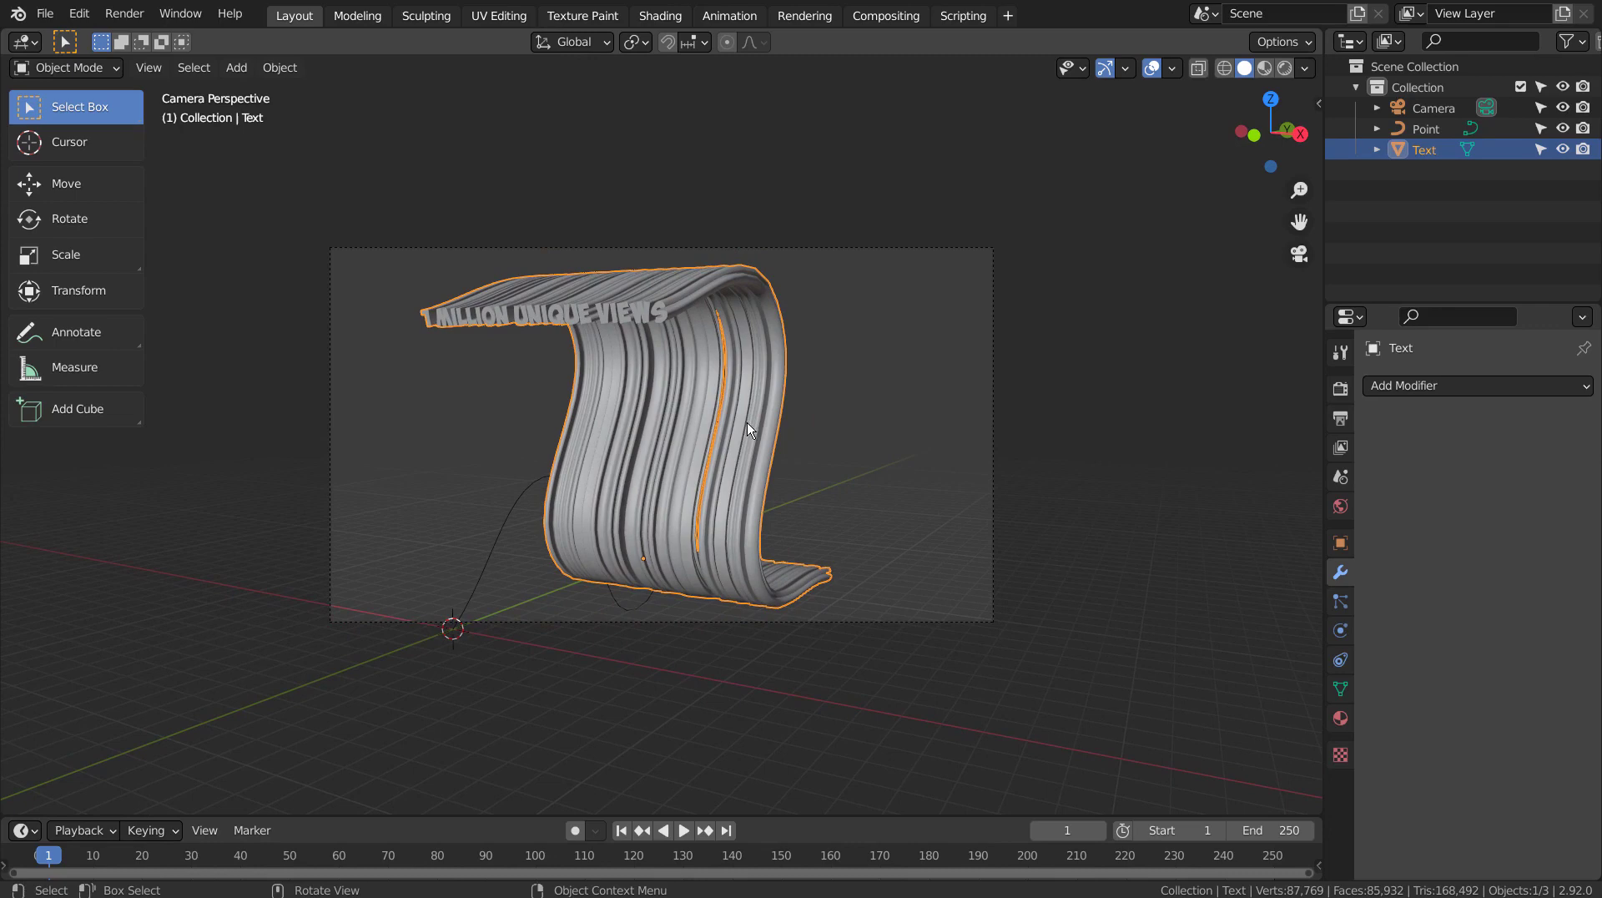
Step: Add a plane as the floor and scale it up by about 6.5 and again by about 4.9
left_click(956, 387)
key("shift+a")
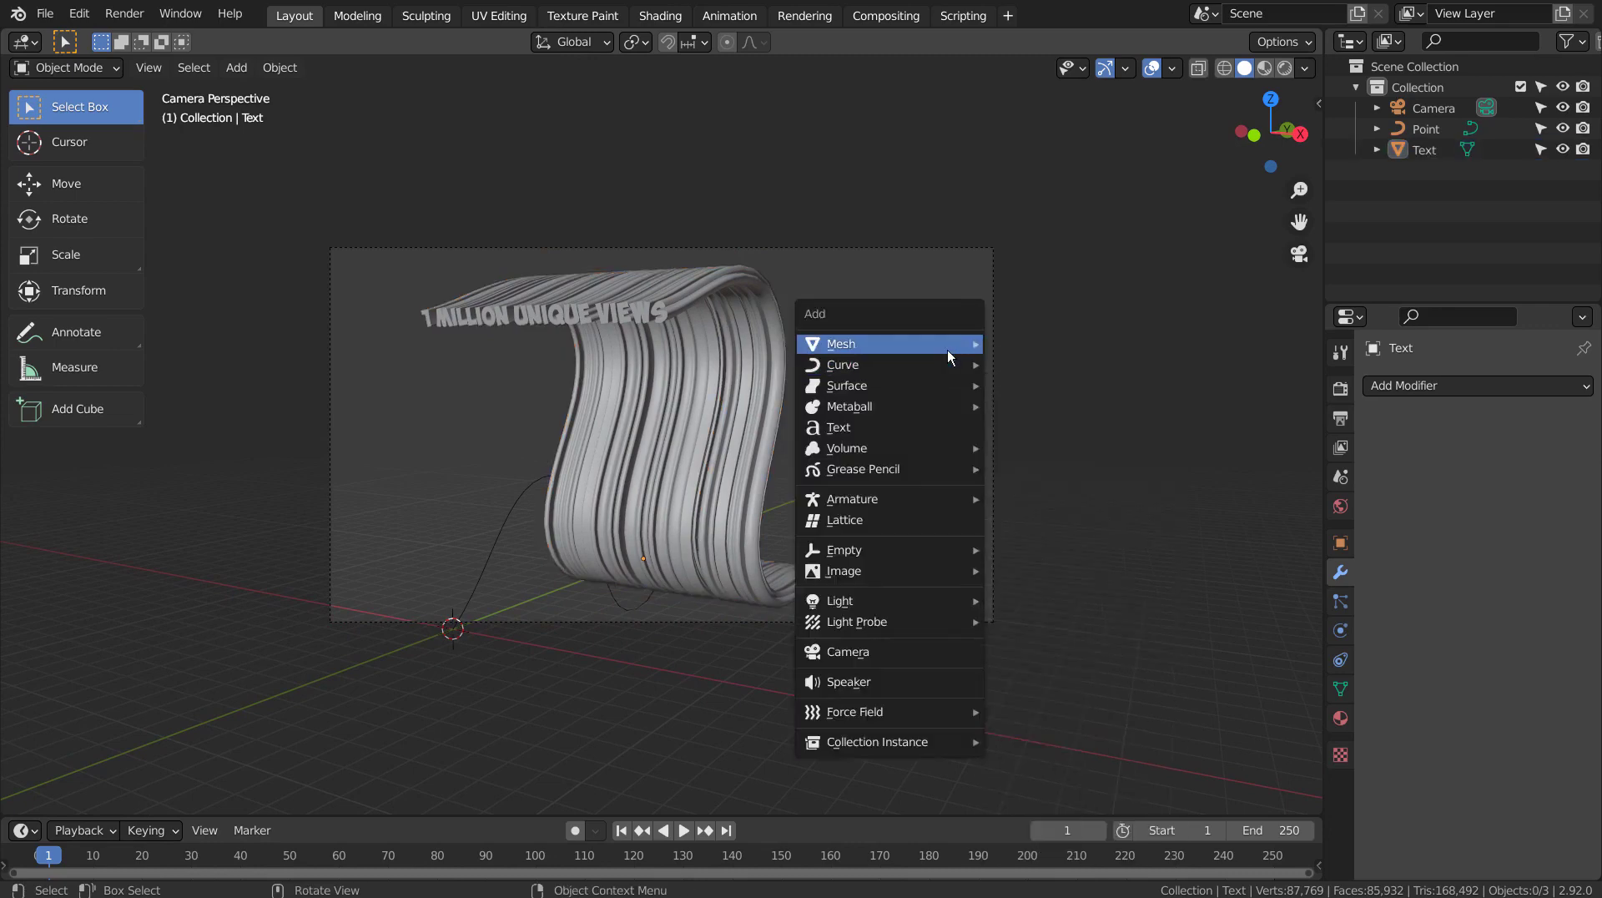
mouse_move(948, 348)
left_click(1015, 346)
key("s")
left_click(69, 330)
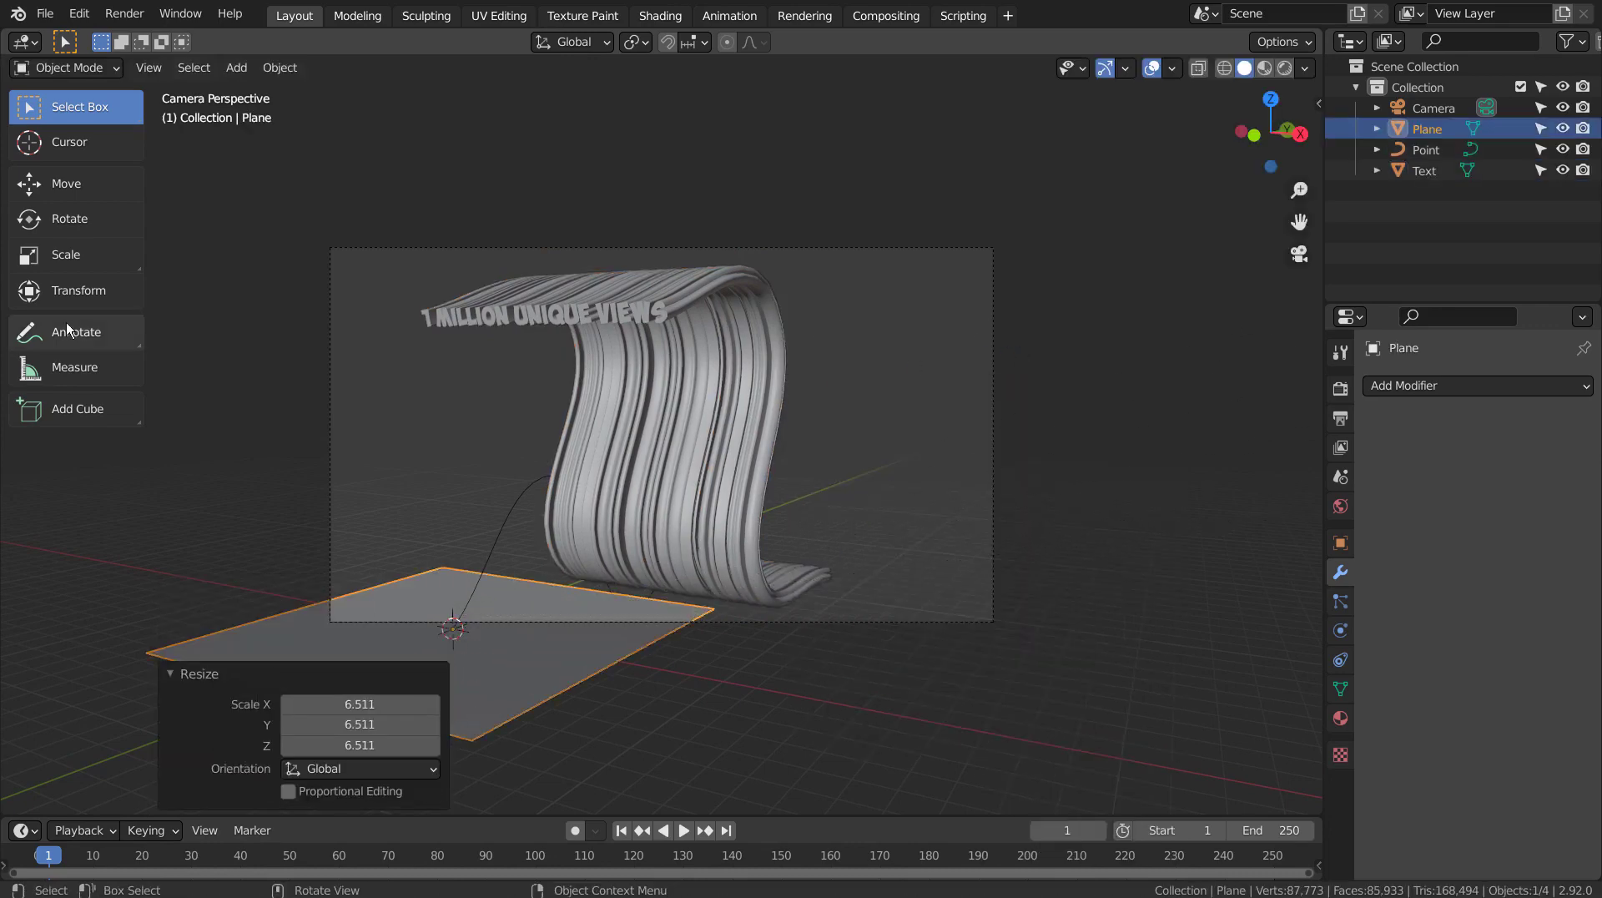
key("s")
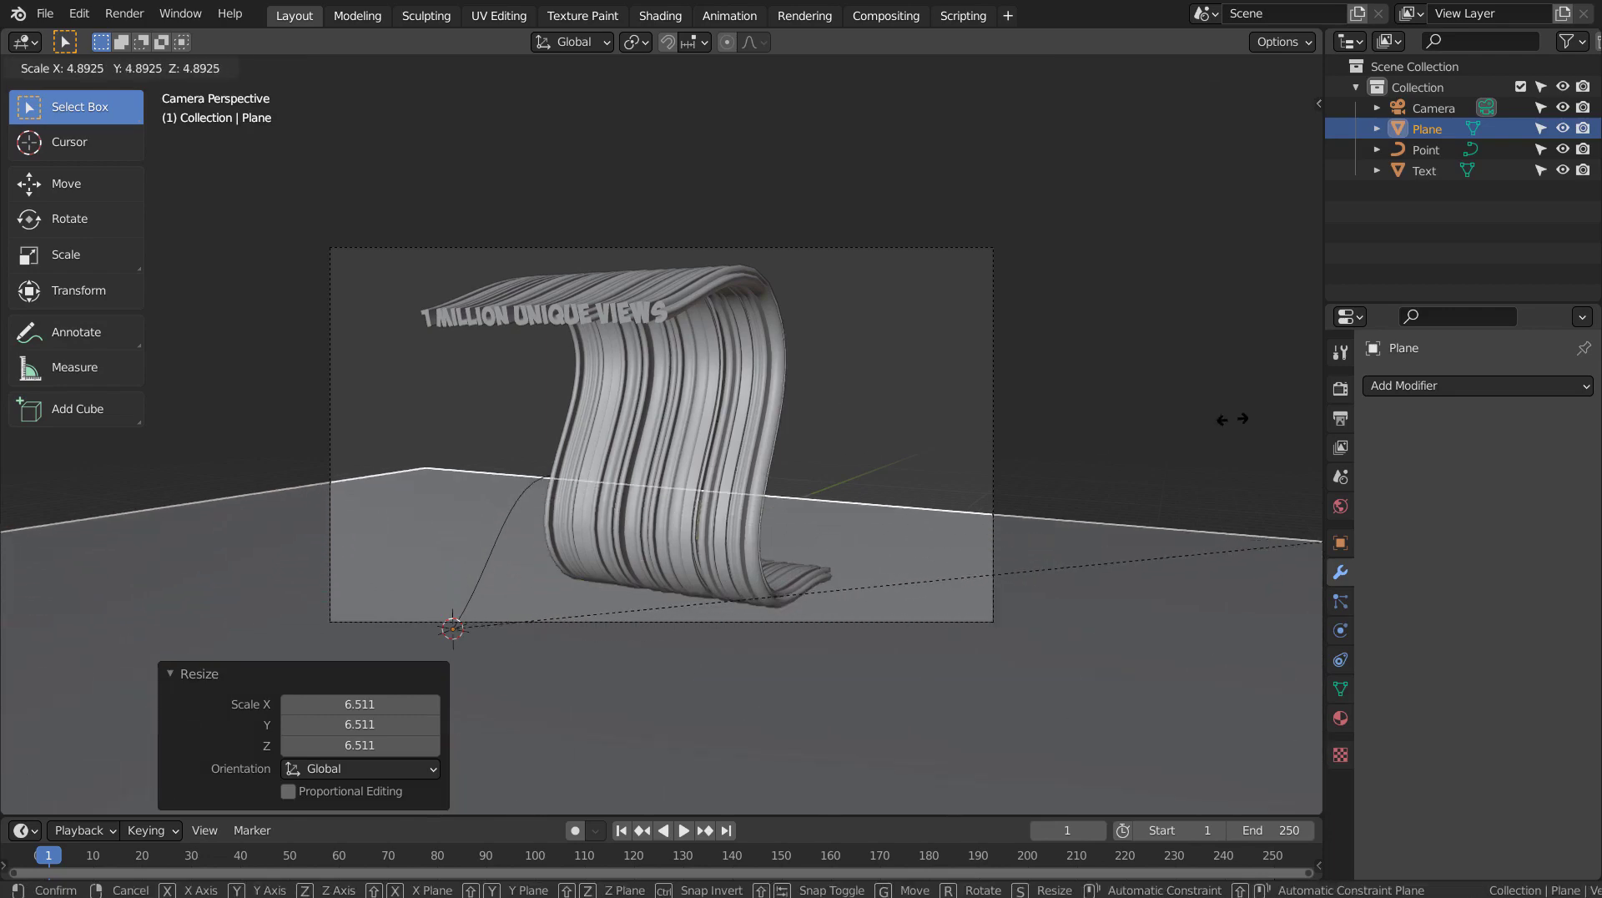
left_click(1218, 427)
Step: Move the floor plane about -13.35 m along the global X axis
key("g")
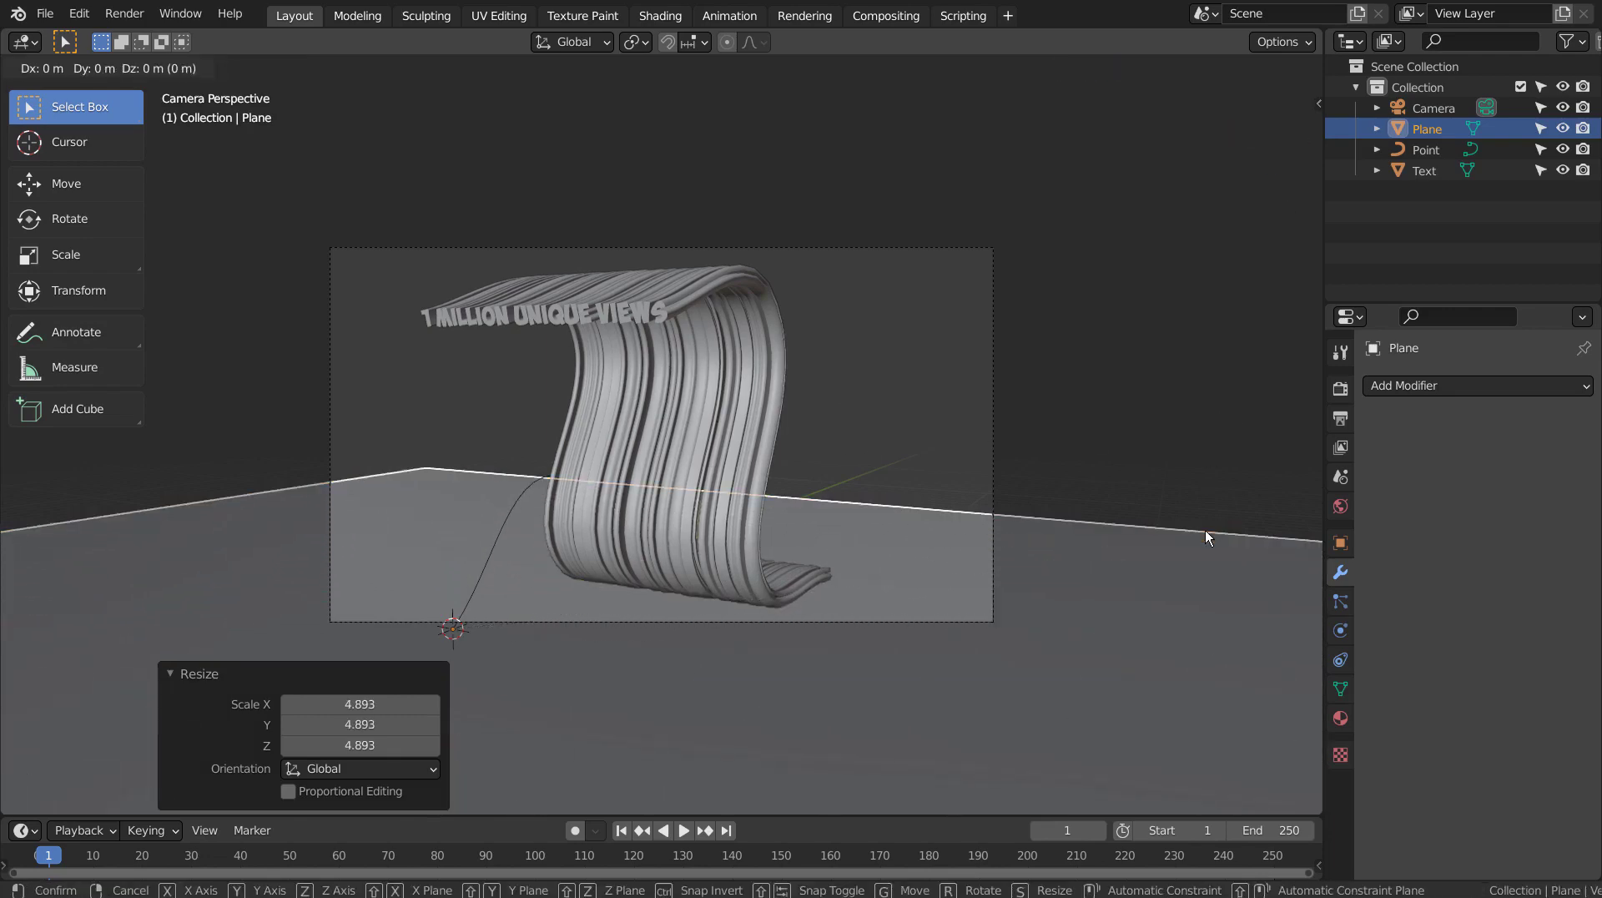
key("x")
left_click(951, 493)
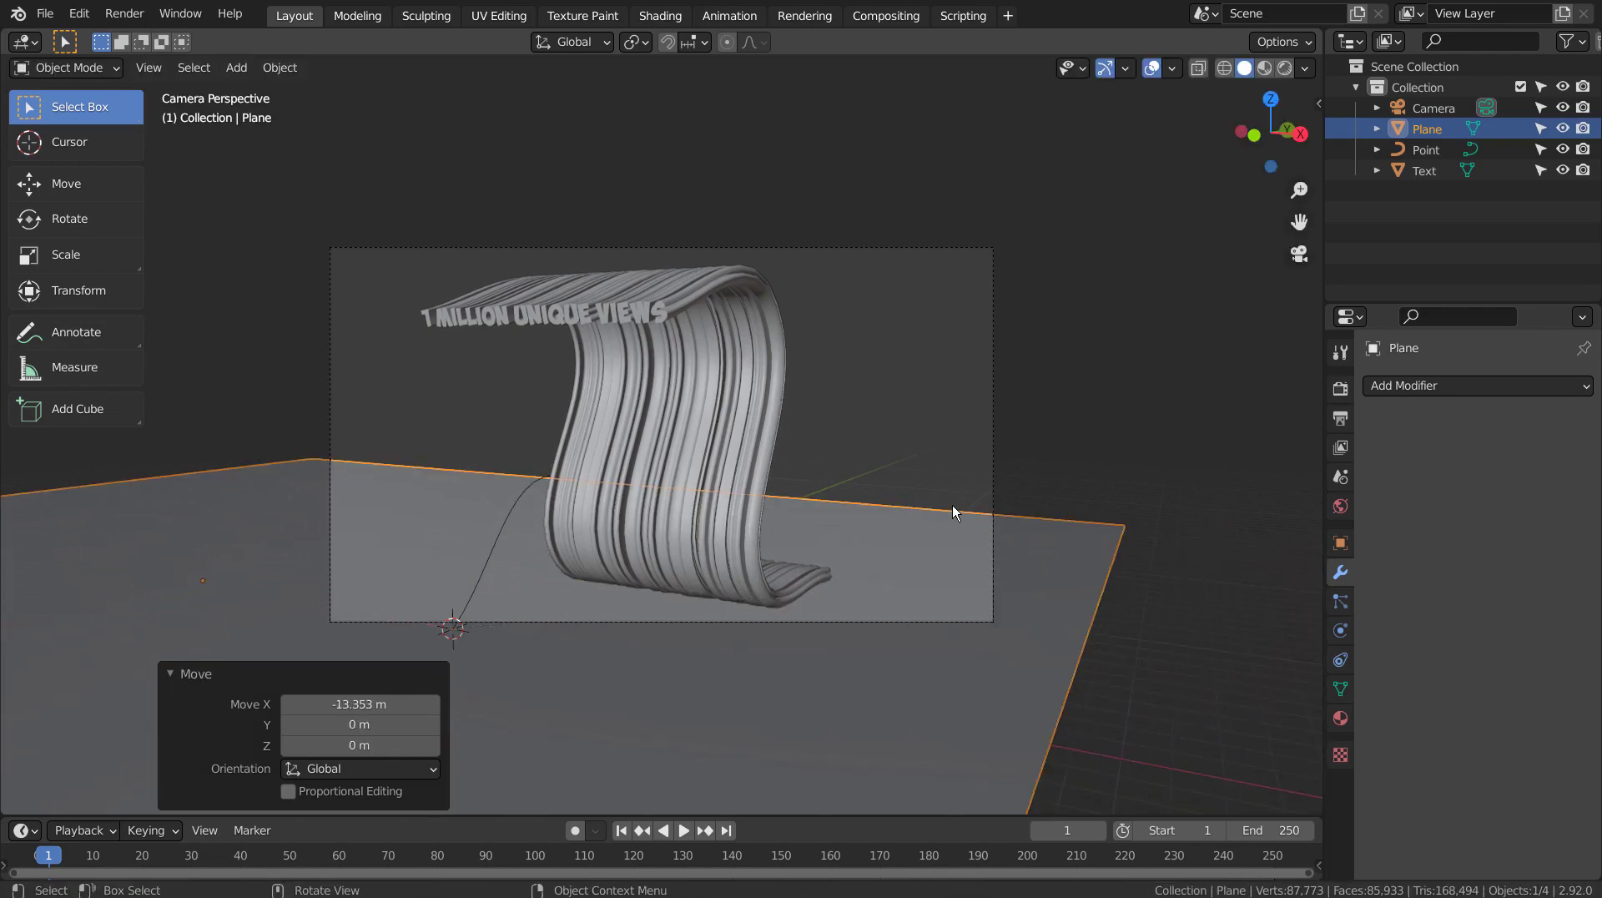
Step: Extrude the floor plane's back edge about 25 m along the global Z axis to form a backdrop wall
key("Tab")
left_click(952, 505)
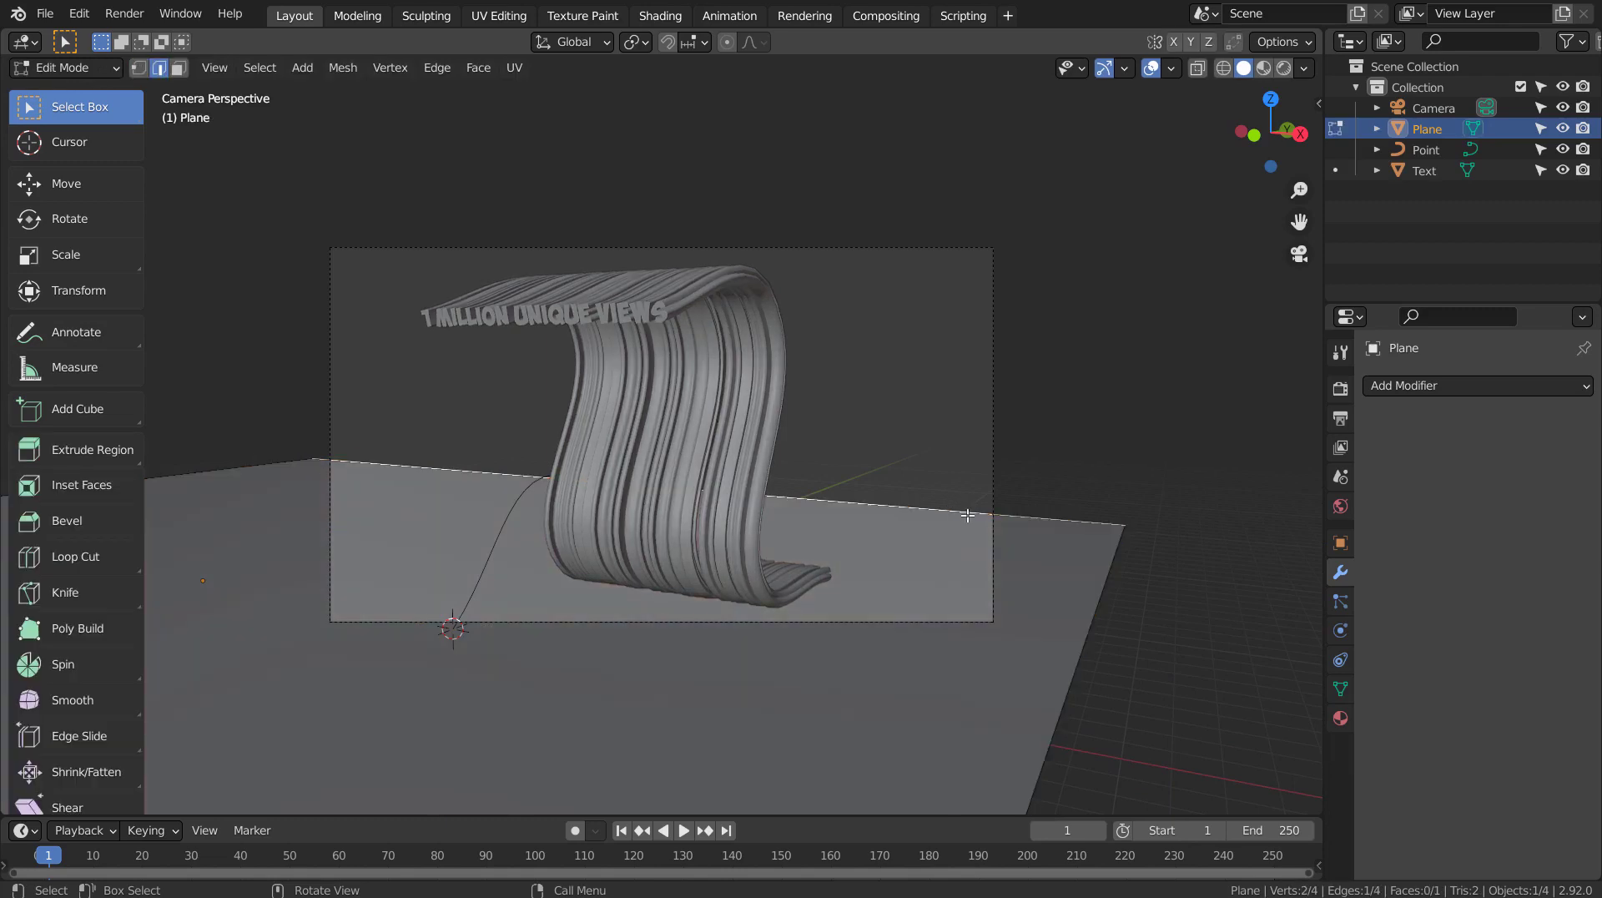
key("e")
key("z")
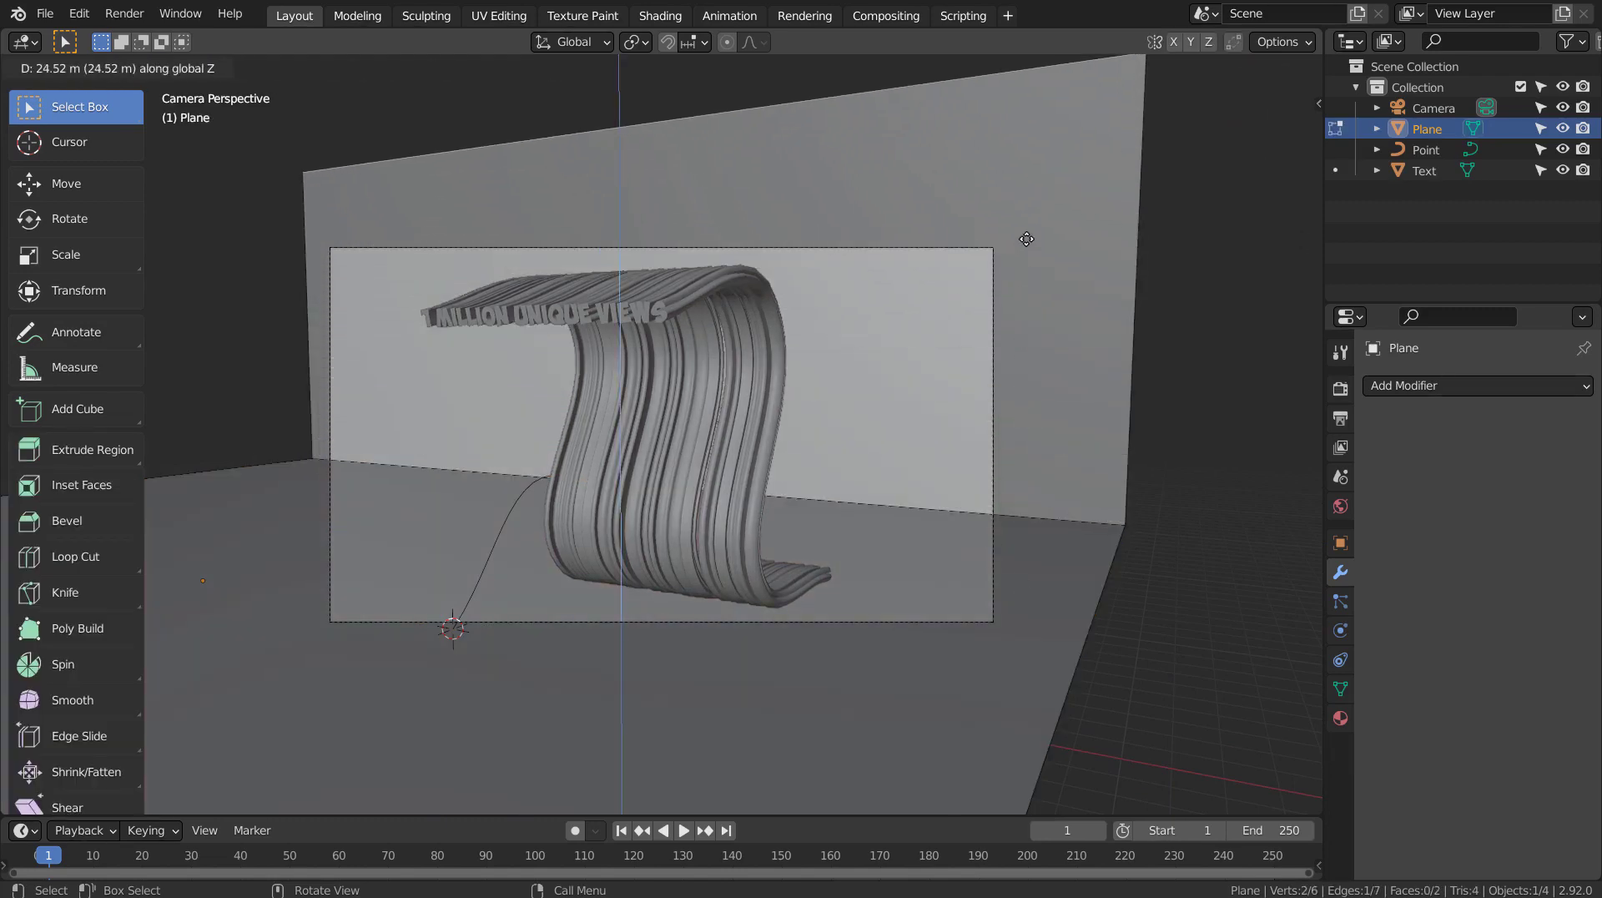
left_click(1026, 227)
Step: Bevel the edge between the floor and the backdrop wall by about 0.307 m with 11 segments, and shade the plane smooth
left_click(1011, 504)
key("ctrl+b")
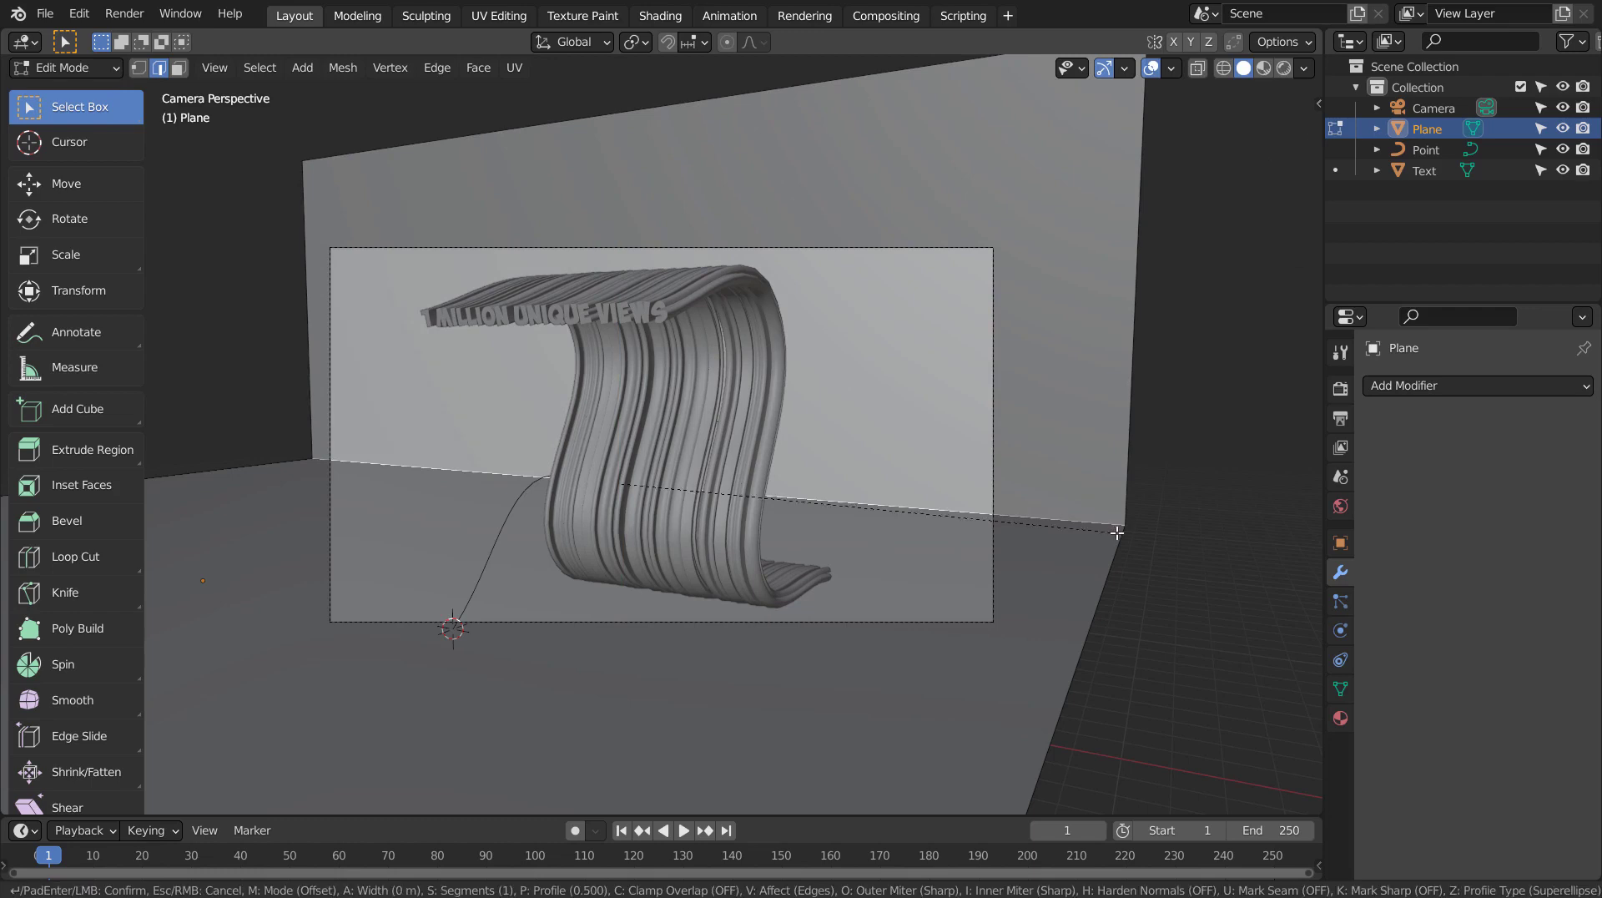
scroll(1245, 633, "up", 6)
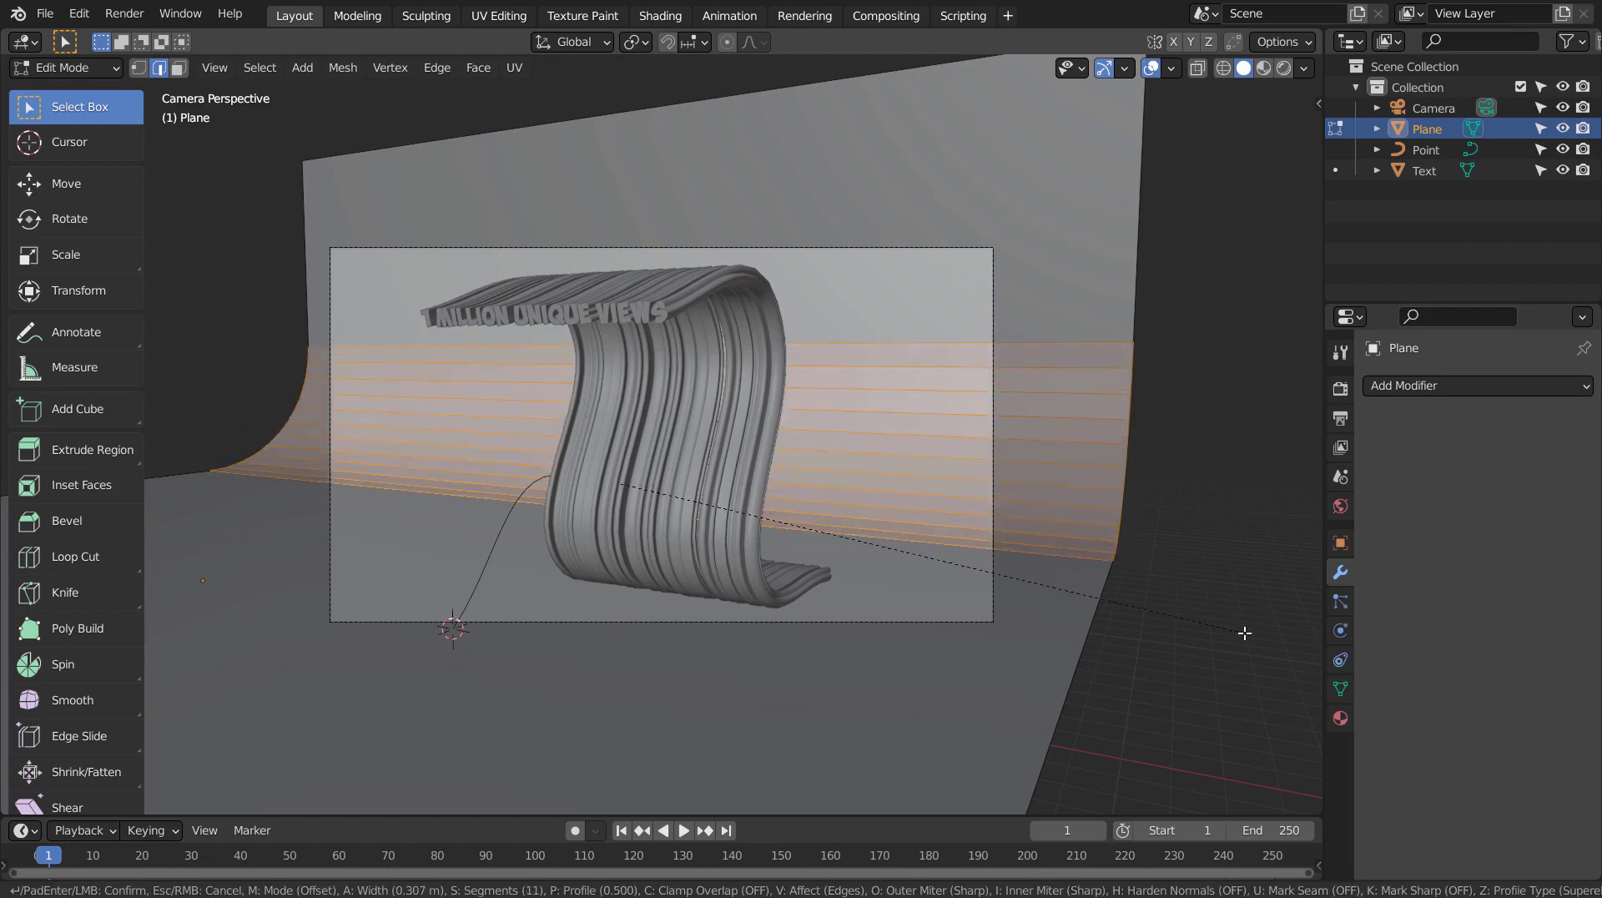
left_click(1244, 634)
key("Tab")
right_click(951, 388)
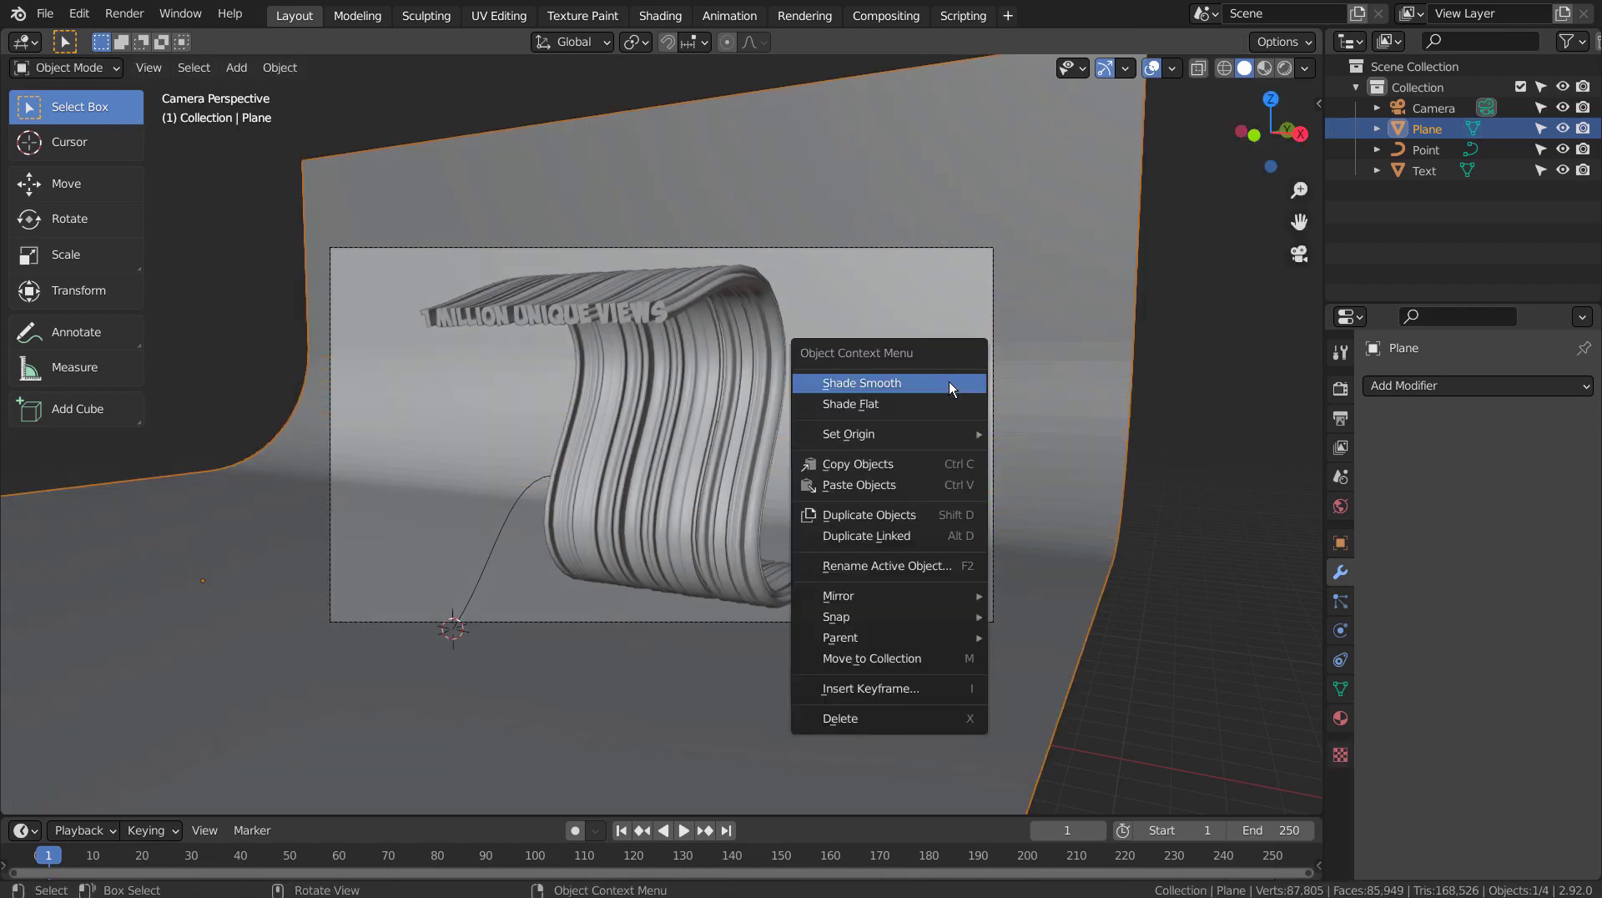
key("Escape")
Step: Delete the leftover curve object Point beside the extruded text and return to the camera view
middle_click_drag(919, 499, 676, 524)
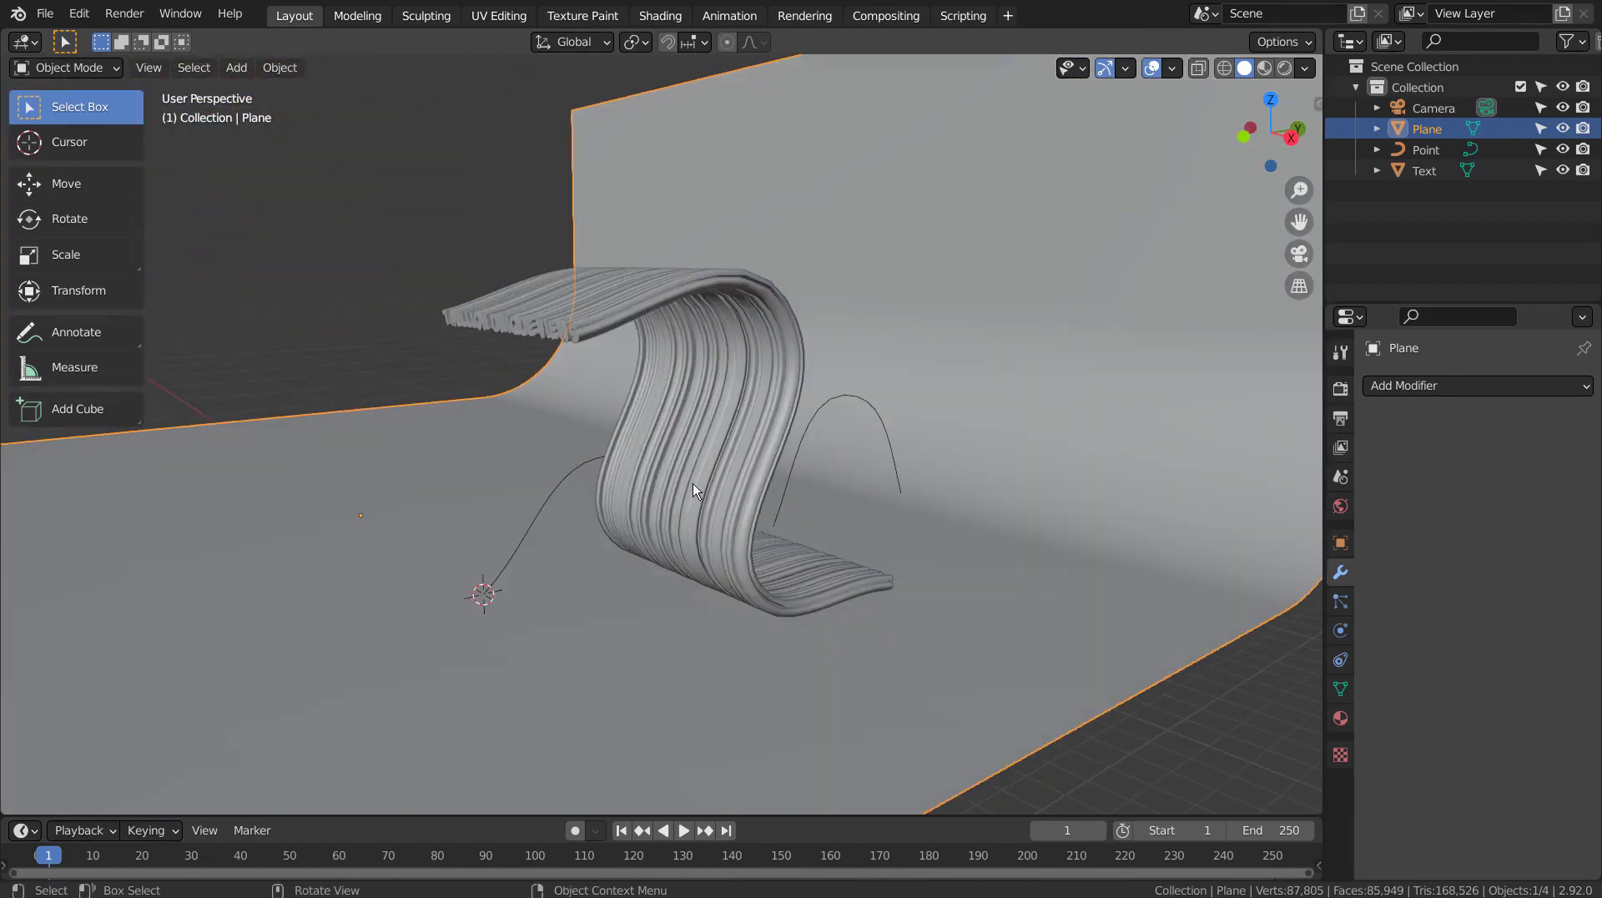
left_click(685, 493)
left_click(571, 483)
left_click(564, 474)
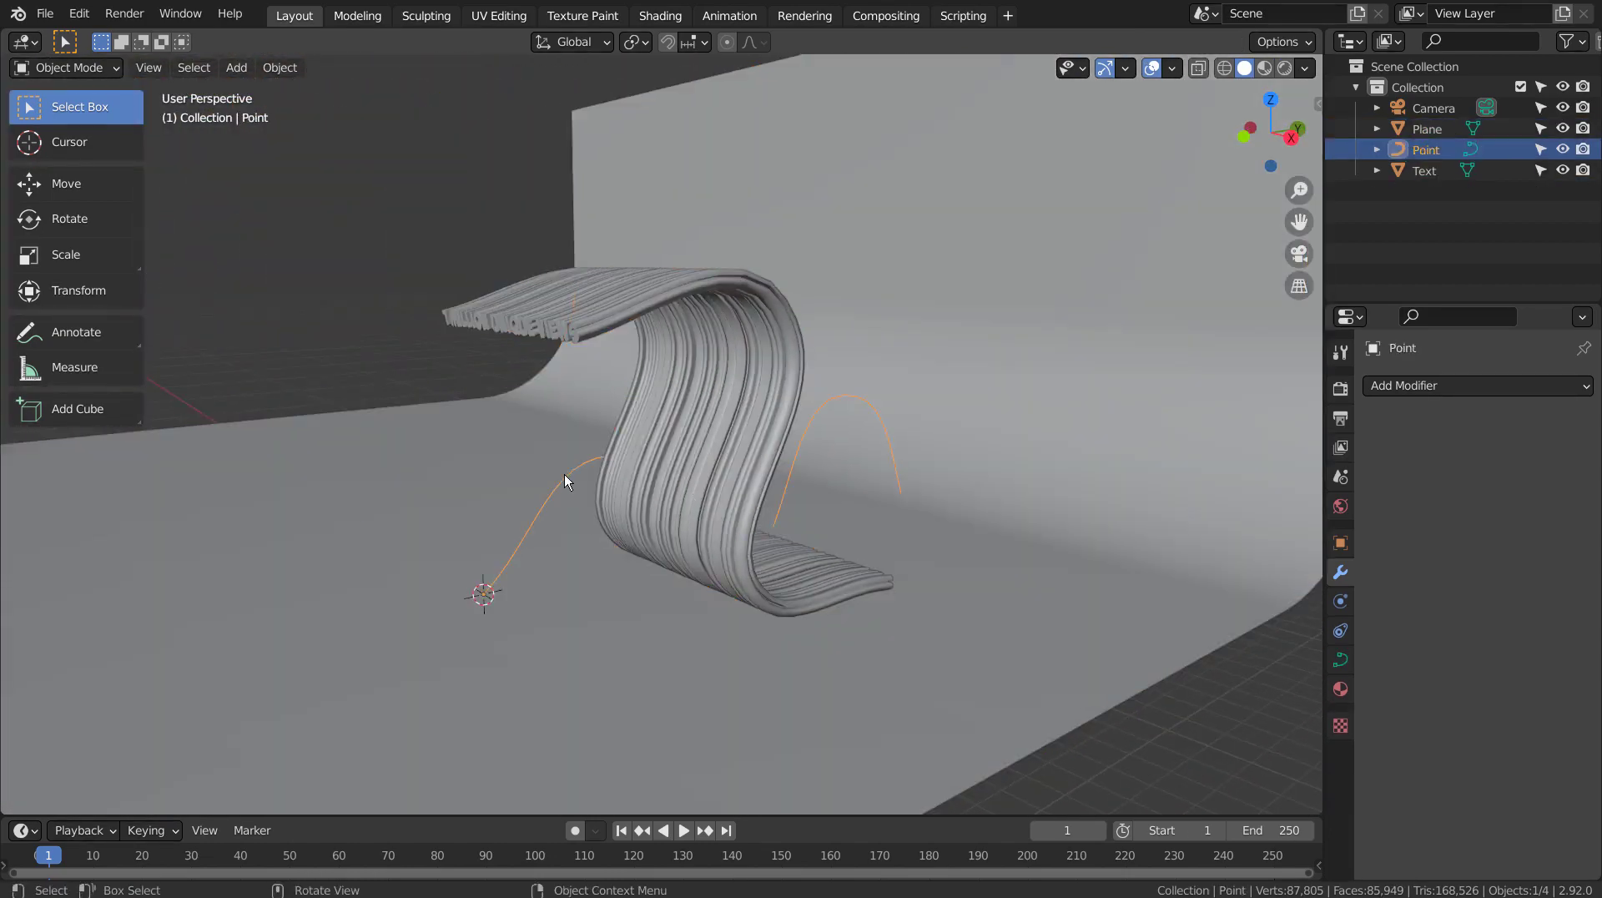
key("Delete")
middle_click_drag(564, 474, 754, 504)
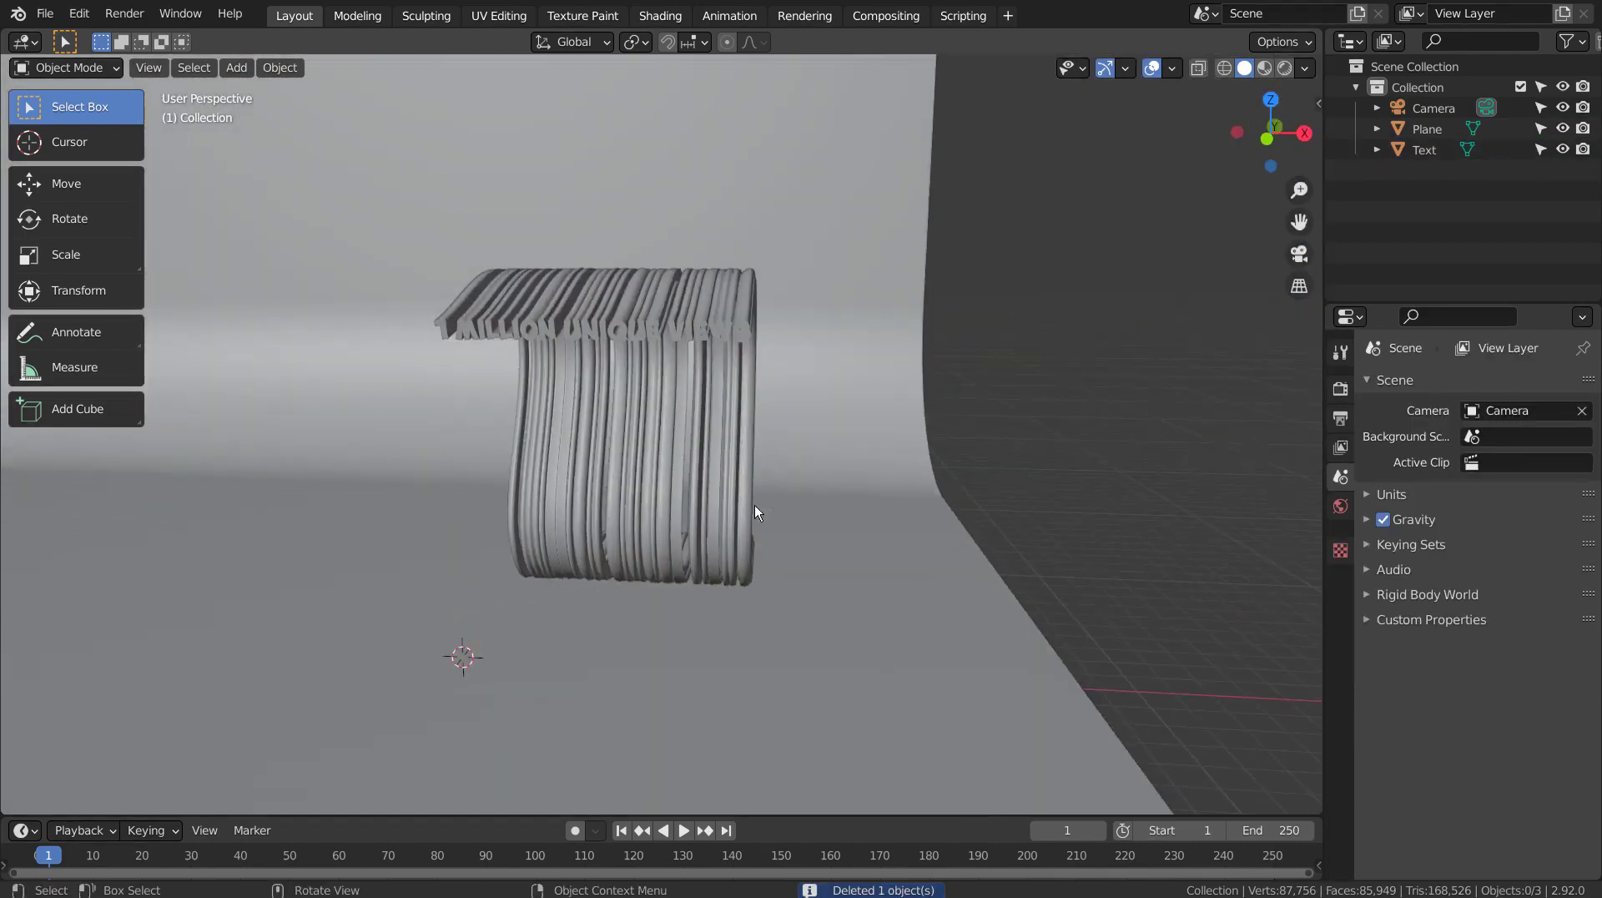
key("KP_0")
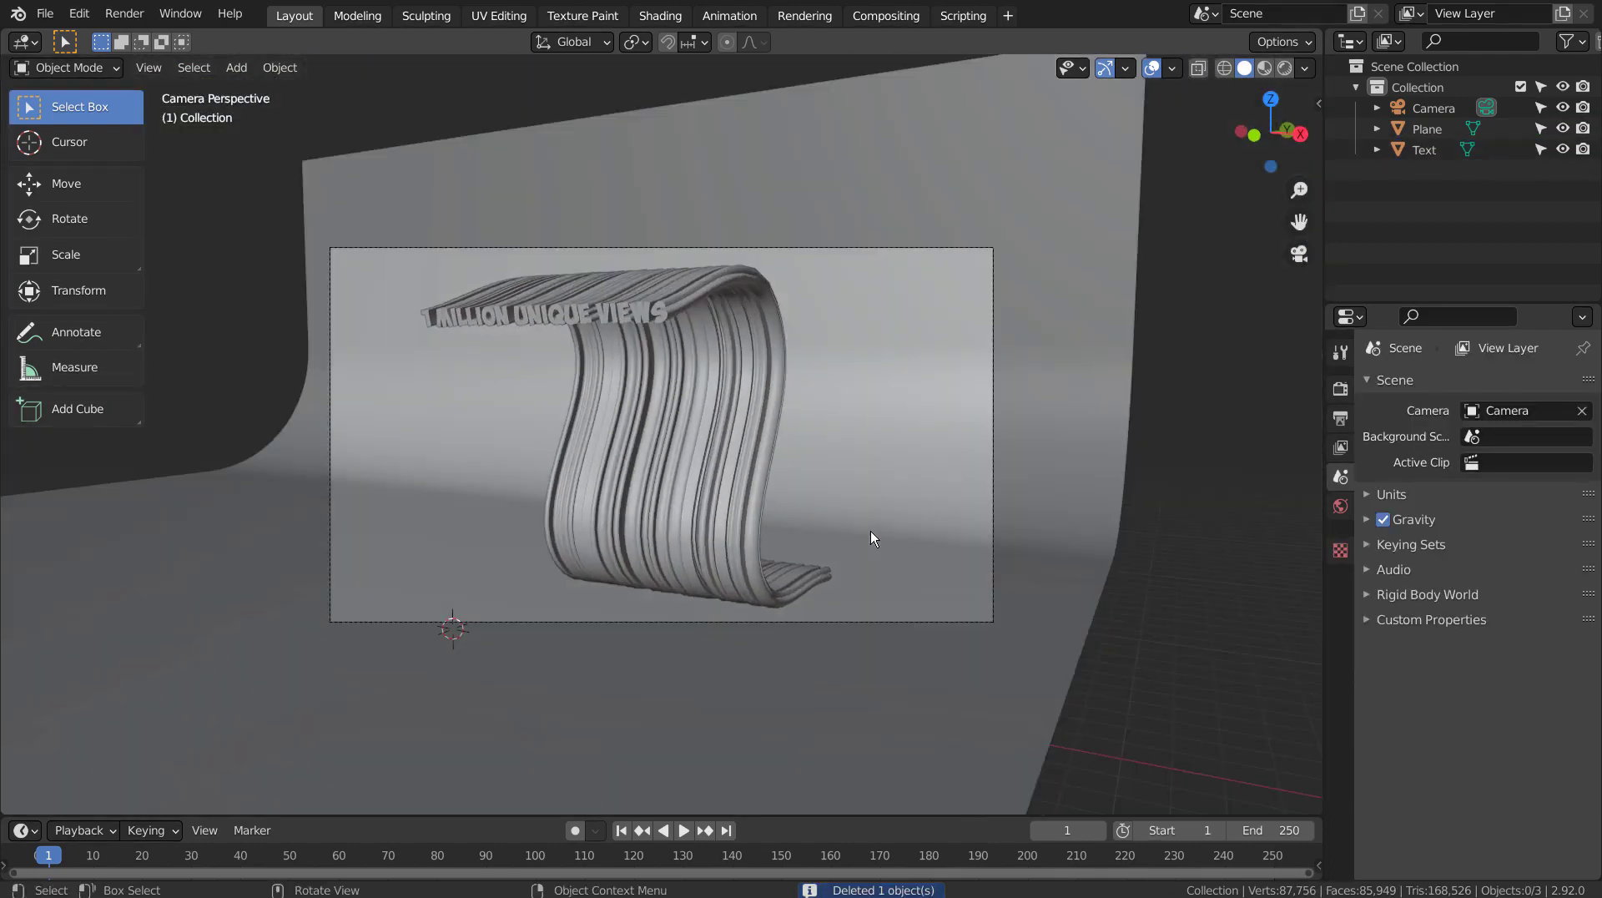
Step: Open the Shading workspace for the text object and add a ColorRamp node before its Principled BSDF
left_click(707, 430)
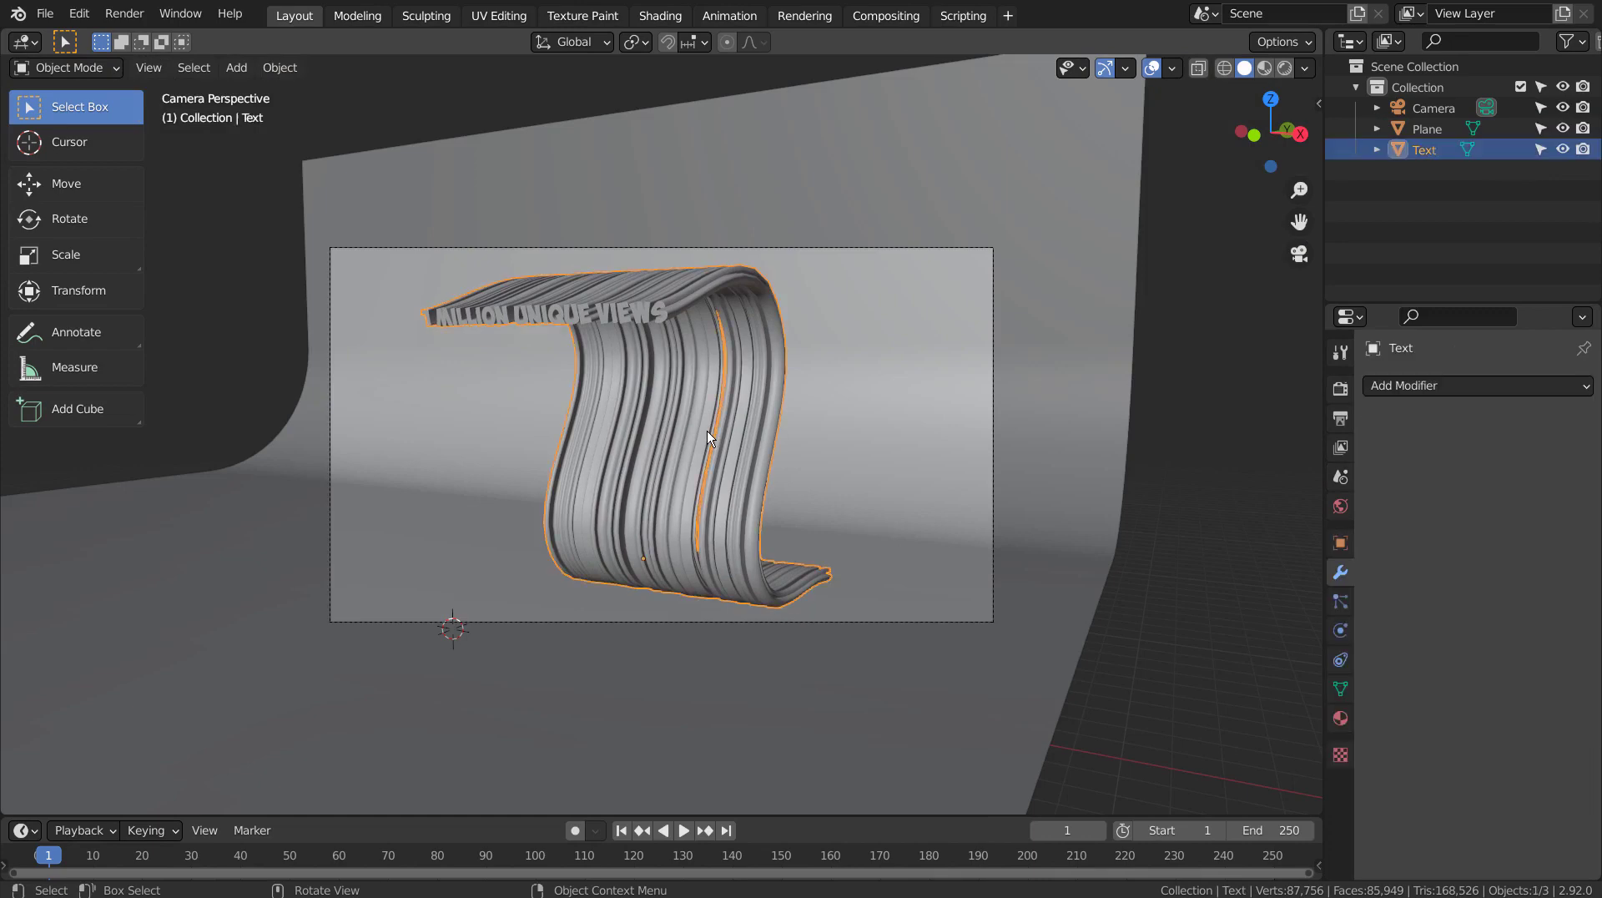
left_click(660, 15)
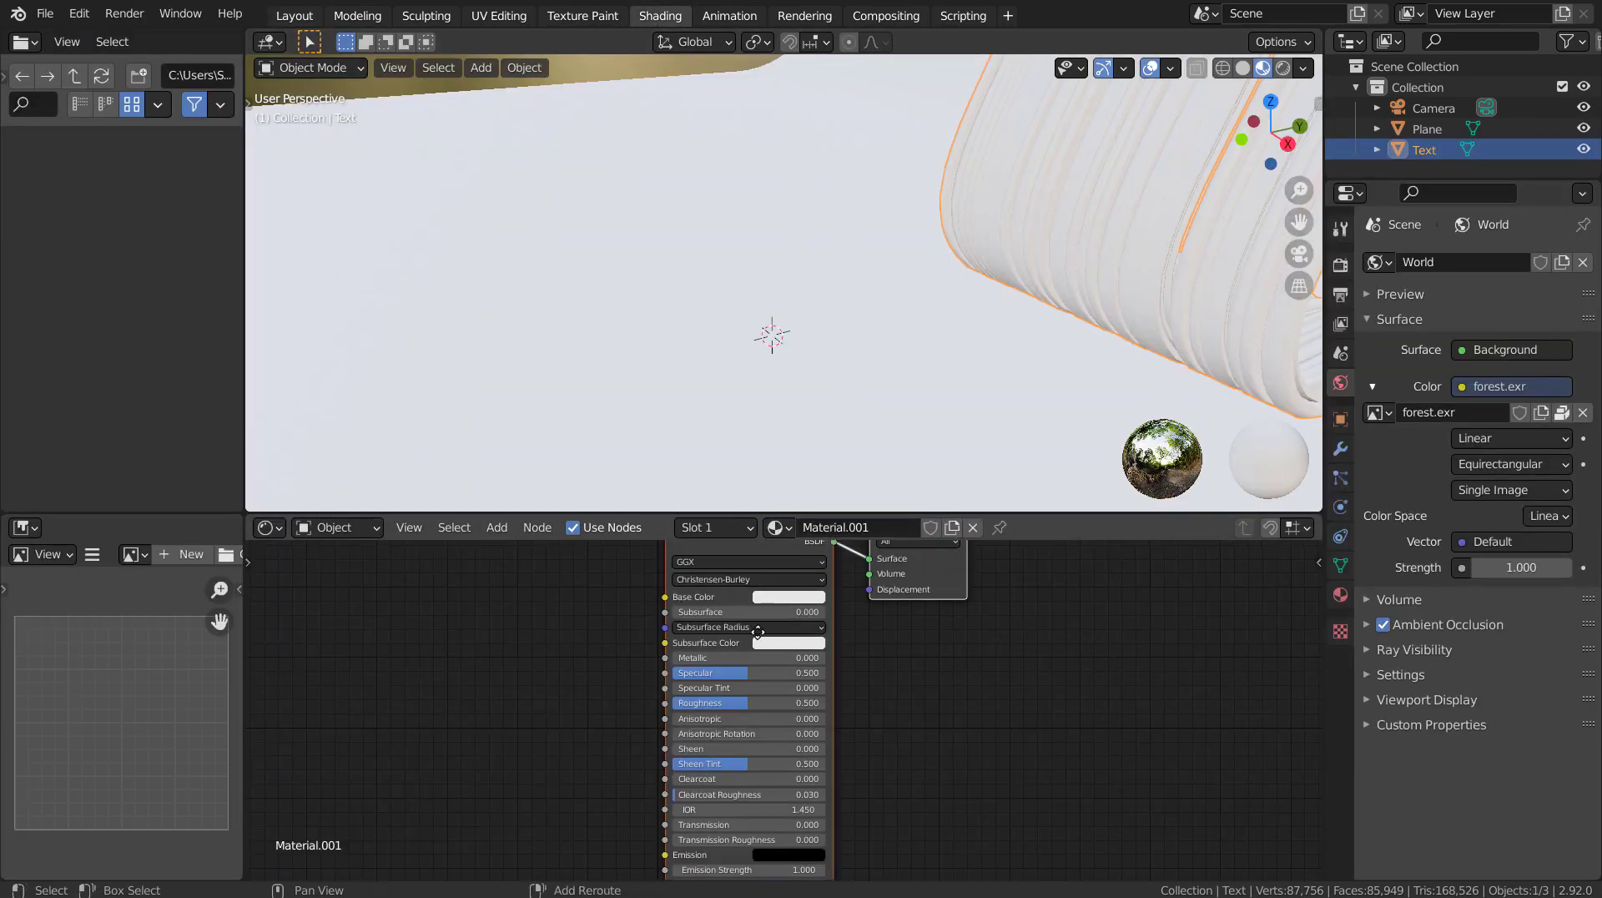
middle_click_drag(745, 561, 934, 652)
key("shift+a")
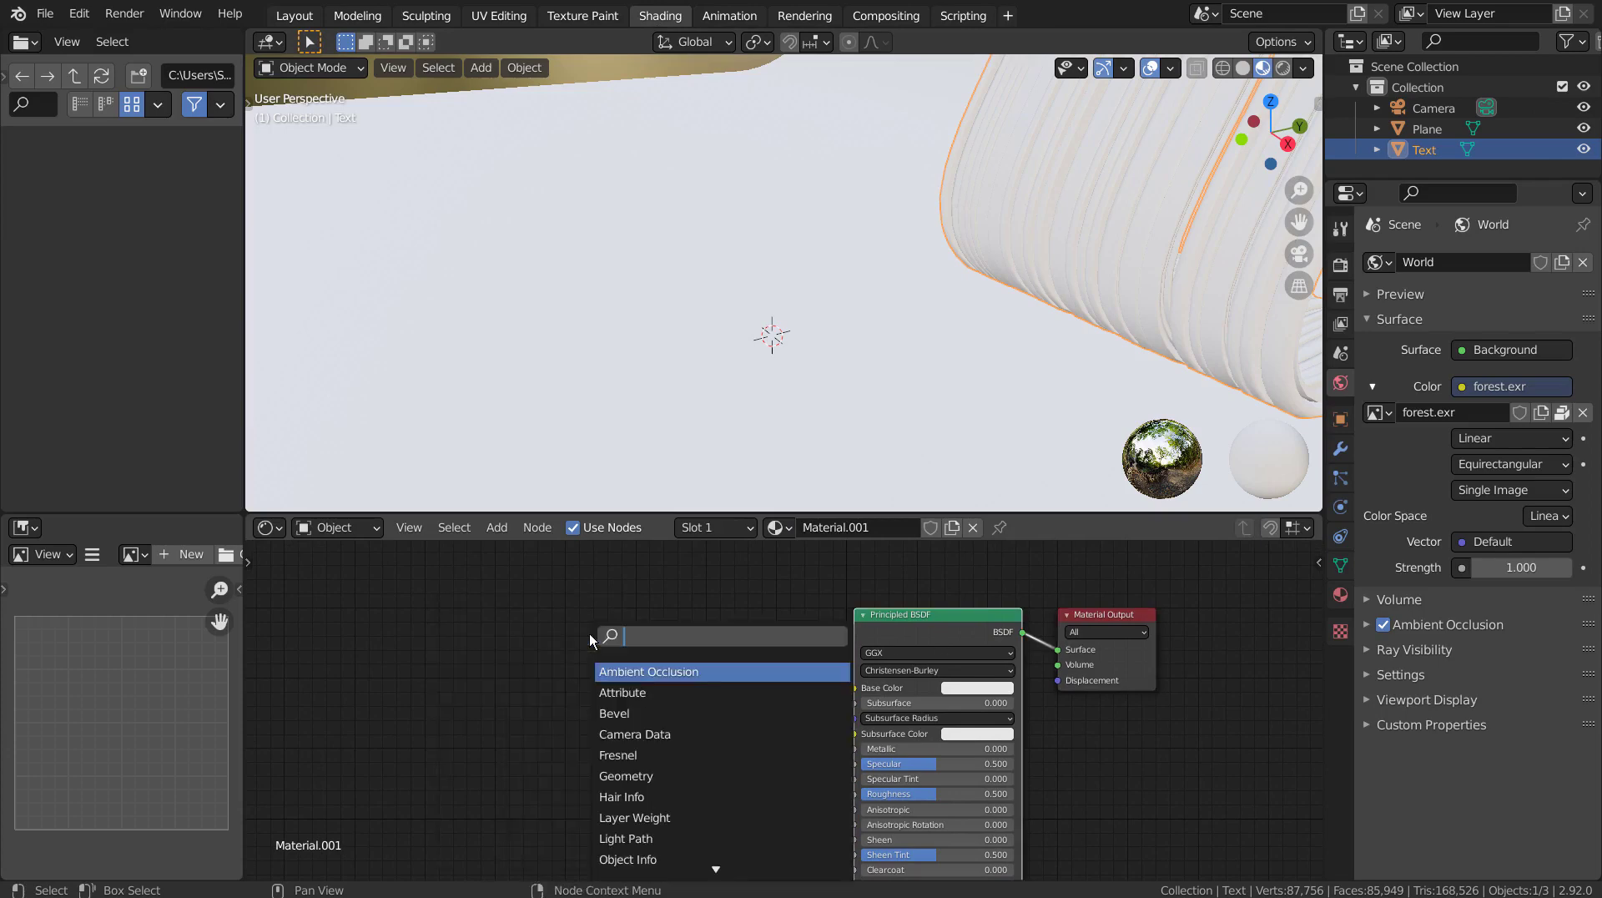
type("colo")
key("Return")
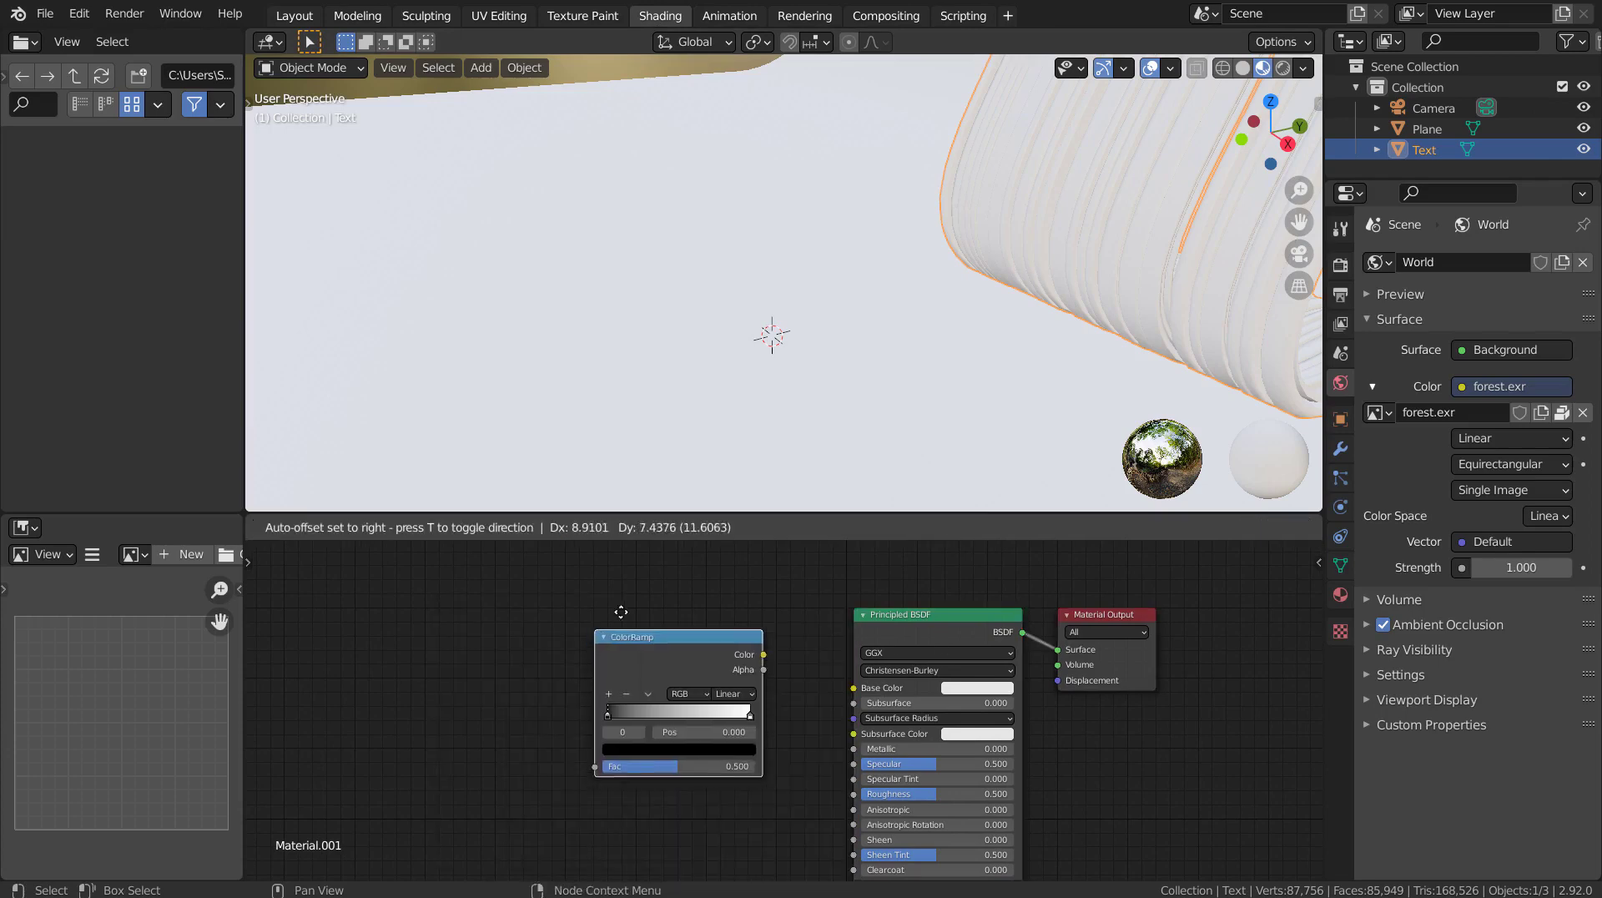
left_click(601, 608)
Step: Add a Gradient Texture node with its mapping setup and link it through the ColorRamp into the Principled BSDF's Base Color
key("shift+a")
left_click(471, 608)
type("grad")
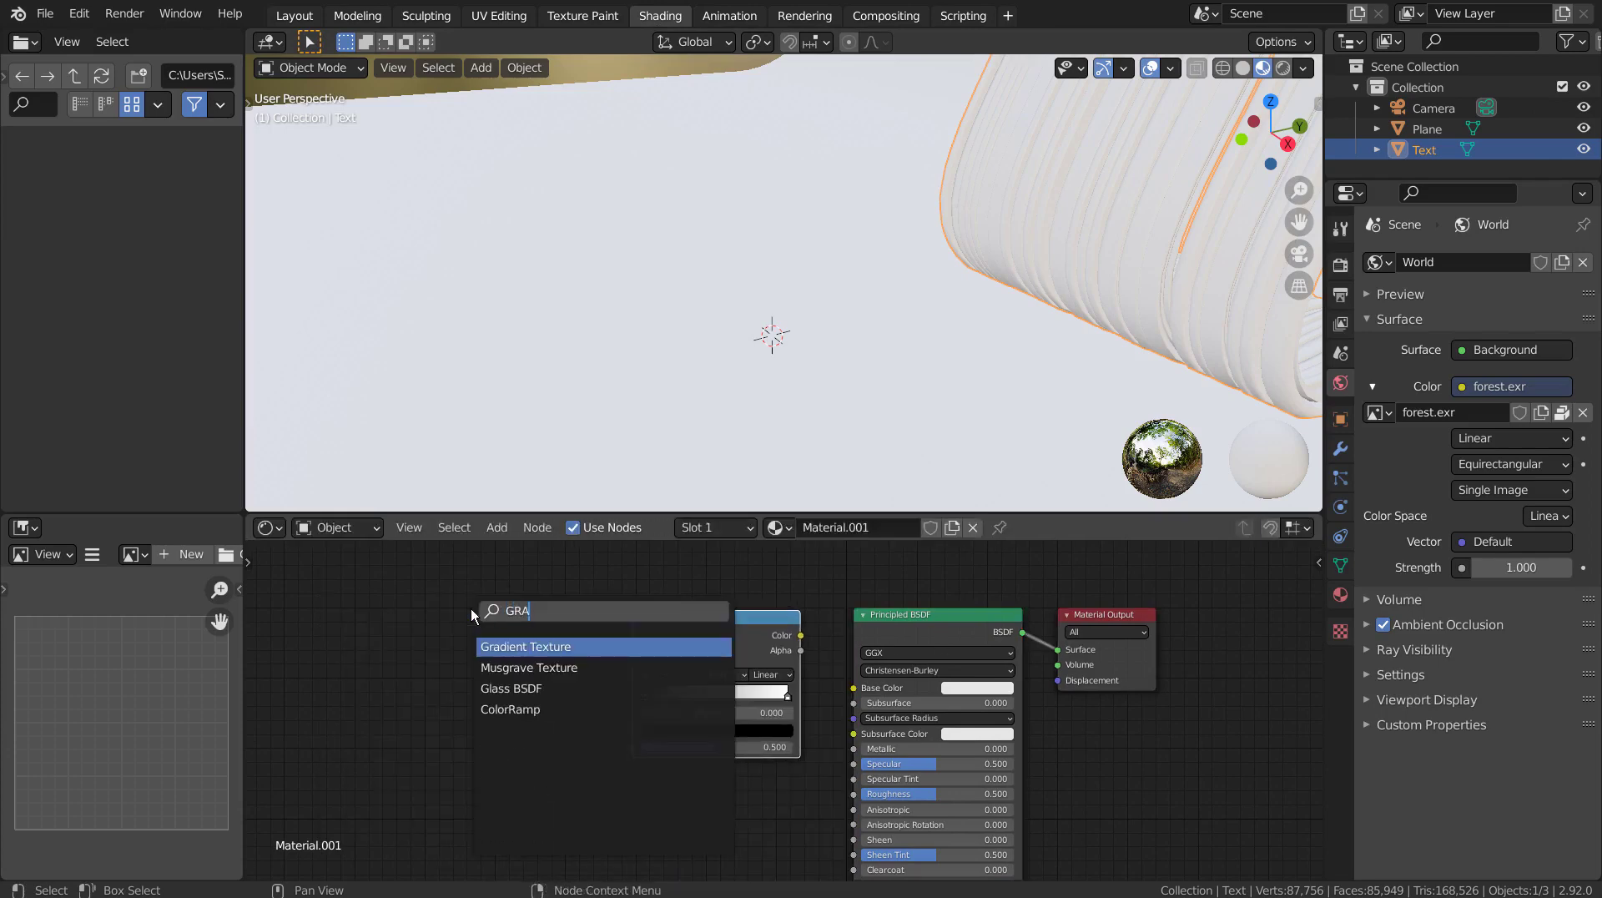
key("Return")
left_click(498, 622)
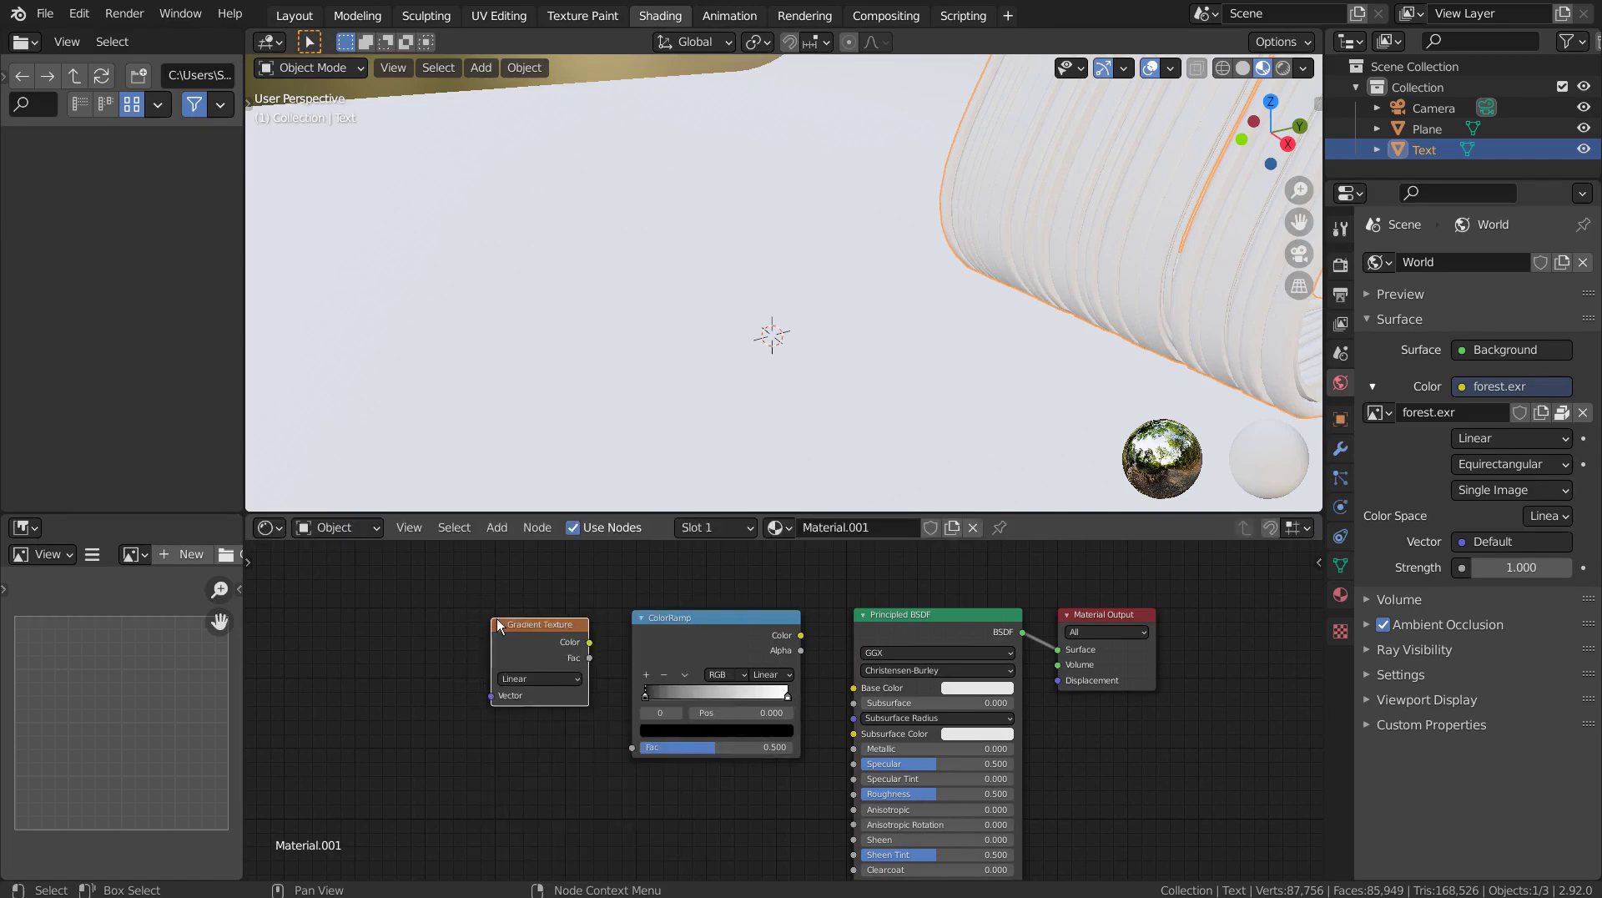
key("ctrl+t")
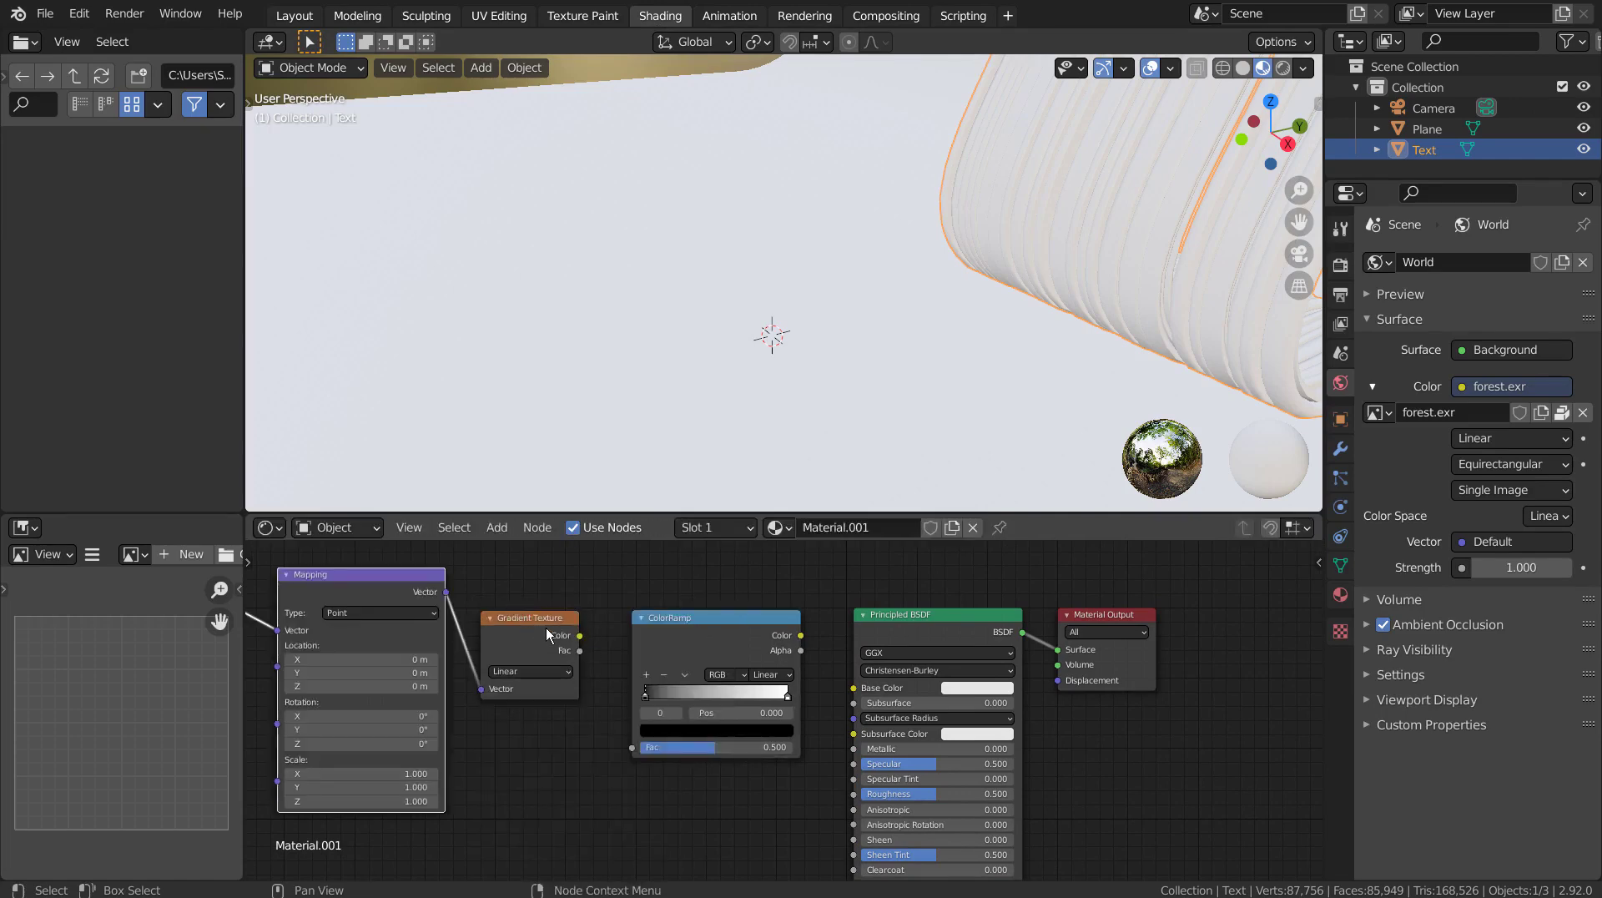
left_click_drag(580, 635, 632, 747)
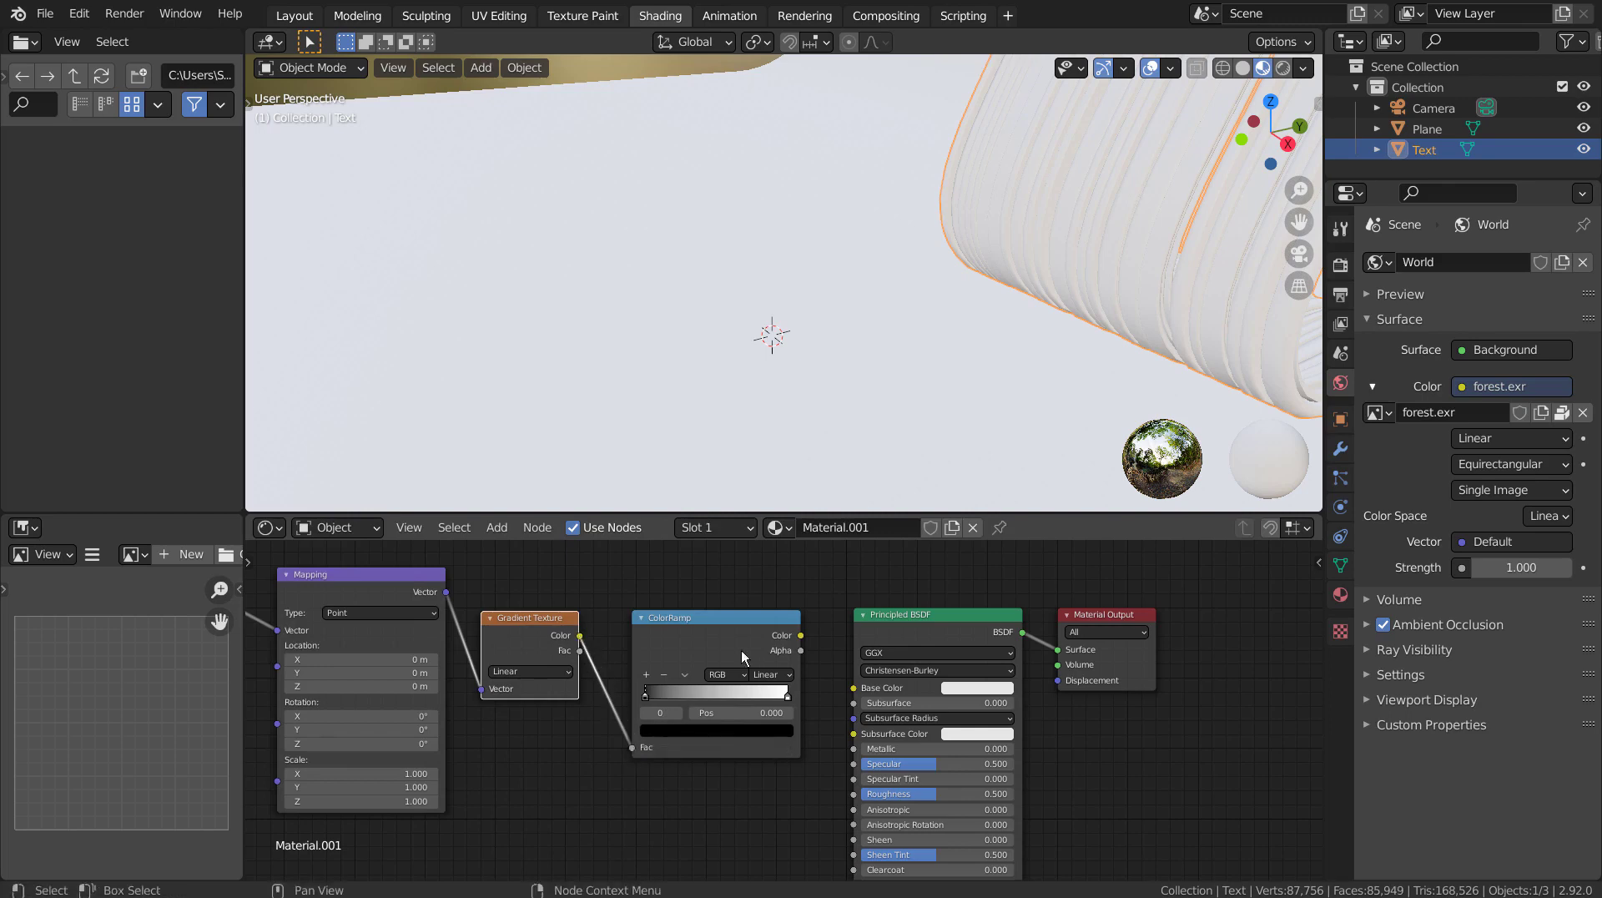
left_click_drag(800, 636, 854, 688)
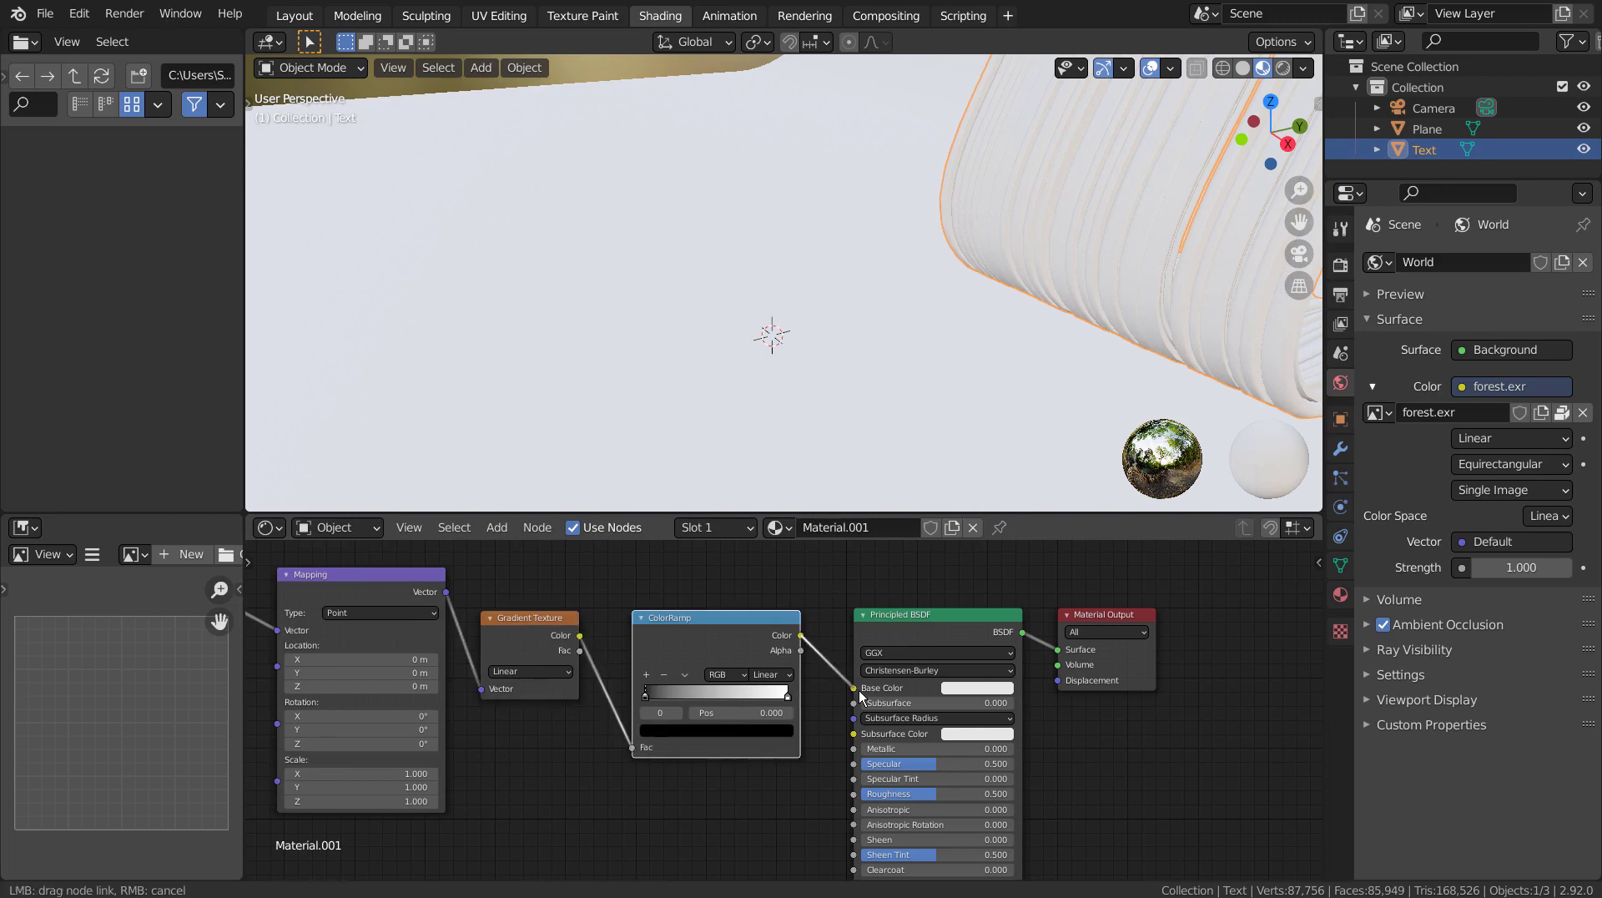
Step: Add two extra stops to the ColorRamp, spaced at about 0.283 and 0.623
left_click(648, 675)
left_click(648, 675)
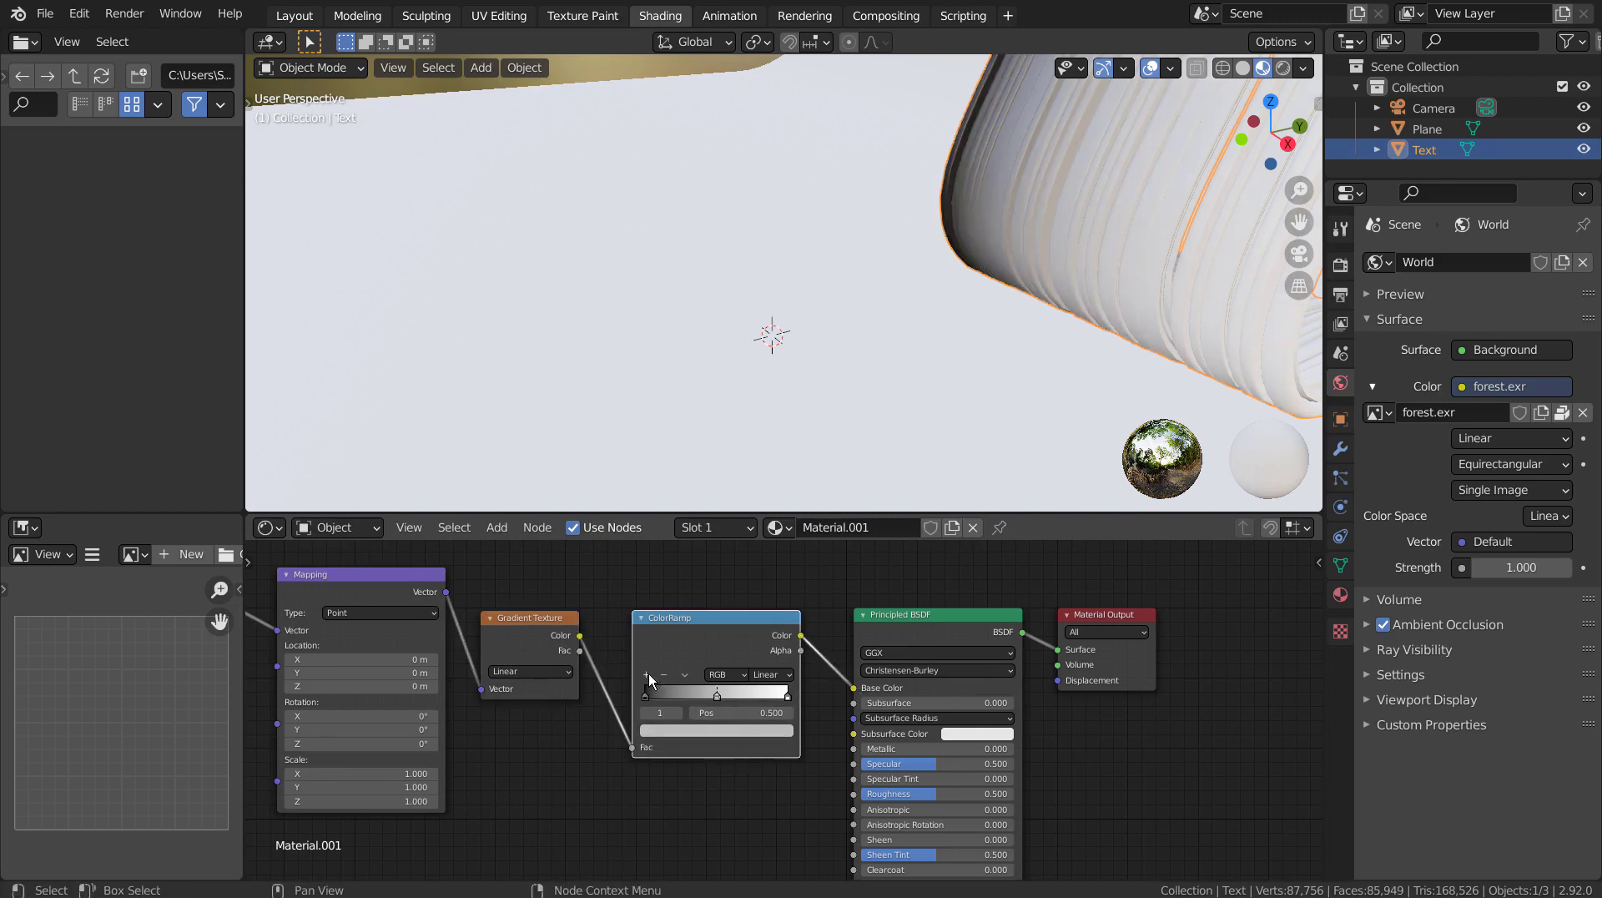
key("g")
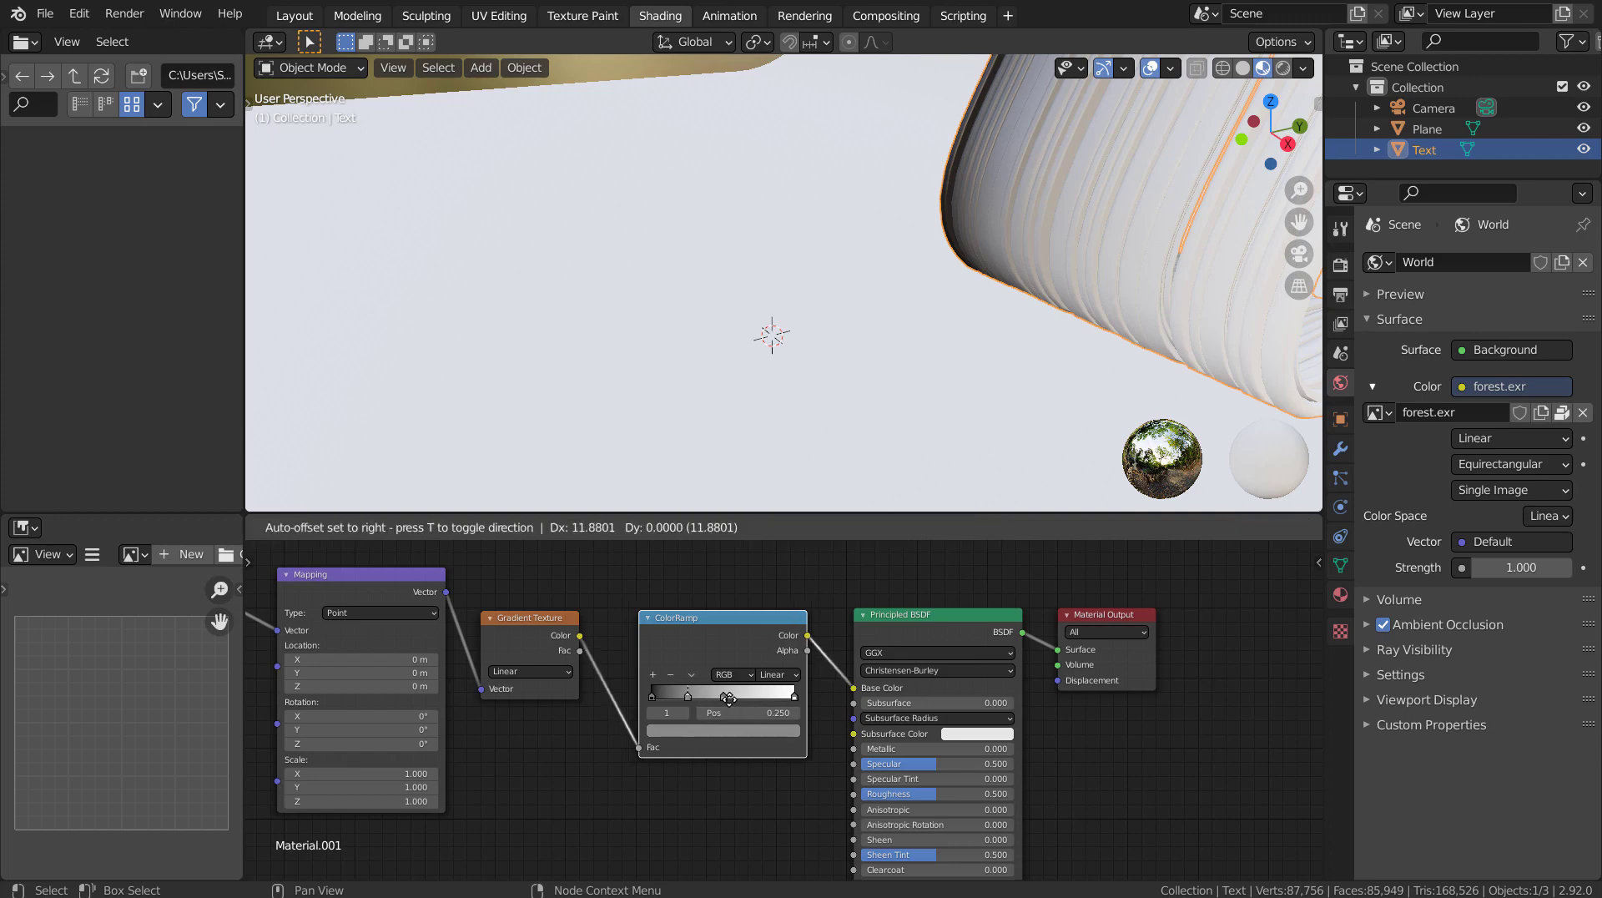
left_click(717, 695)
mouse_move(722, 700)
left_mouse_down()
mouse_move(761, 691)
mouse_move(700, 692)
left_mouse_up()
Step: Colour the ColorRamp's first stop pure red and its second stop bright yellow, both at full value
left_click(663, 692)
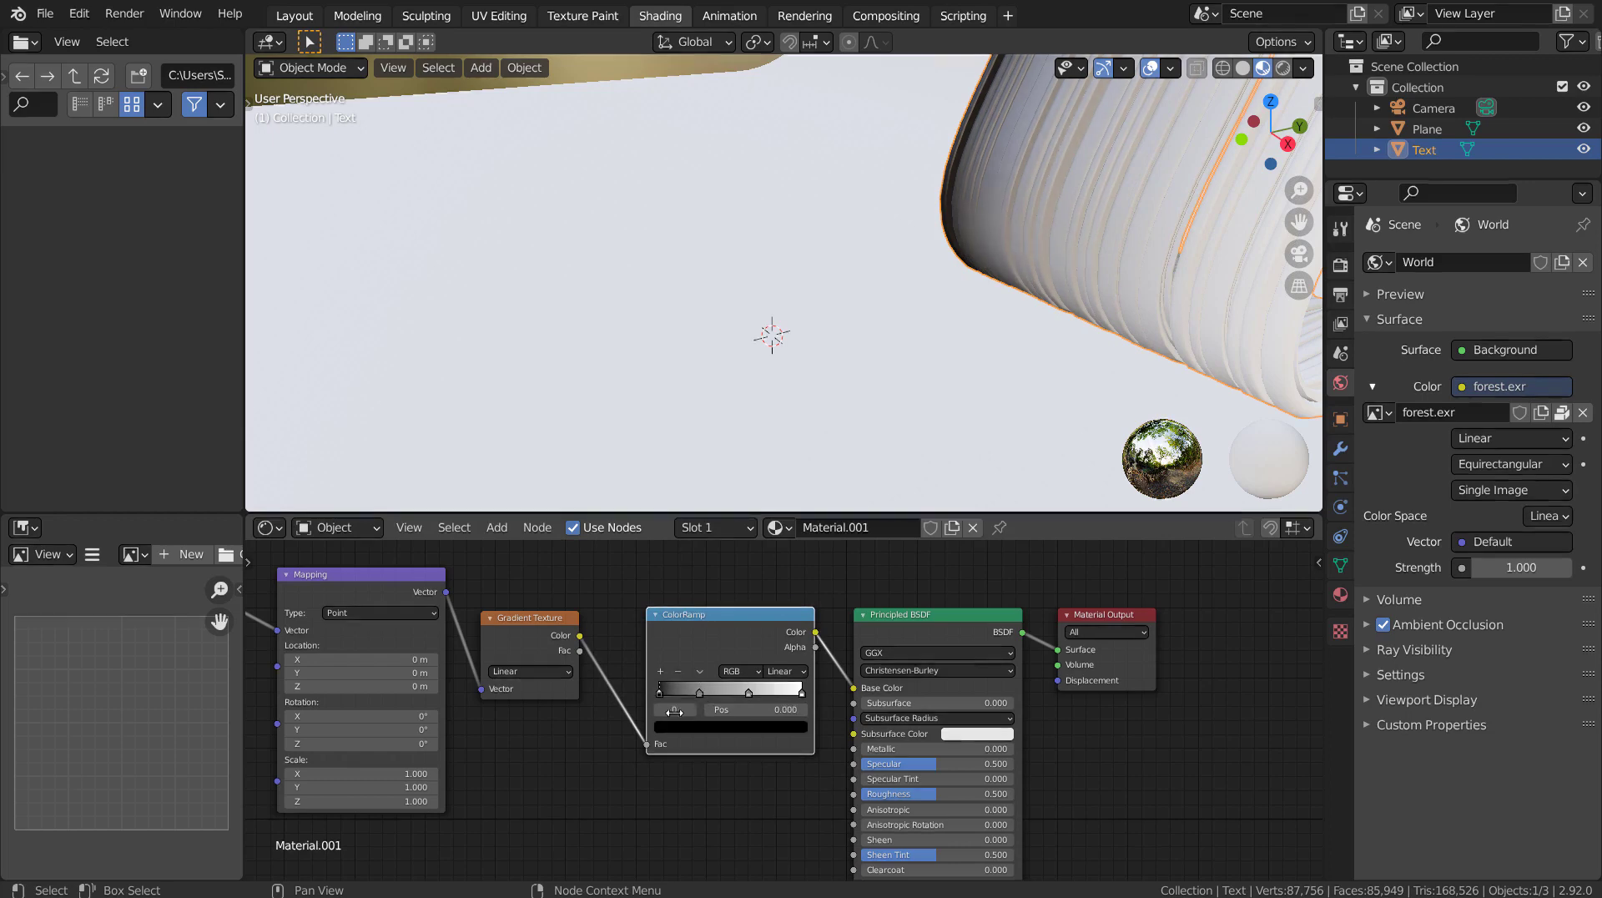
left_click(684, 724)
left_click_drag(774, 618, 774, 527)
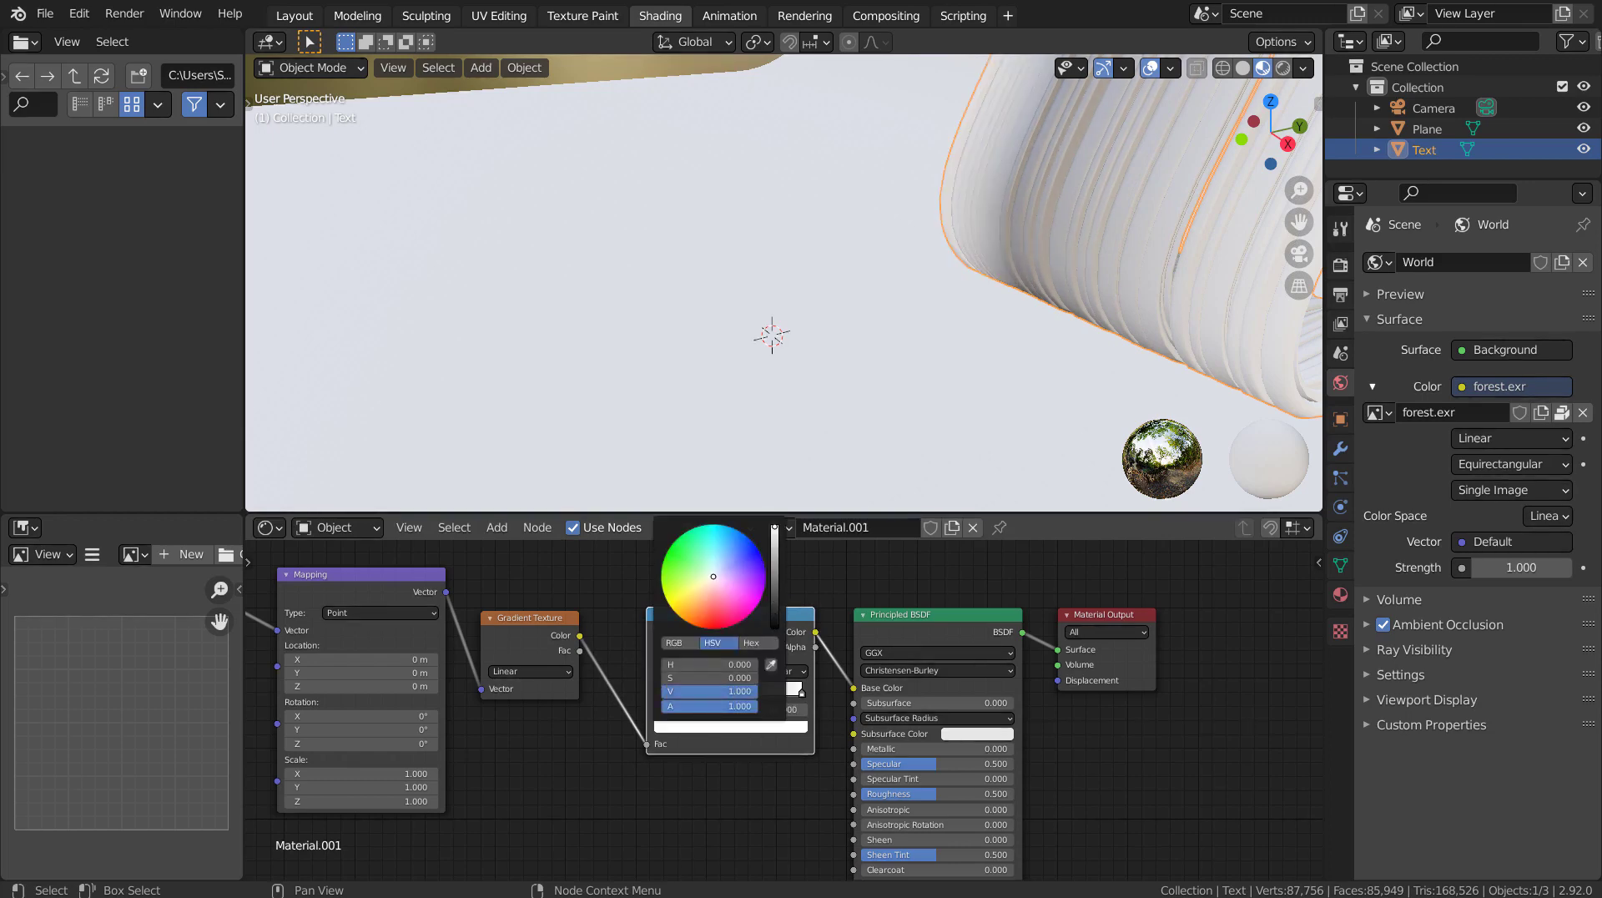
left_click_drag(730, 597, 714, 628)
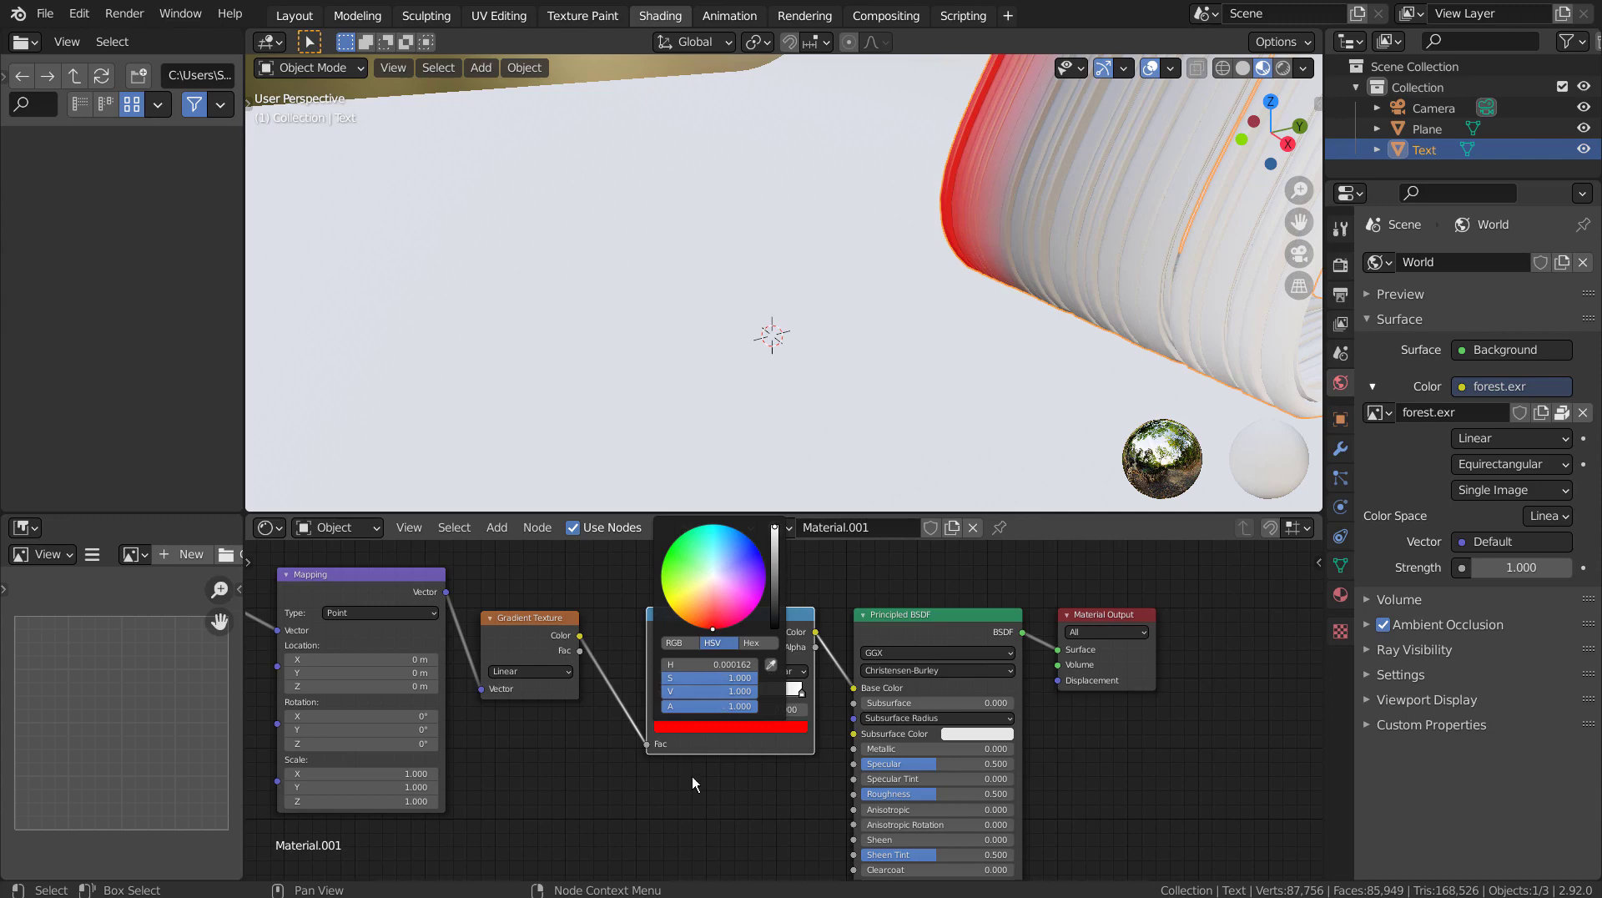
left_click(698, 693)
left_click(707, 728)
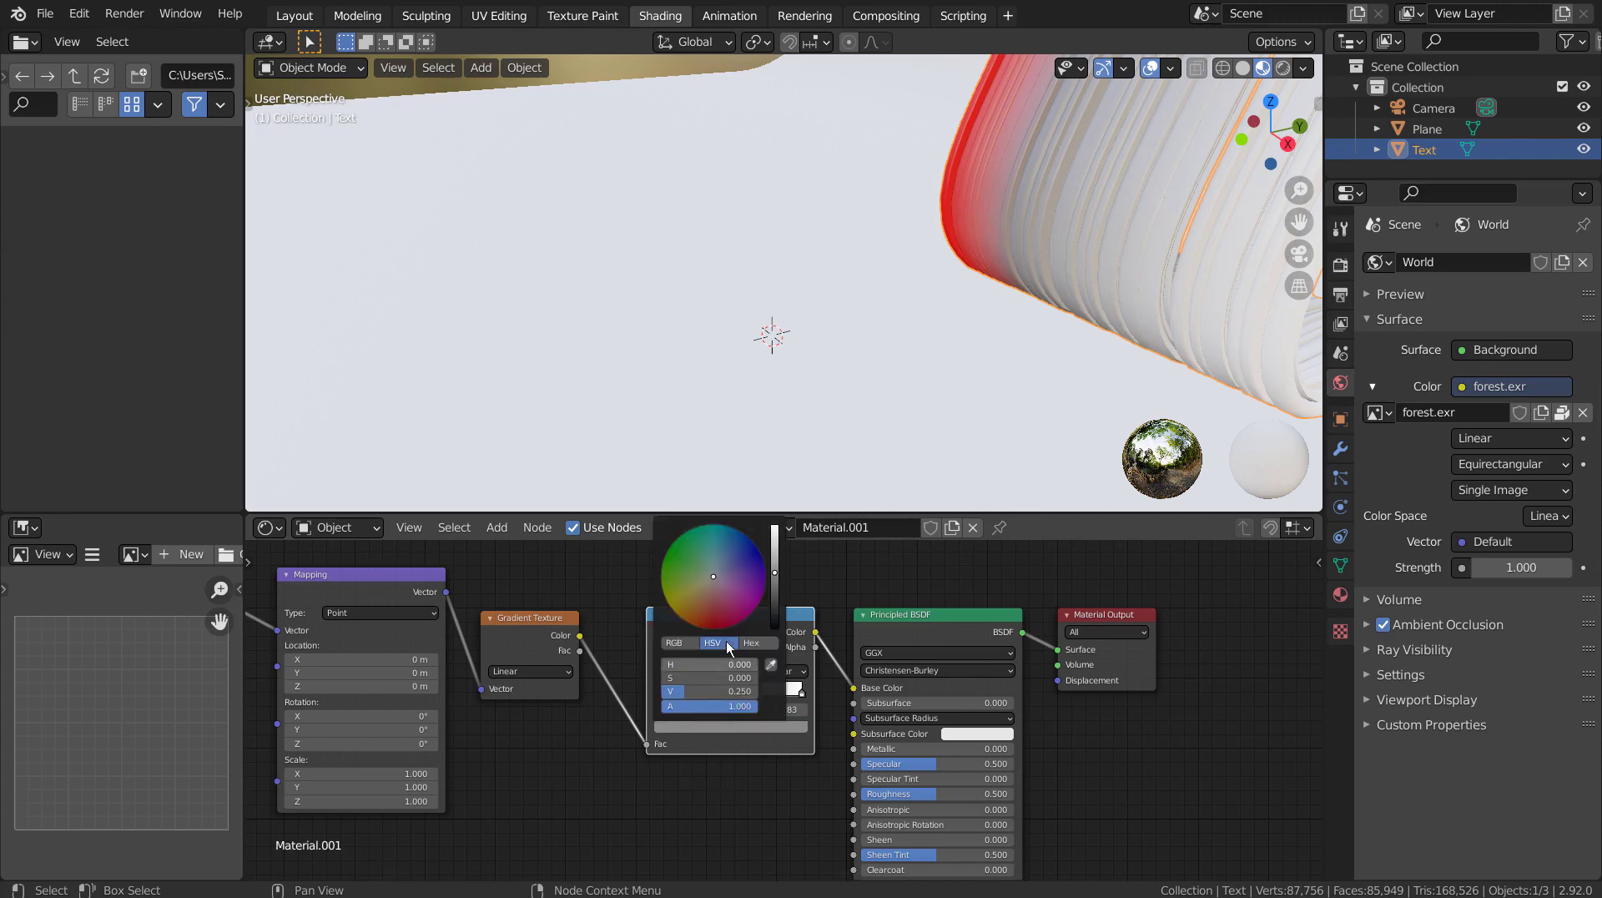
scroll(735, 583, "up", 15)
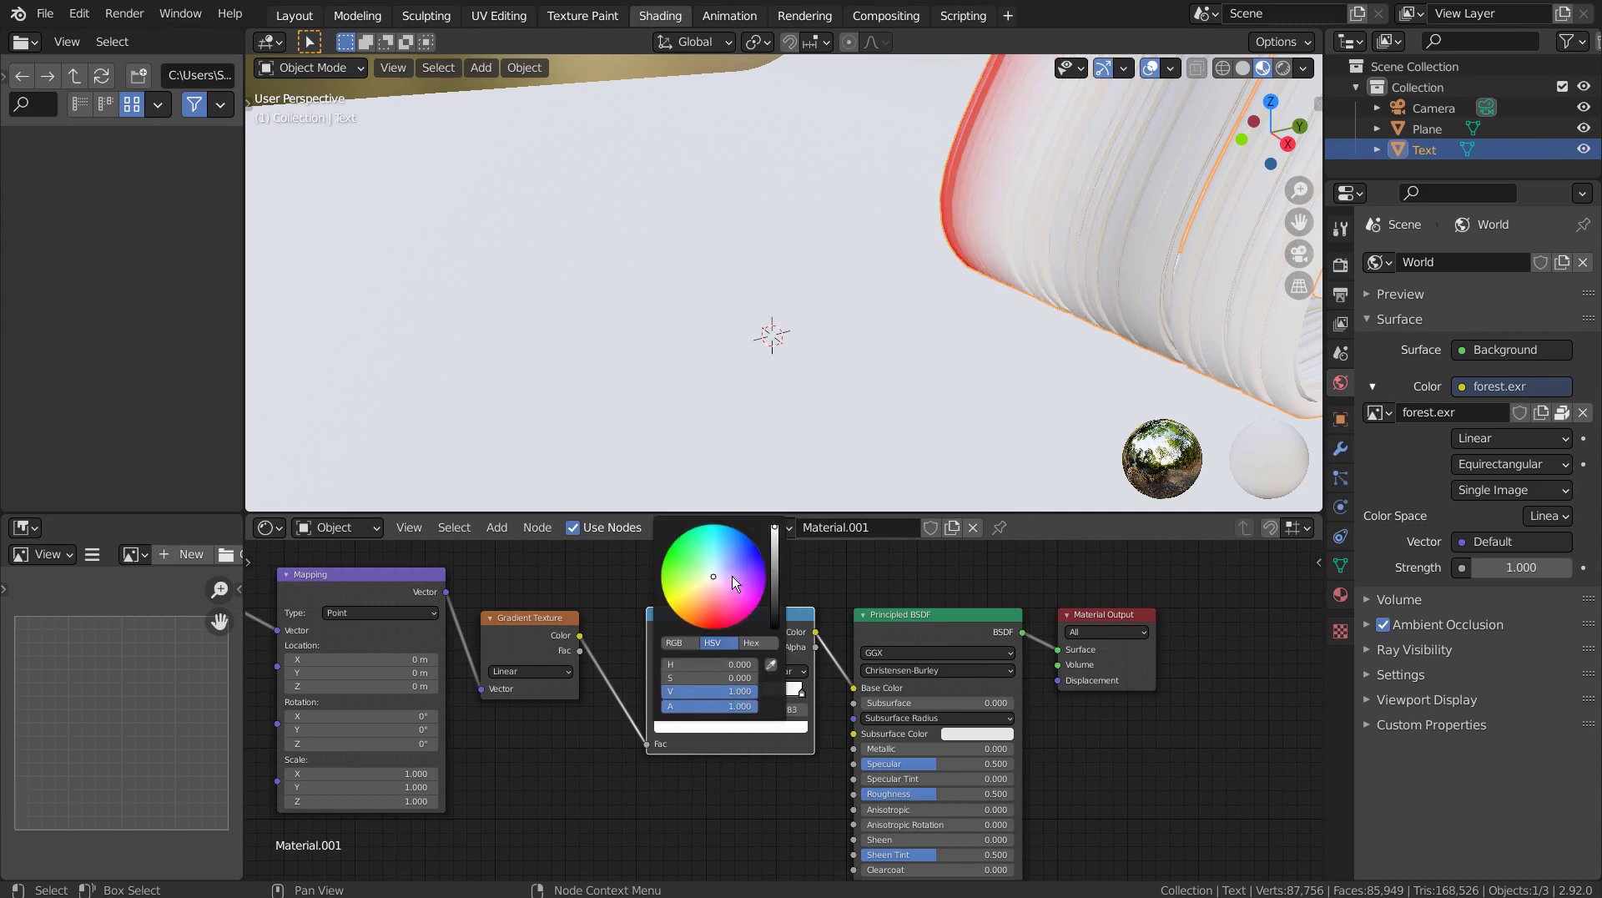
left_click(672, 598)
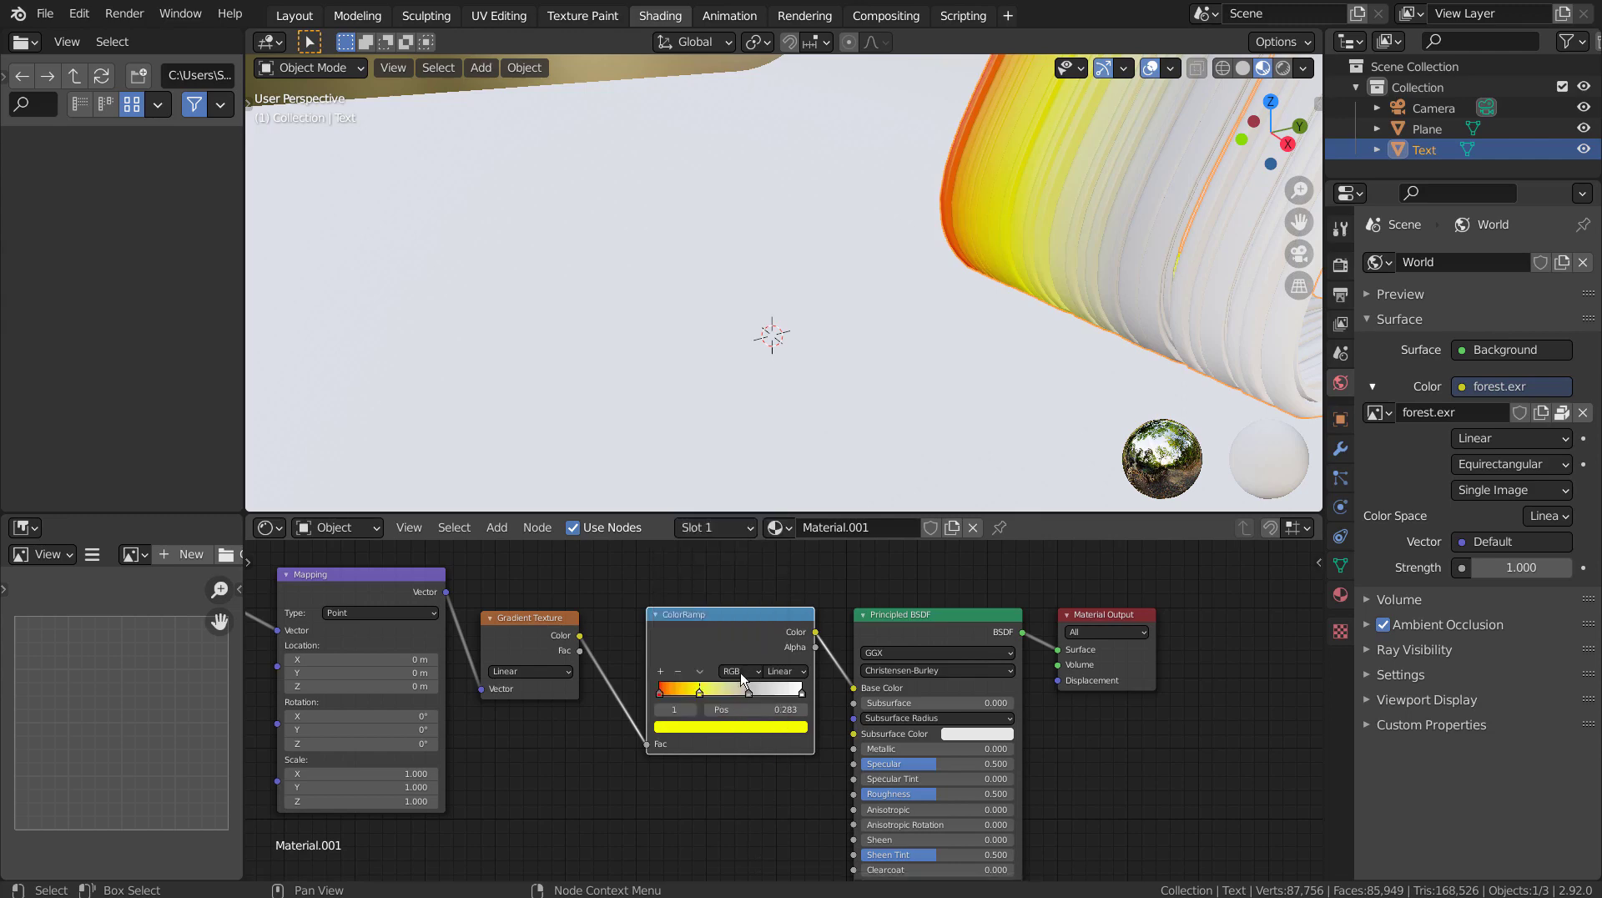
Step: Colour the ColorRamp's third stop bright green and its last stop blue with a hue of 0.637
left_click(747, 692)
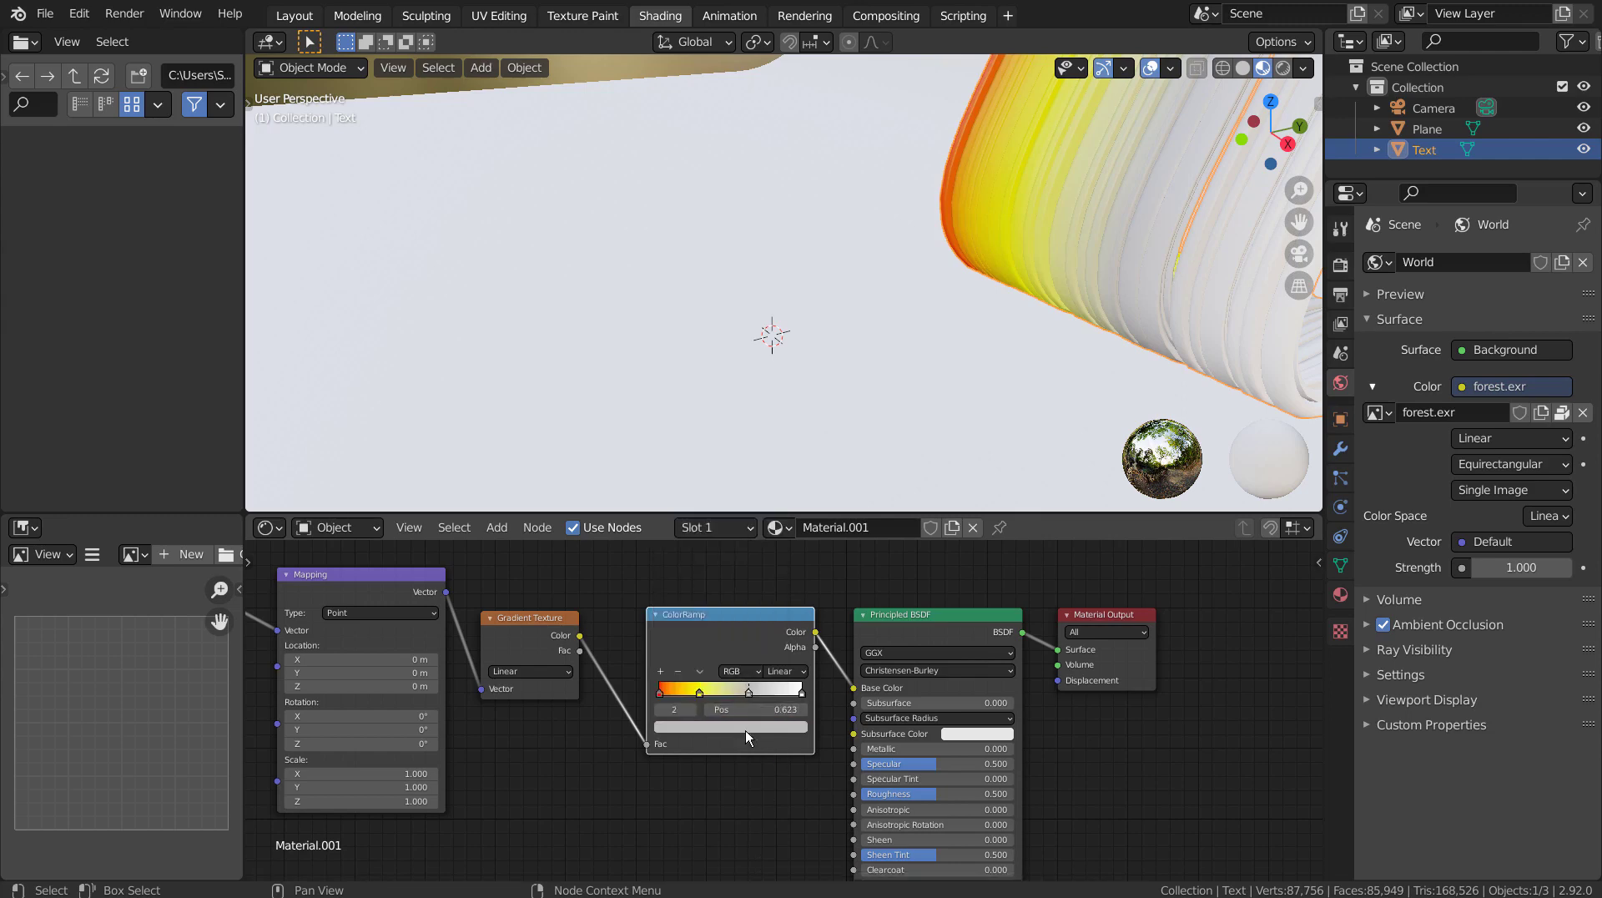
left_click(744, 727)
left_click(692, 563)
left_click_drag(692, 563, 669, 547)
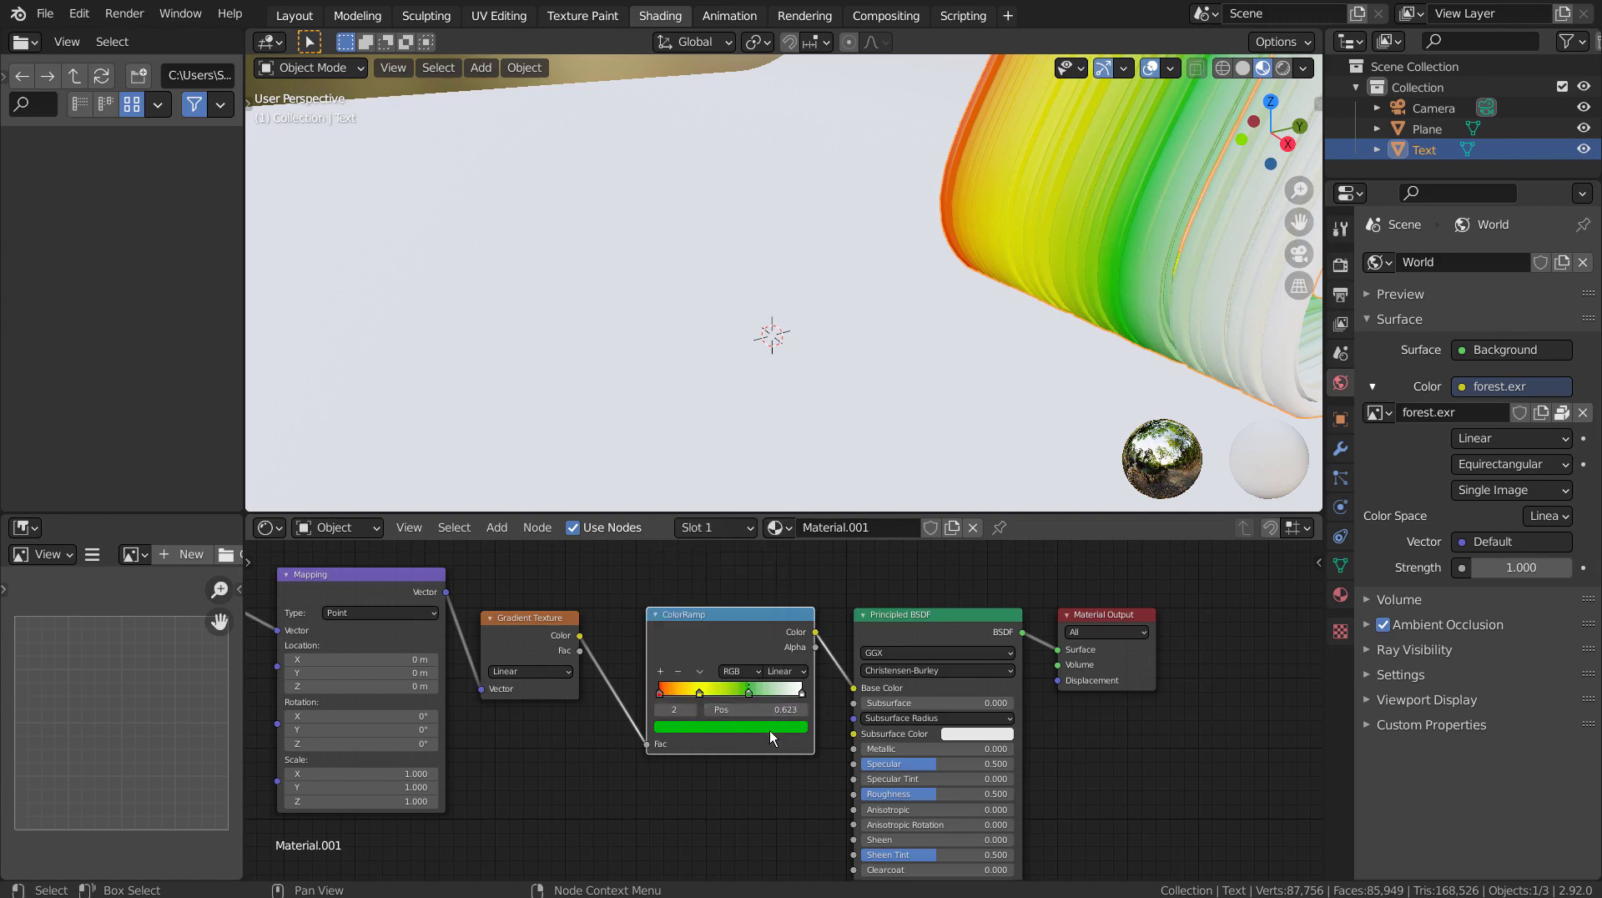
left_click(738, 727)
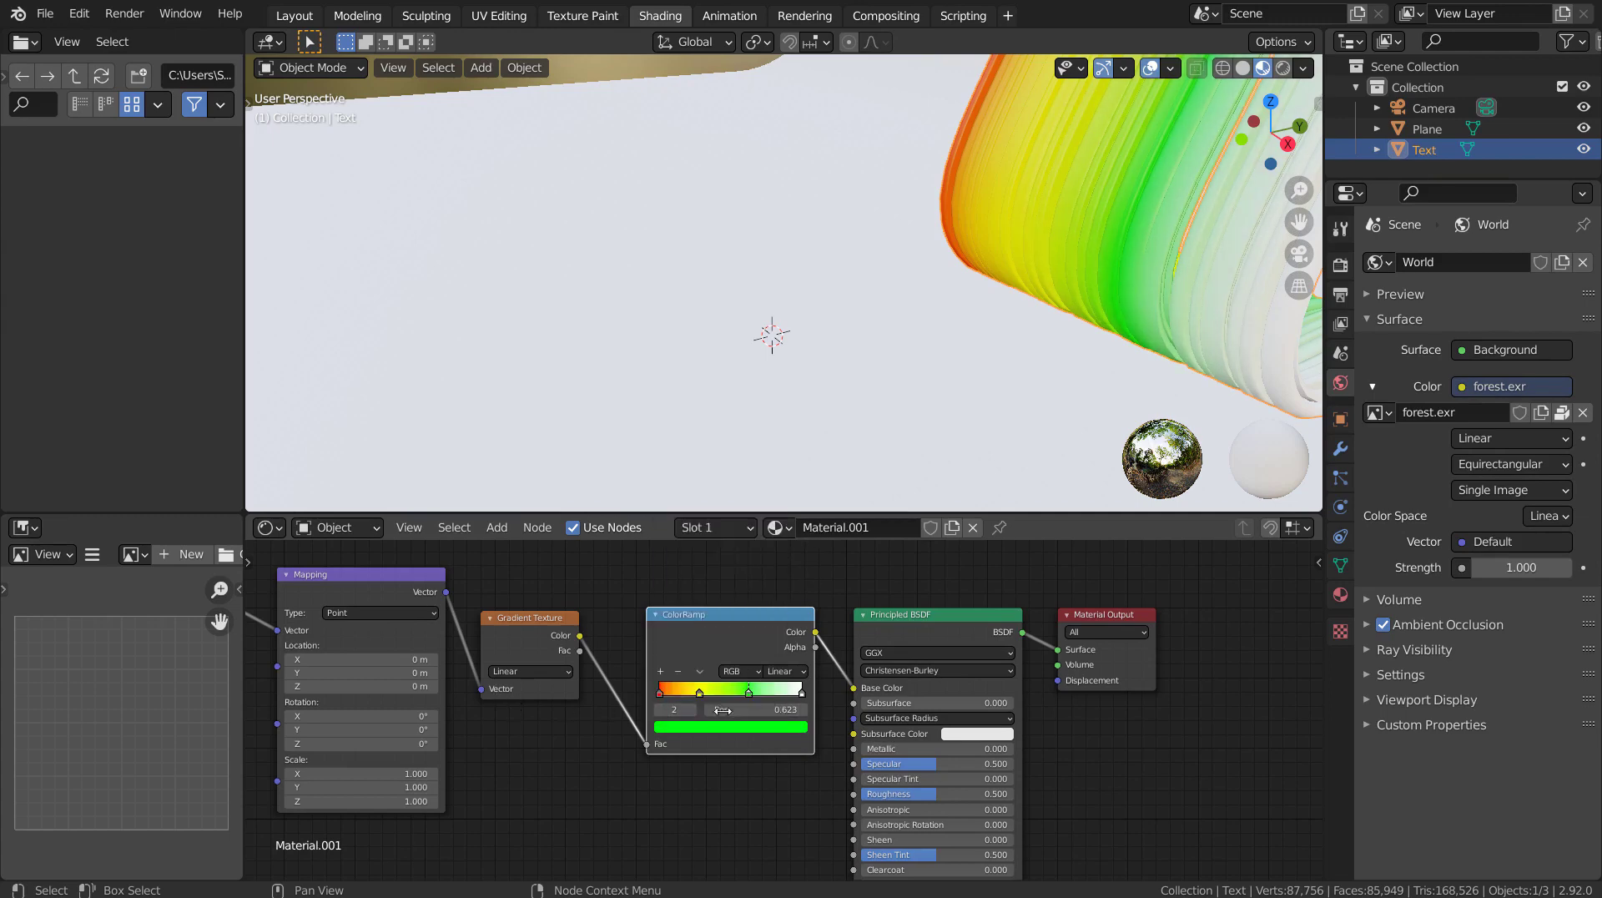
left_click(799, 693)
left_click(764, 727)
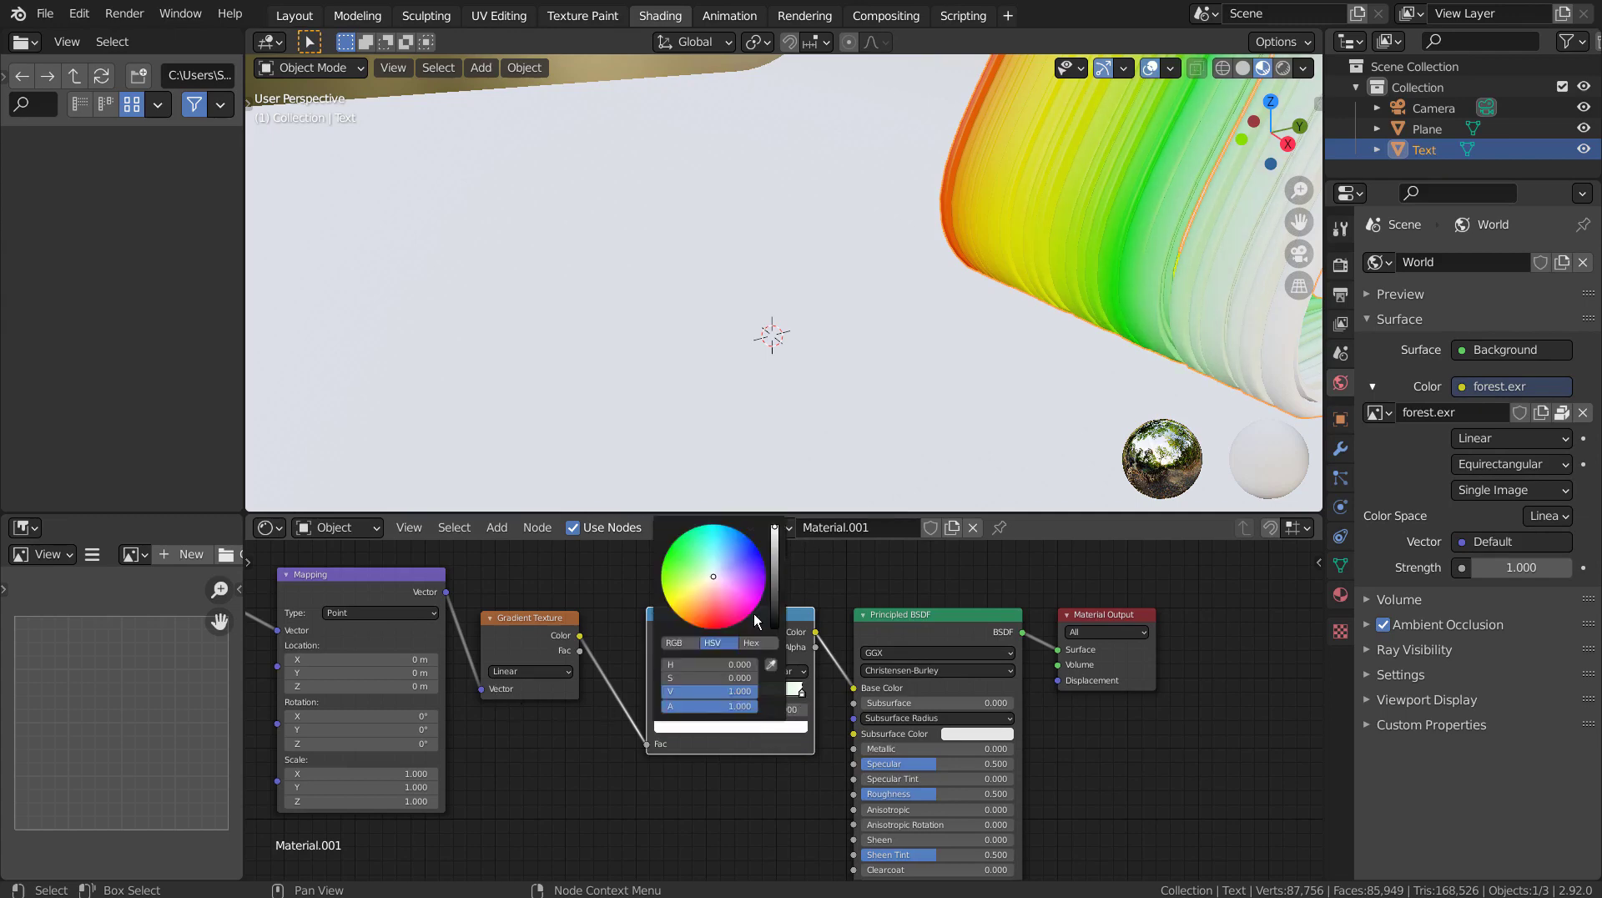
left_click(743, 532)
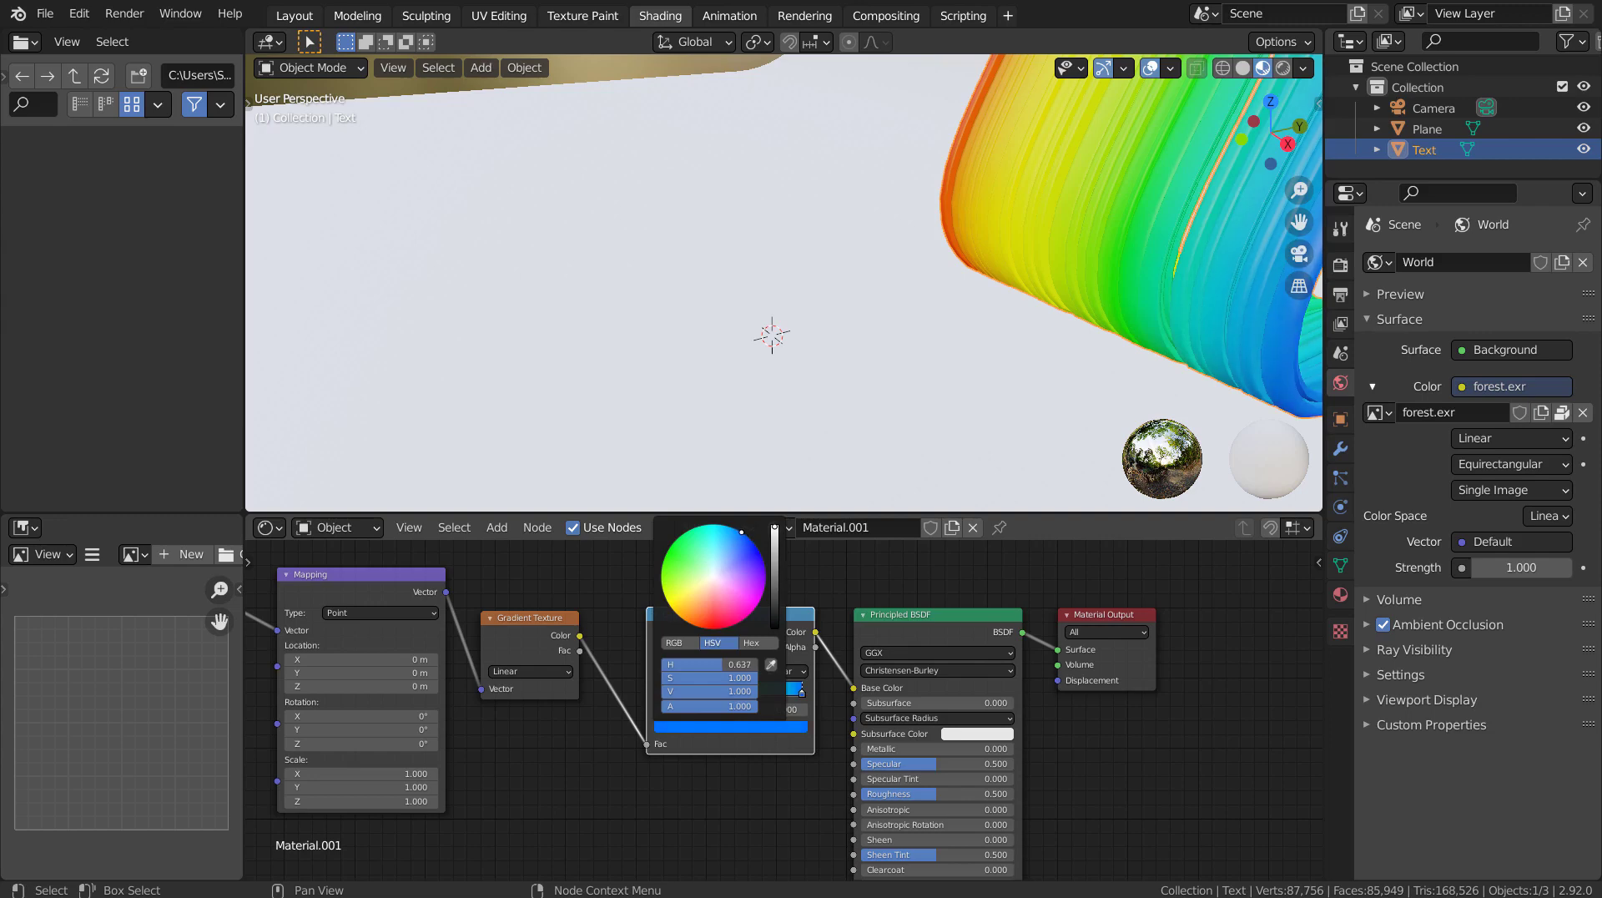
Step: Frame the text from the front and change the ColorRamp's second stop to a pale blue
middle_click_drag(990, 451, 789, 334, "shift")
scroll(743, 352, "up", 3)
left_click(700, 692)
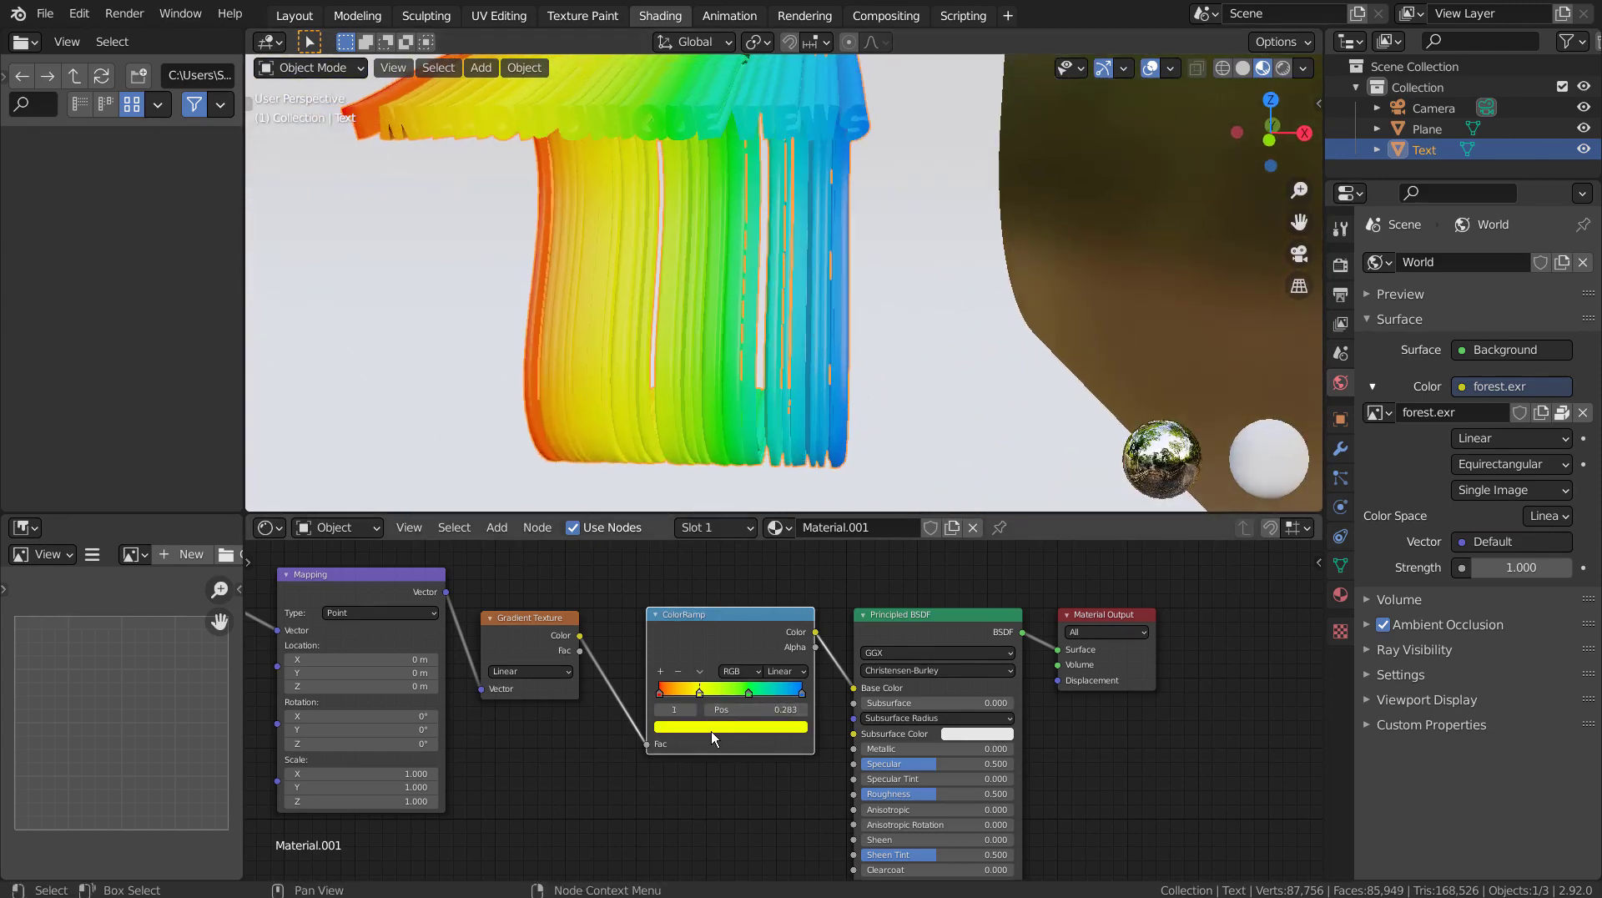
left_click(713, 727)
left_click(740, 588)
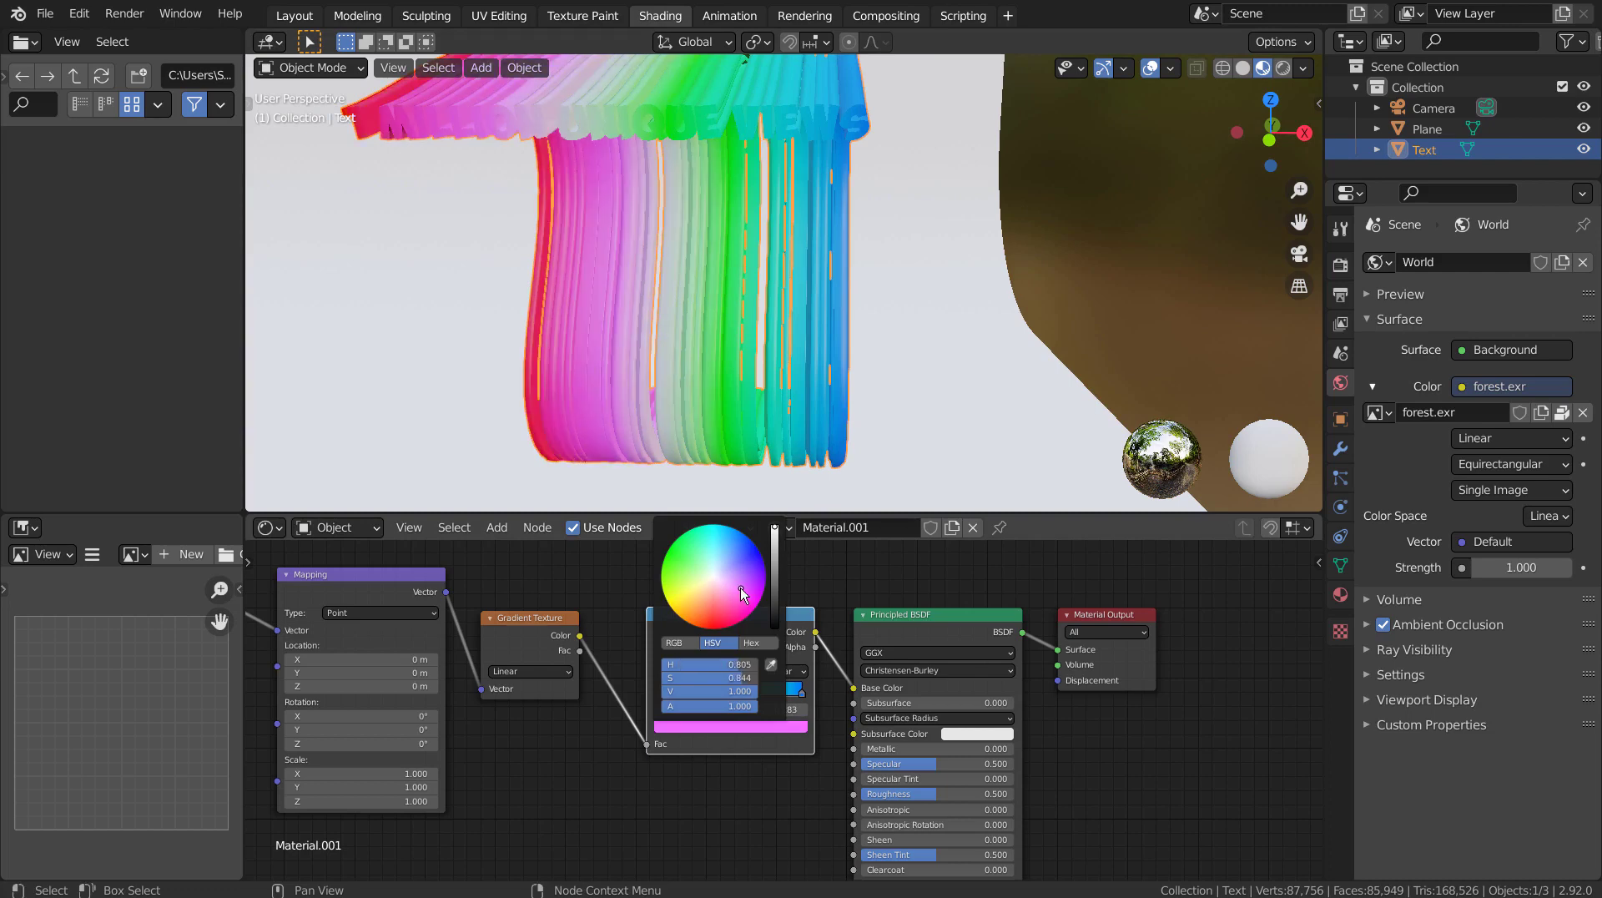
left_click(718, 593)
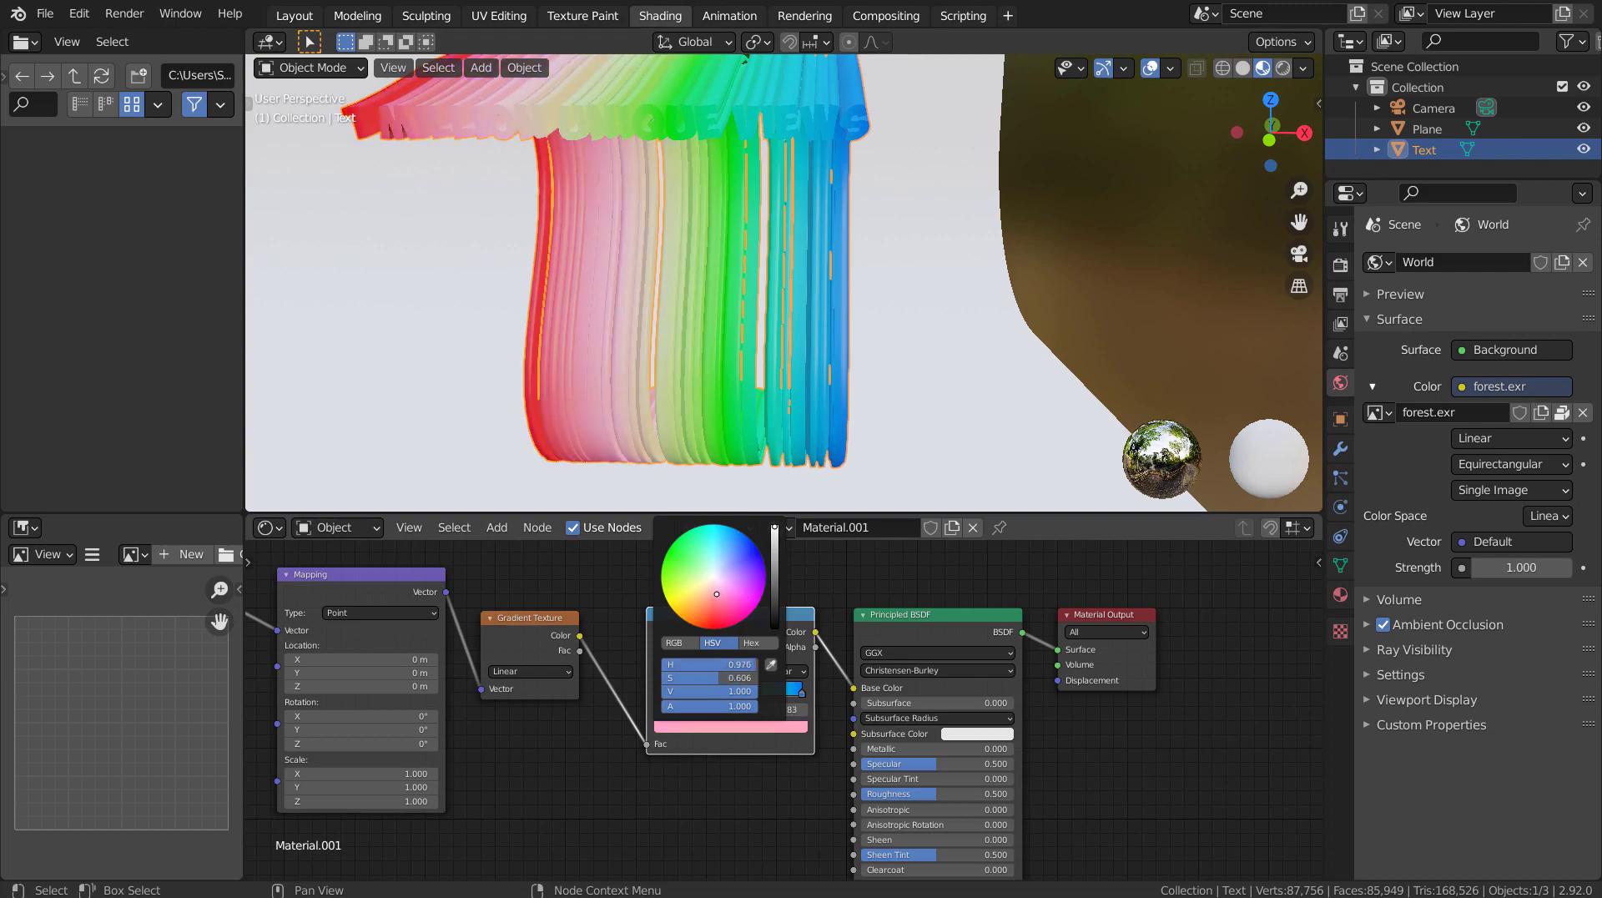
left_click_drag(719, 595, 725, 568)
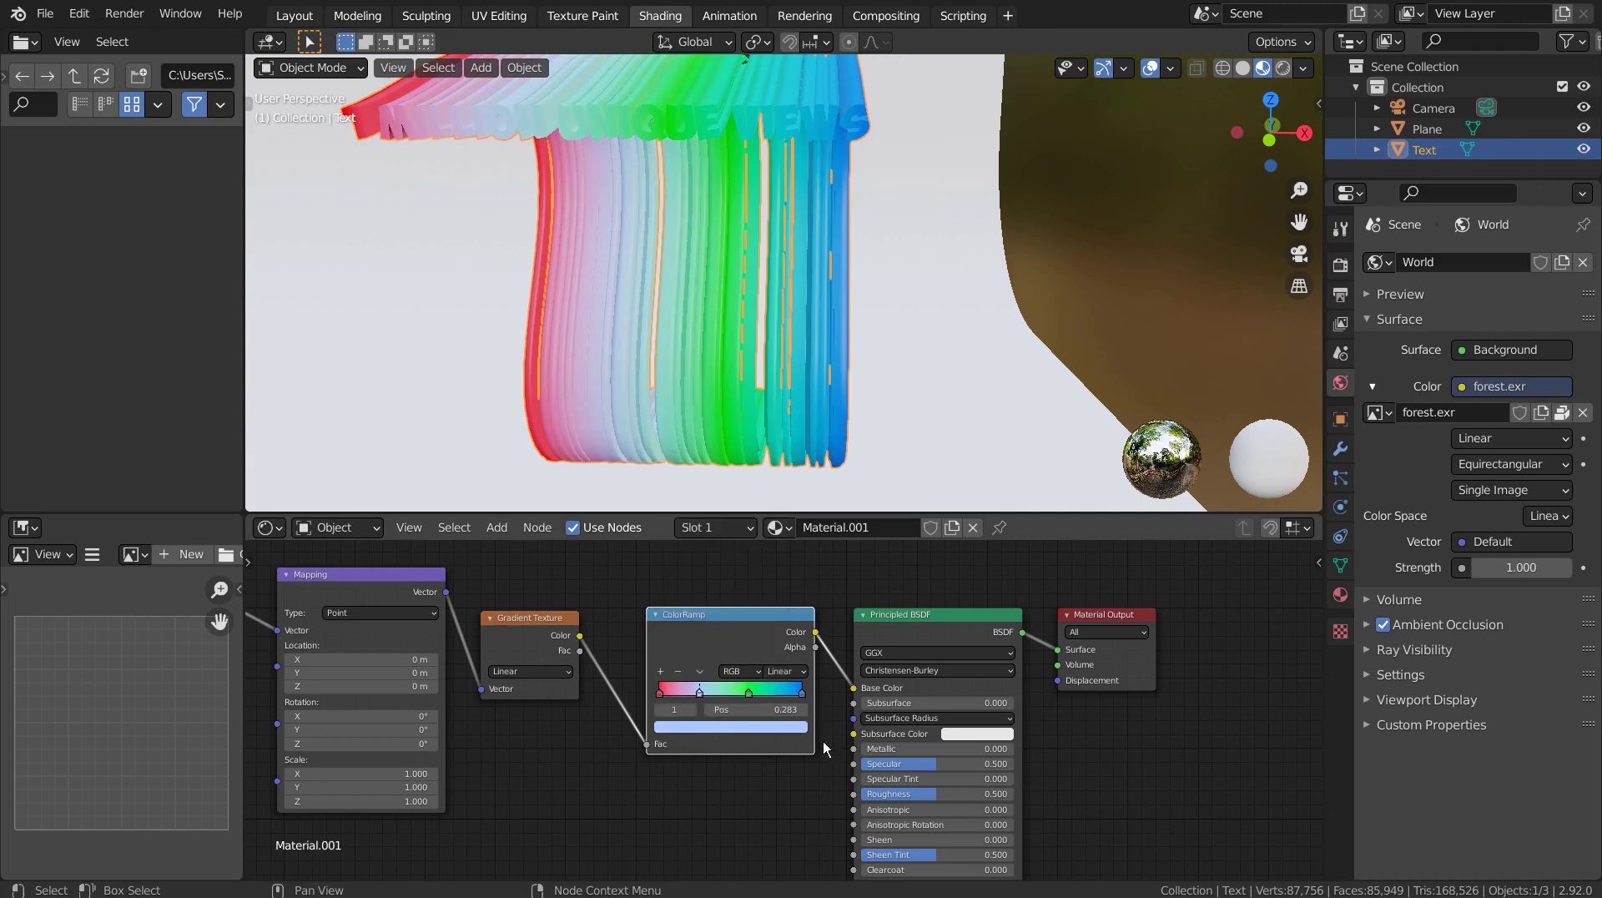
Step: Recolour the ColorRamp's third stop orange and its second stop golden yellow with a hue of 0.112
left_click(748, 694)
left_click(754, 728)
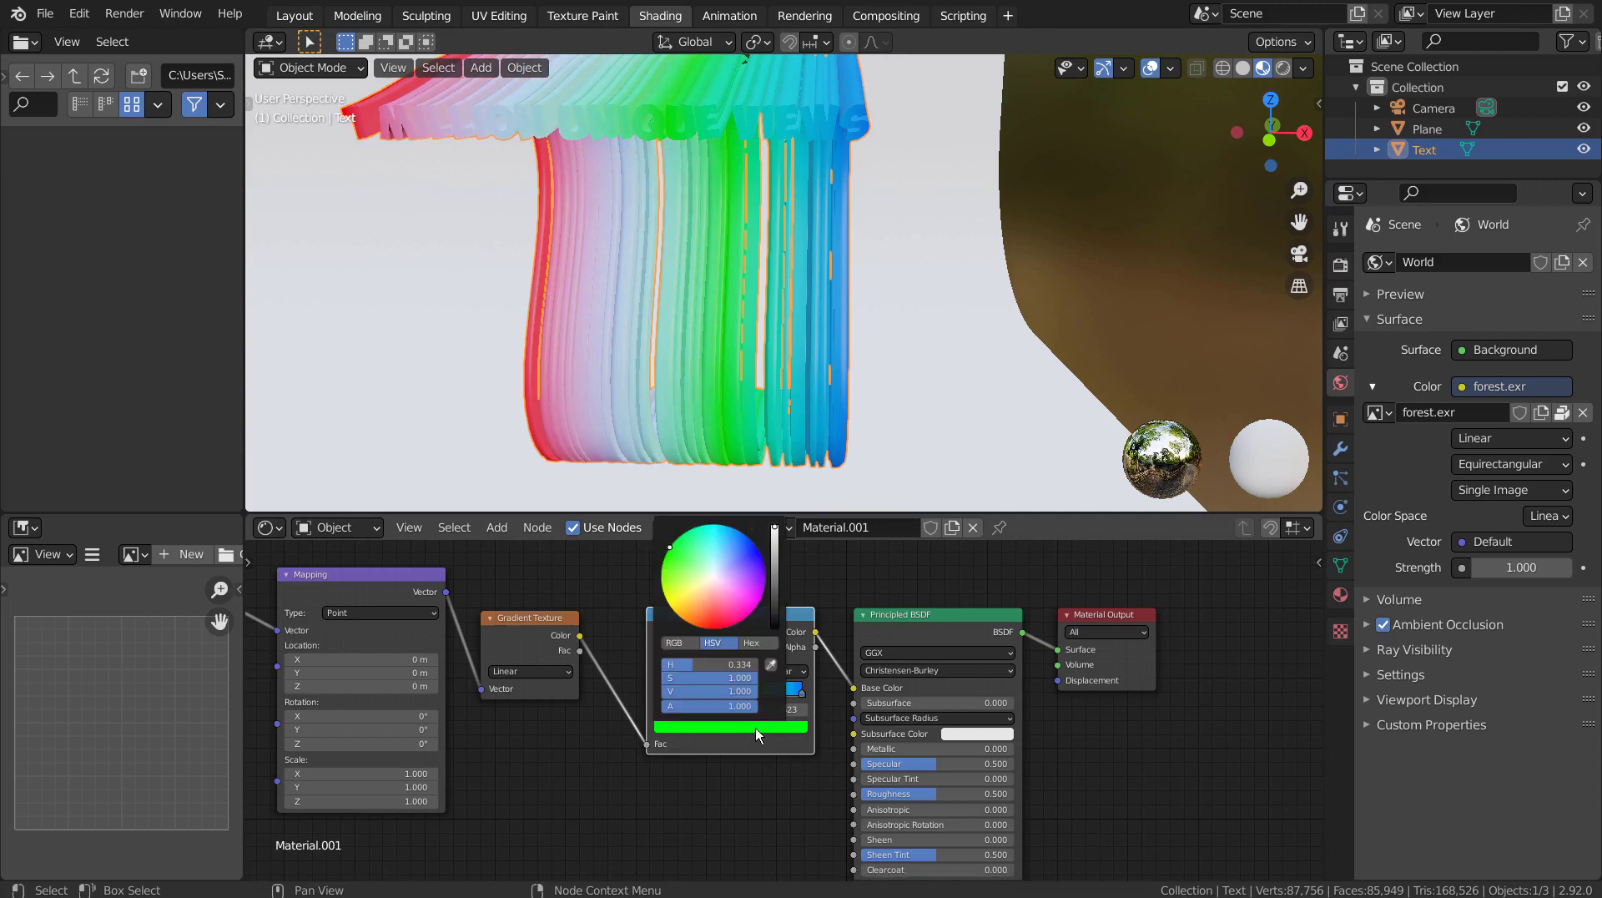
left_click(668, 599)
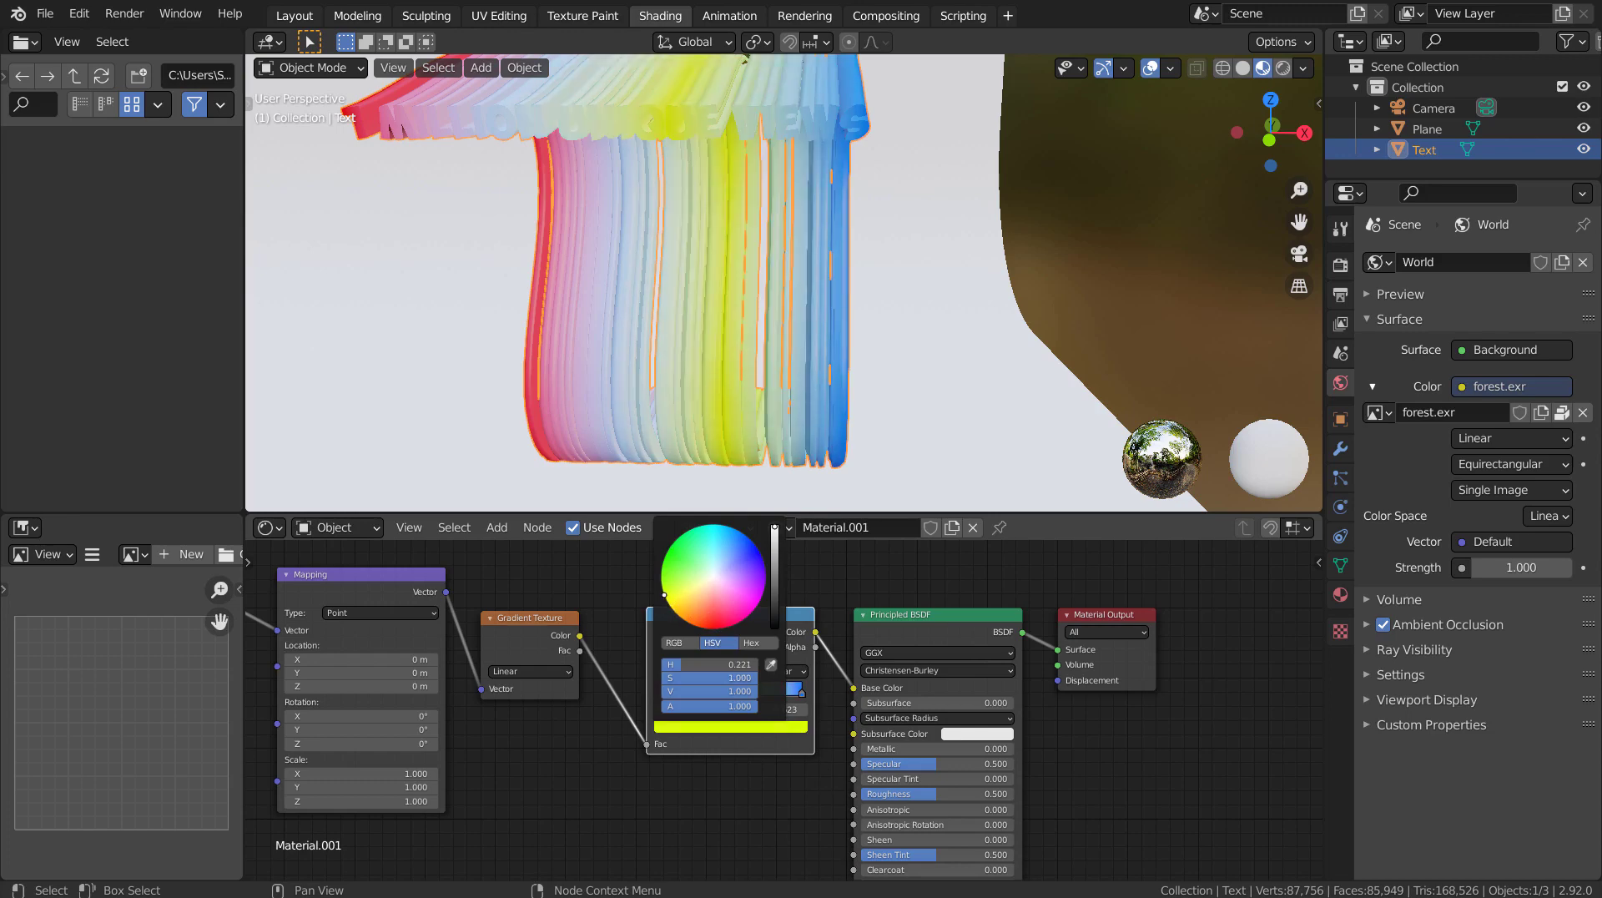
left_click(689, 614)
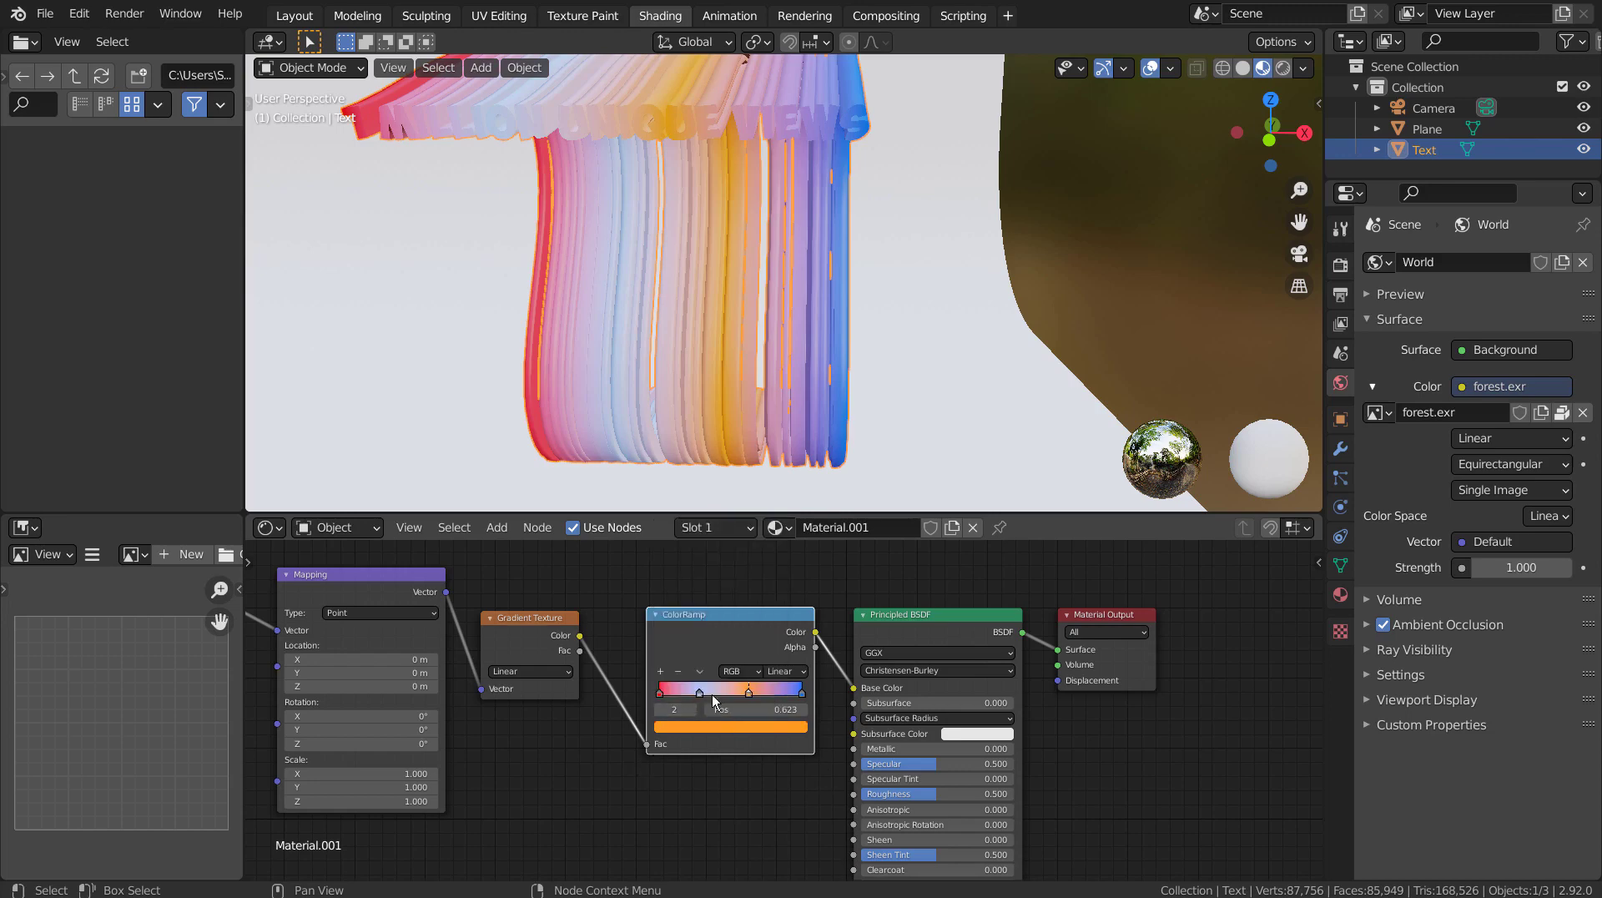
key("ctrl+v")
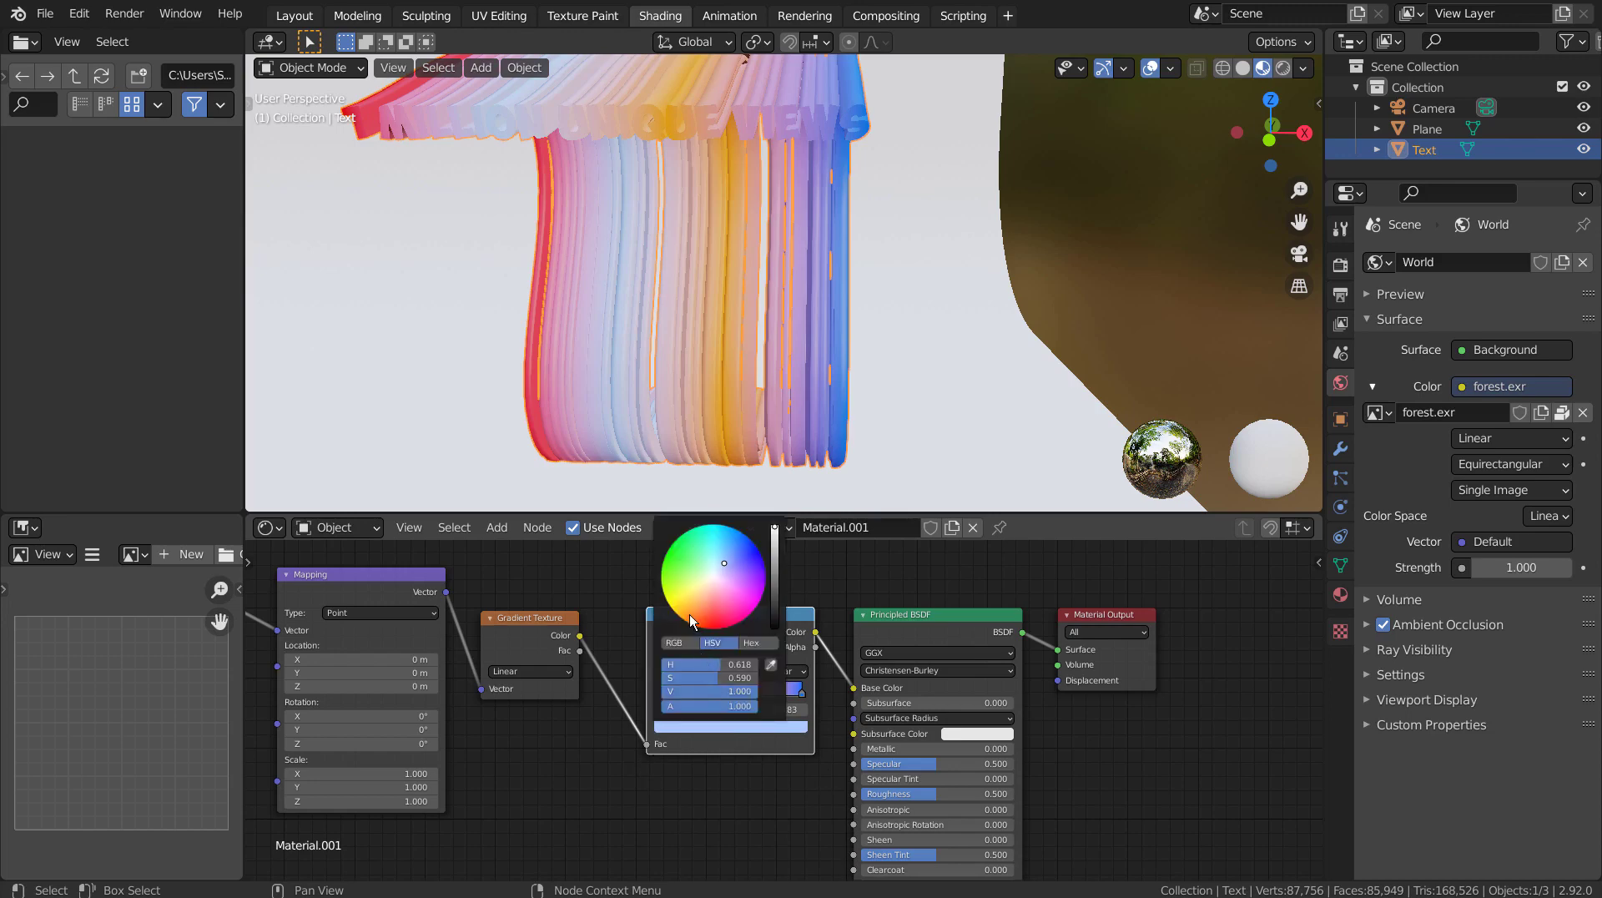
left_click(679, 599)
left_click_drag(669, 604, 673, 609)
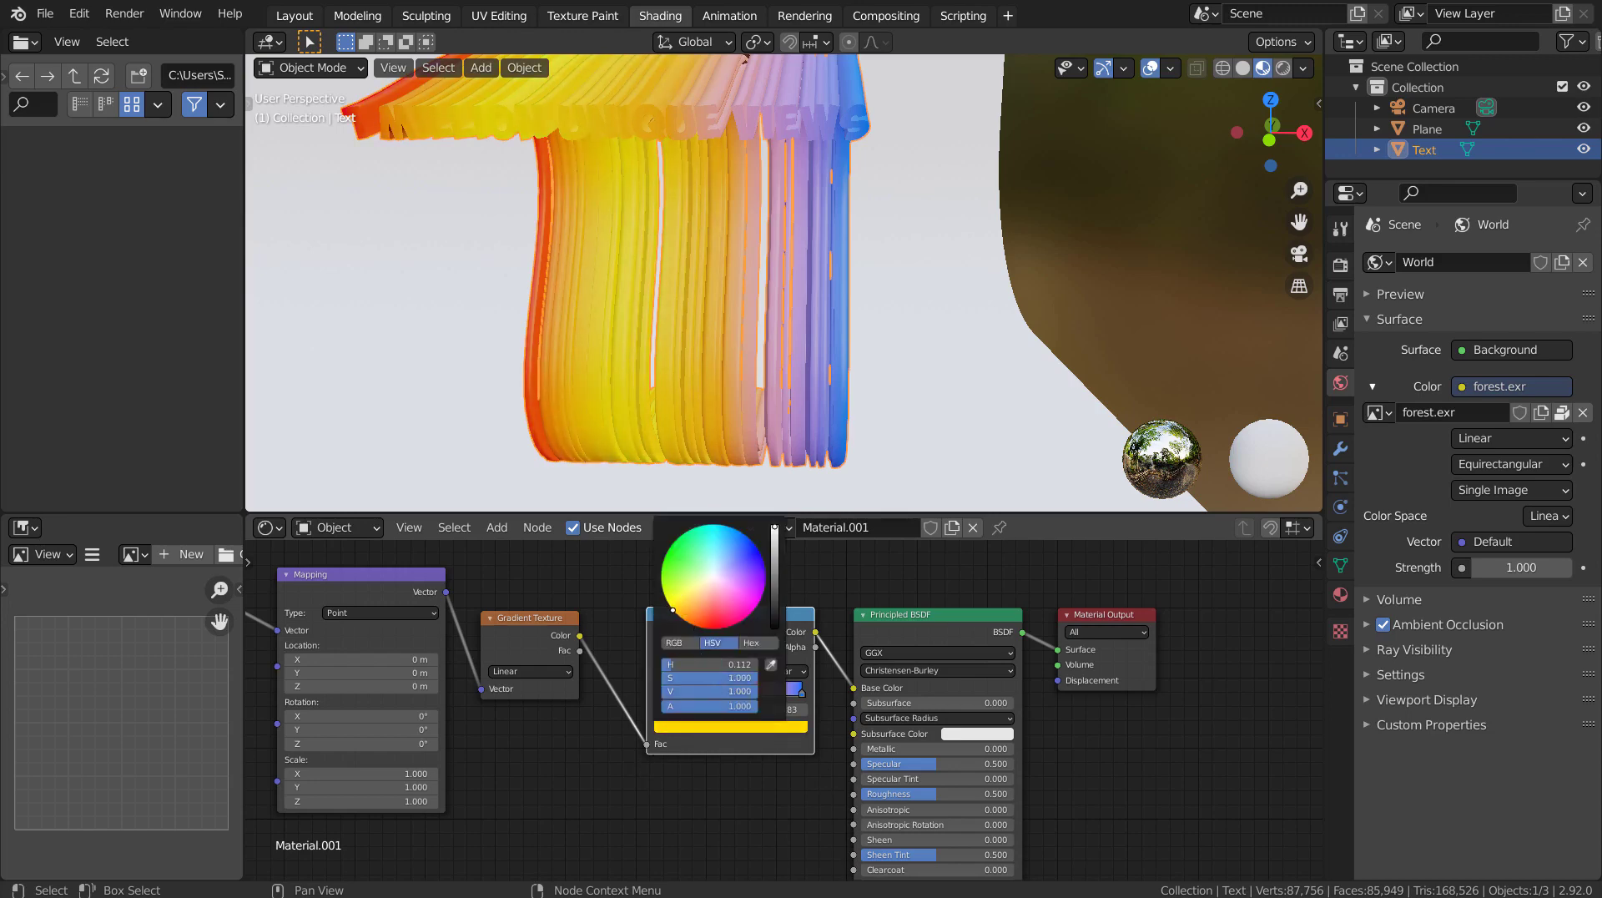
Step: Change the ColorRamp's last stop to bright lime green and set the Mapping node's Y rotation to 90°
left_click(800, 694)
left_click(777, 727)
mouse_move(678, 580)
left_mouse_down()
mouse_move(665, 555)
mouse_move(662, 585)
left_mouse_up()
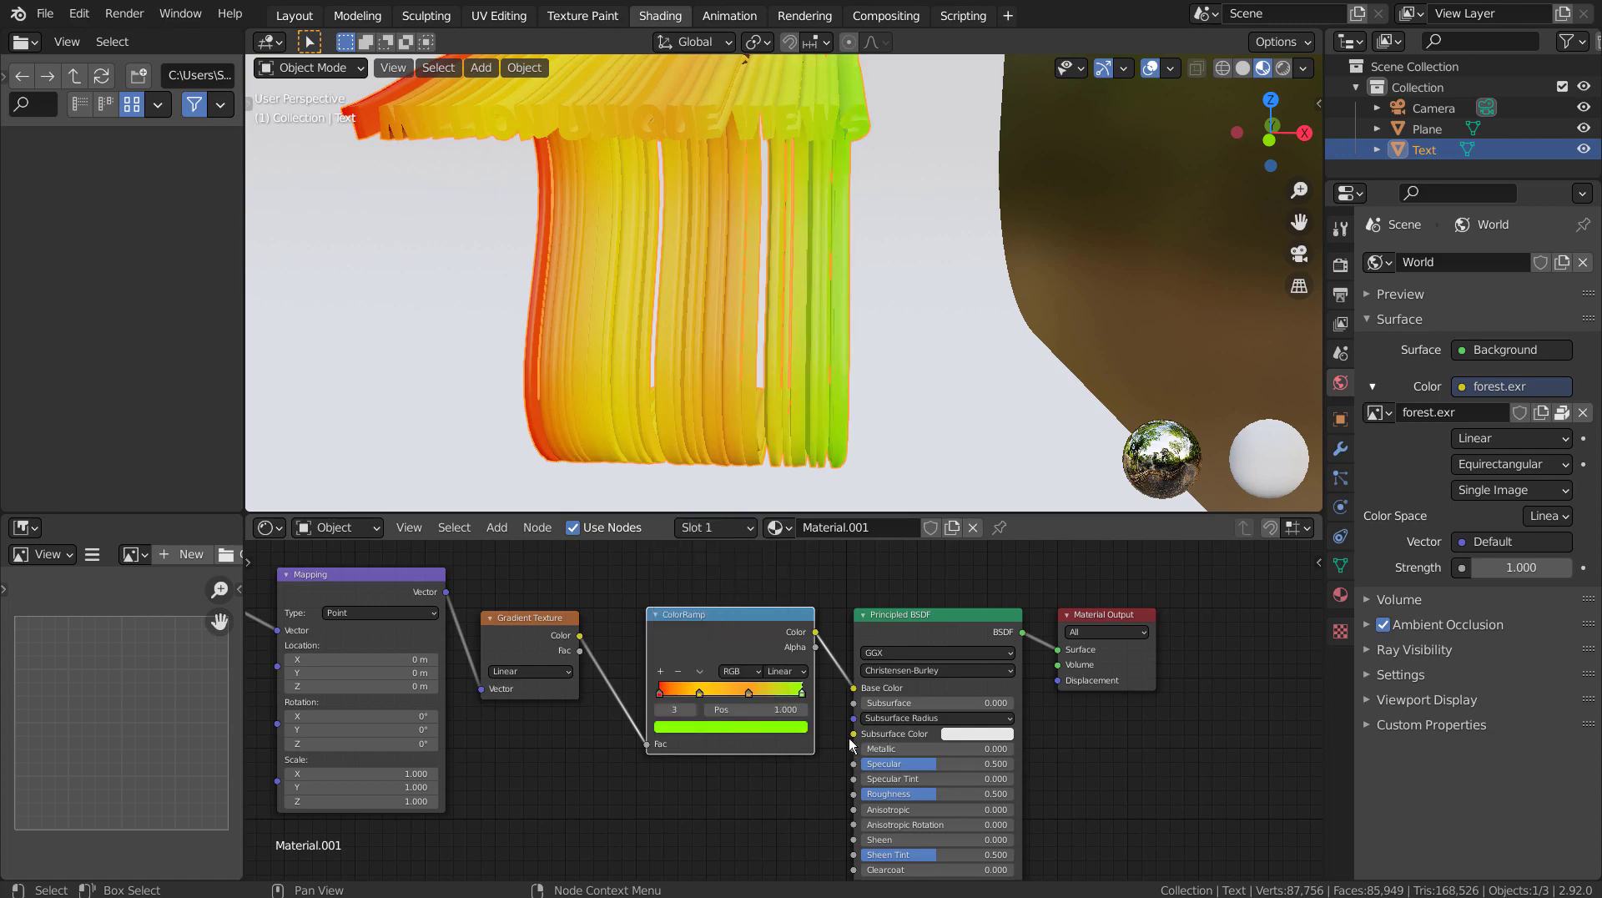
mouse_move(434, 728)
left_mouse_down()
mouse_move(480, 728)
mouse_move(413, 727)
left_mouse_up()
middle_click_drag(584, 392, 904, 311)
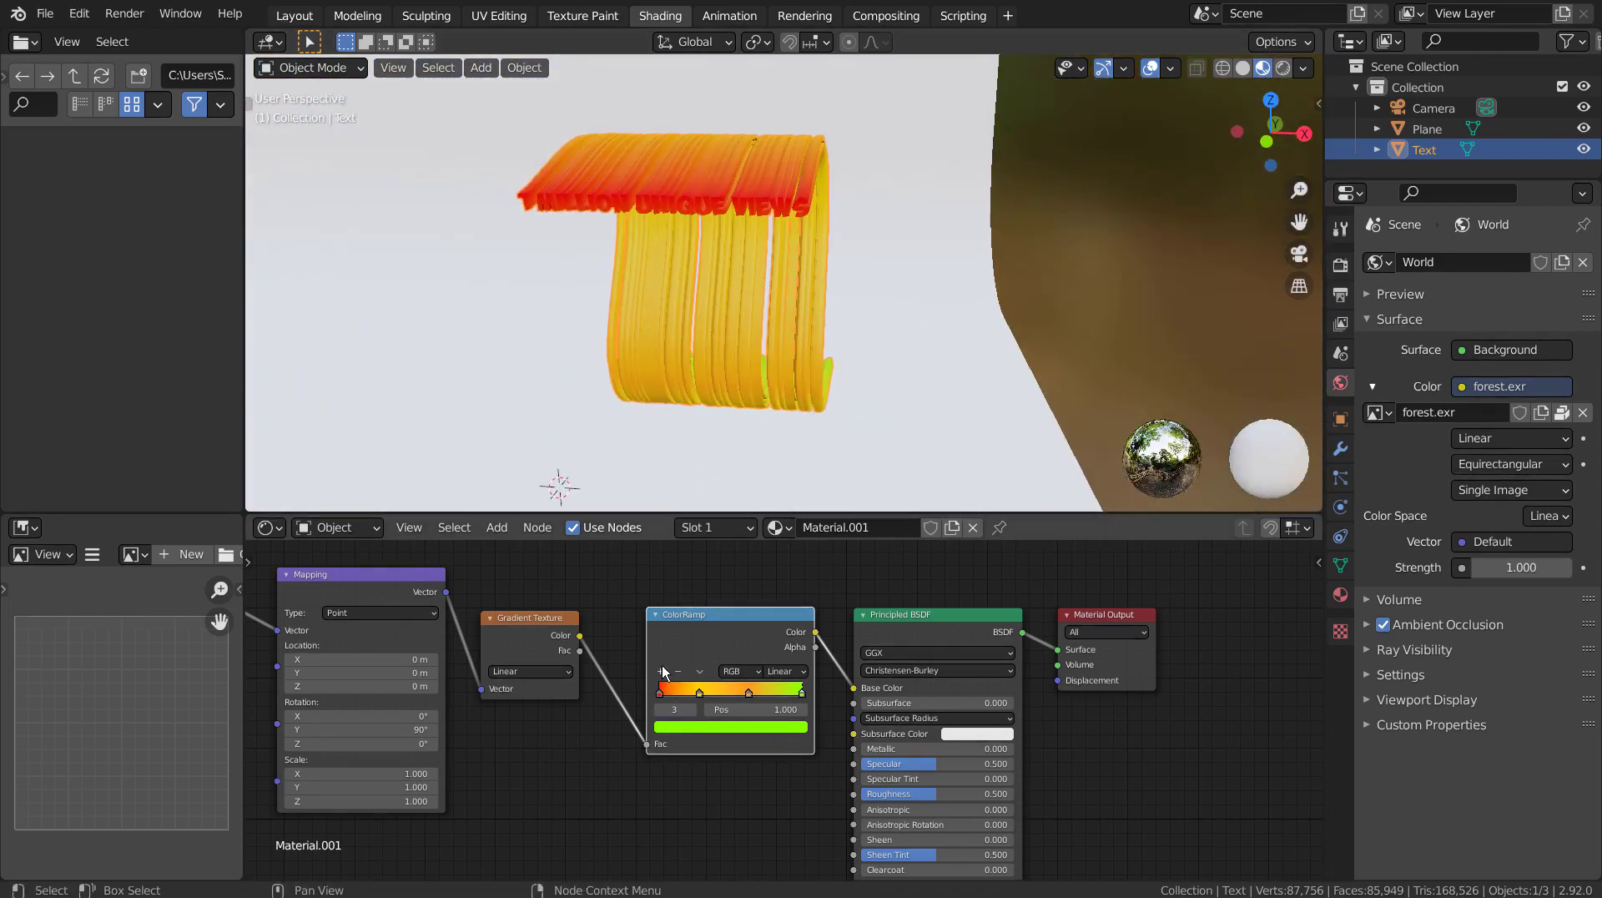
Step: Add a stop between the ColorRamp's first two stops and recolour the first stop salmon orange
left_click(662, 692)
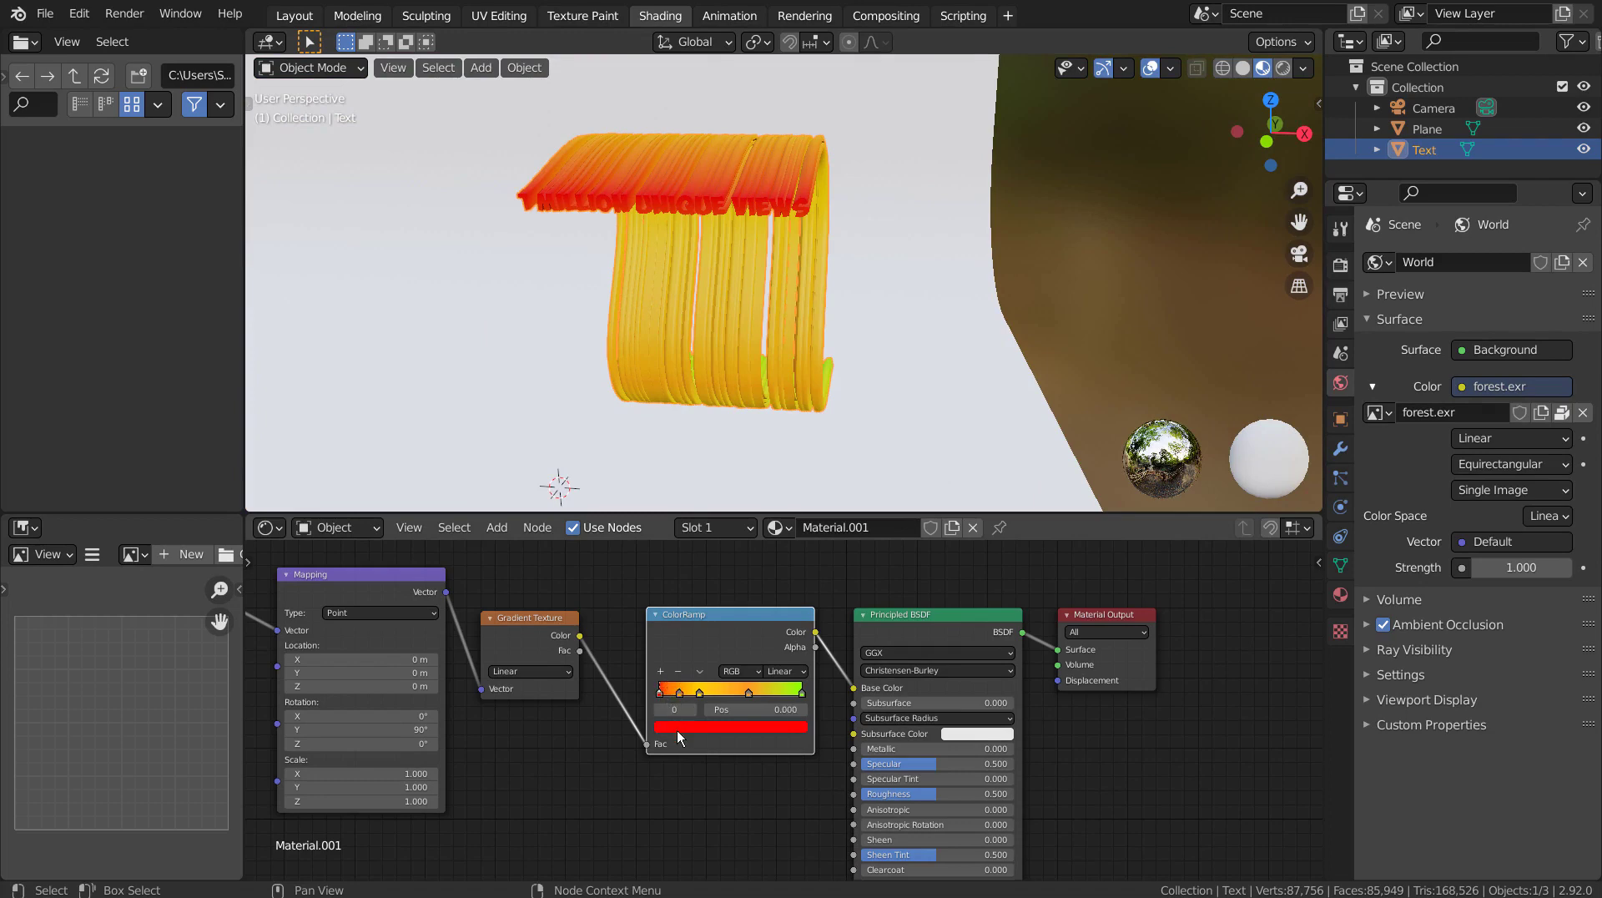
left_click(677, 727)
left_click(714, 577)
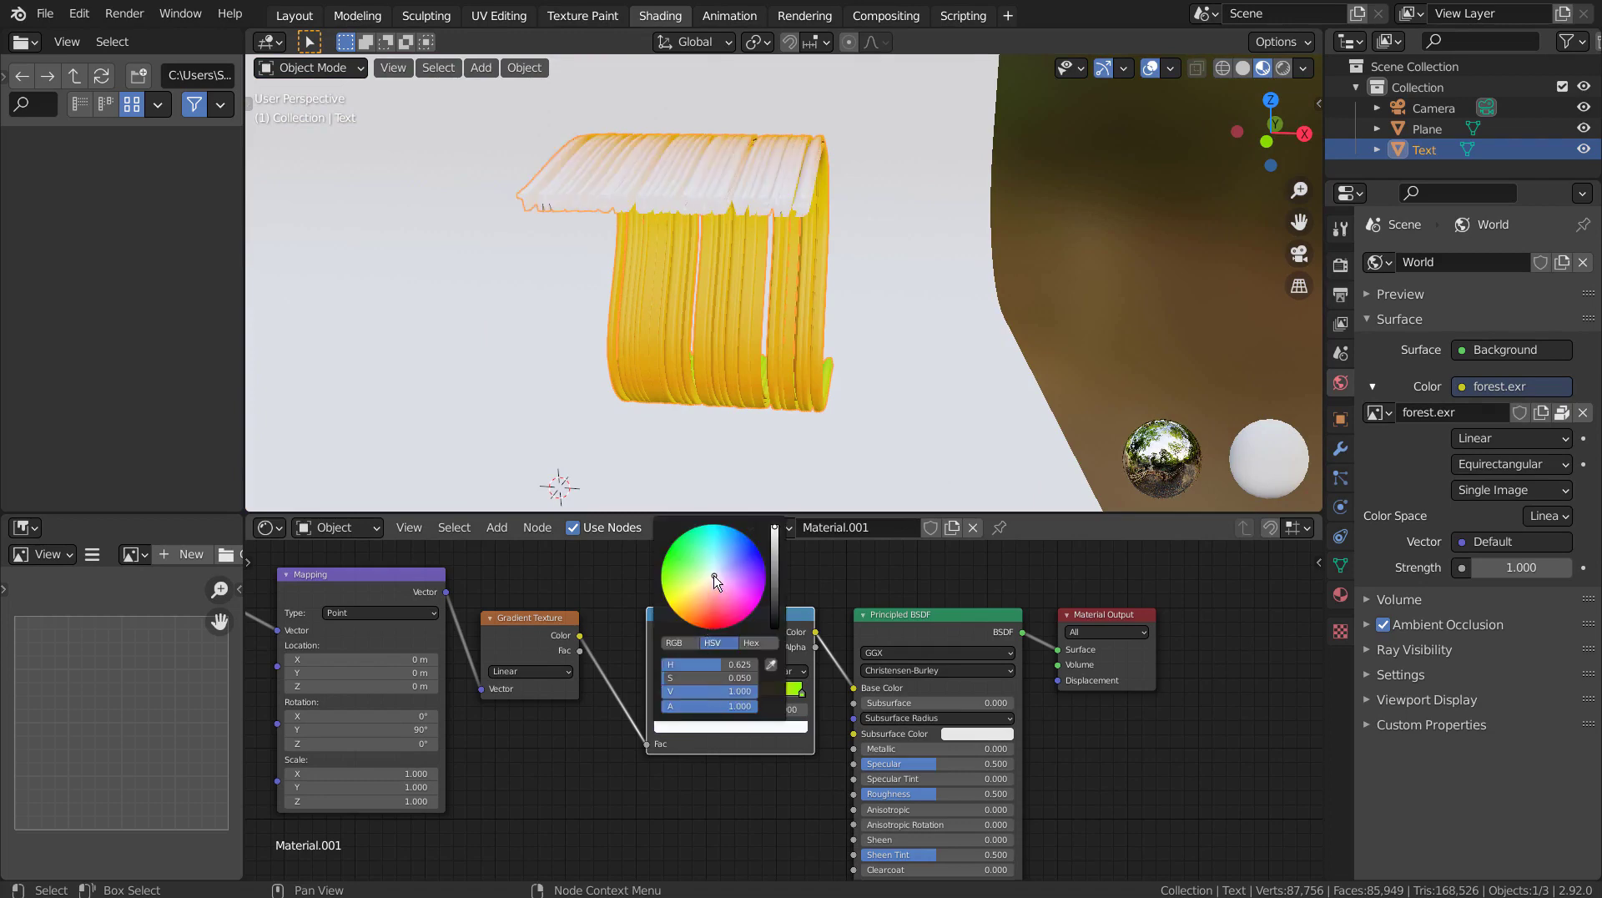
left_click_drag(714, 575, 707, 608)
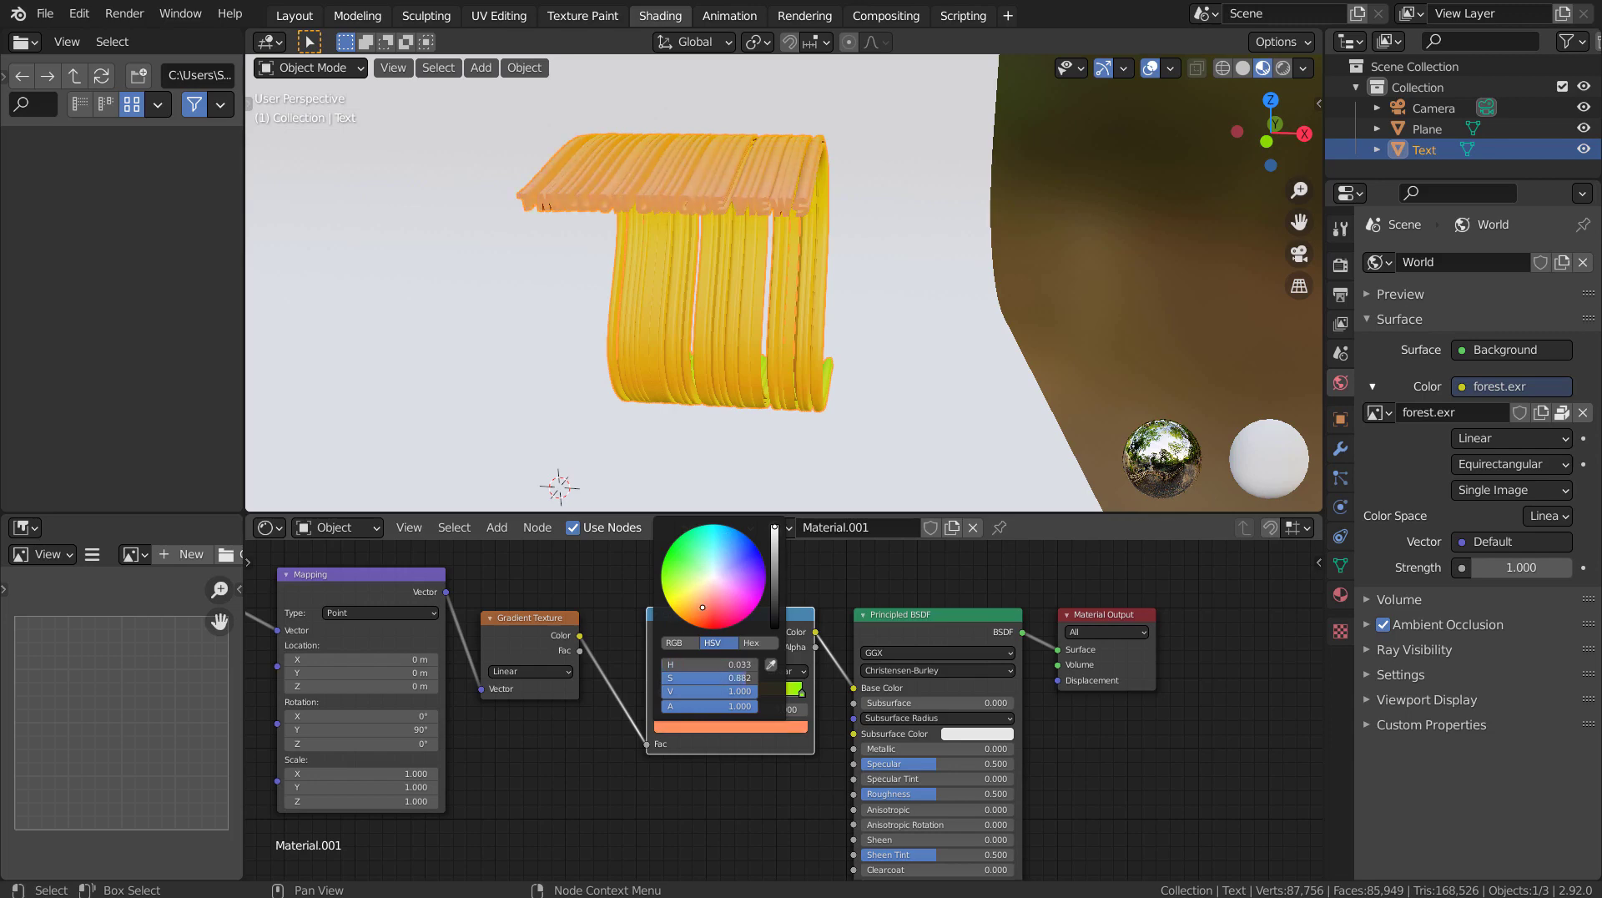
Step: View the text through the camera and colour the ColorRamp stop at about 0.14 hot pink
middle_click_drag(729, 377, 733, 319)
key("KP_0")
scroll(839, 307, "up", 3)
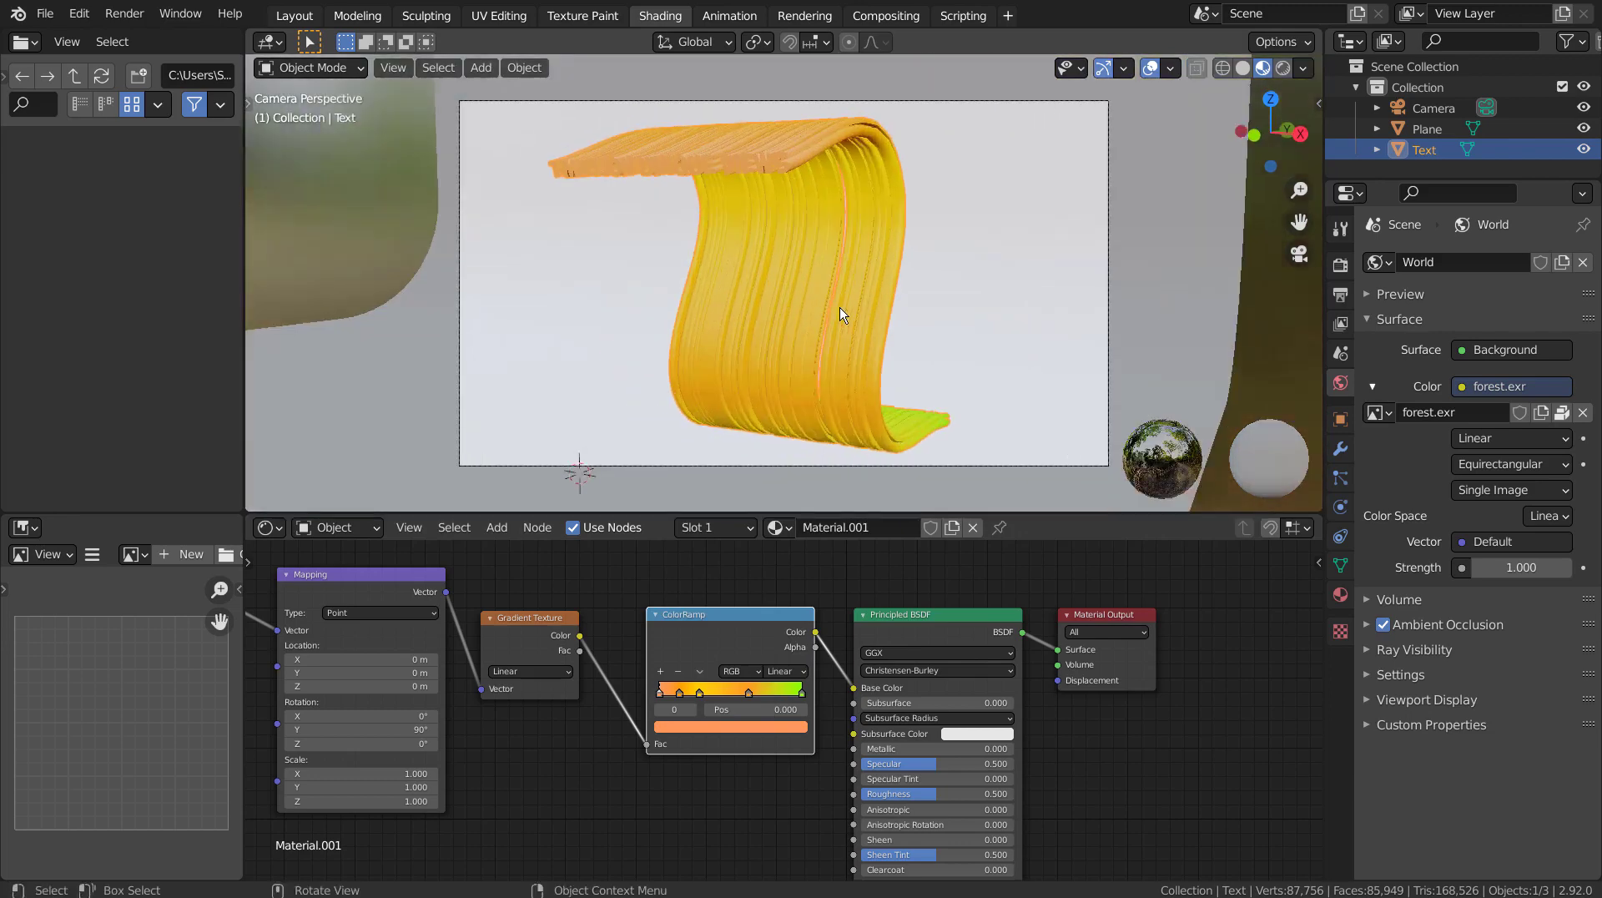
left_click(680, 694)
left_click(687, 724)
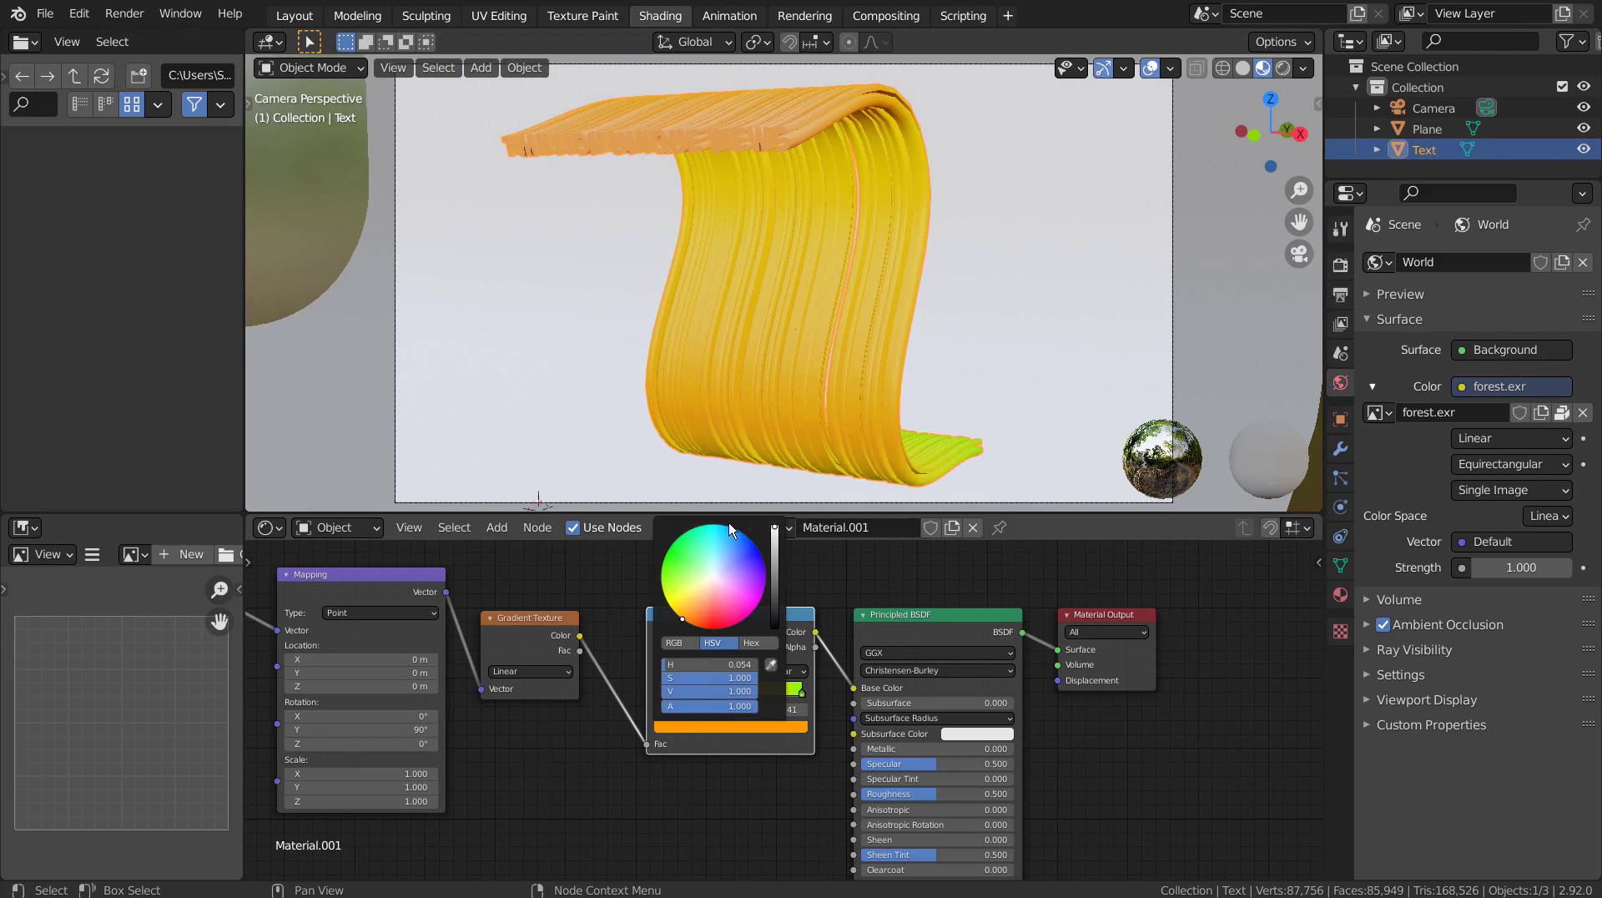
left_click_drag(725, 530, 729, 601)
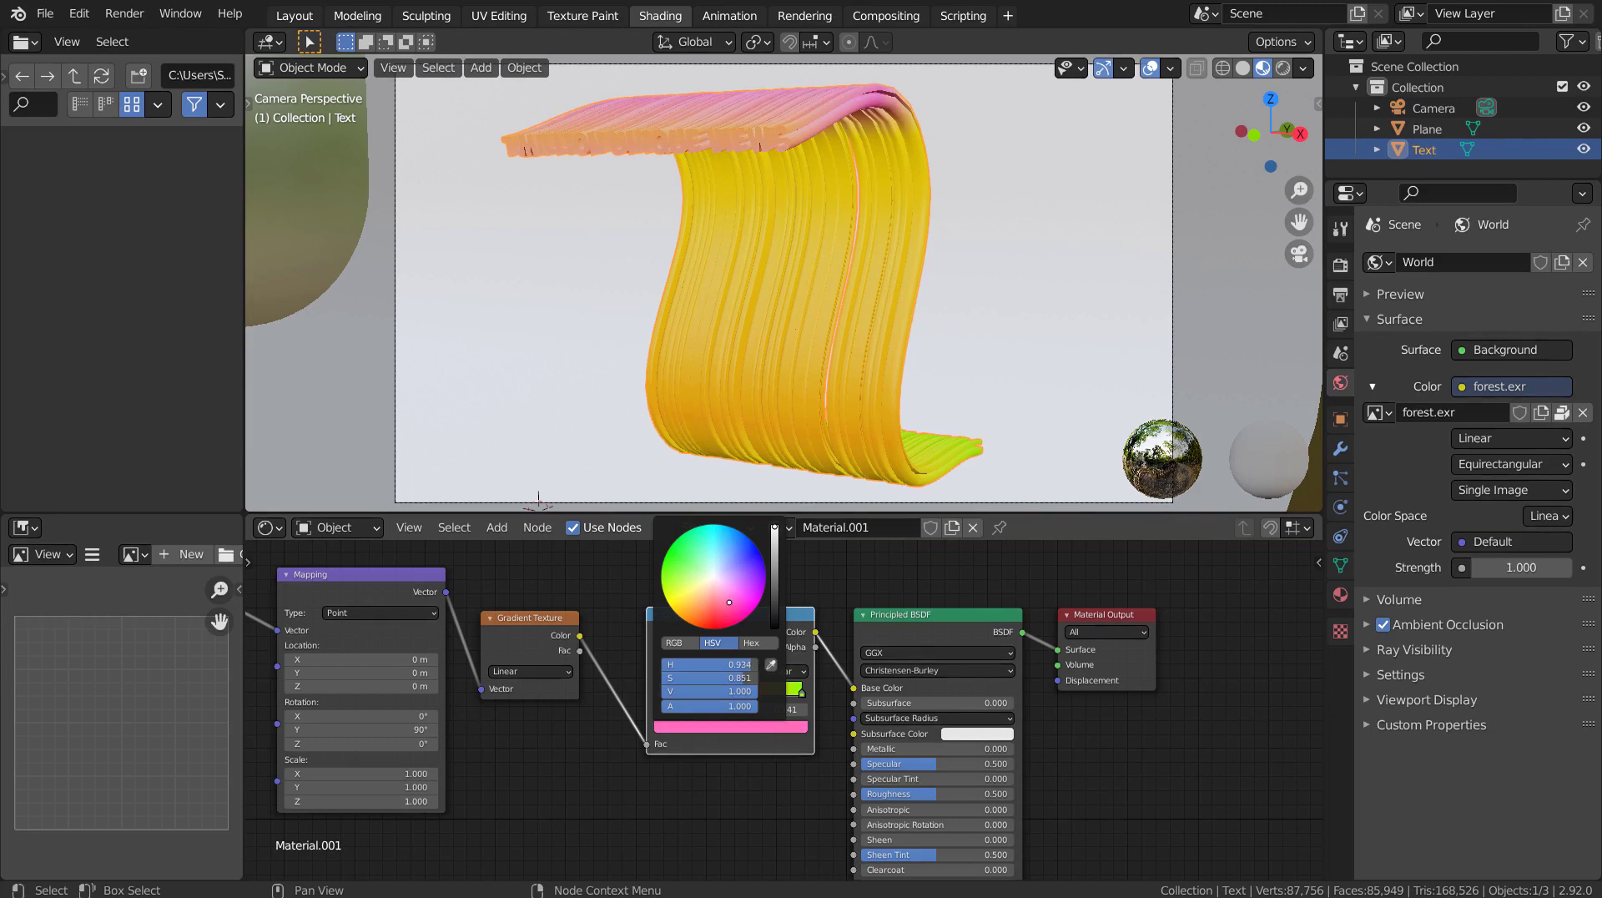
Step: Lighten the ColorRamp stop at 0.283 to pale yellow and fine-tune the first stop's peach orange at full value
left_click(699, 692)
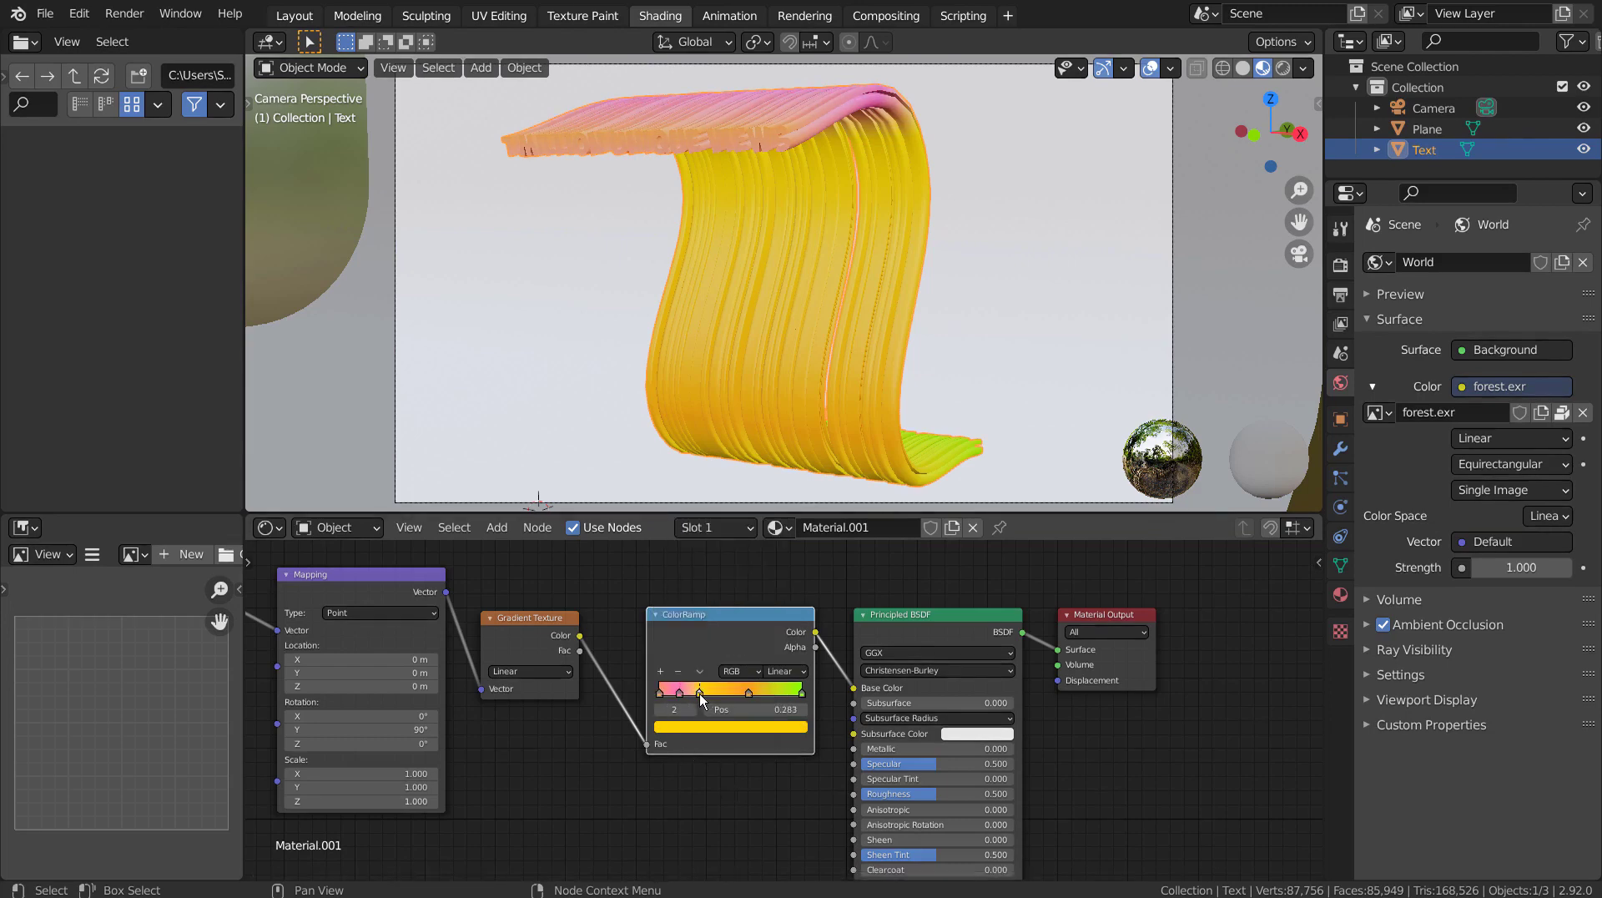
left_click(707, 727)
mouse_move(714, 594)
left_mouse_down()
mouse_move(716, 578)
mouse_move(695, 587)
left_mouse_up()
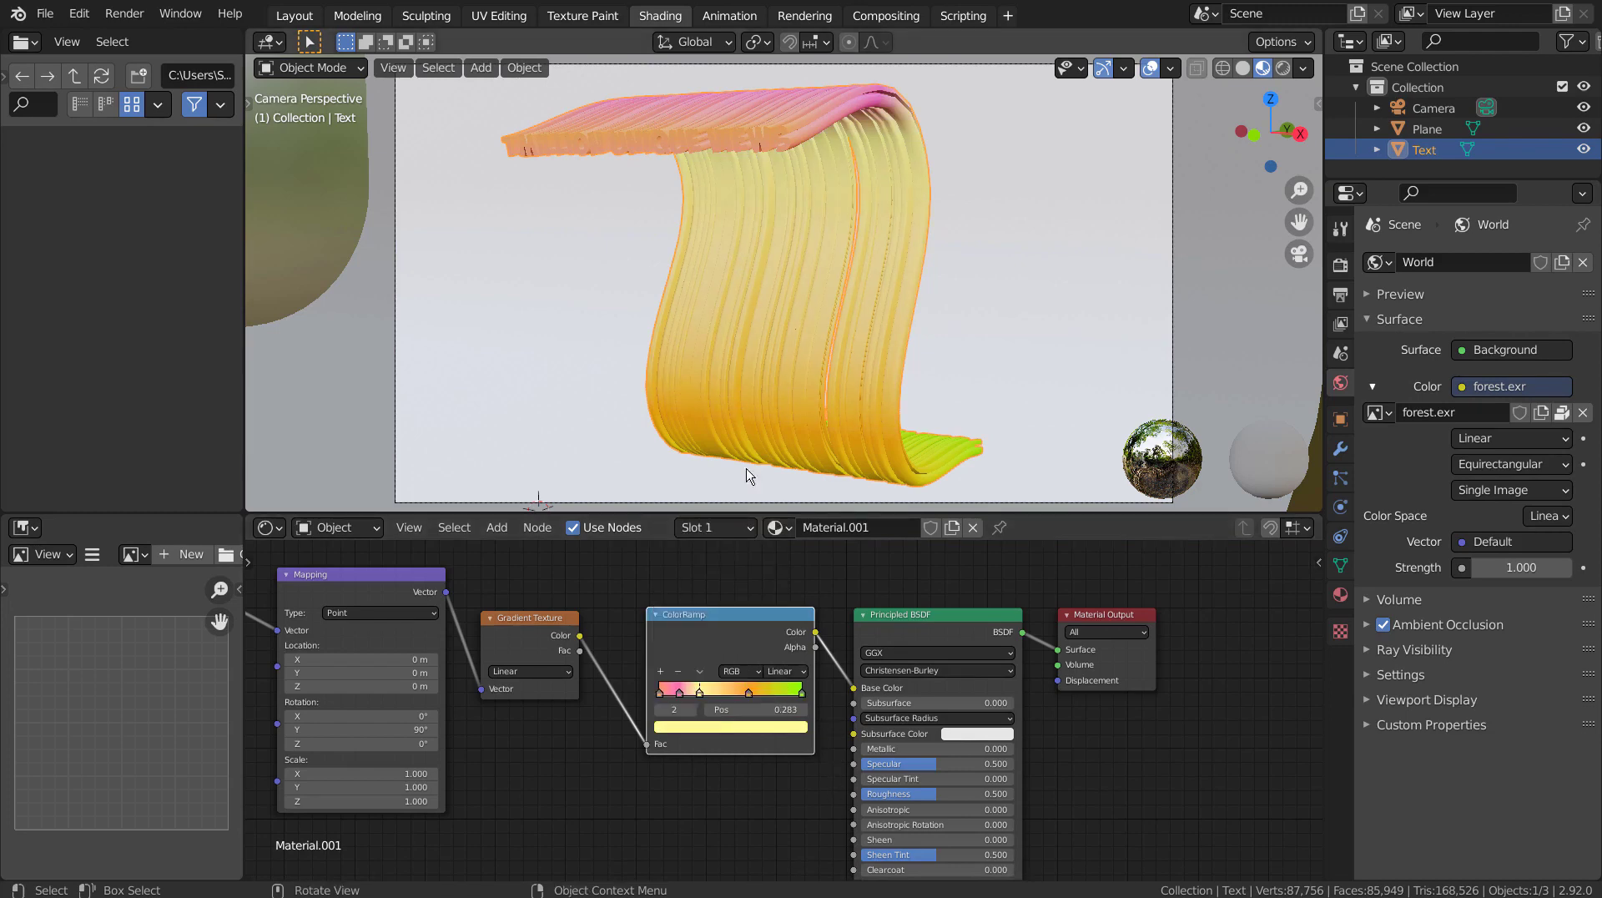
left_click(660, 694)
left_click(671, 726)
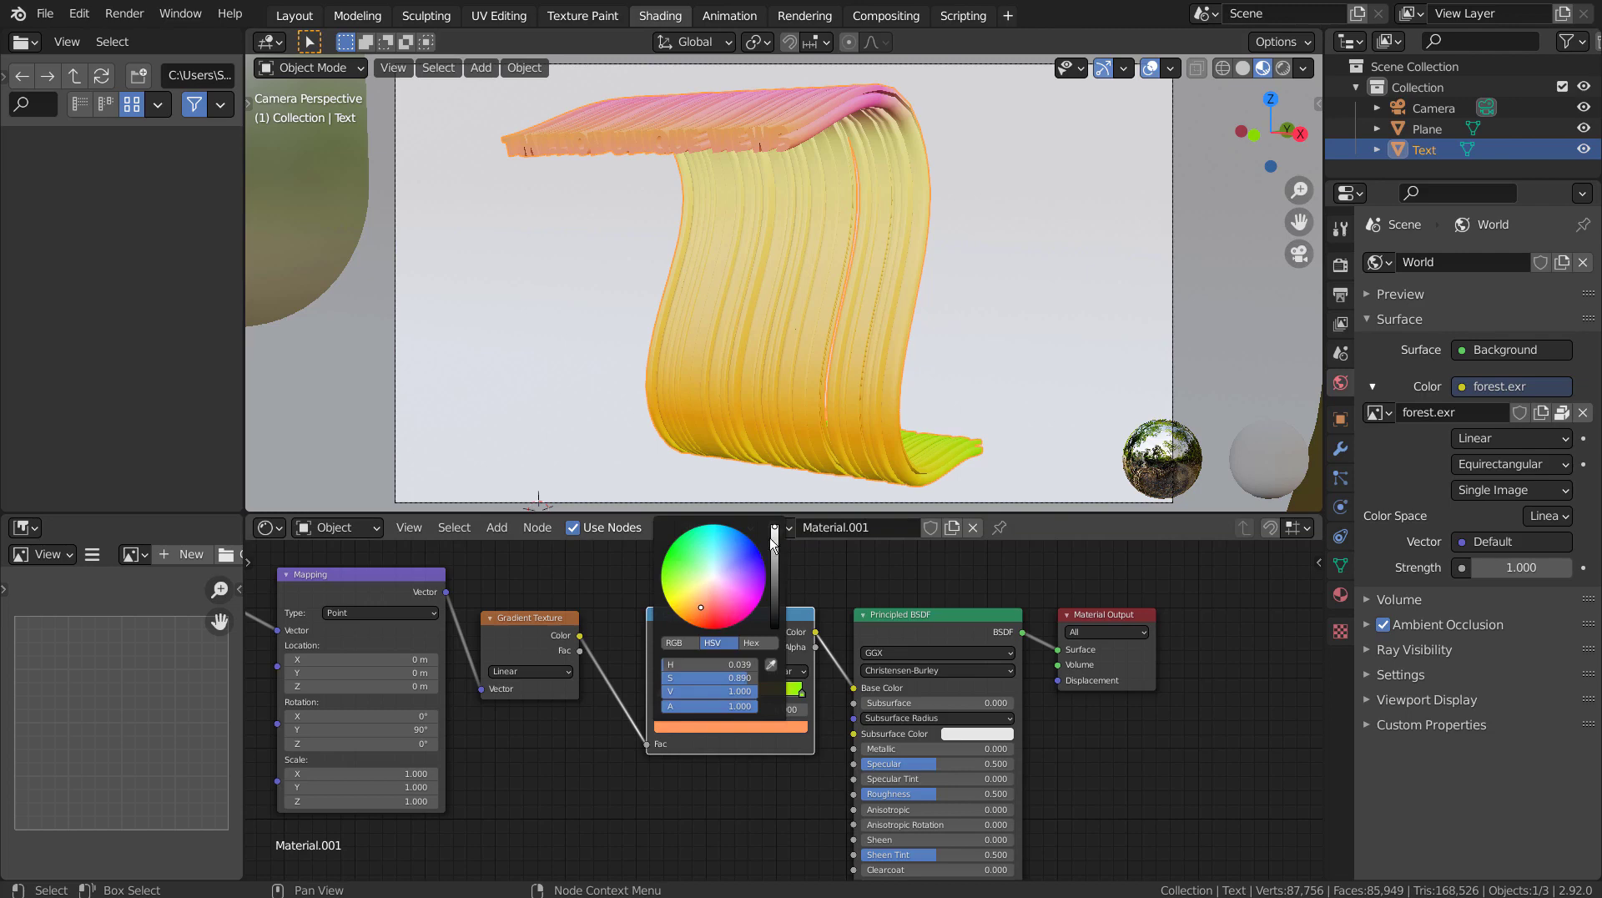
mouse_move(774, 542)
left_mouse_down()
mouse_move(774, 626)
mouse_move(774, 529)
left_mouse_up()
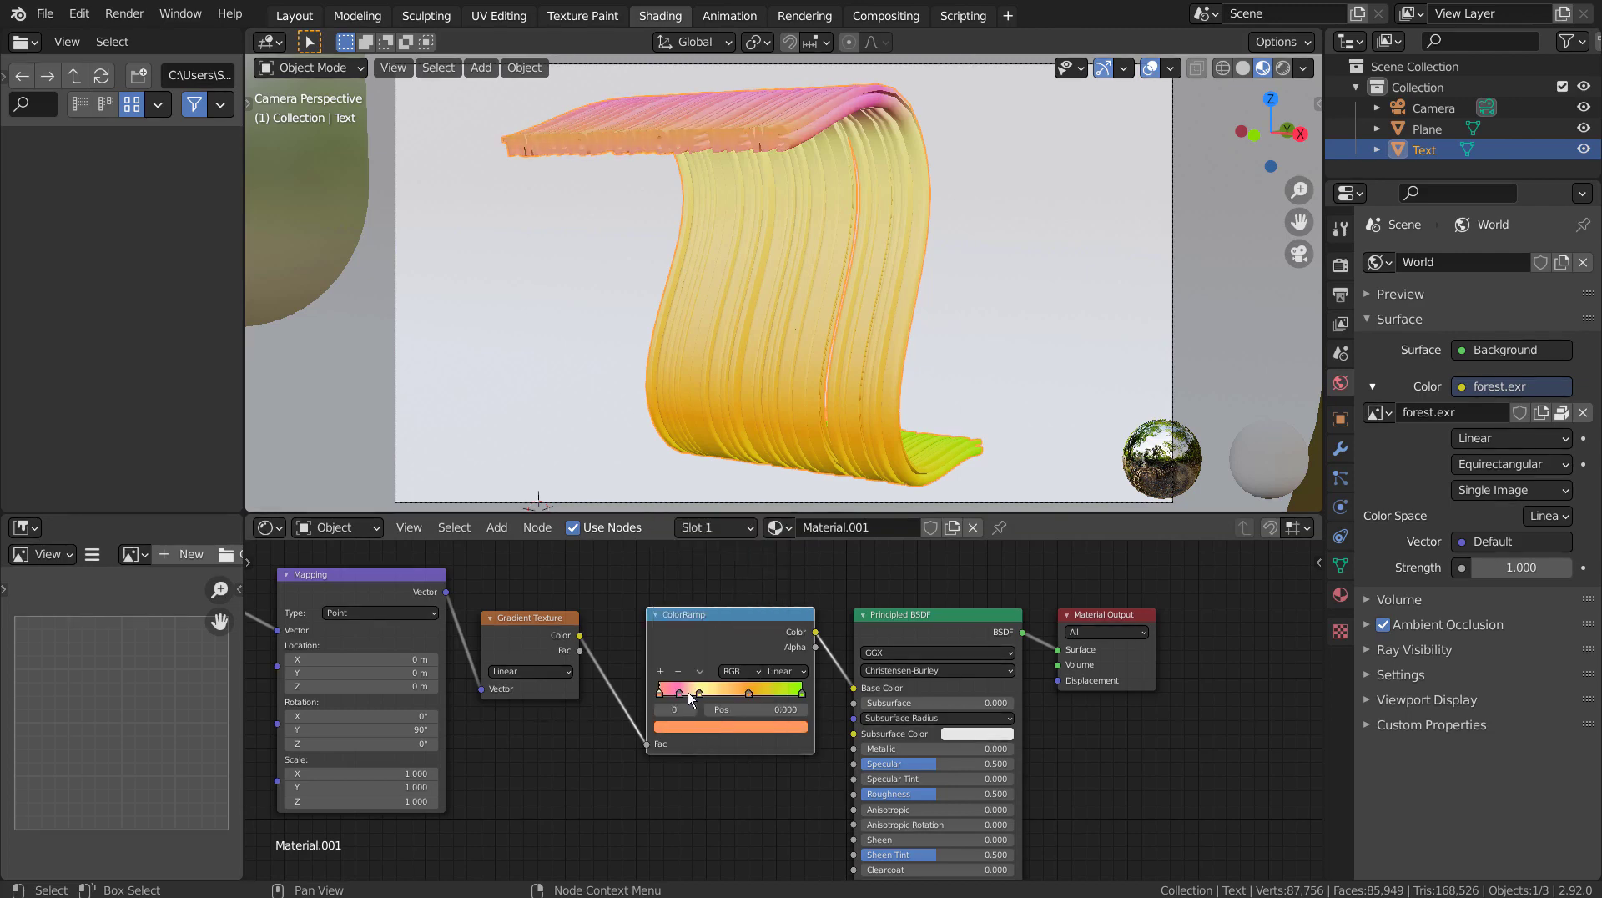
Step: Add a ColorRamp stop at 0.071 between the orange and pink stops and colour it turquoise with a hue of 0.454
left_click_drag(685, 694, 673, 695)
left_click(669, 725)
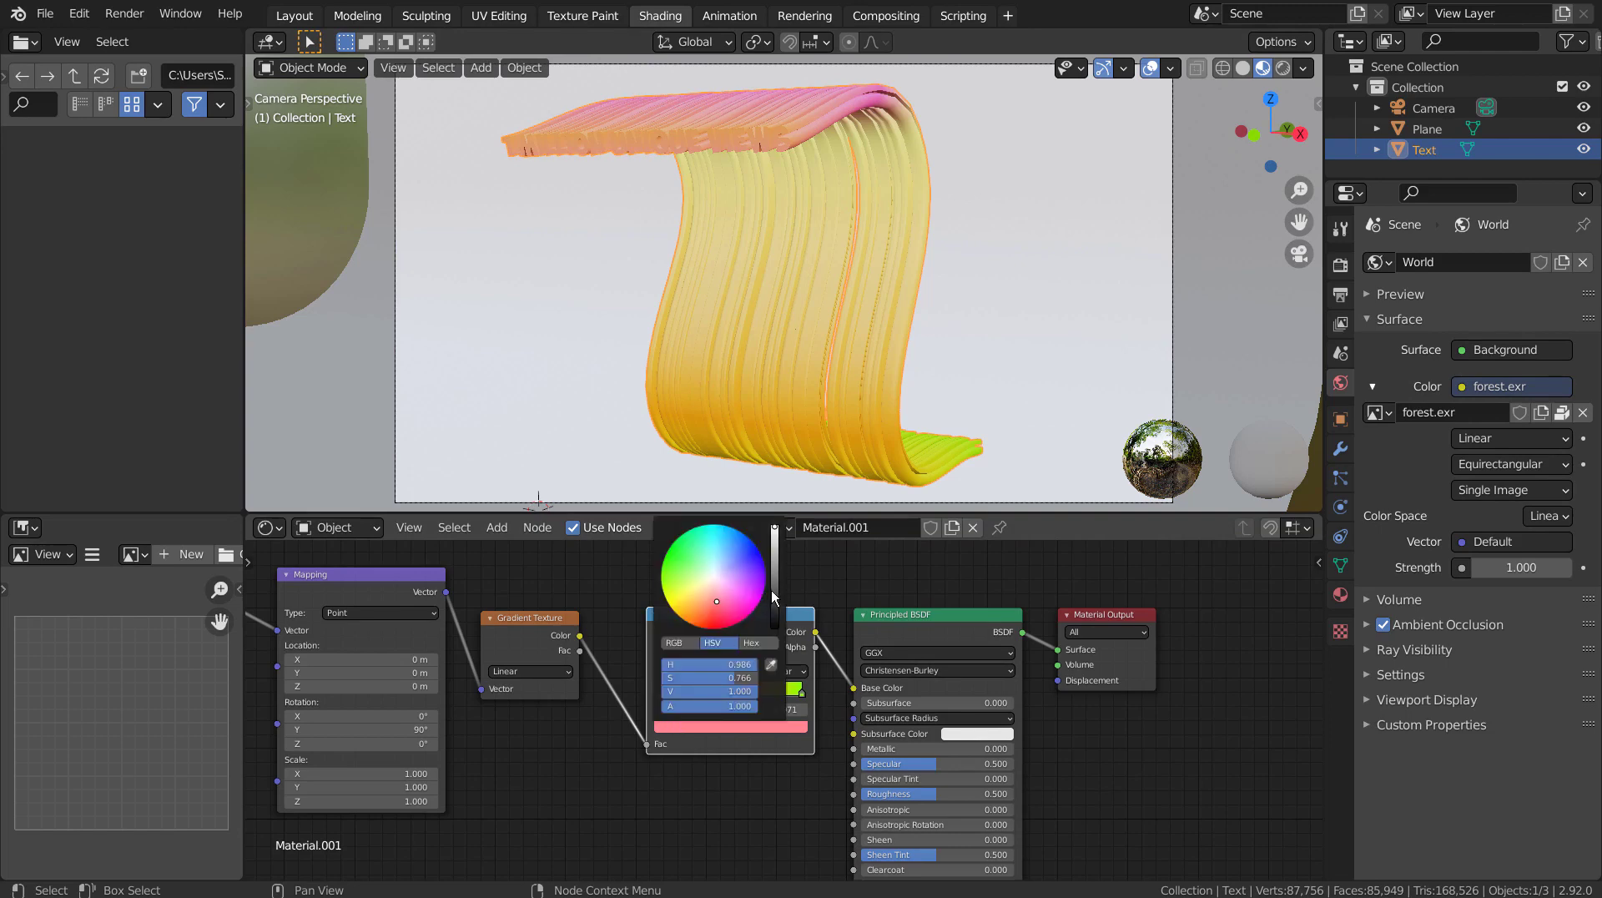
mouse_move(771, 589)
left_mouse_down()
mouse_move(774, 526)
mouse_move(683, 567)
mouse_move(707, 549)
left_mouse_up()
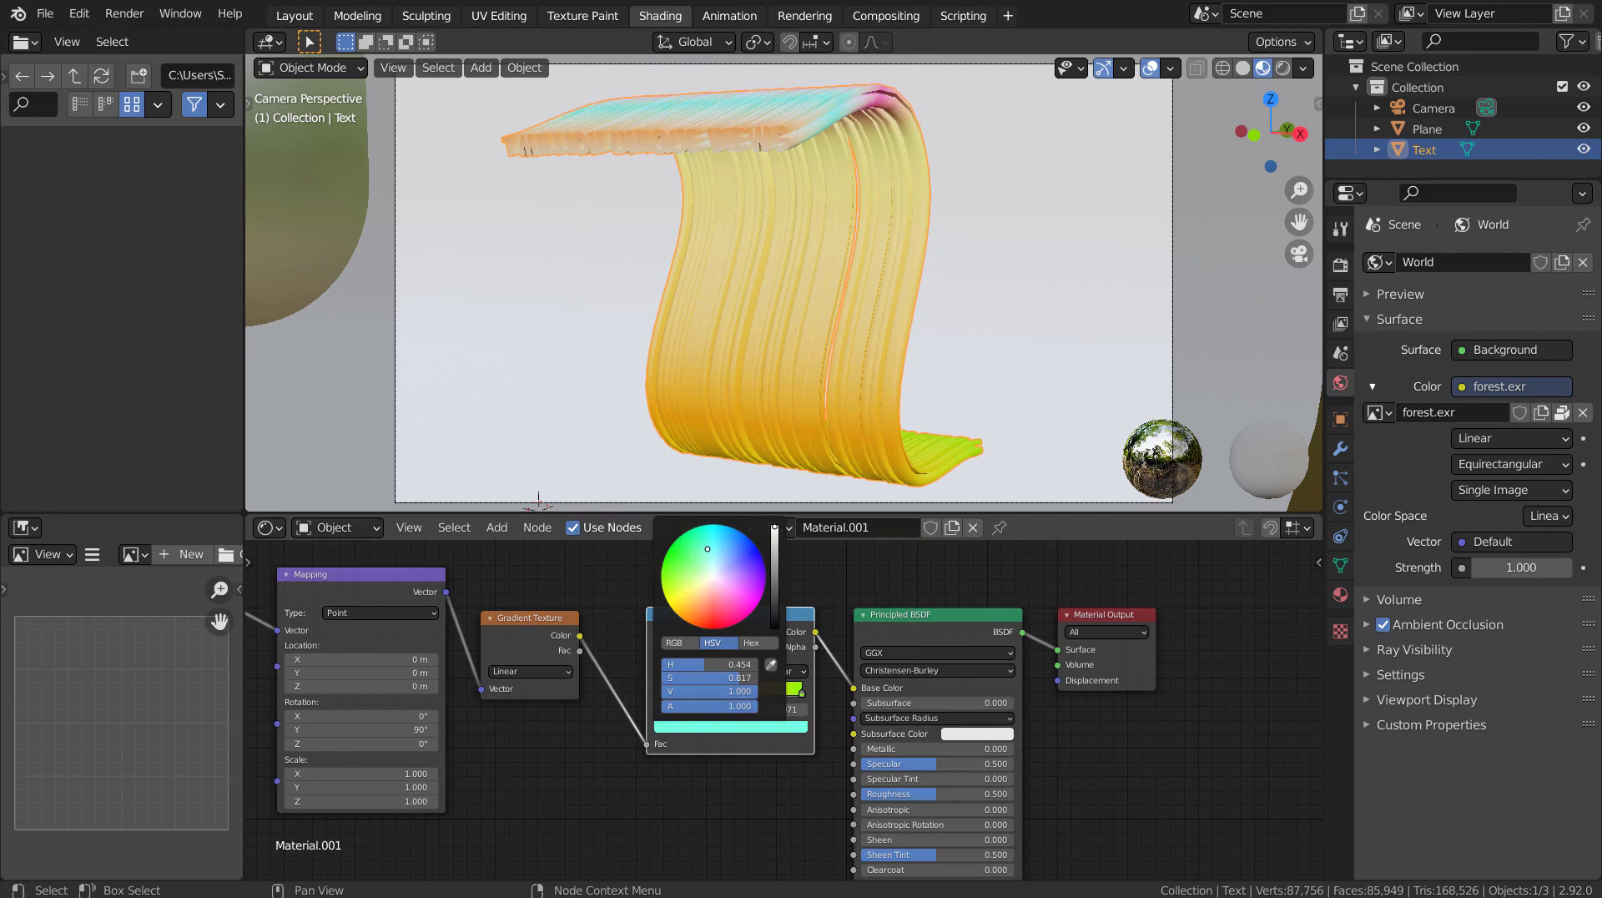
key("ctrl+space")
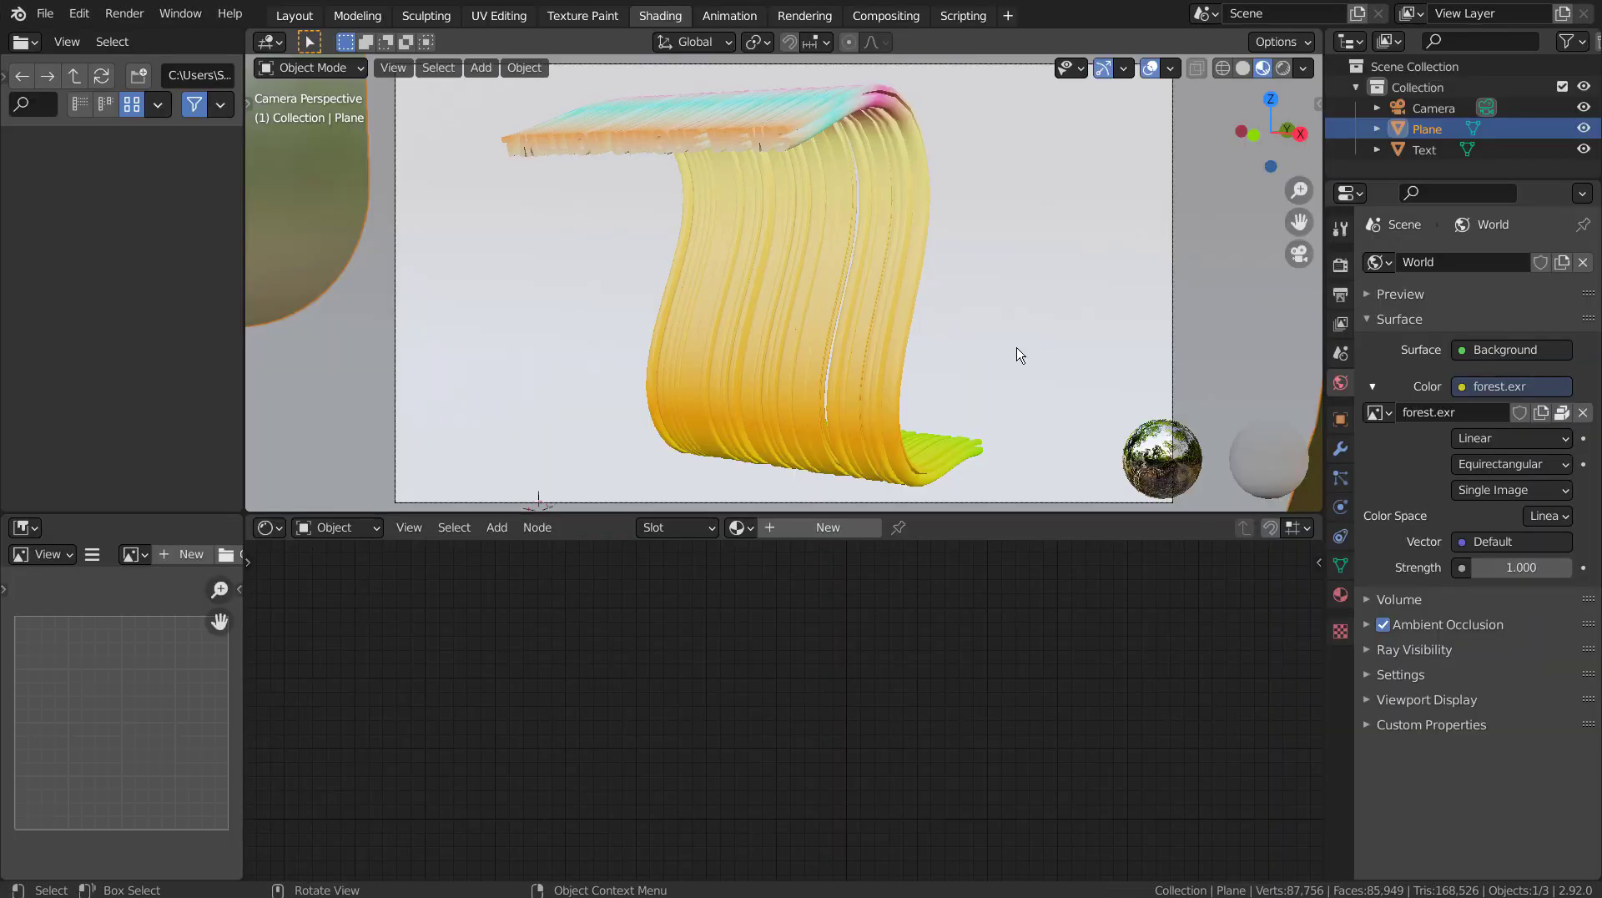
mouse_move(1019, 354)
middle_mouse_down()
mouse_move(1113, 347)
mouse_move(1066, 376)
mouse_move(962, 353)
mouse_move(1016, 356)
middle_mouse_up()
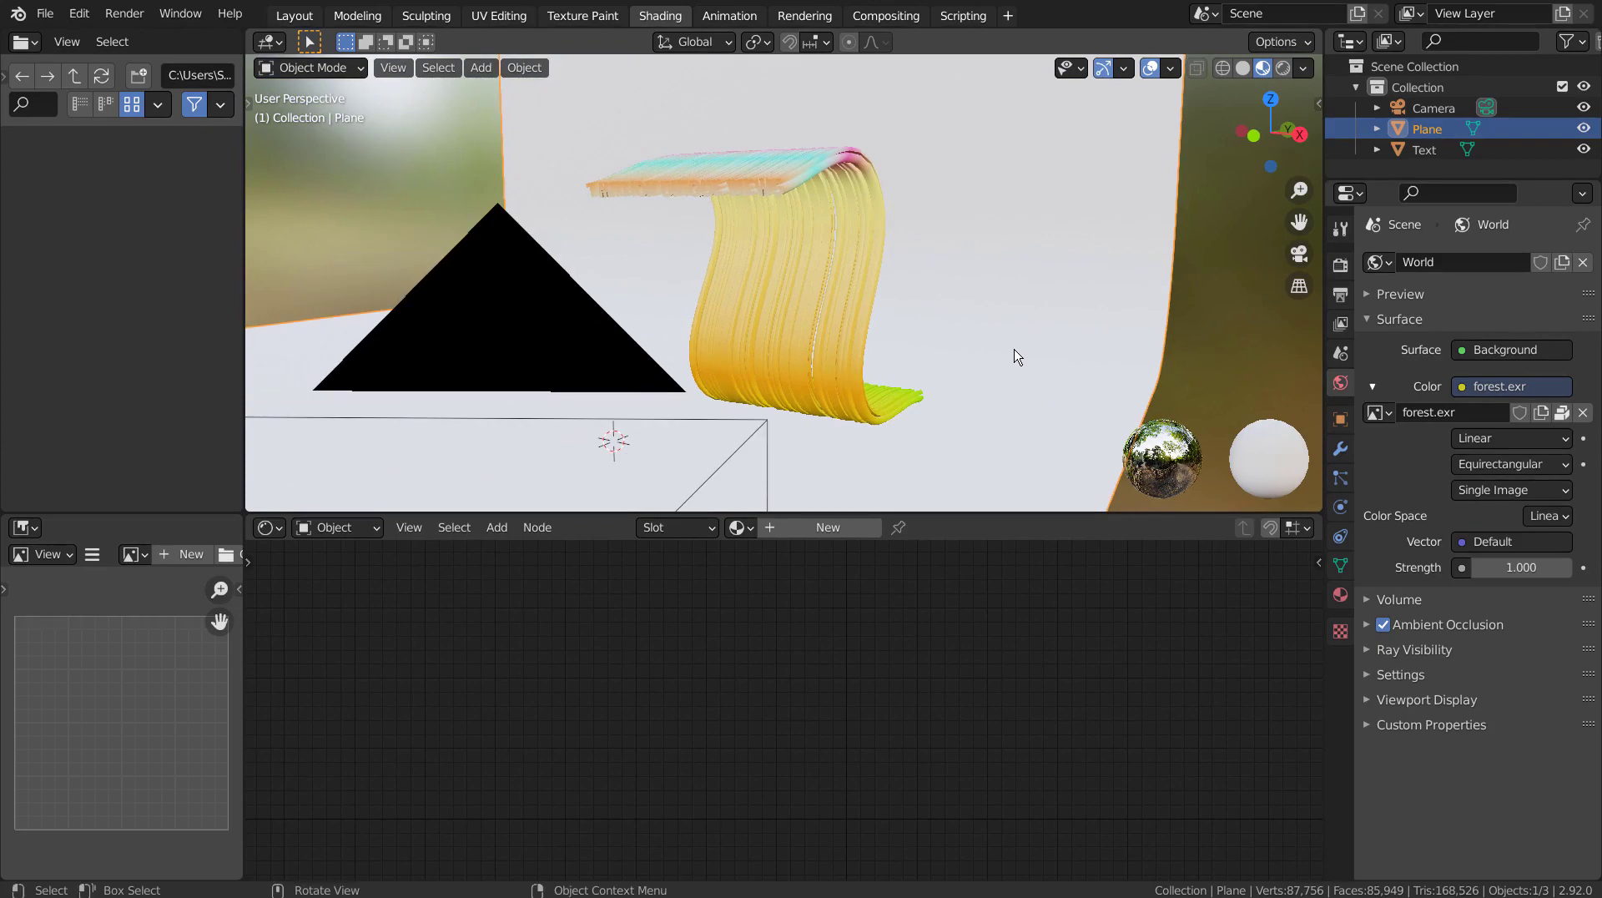
key("KP_0")
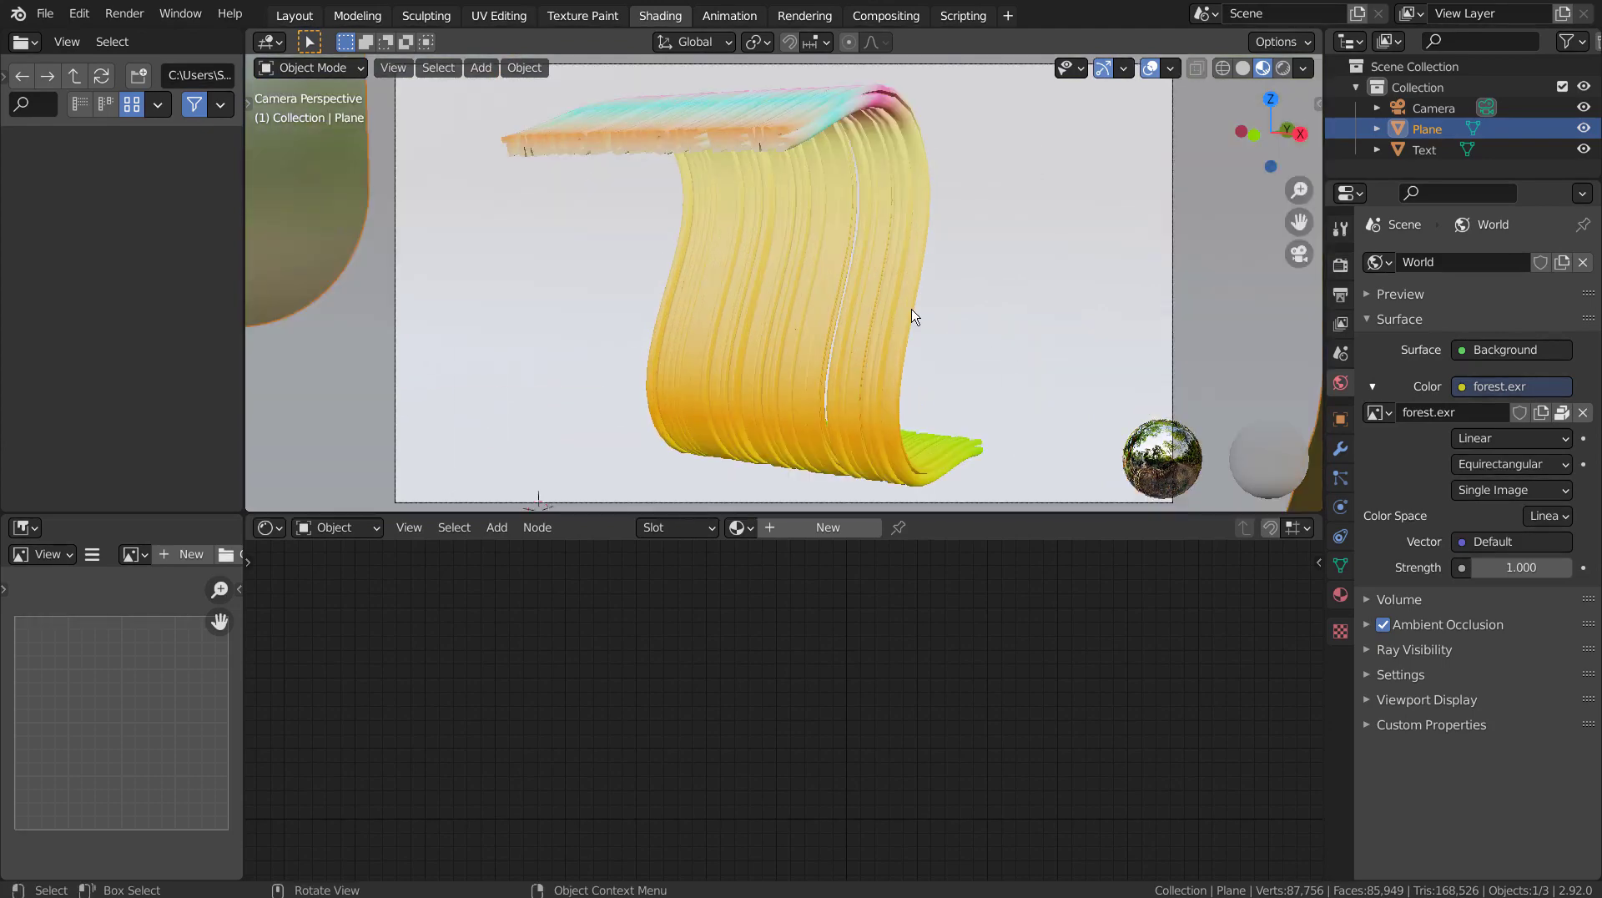
Step: Apply a level 1 subdivision surface to the text, inspect the smoothed letters up close and return to the camera view
left_click(887, 247)
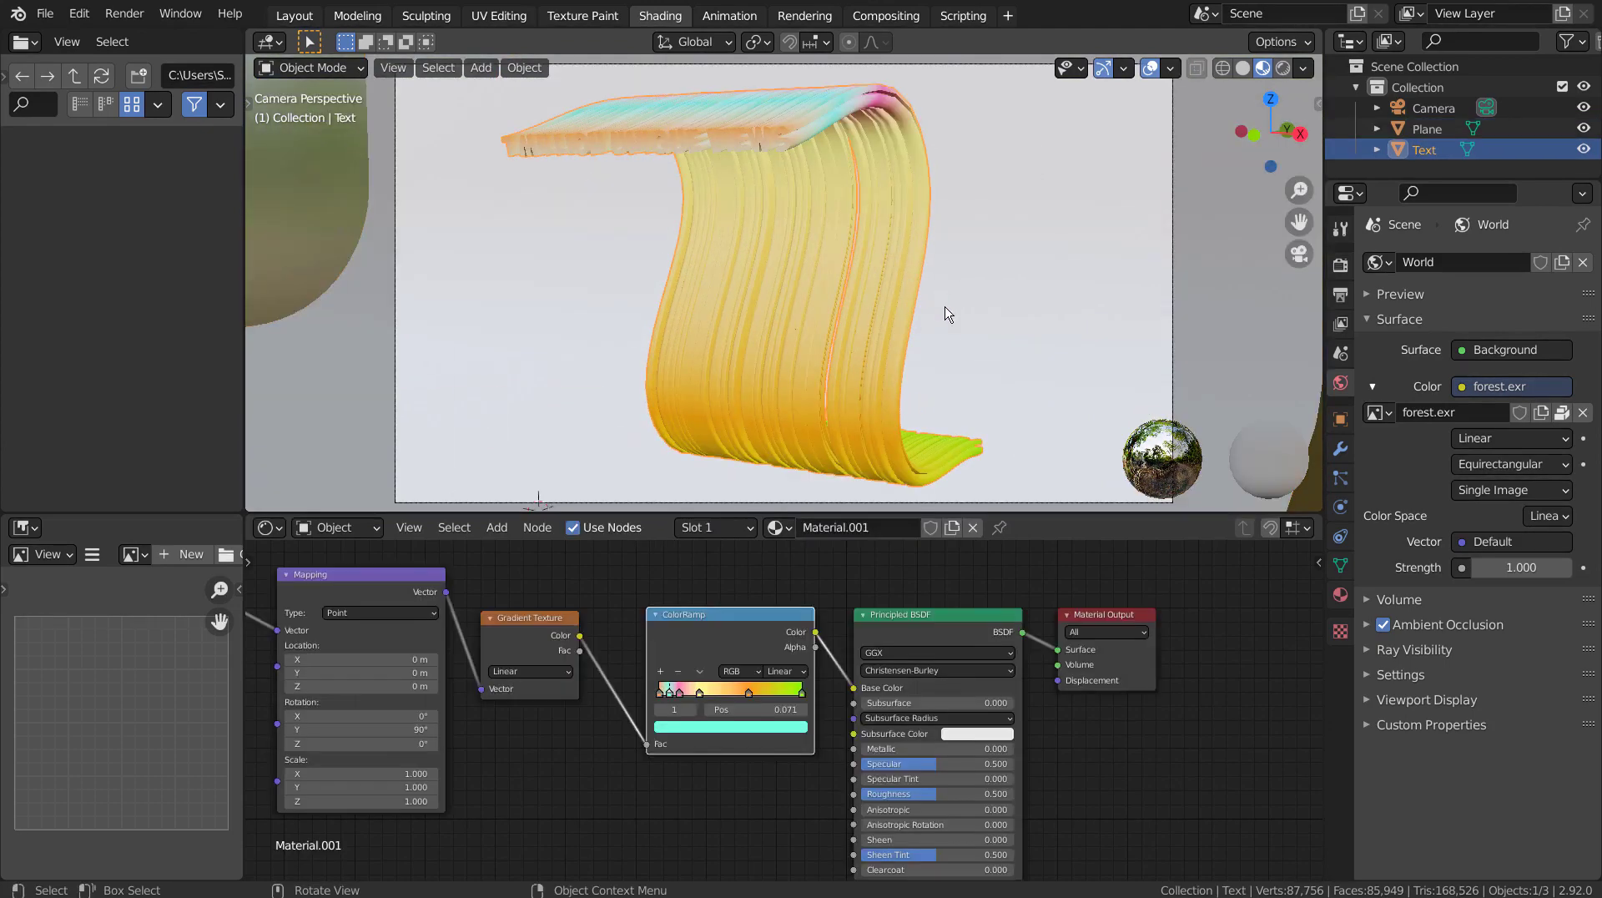
key("ctrl")
key("ctrl+1")
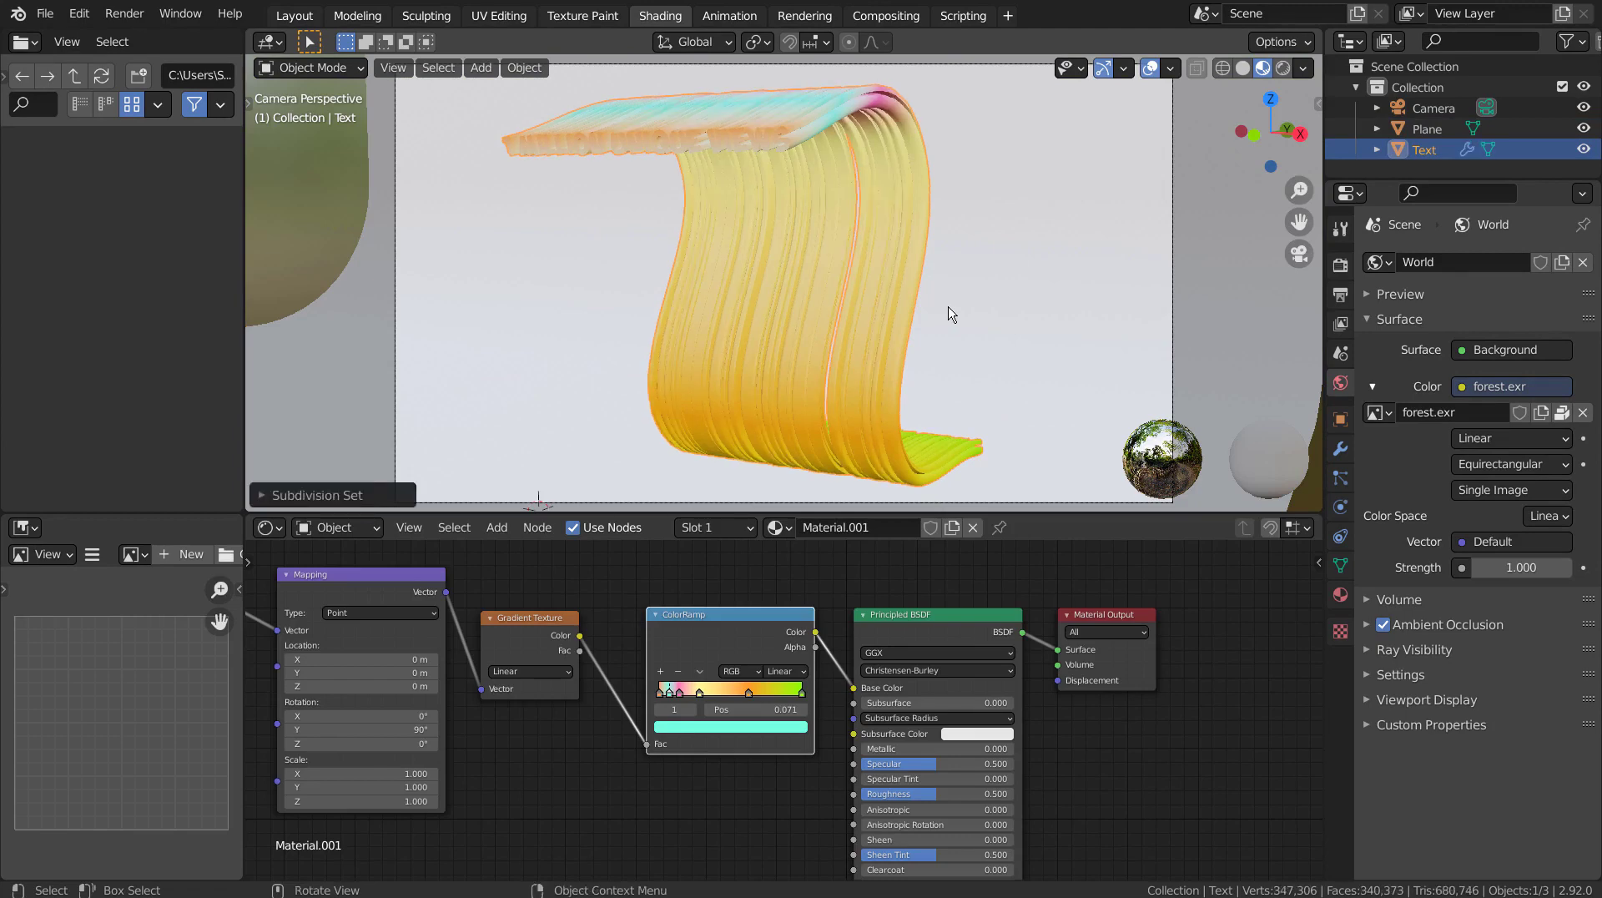
middle_click_drag(948, 312, 893, 347)
scroll(867, 301, "up", 4)
middle_click_drag(842, 255, 976, 328)
scroll(970, 328, "down", 5)
key("KP_0")
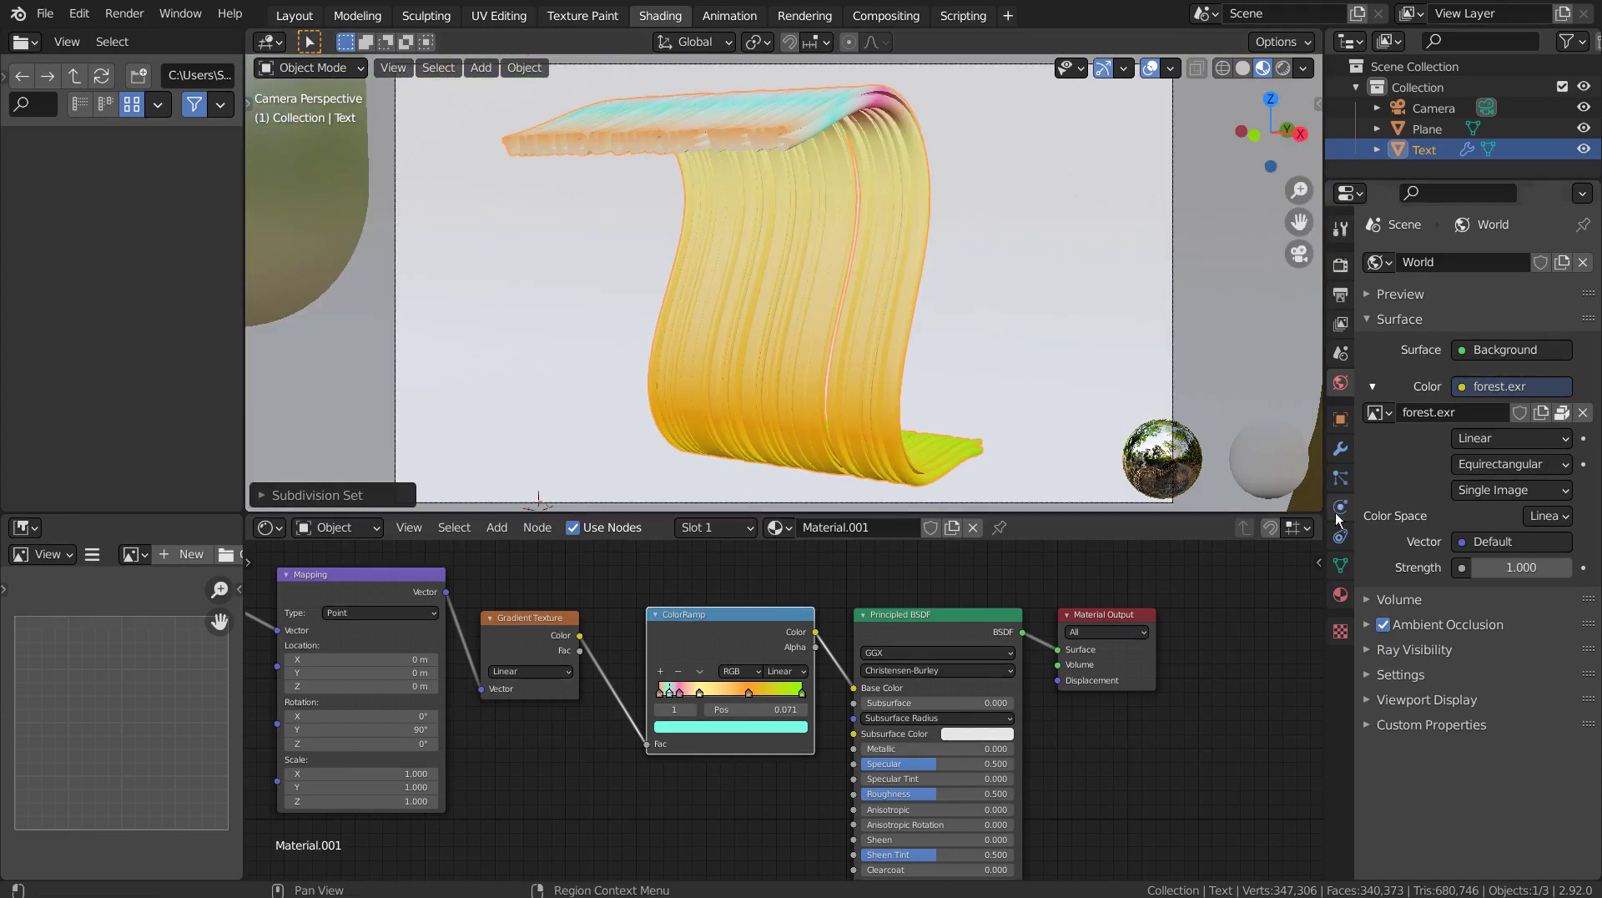
Step: Show the viewport in rendered shading and replace the world's forest.exr image with a Sky Texture
left_click(1282, 67)
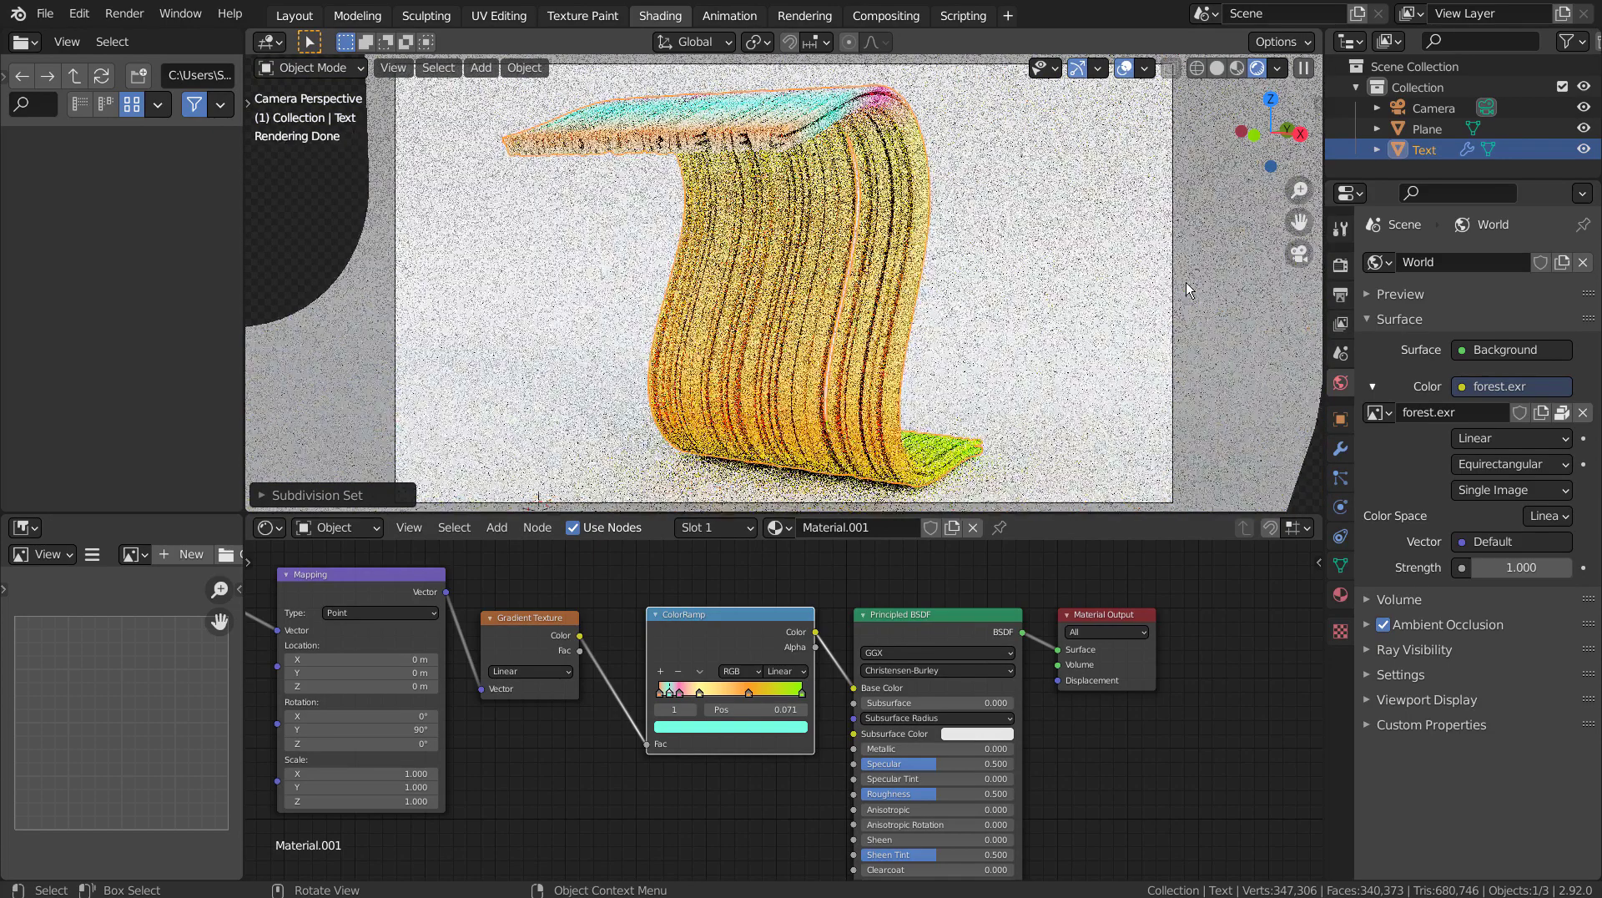
left_click(1302, 489)
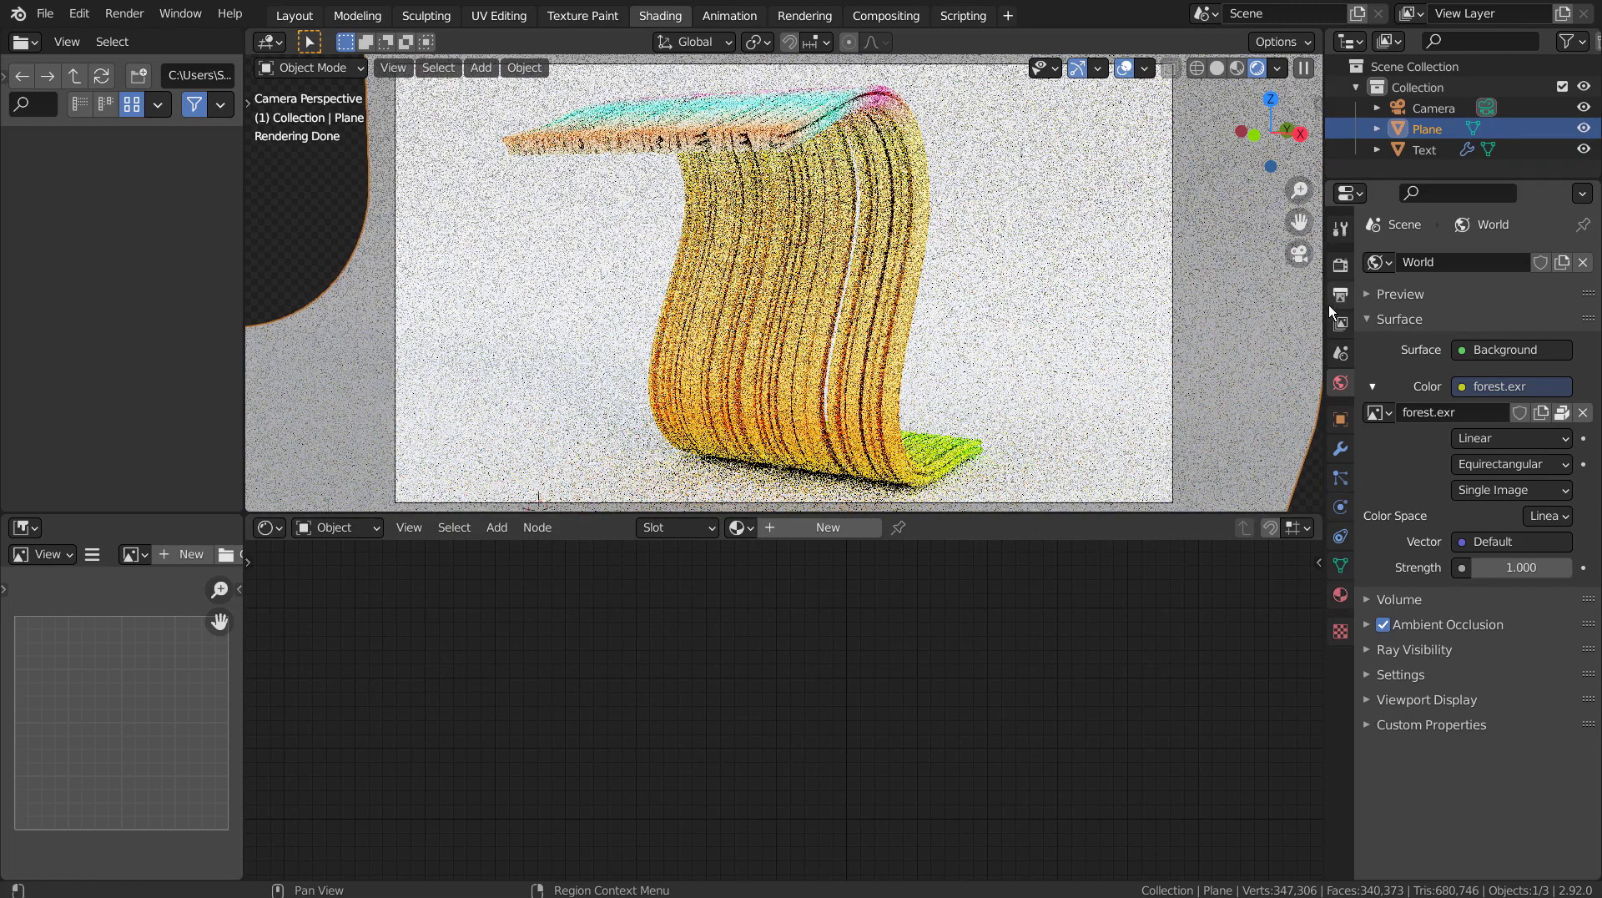
left_click(1467, 386)
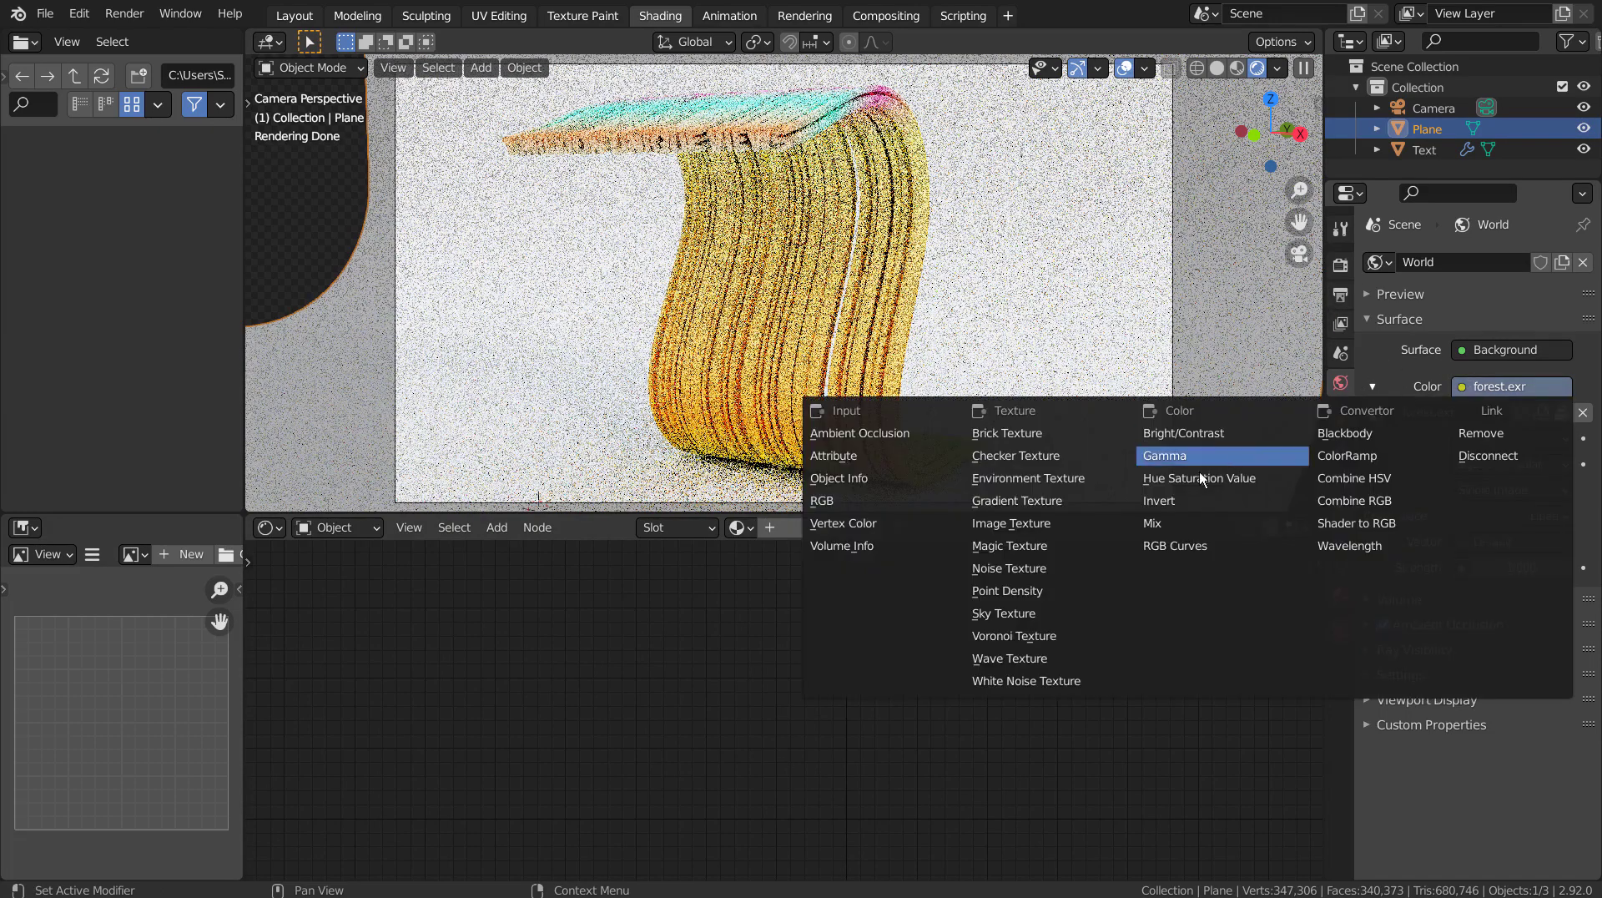
left_click(1031, 613)
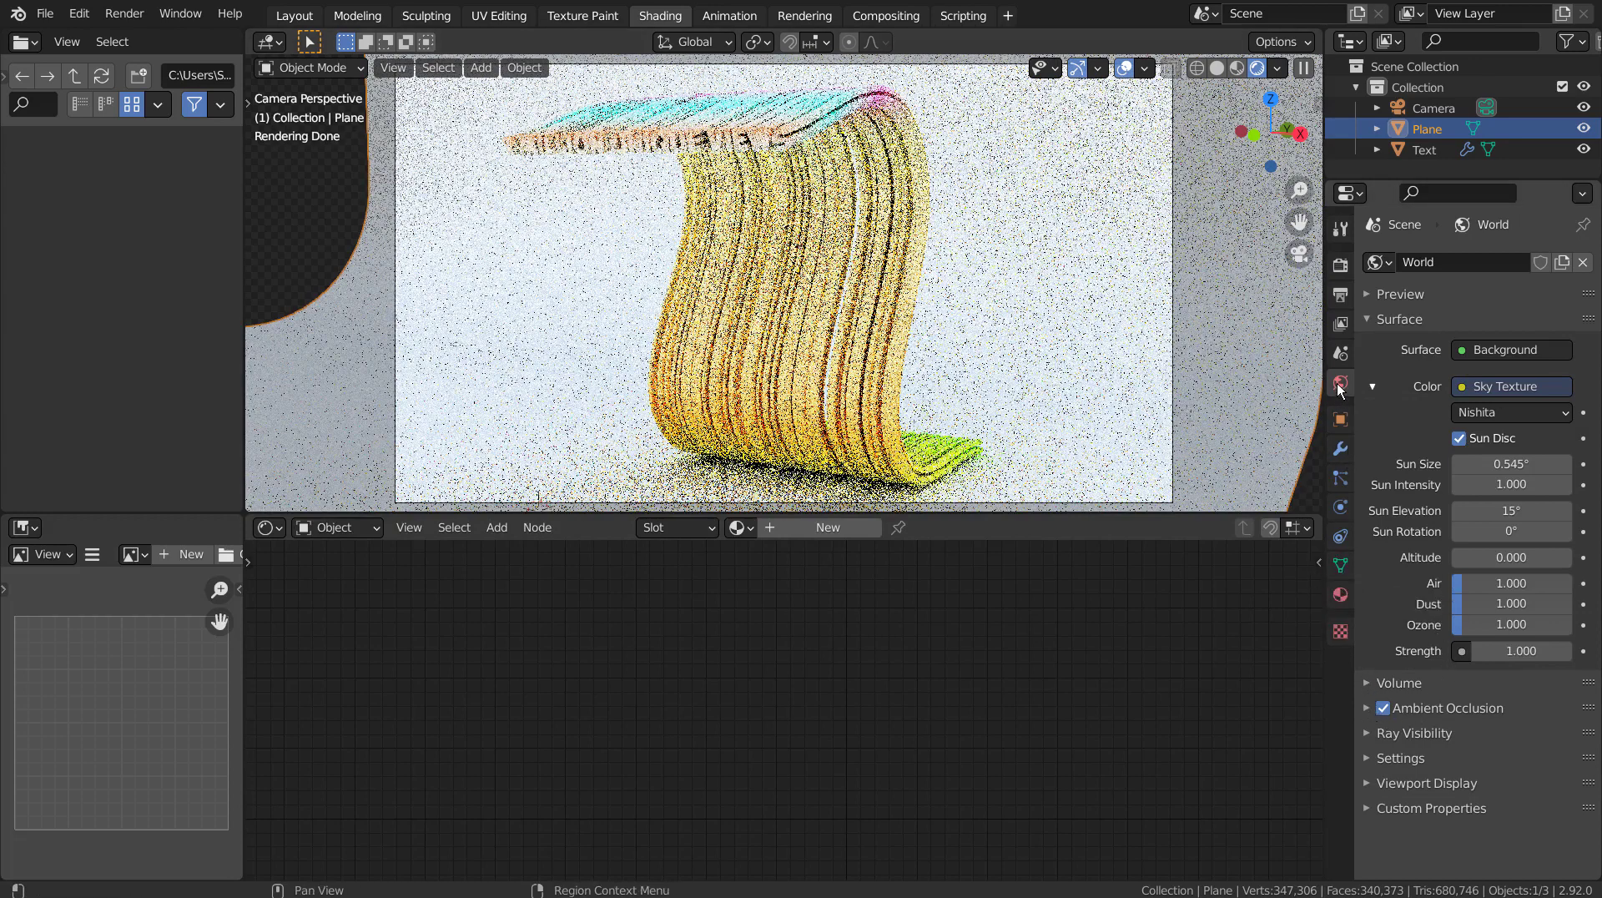
Step: Set the sky's sun intensity to 0.1 and try a world strength of 0.1, settling on 0.3
left_click(1511, 485)
type(".1")
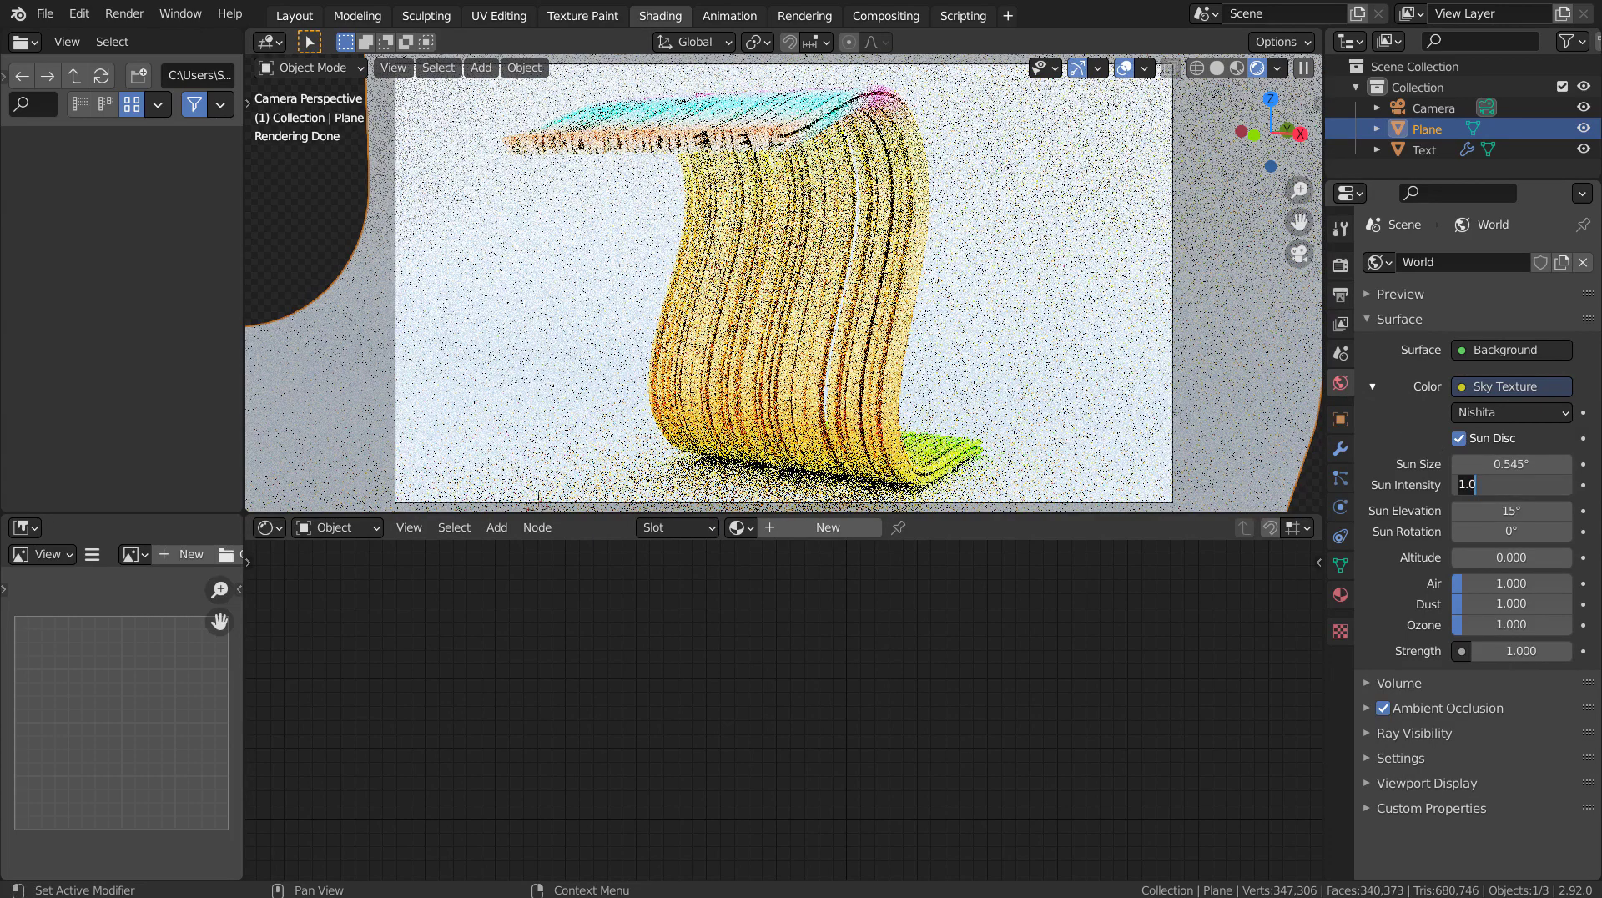
key("Return")
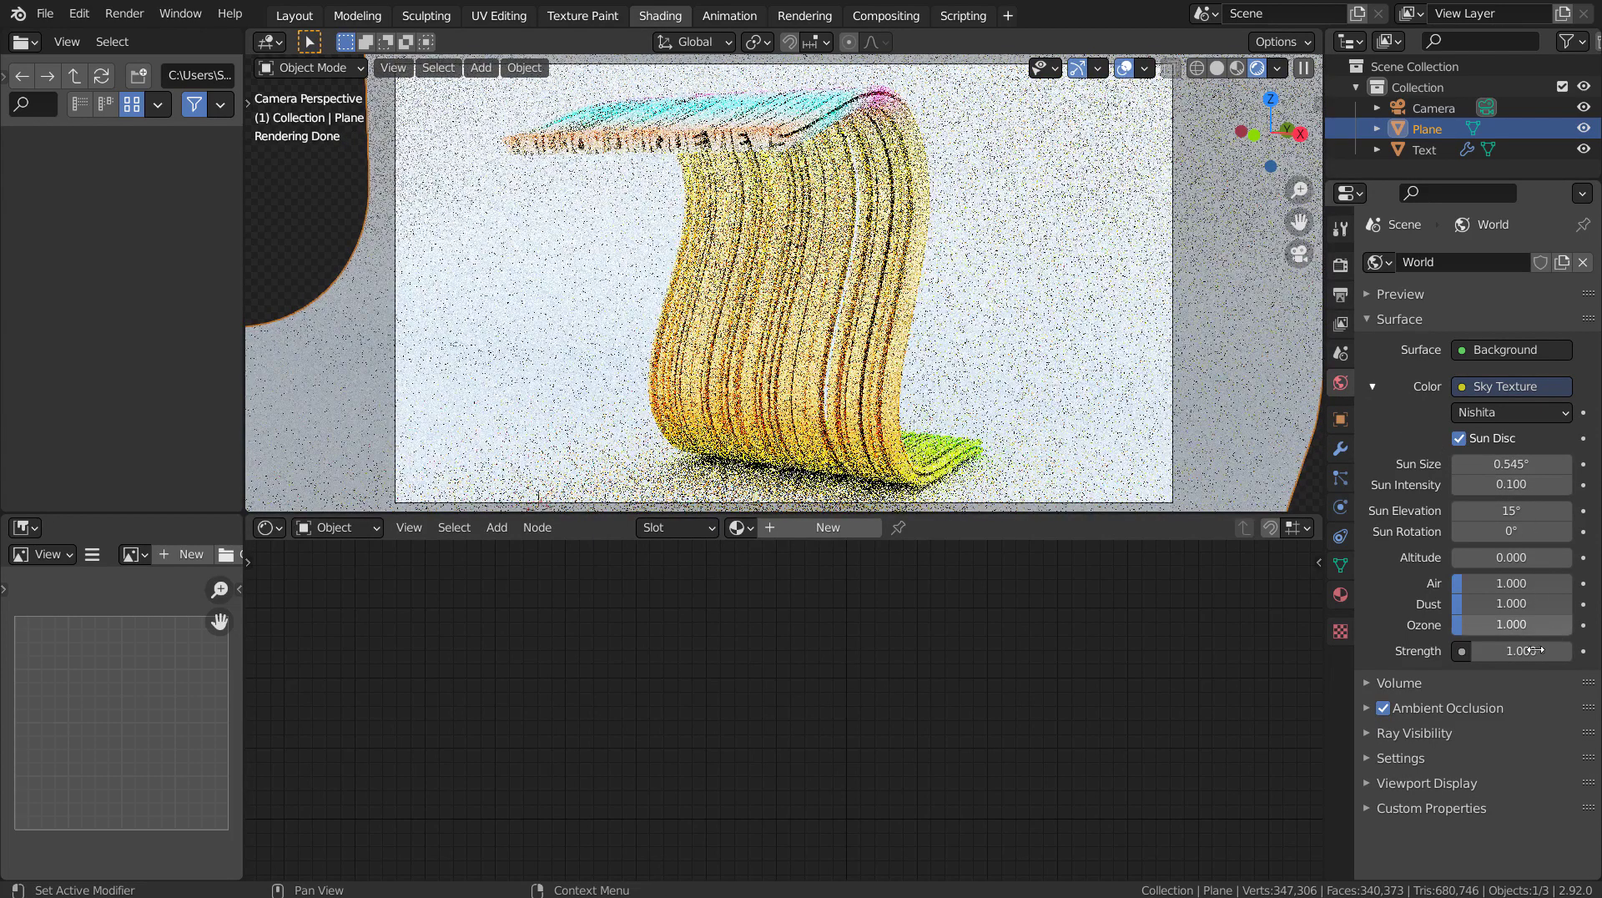
left_click(1511, 651)
type(".1")
key("Return")
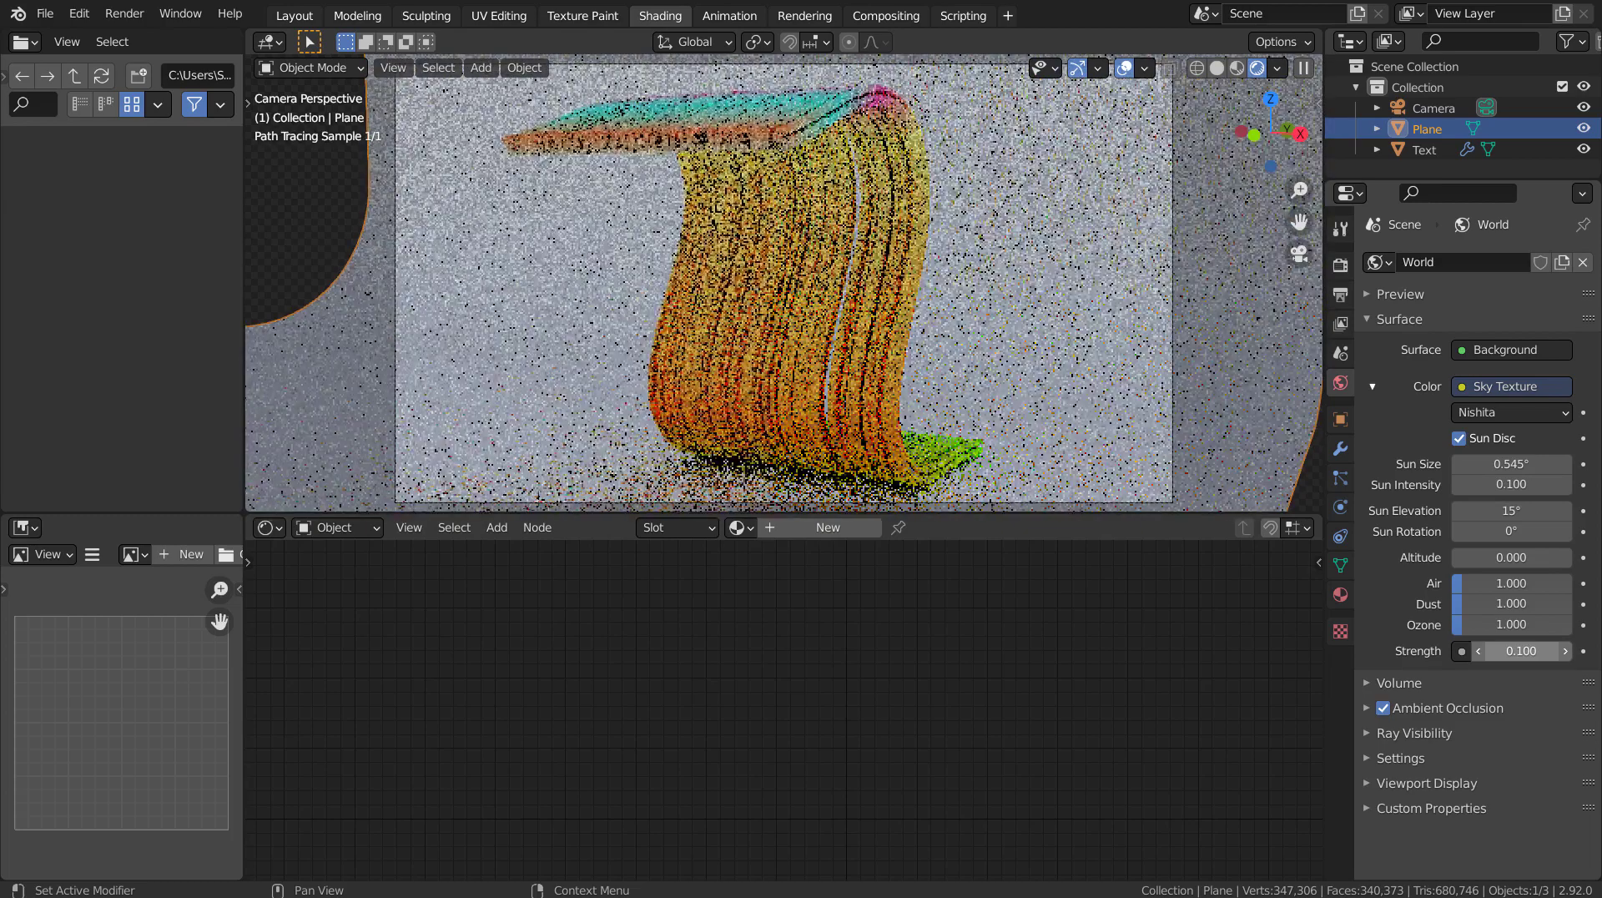
left_click(1511, 651)
type(".3")
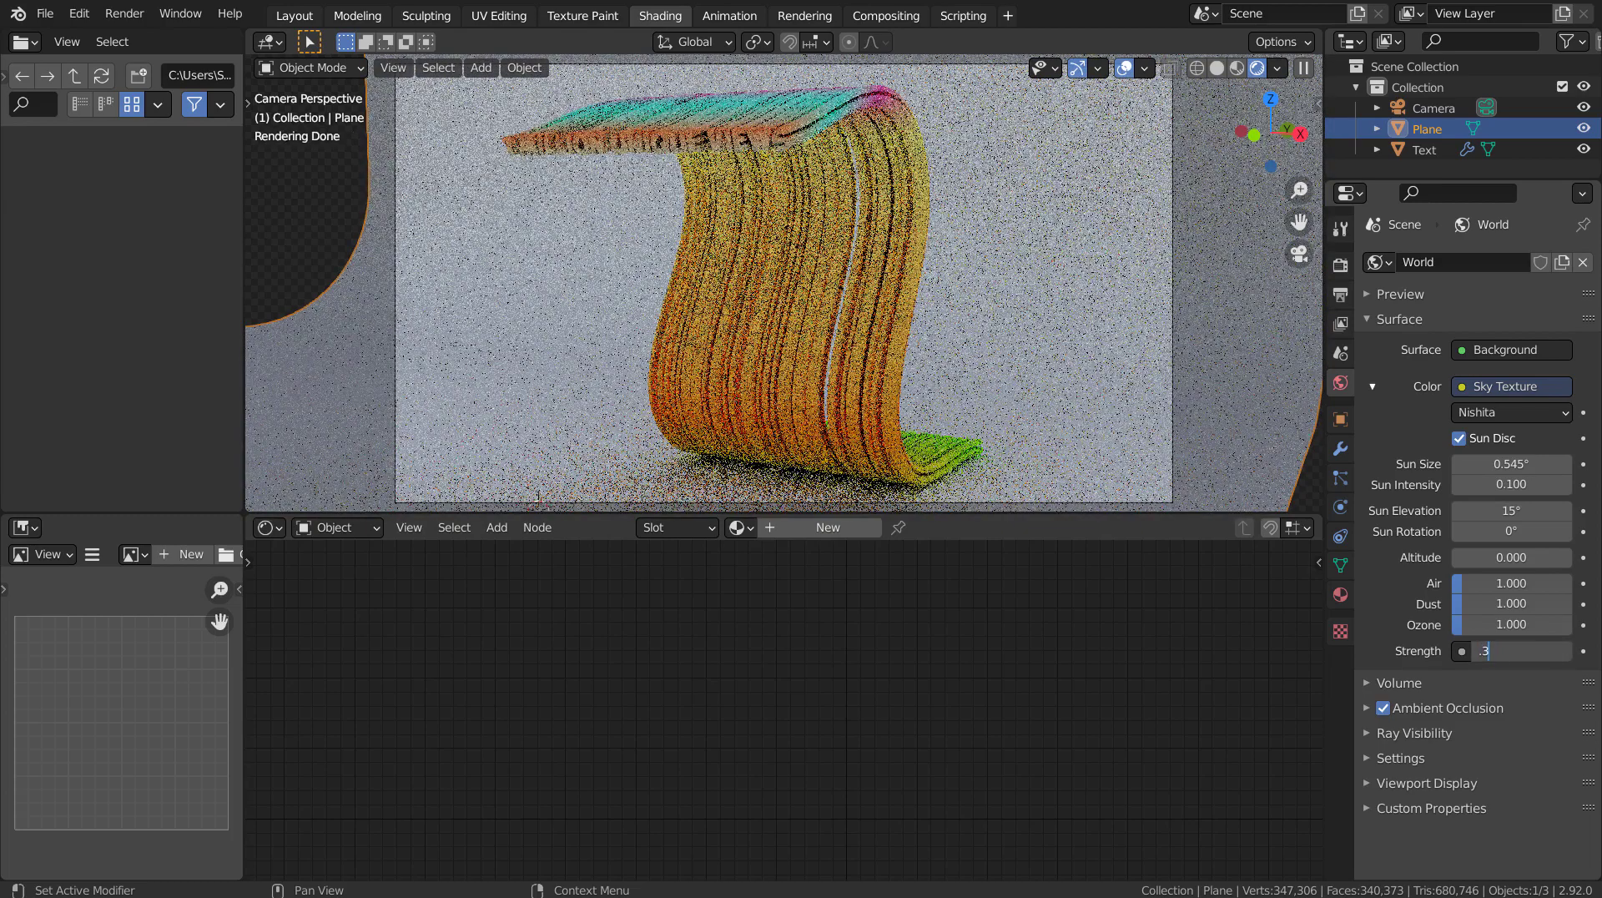
key("Return")
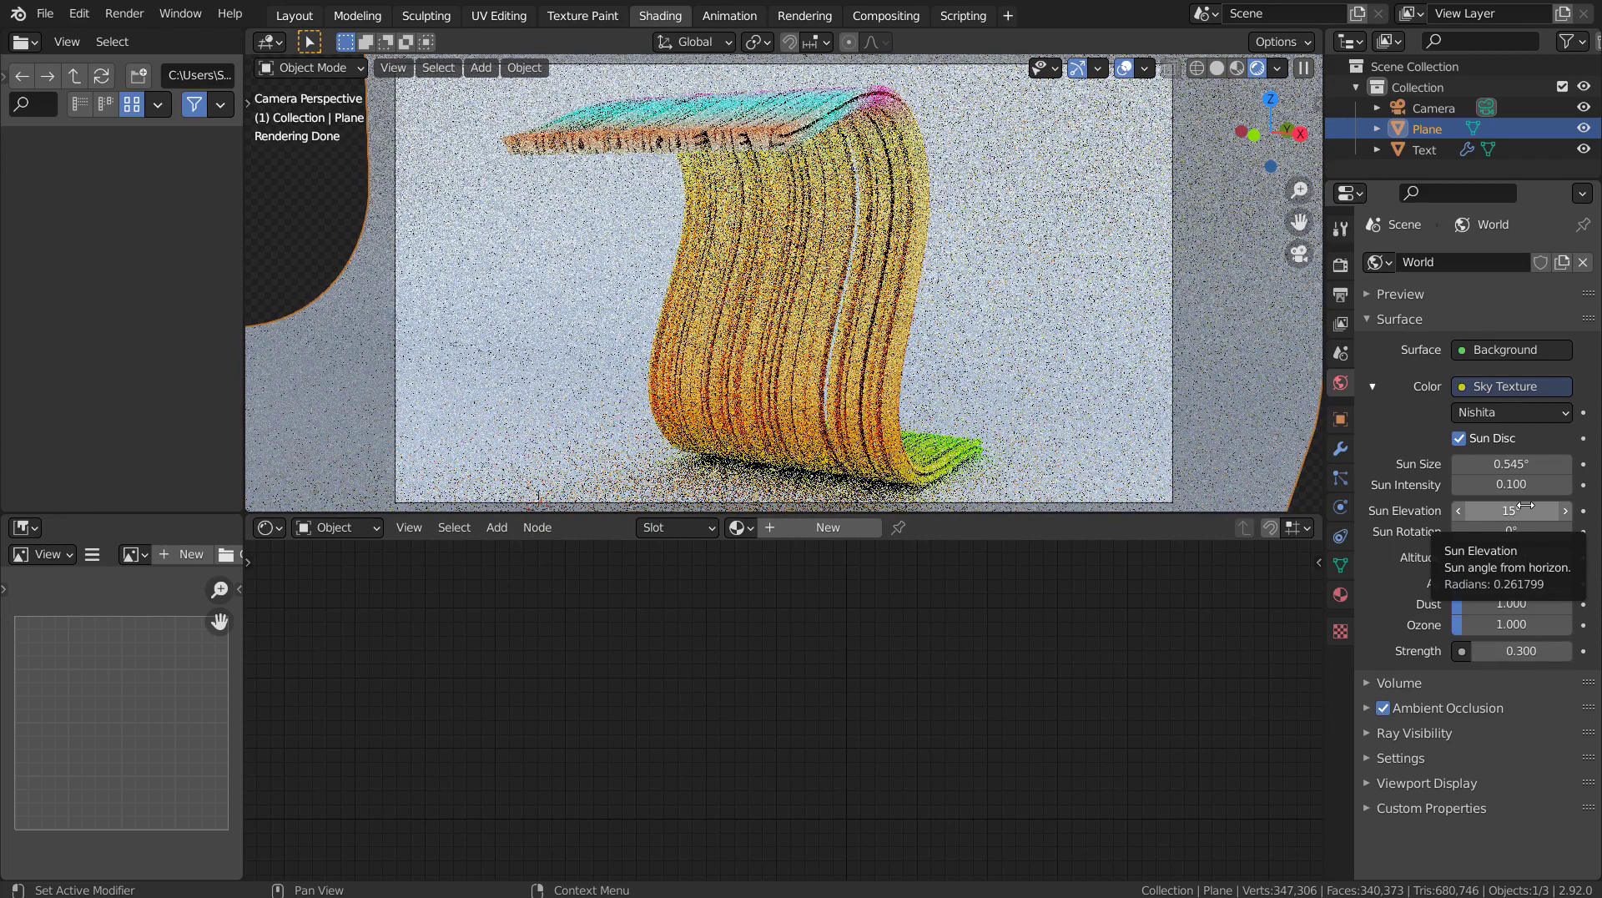
Step: Set the Sky Texture's sun elevation to 45°
double_click(1525, 510)
type("45")
key("Return")
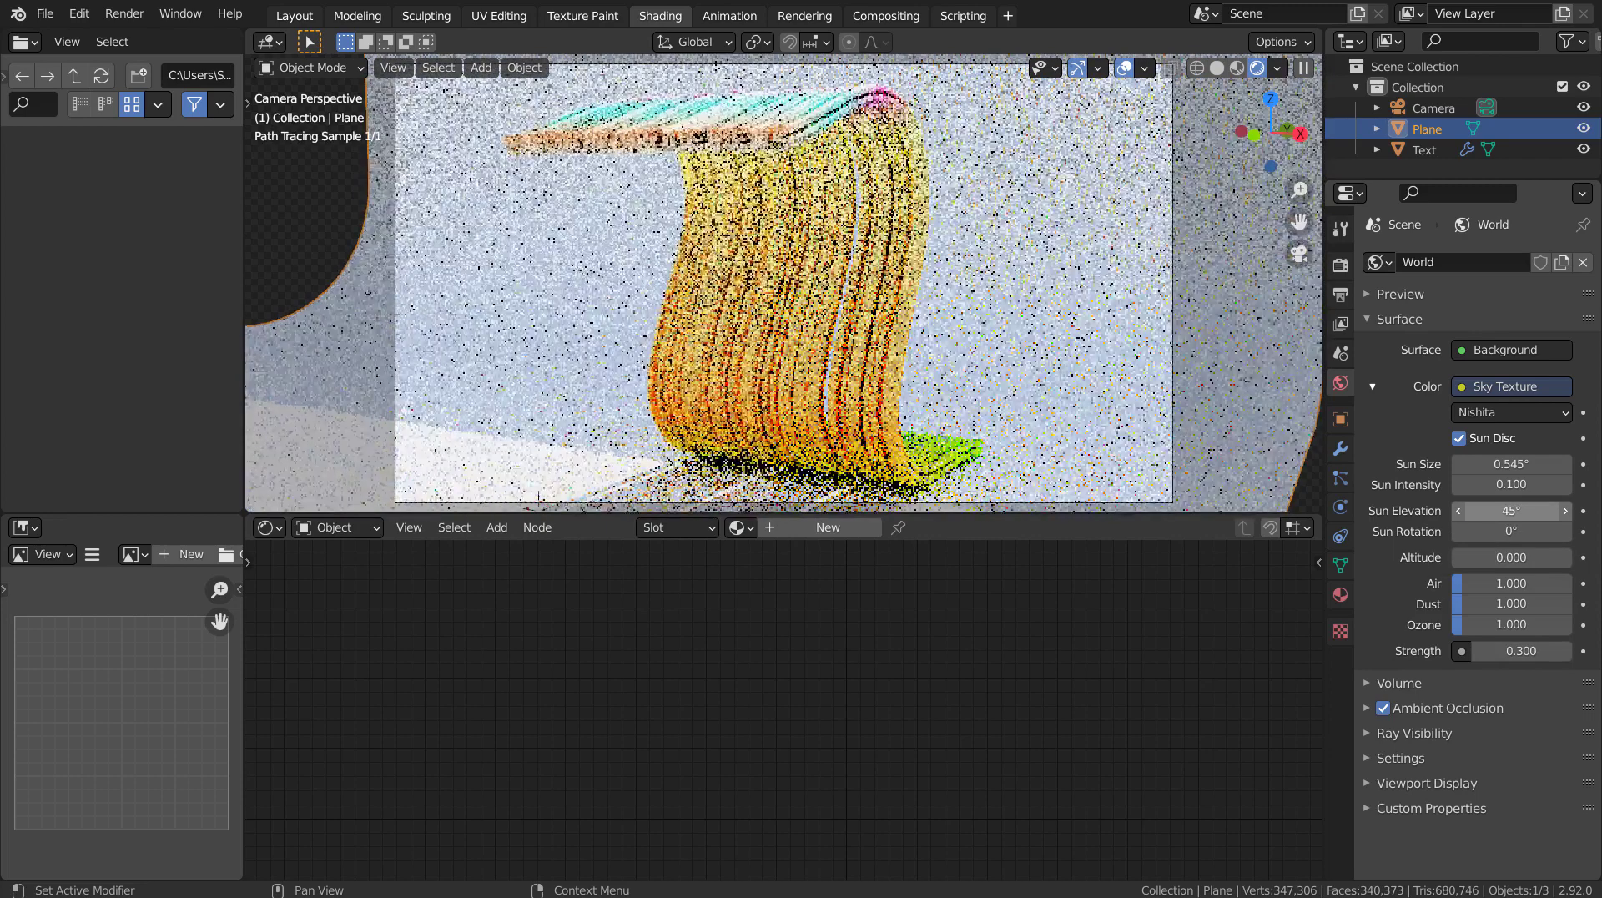
Step: Try sun rotations of 90° and 180° on the Sky Texture, settling on 270°
double_click(1511, 531)
type("90")
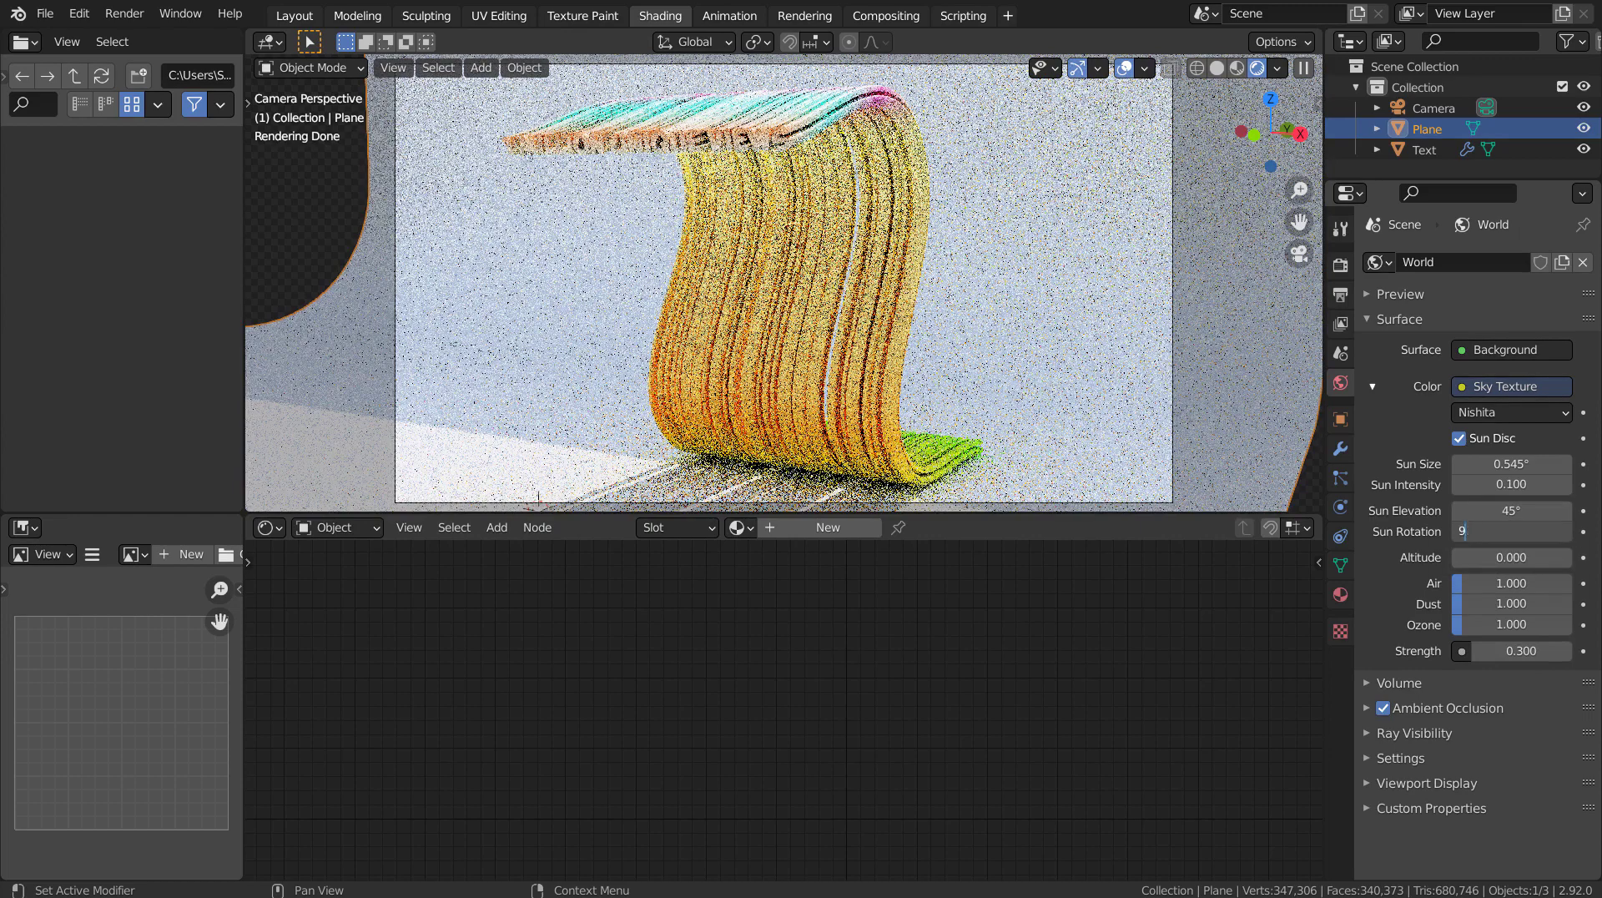
key("Return")
double_click(1511, 531)
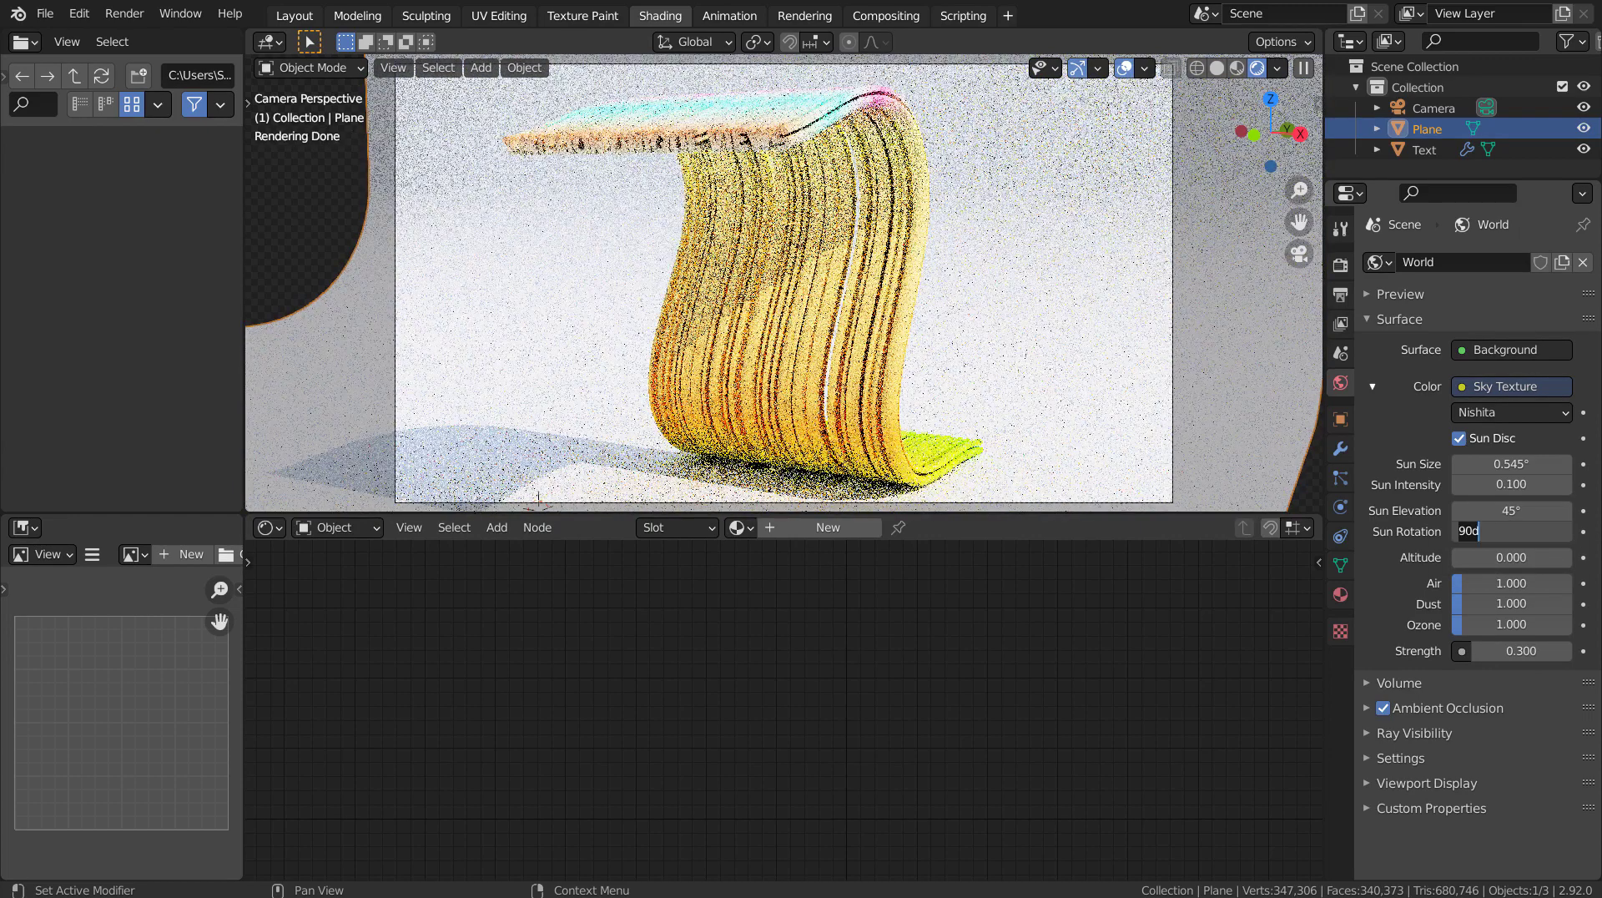
type("180")
key("Return")
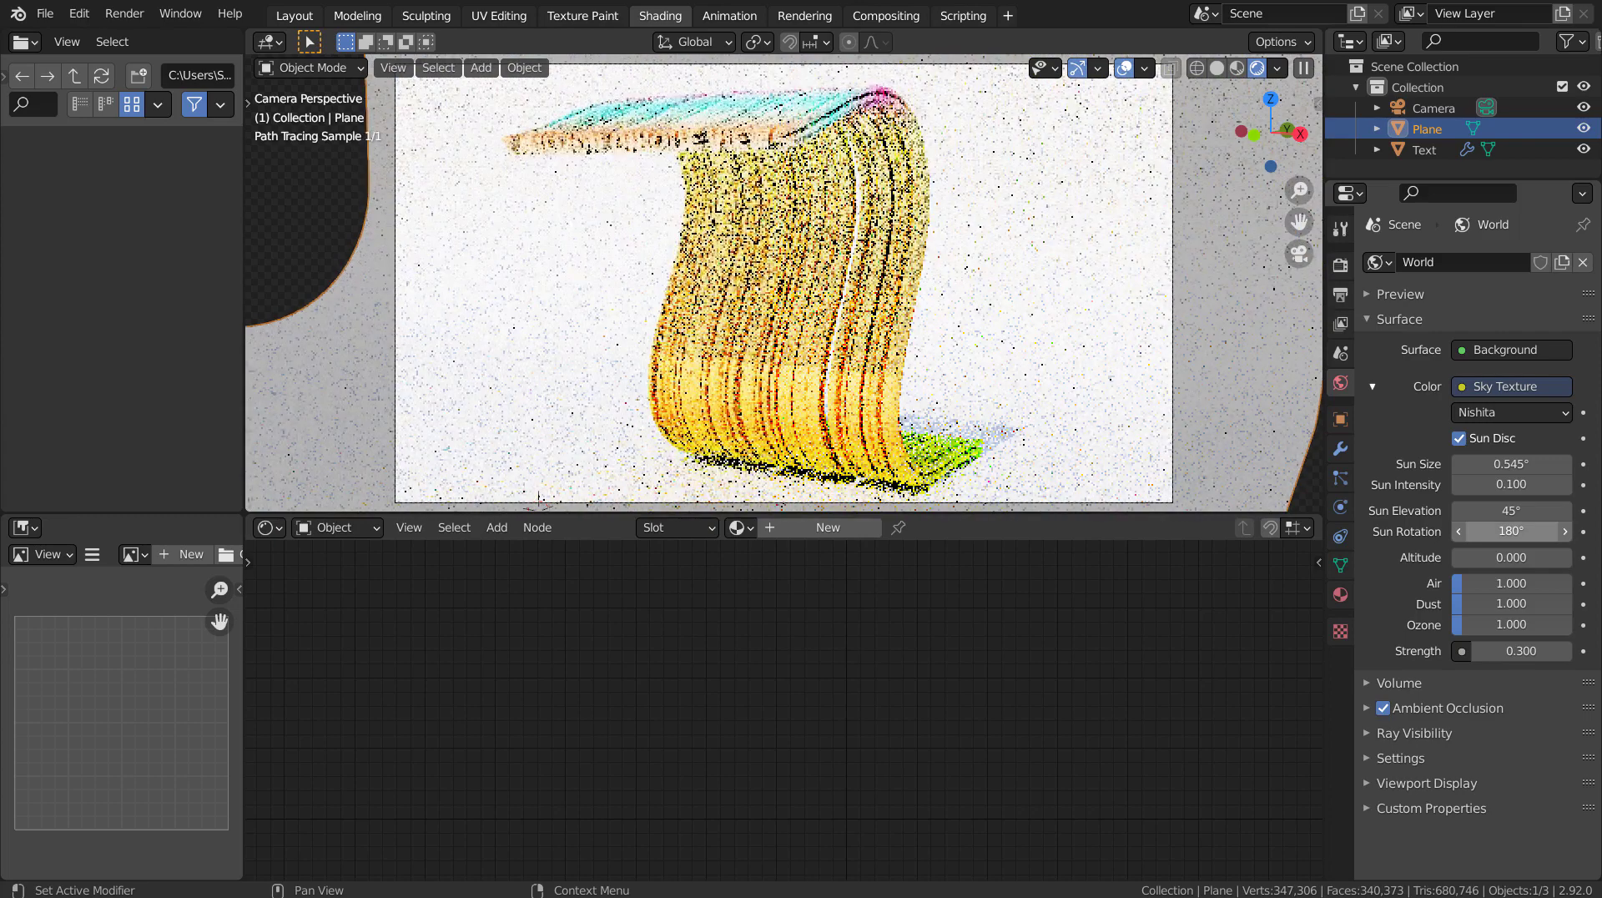
double_click(1511, 532)
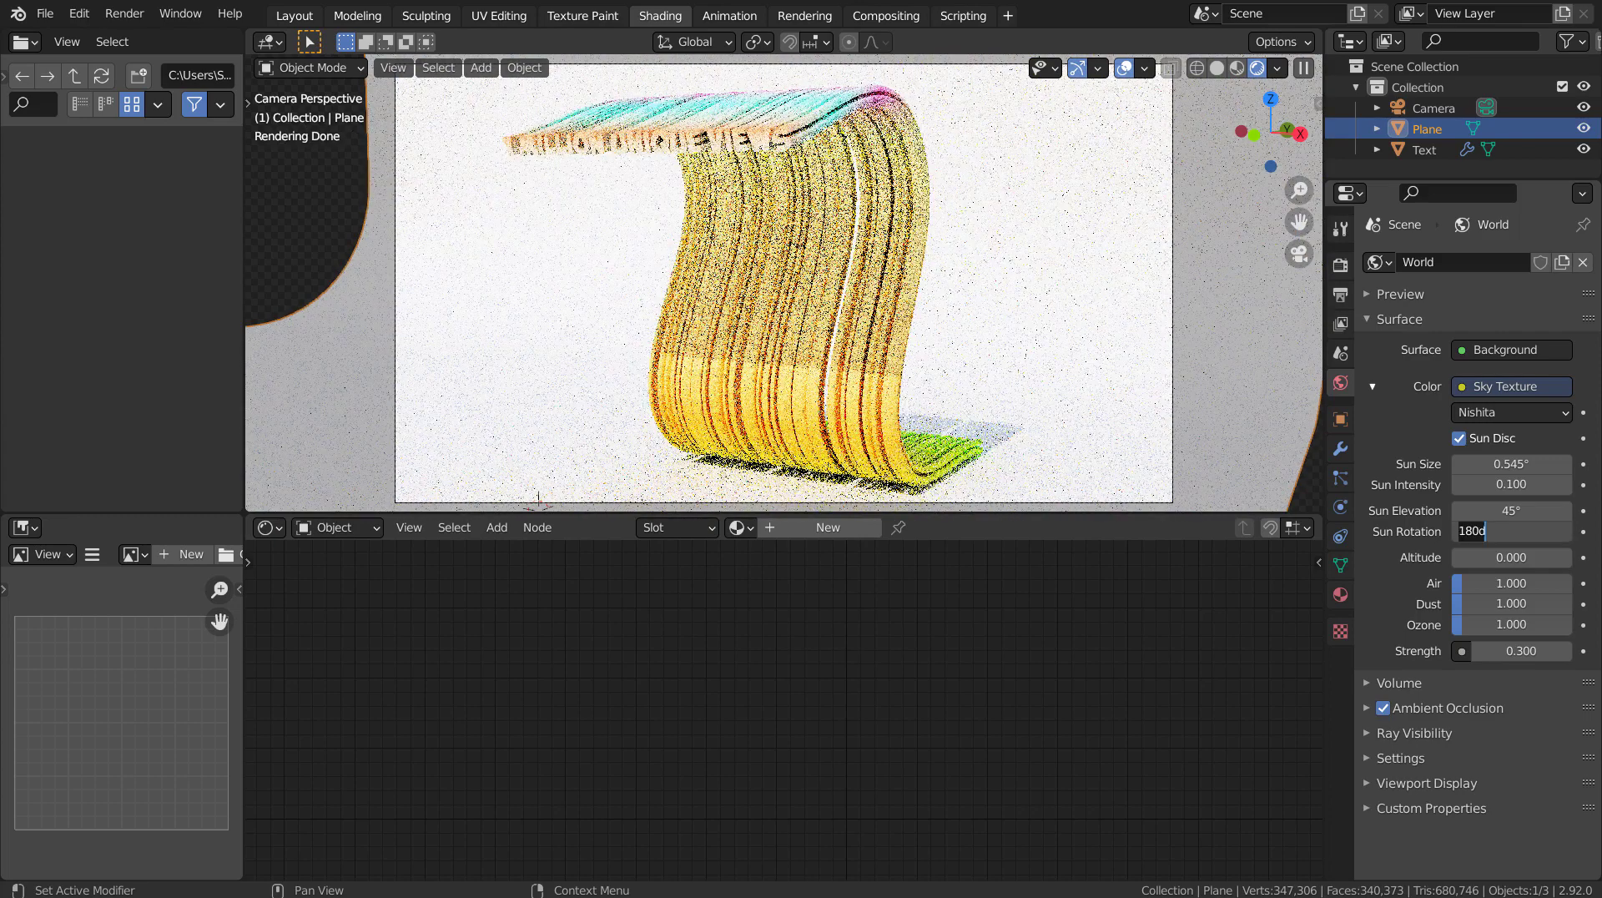
type("270")
key("Return")
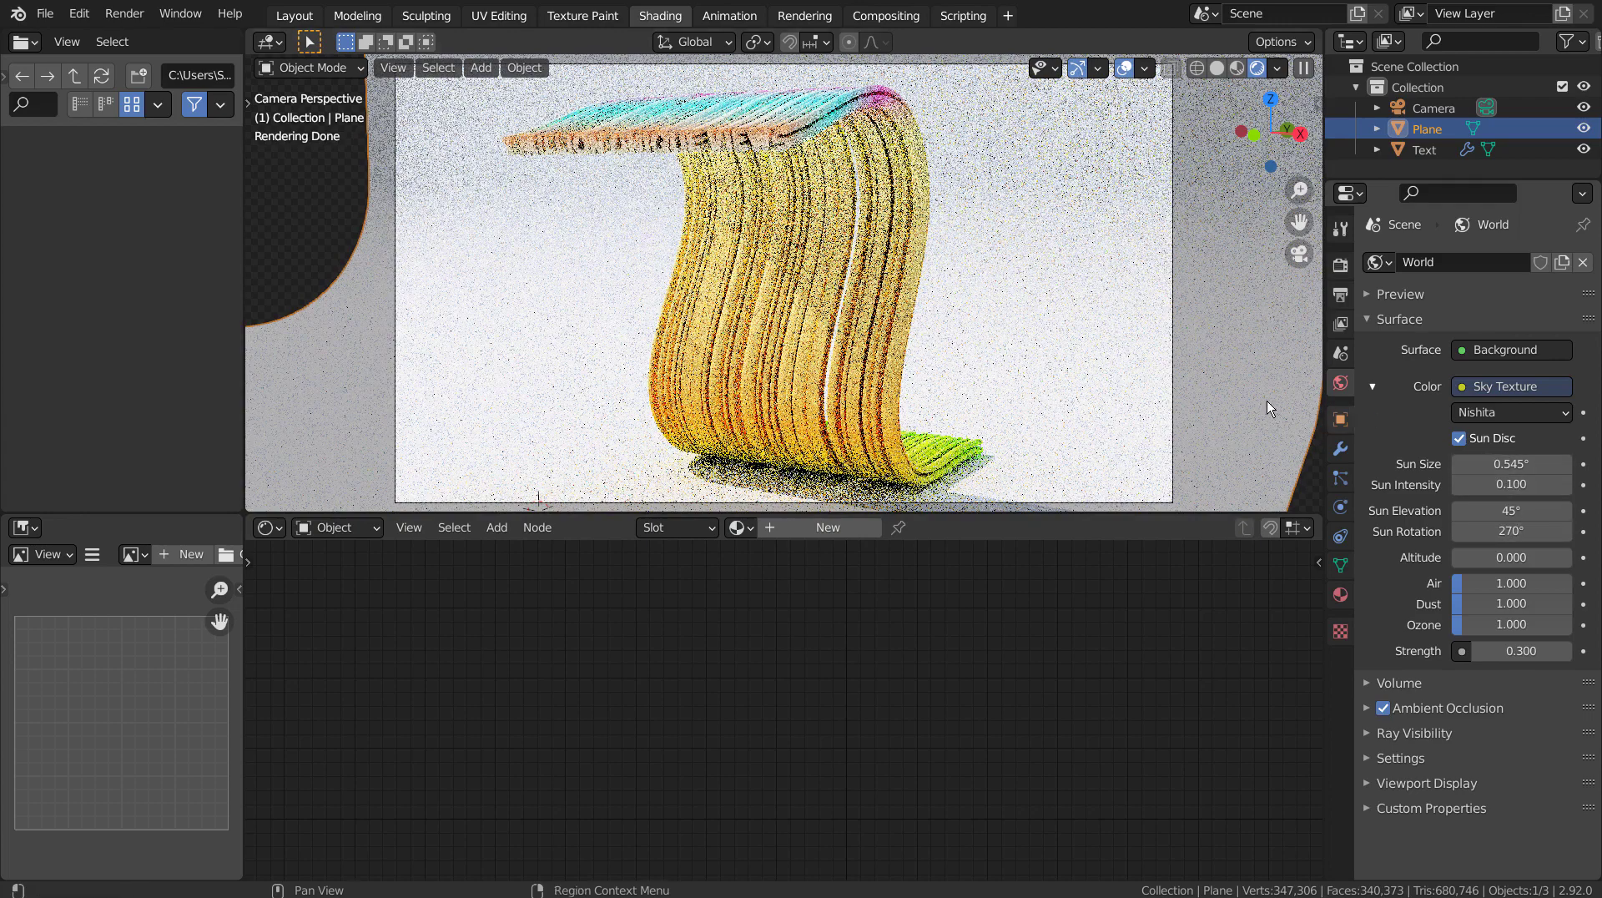
Step: Set the world background strength to 0.1
double_click(1539, 644)
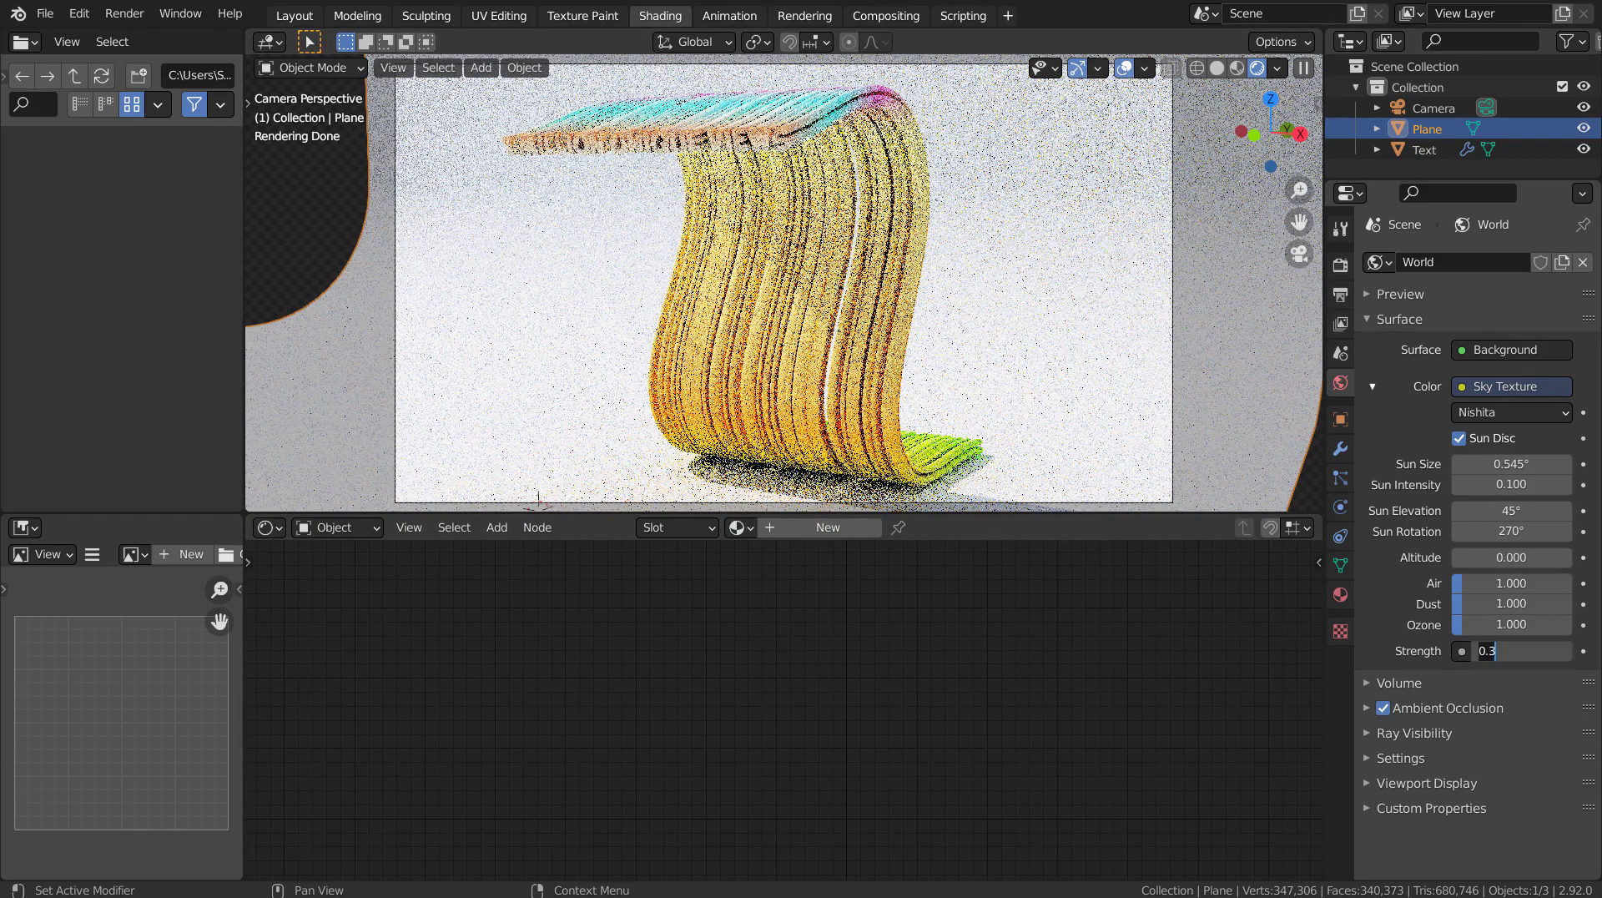
type("0.1")
key("Return")
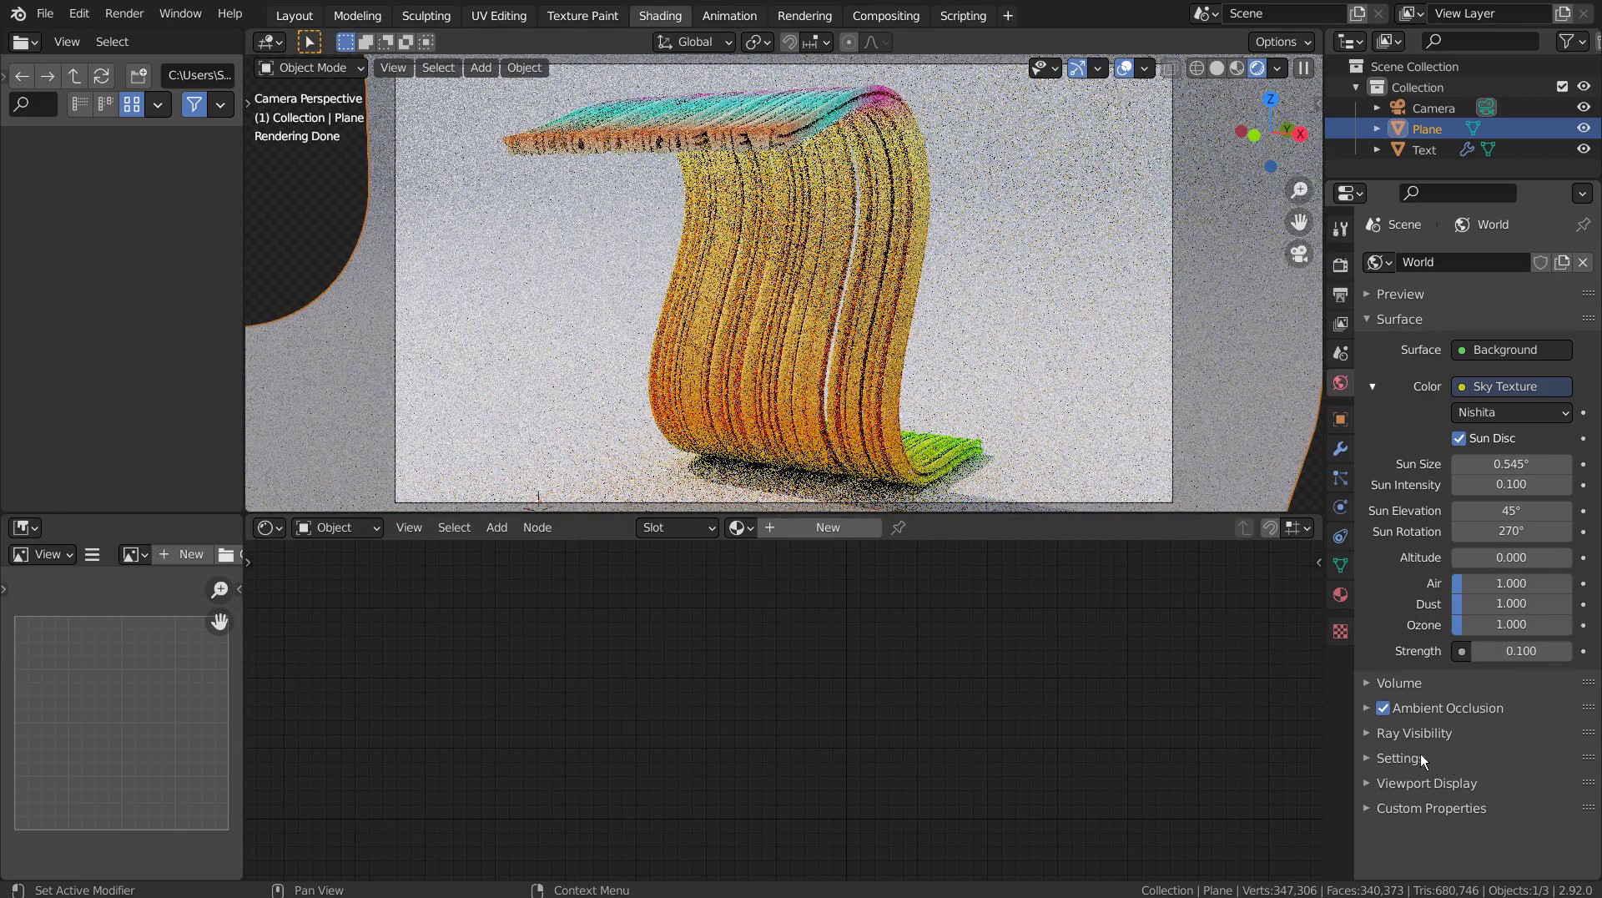
Step: Compare the scene with ambient occlusion off and on, and try a factor of 0.1, settling on 0.50
left_click(1383, 708)
left_click(1383, 707)
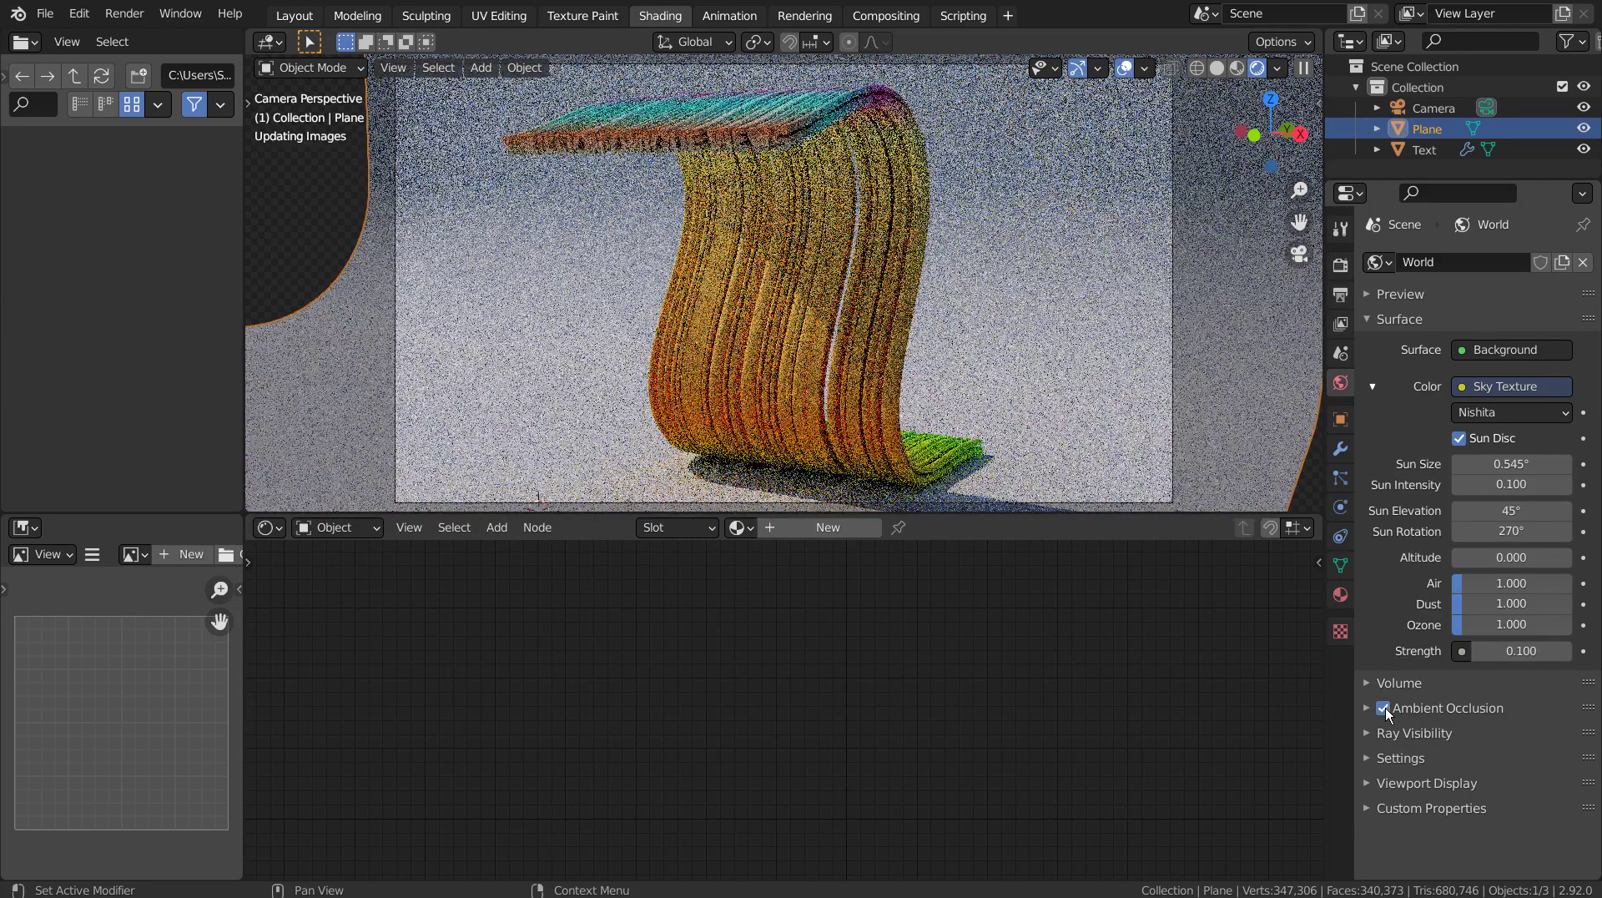
left_click(1419, 708)
double_click(1526, 739)
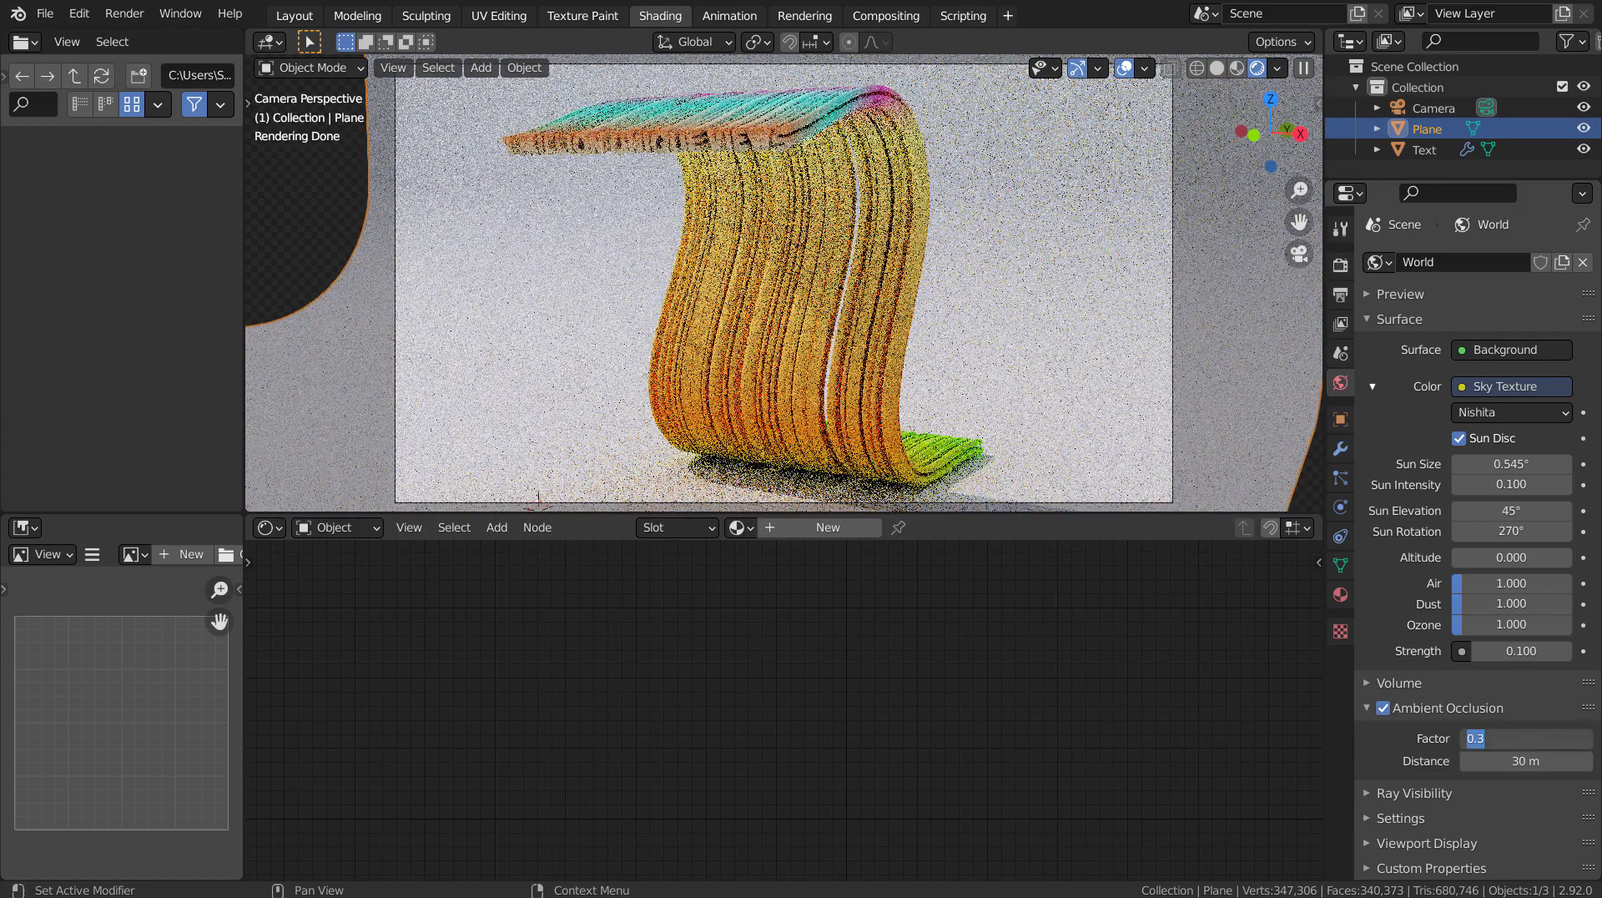
type("0.1")
key("Return")
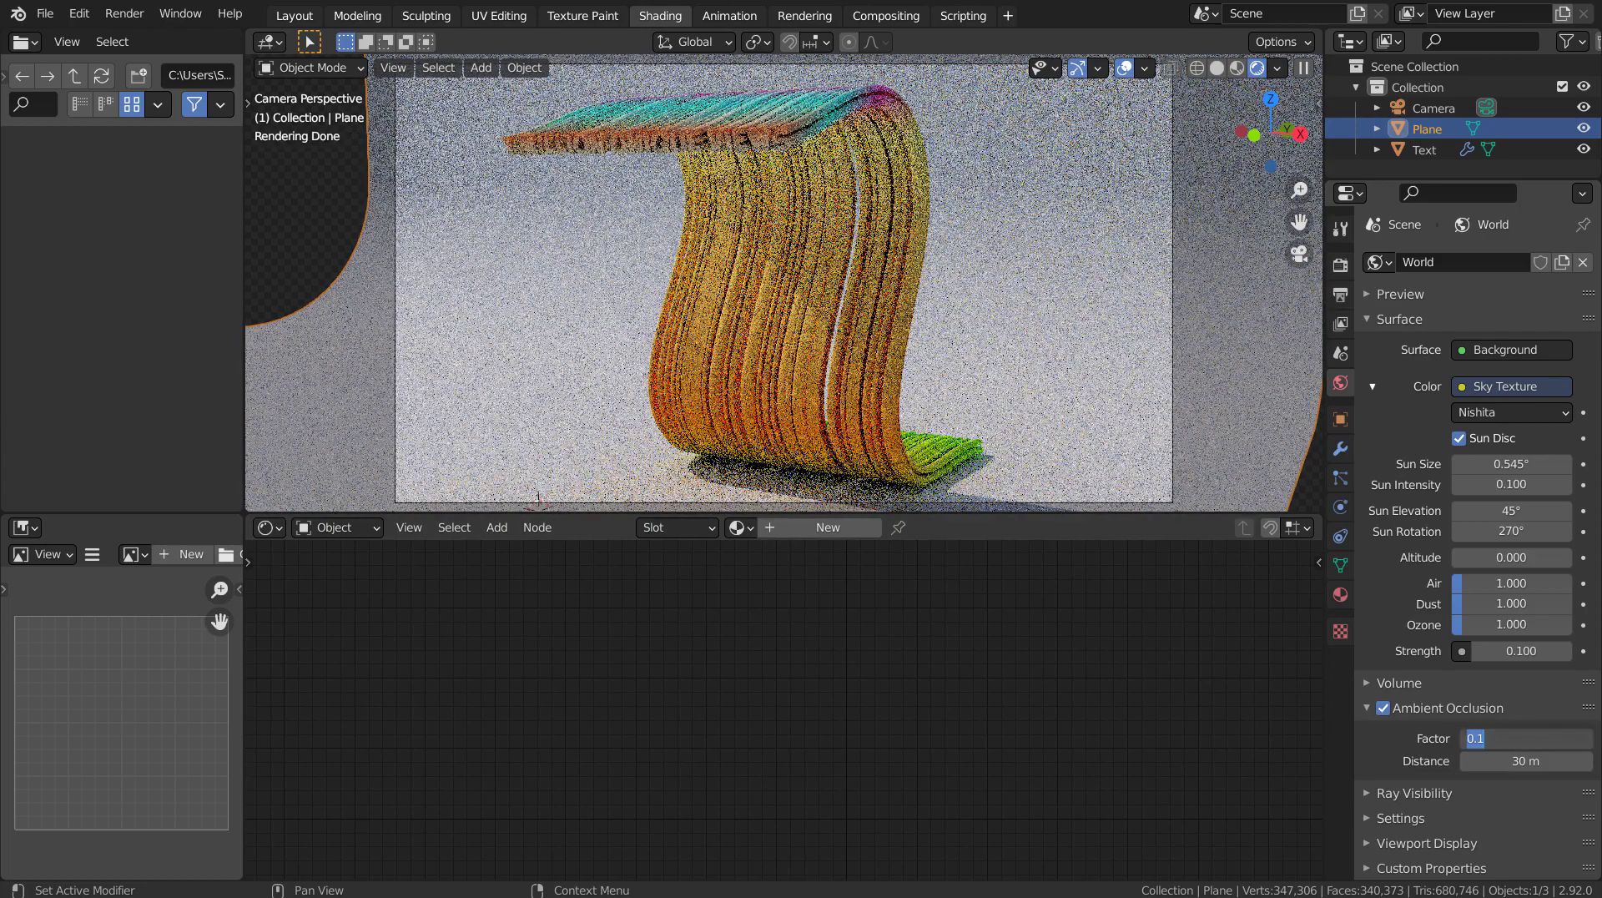
left_click_drag(1490, 738, 1543, 738)
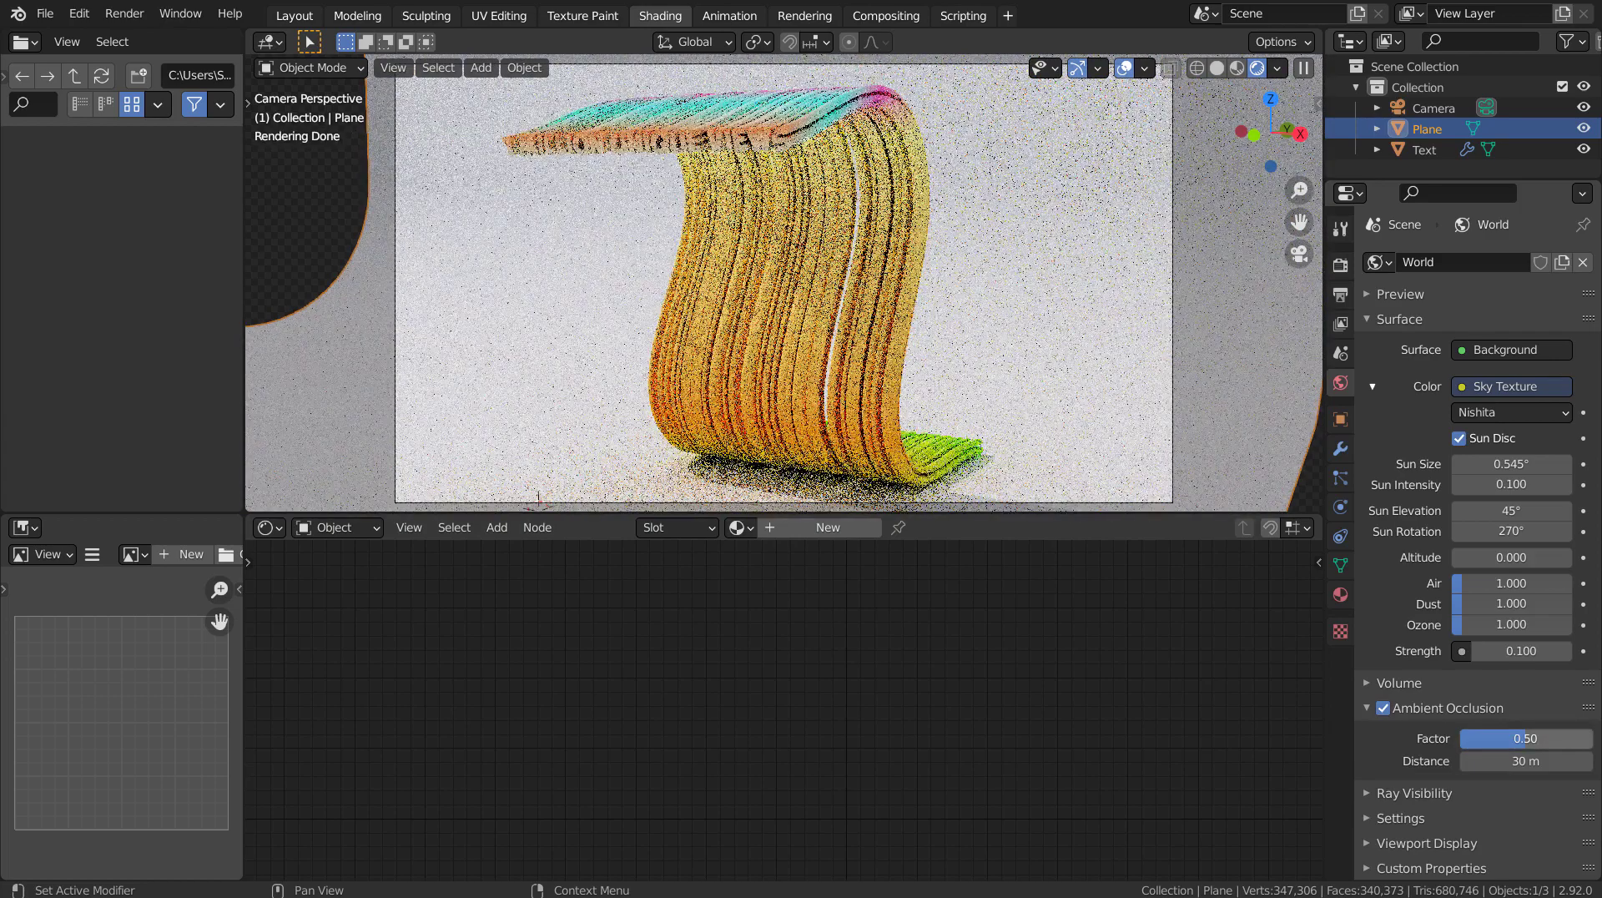
Step: Give the backdrop plane a new material with metallic 0.926 and roughness 0.269
left_click(1340, 594)
left_click(1455, 328)
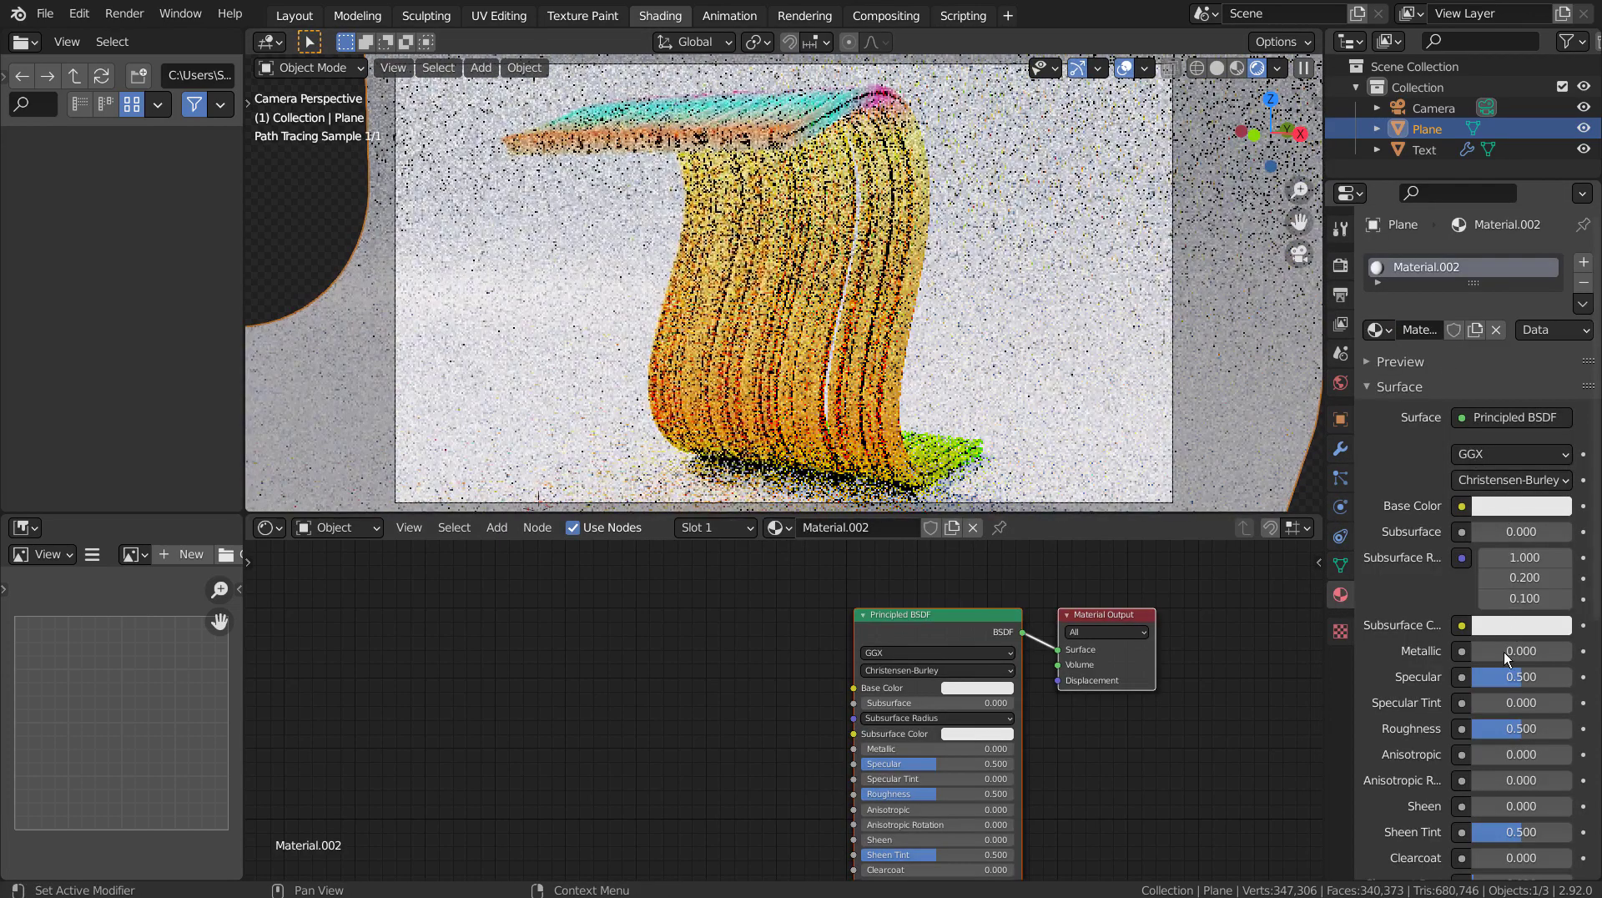
left_click_drag(1501, 650, 1561, 651)
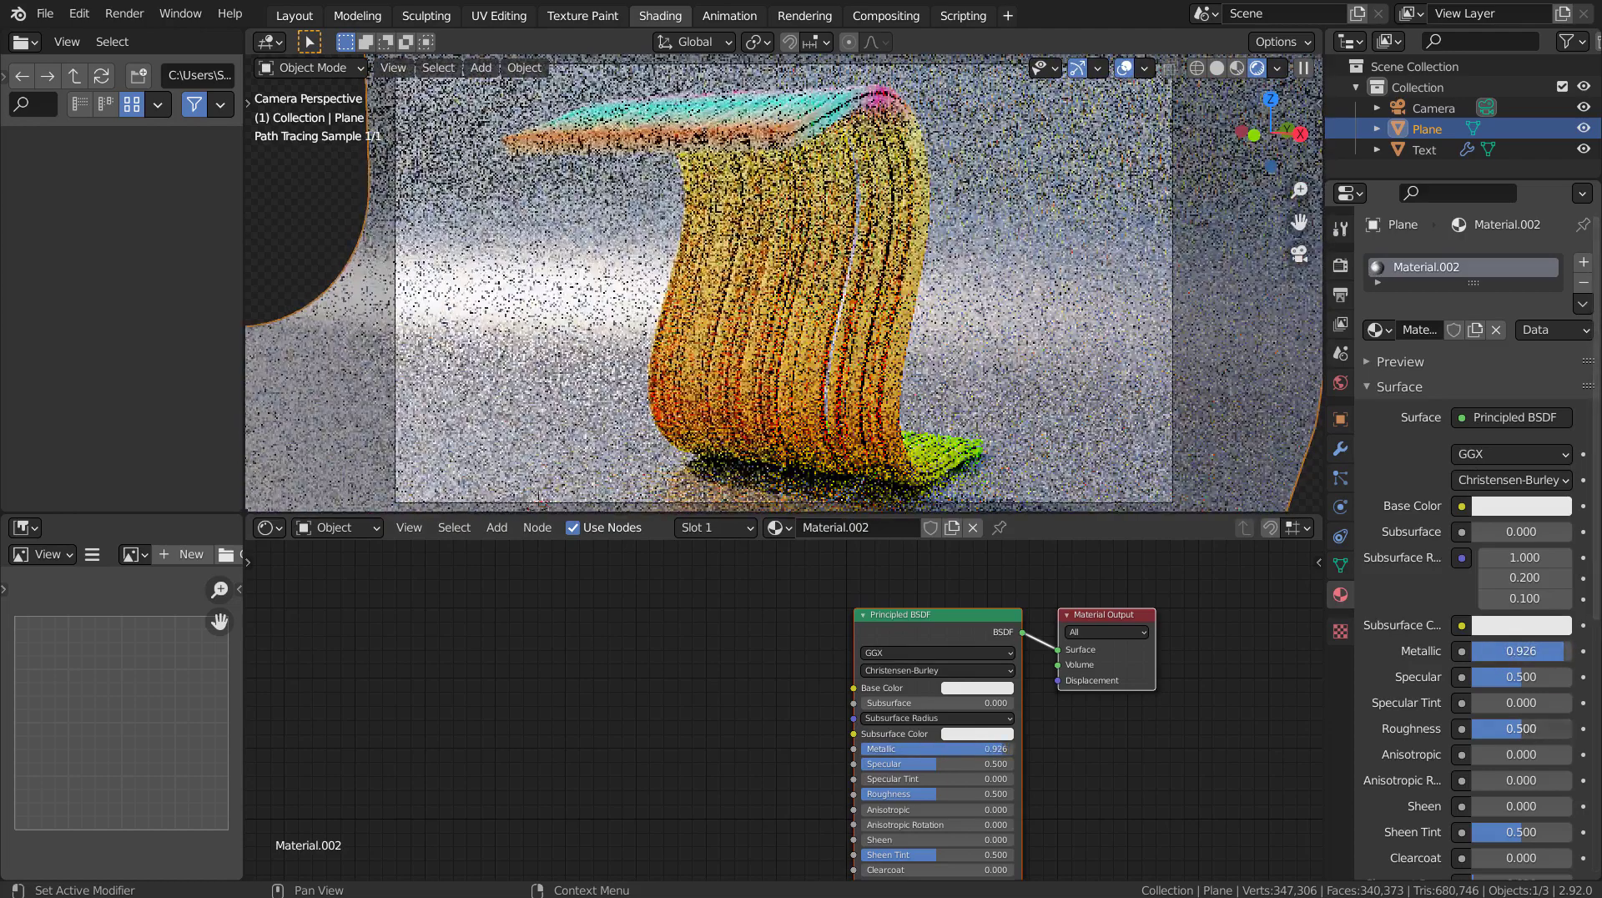
mouse_move(1521, 729)
left_mouse_down()
mouse_move(1475, 728)
mouse_move(1496, 728)
left_mouse_up()
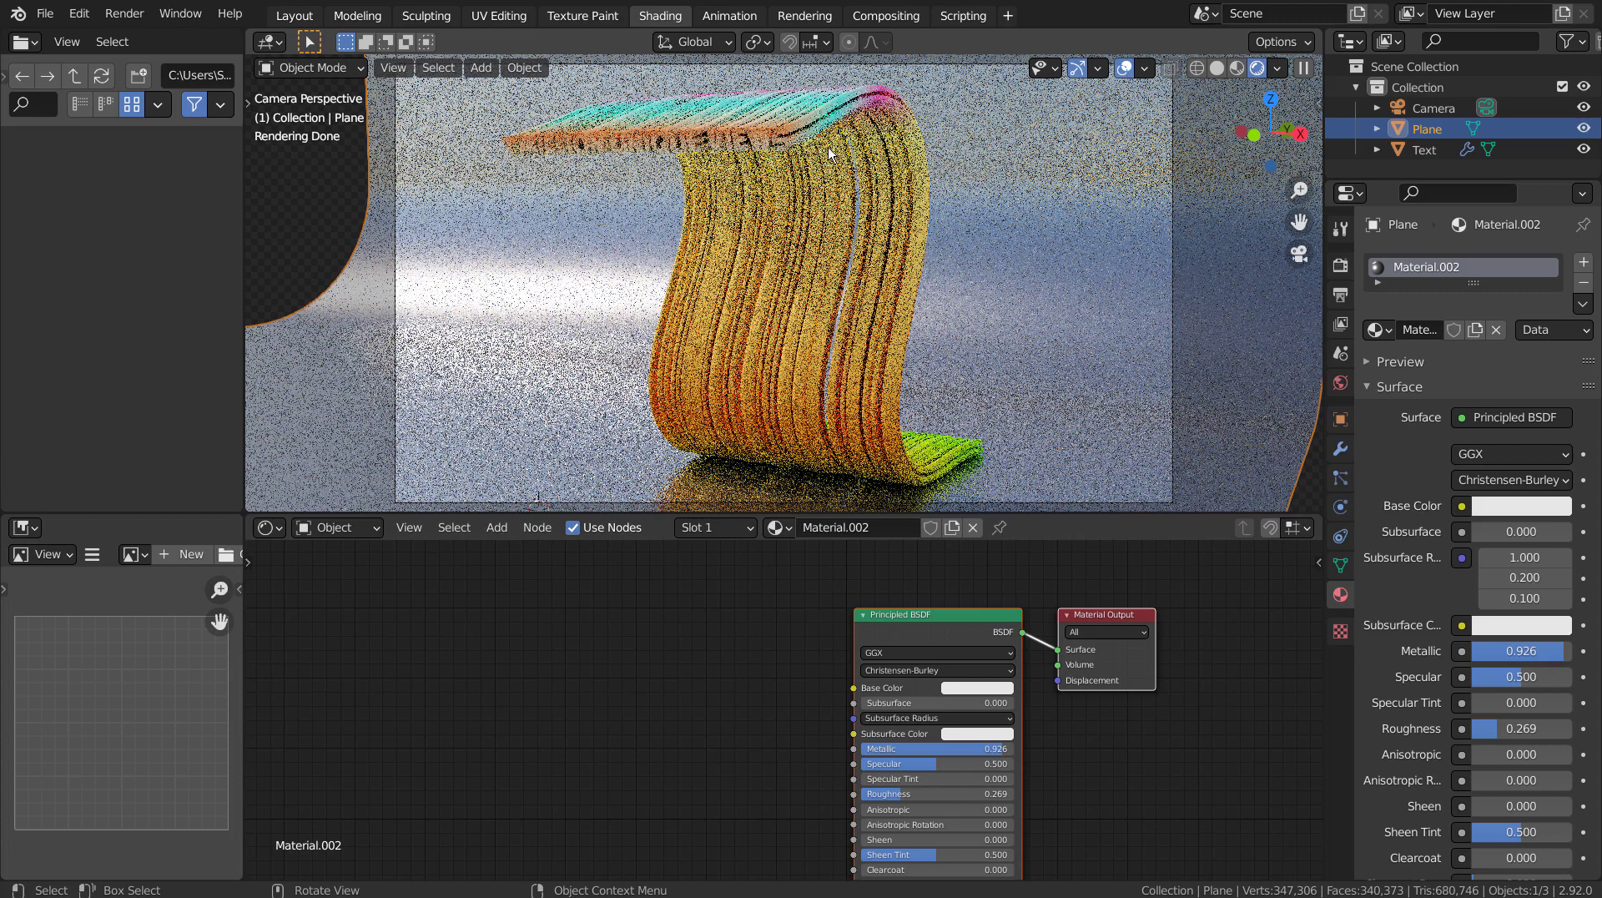
Step: Examine the extruded text's mesh topology and smoothed surface up close in the Layout workspace, and return to the camera view
left_click(769, 145)
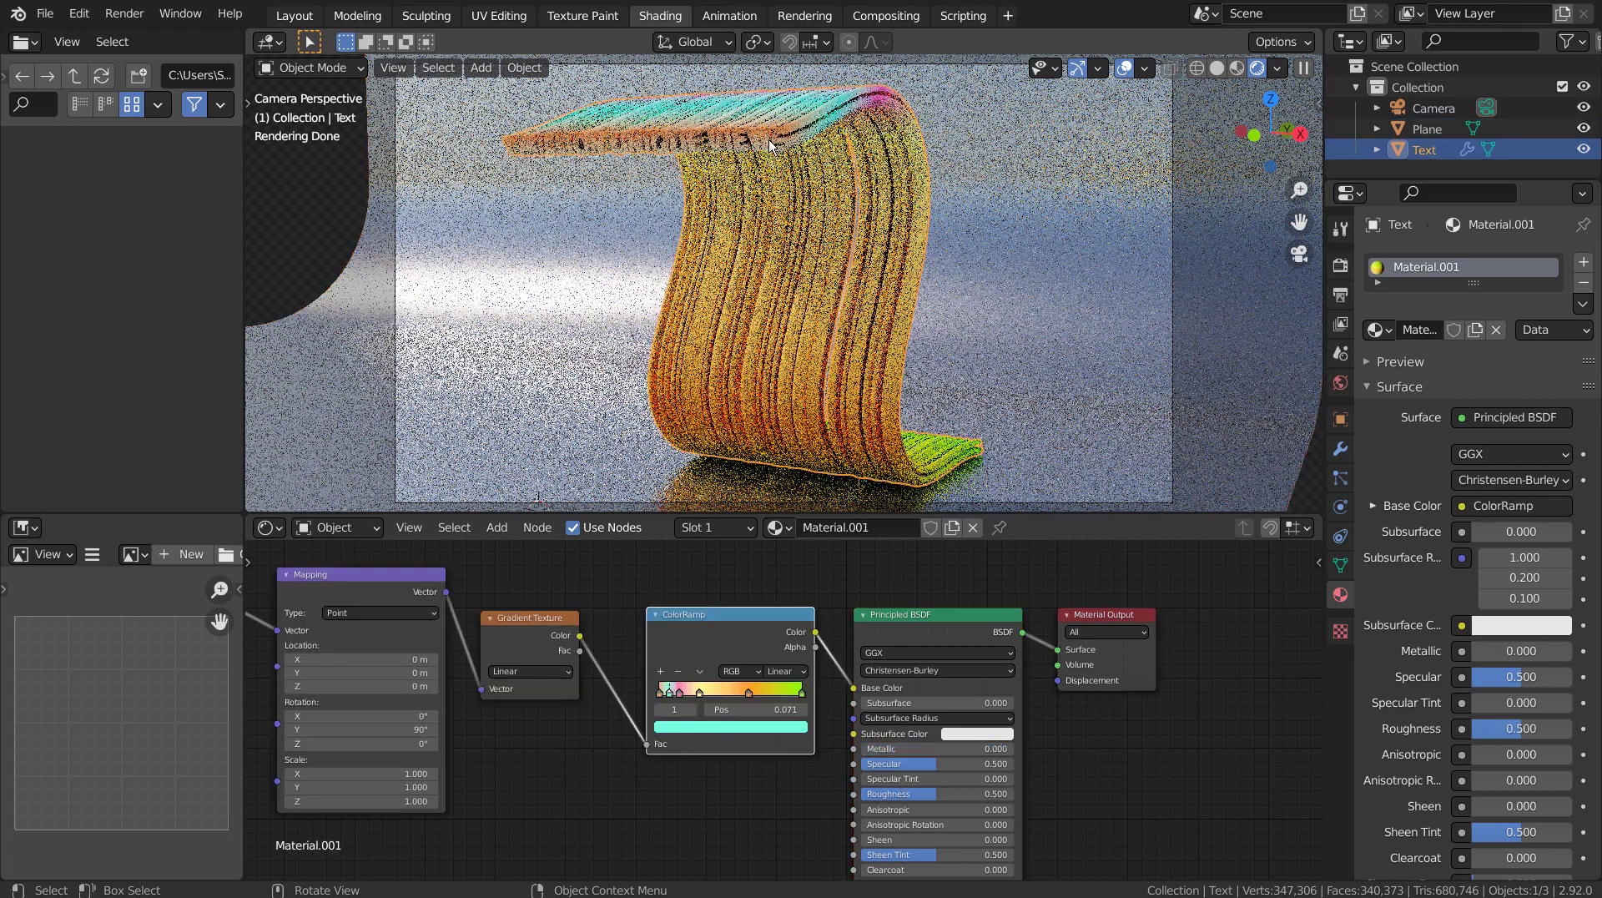
left_click(293, 15)
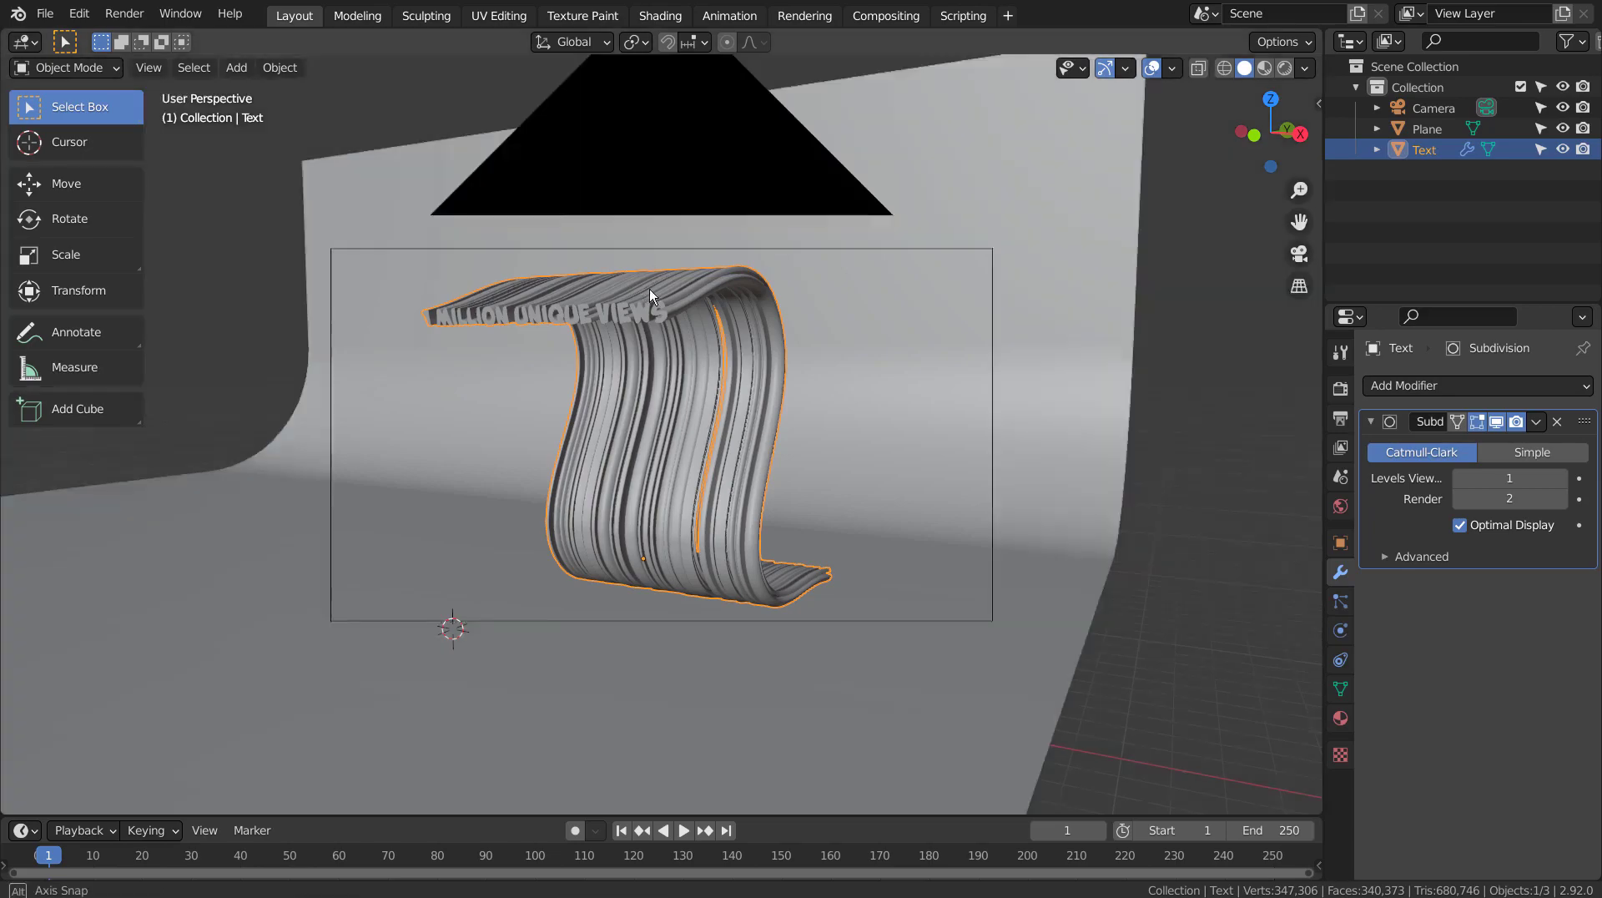
key("KP_Decimal")
scroll(708, 300, "up", 3)
scroll(698, 292, "up", 3)
key("Tab")
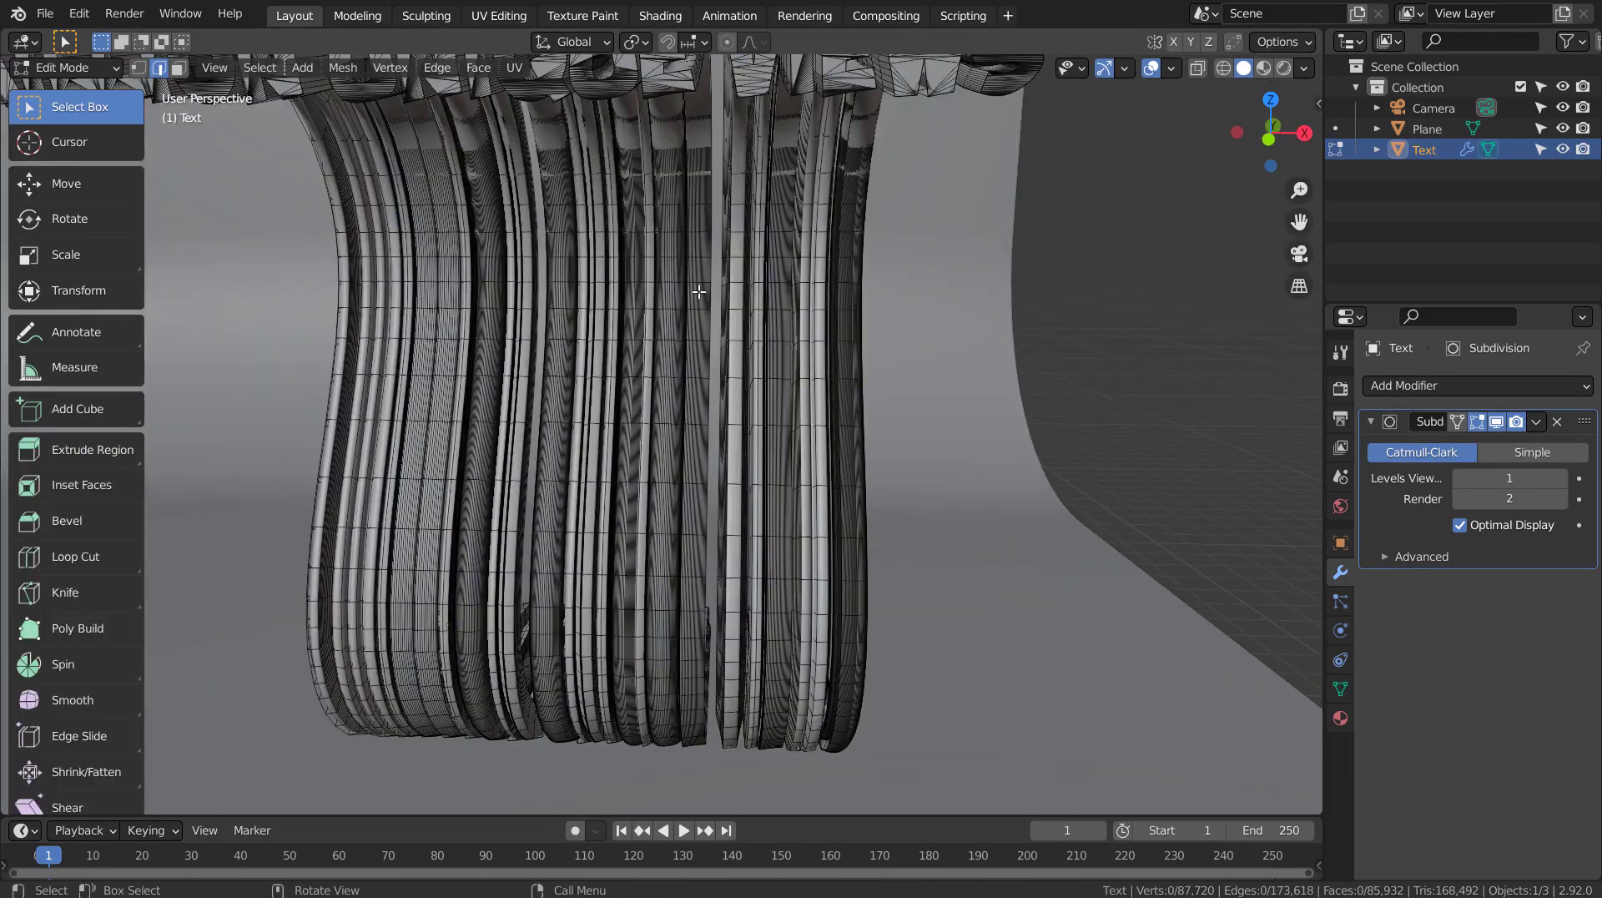
middle_click_drag(699, 292, 701, 396, "shift")
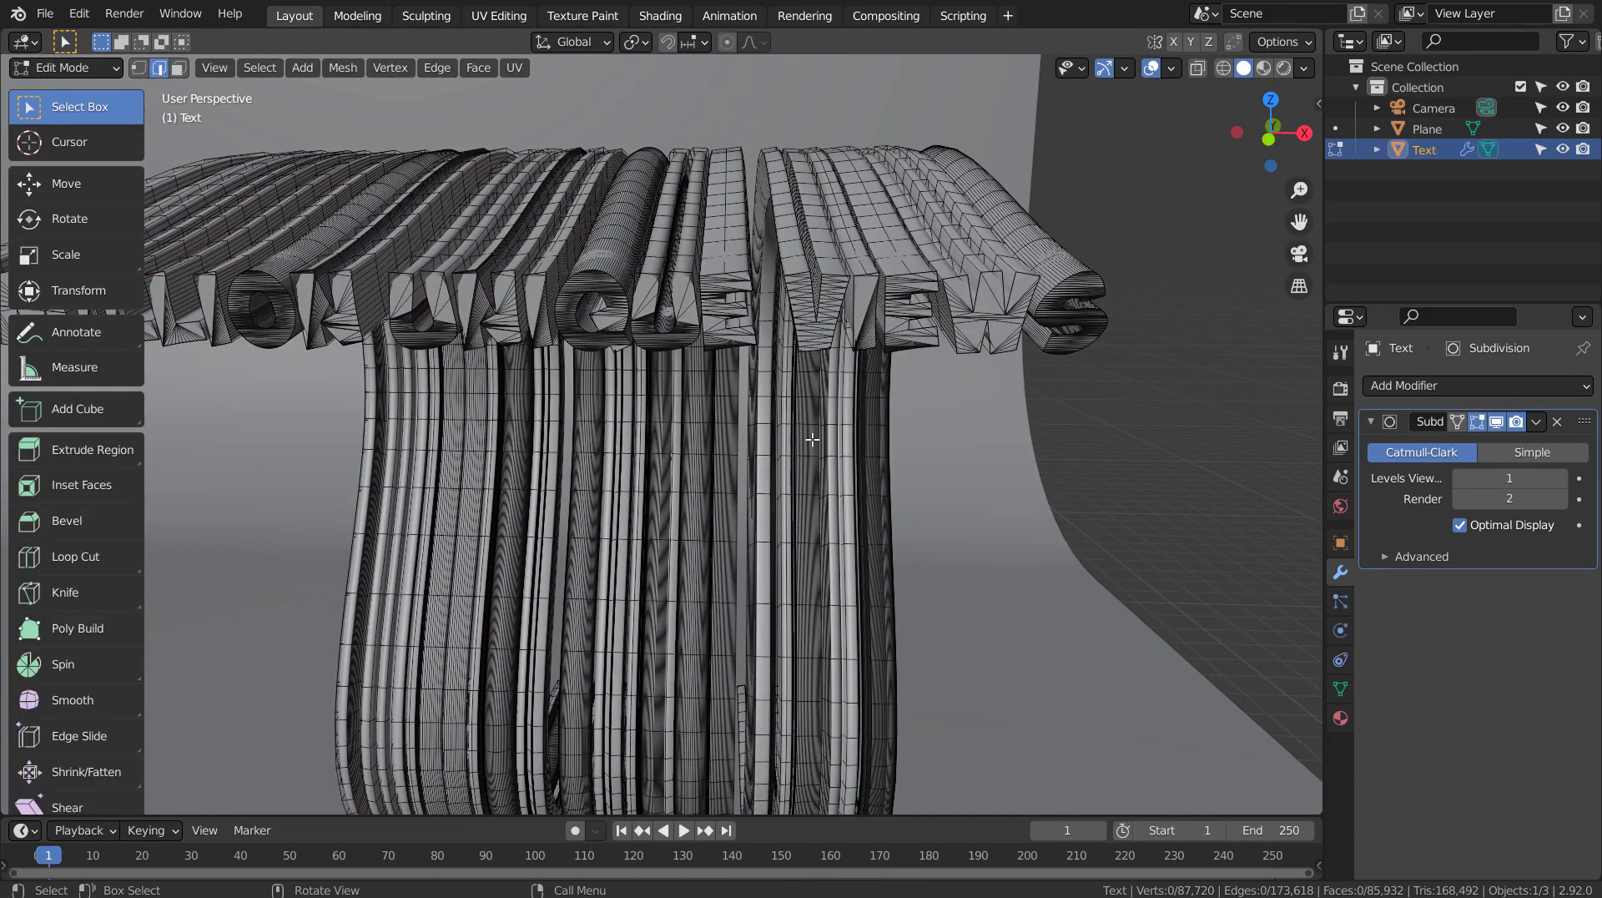
key("Tab")
scroll(971, 454, "down", 4)
middle_click_drag(971, 453, 874, 462)
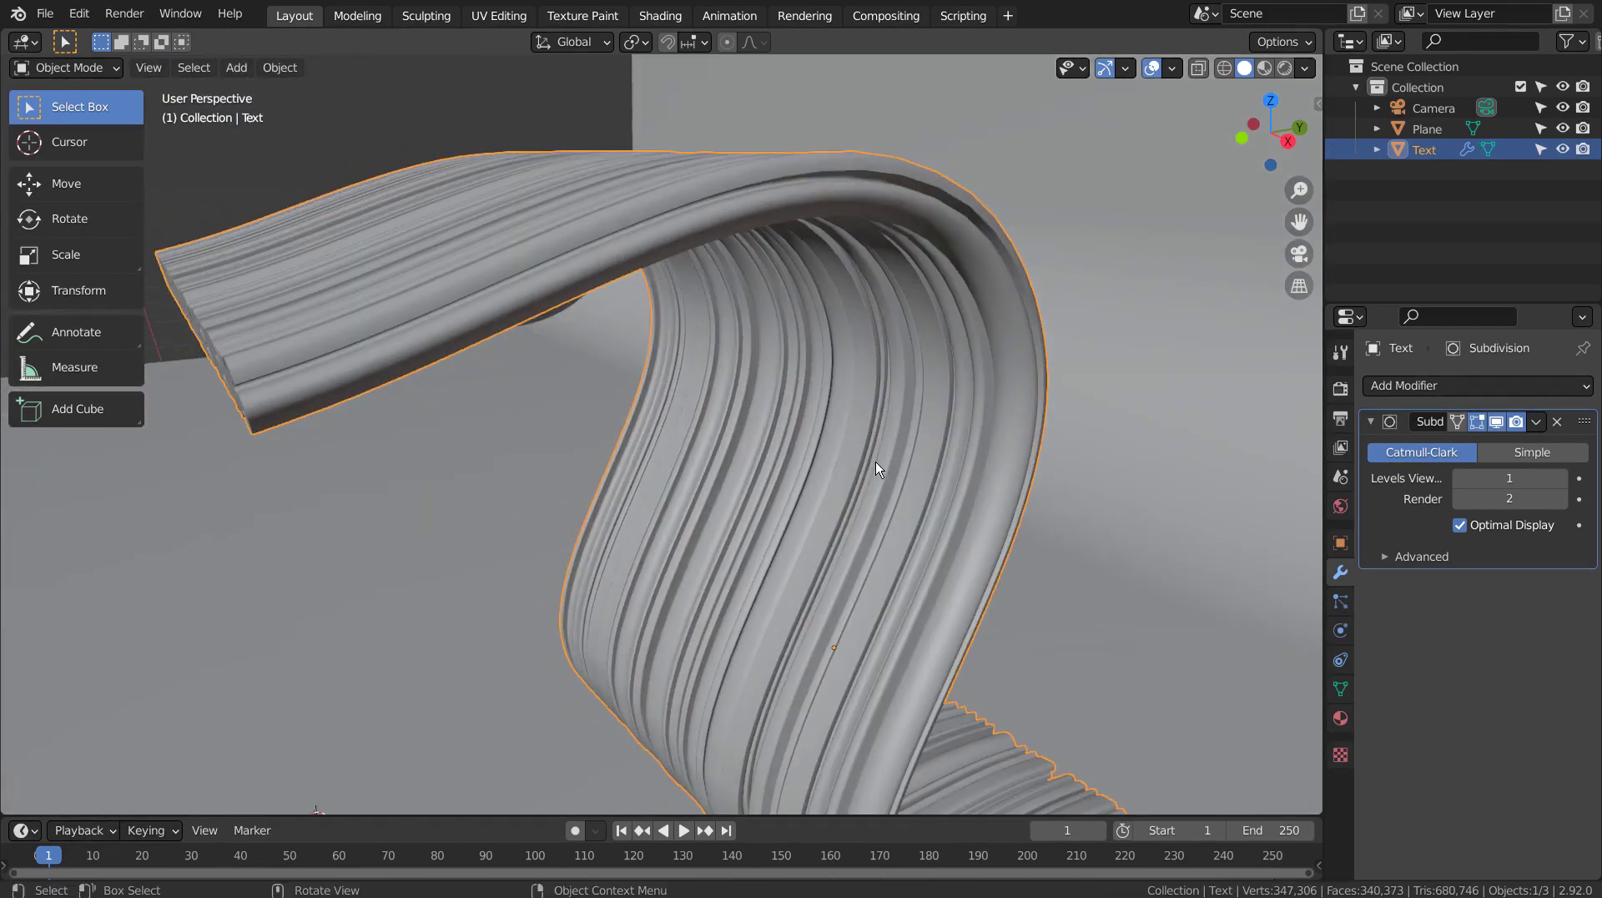
key("KP_0")
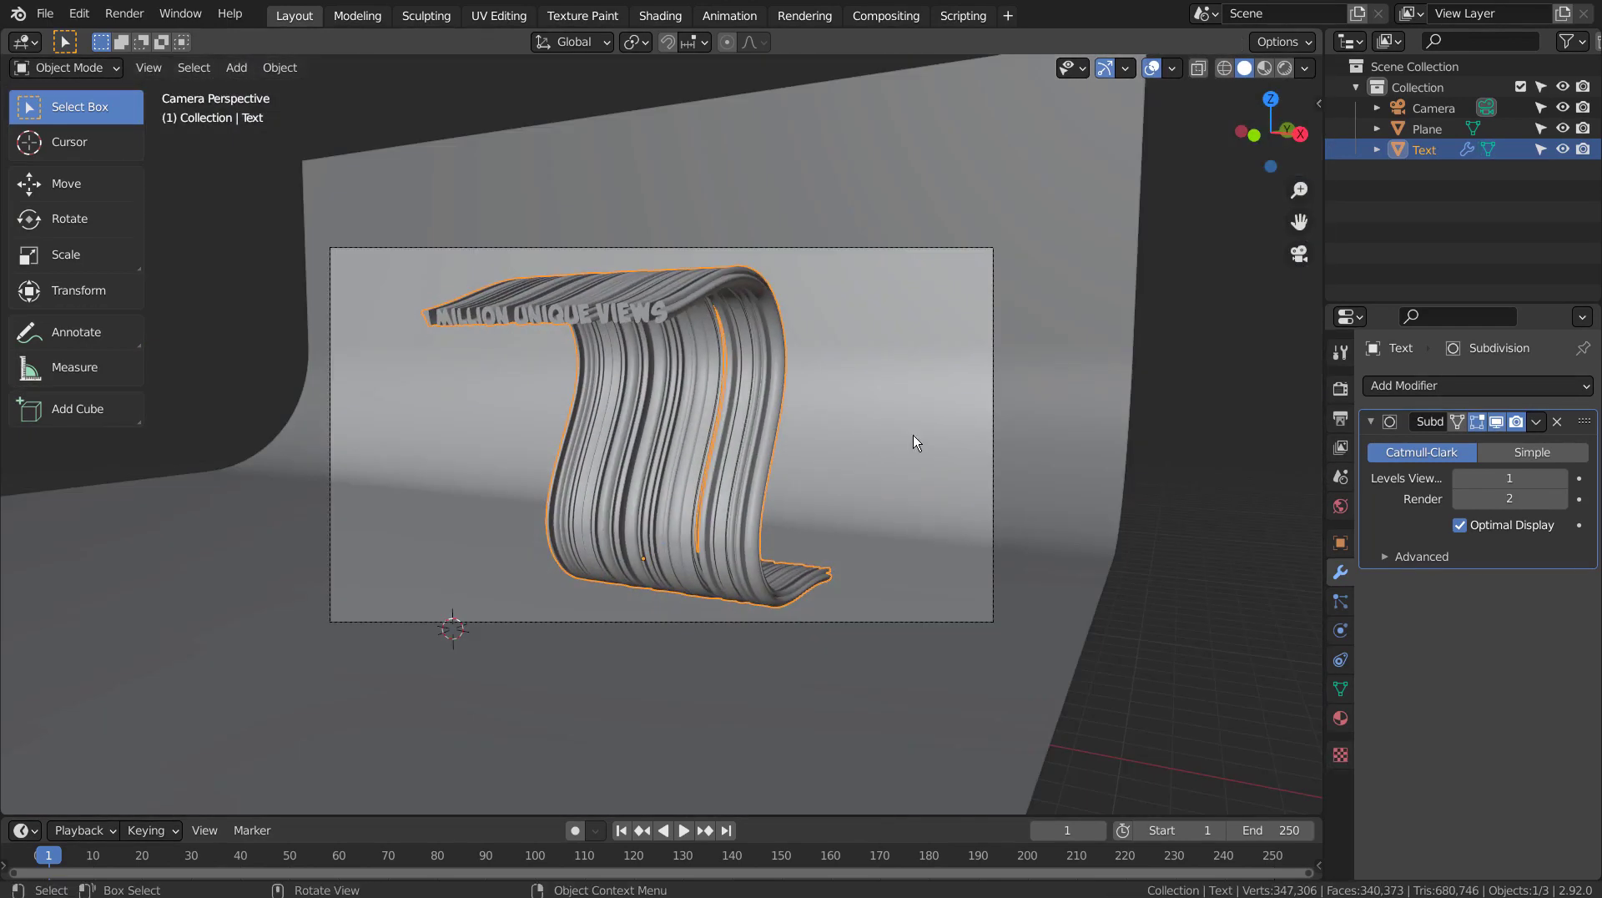
Step: Check the compositing node setup and set the Cycles render samples to 32
left_click(889, 16)
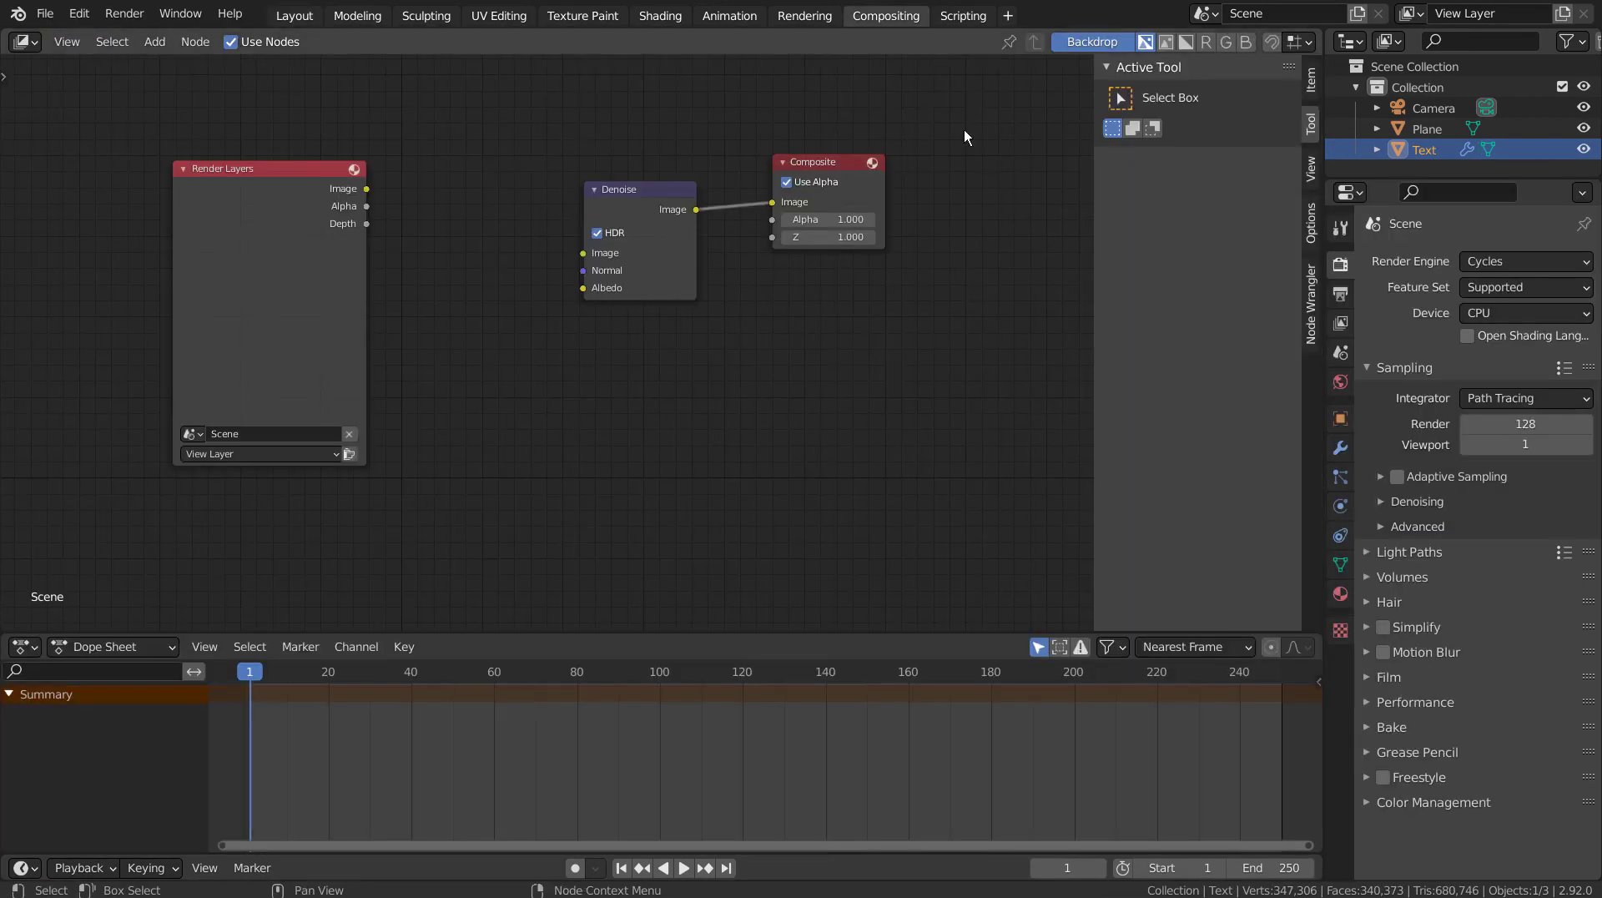
left_click(292, 16)
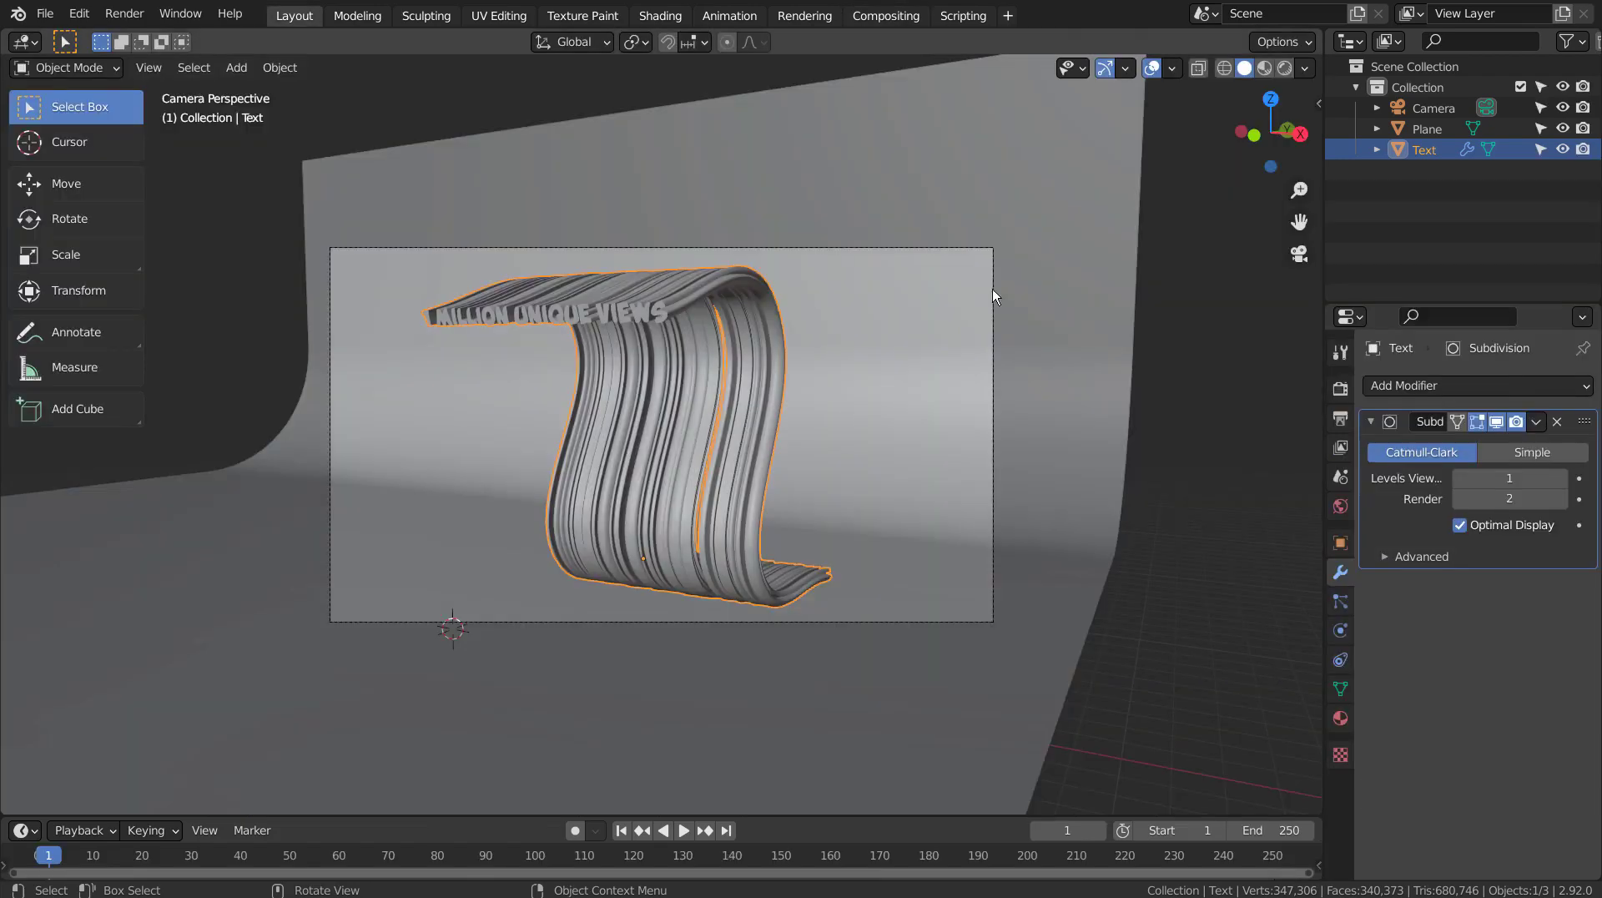
left_click(1340, 389)
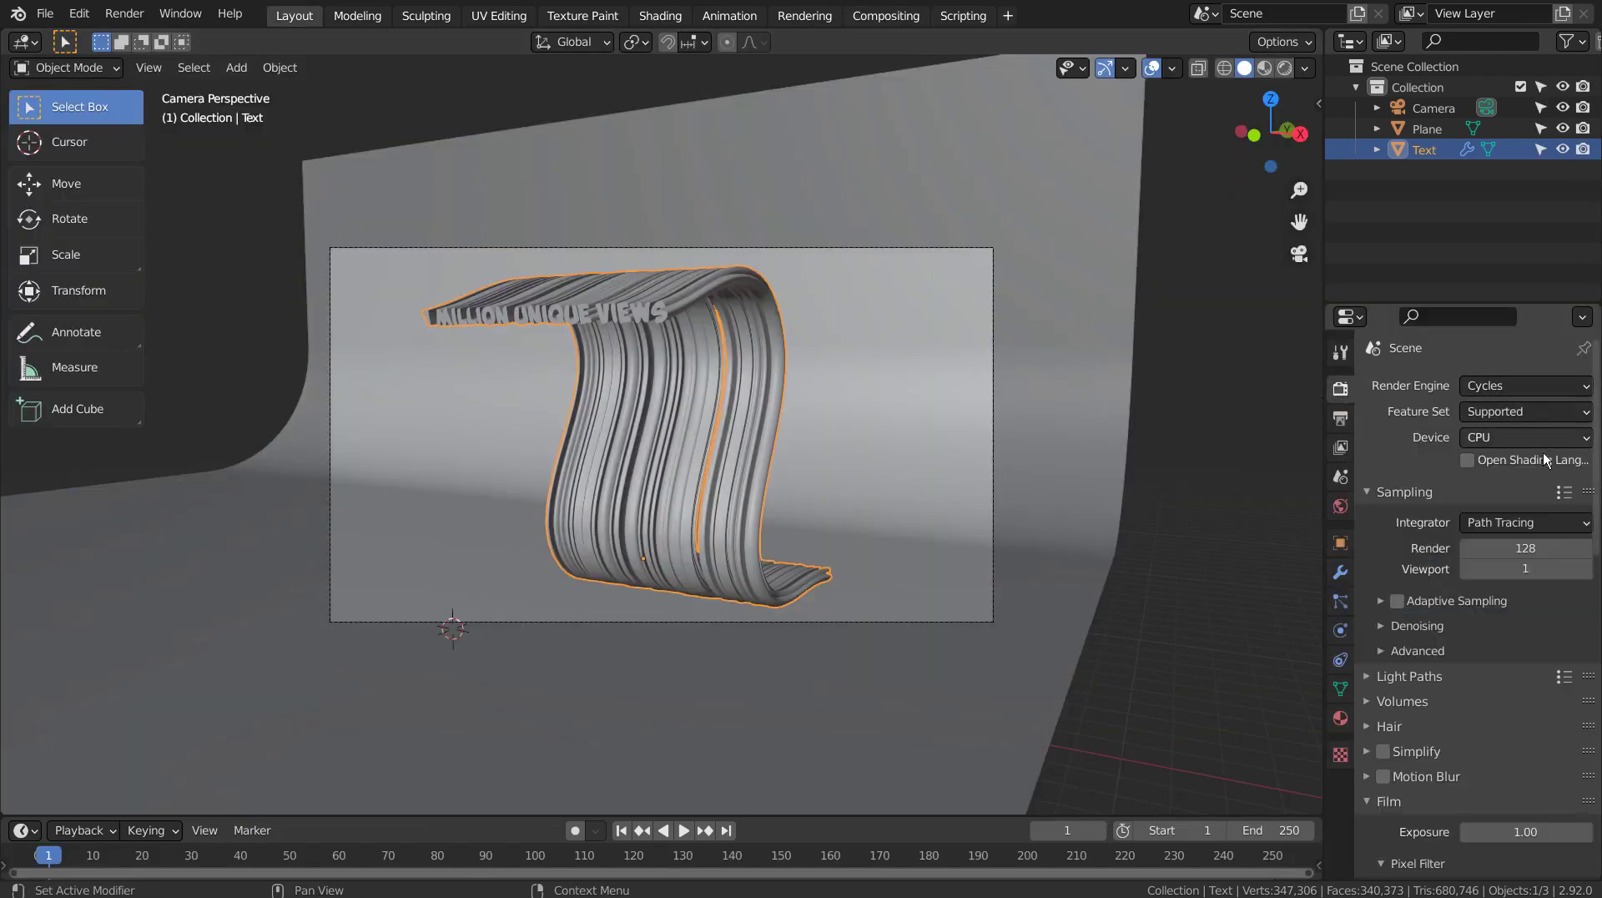
double_click(1525, 548)
type("32")
key("Return")
left_click(1172, 397)
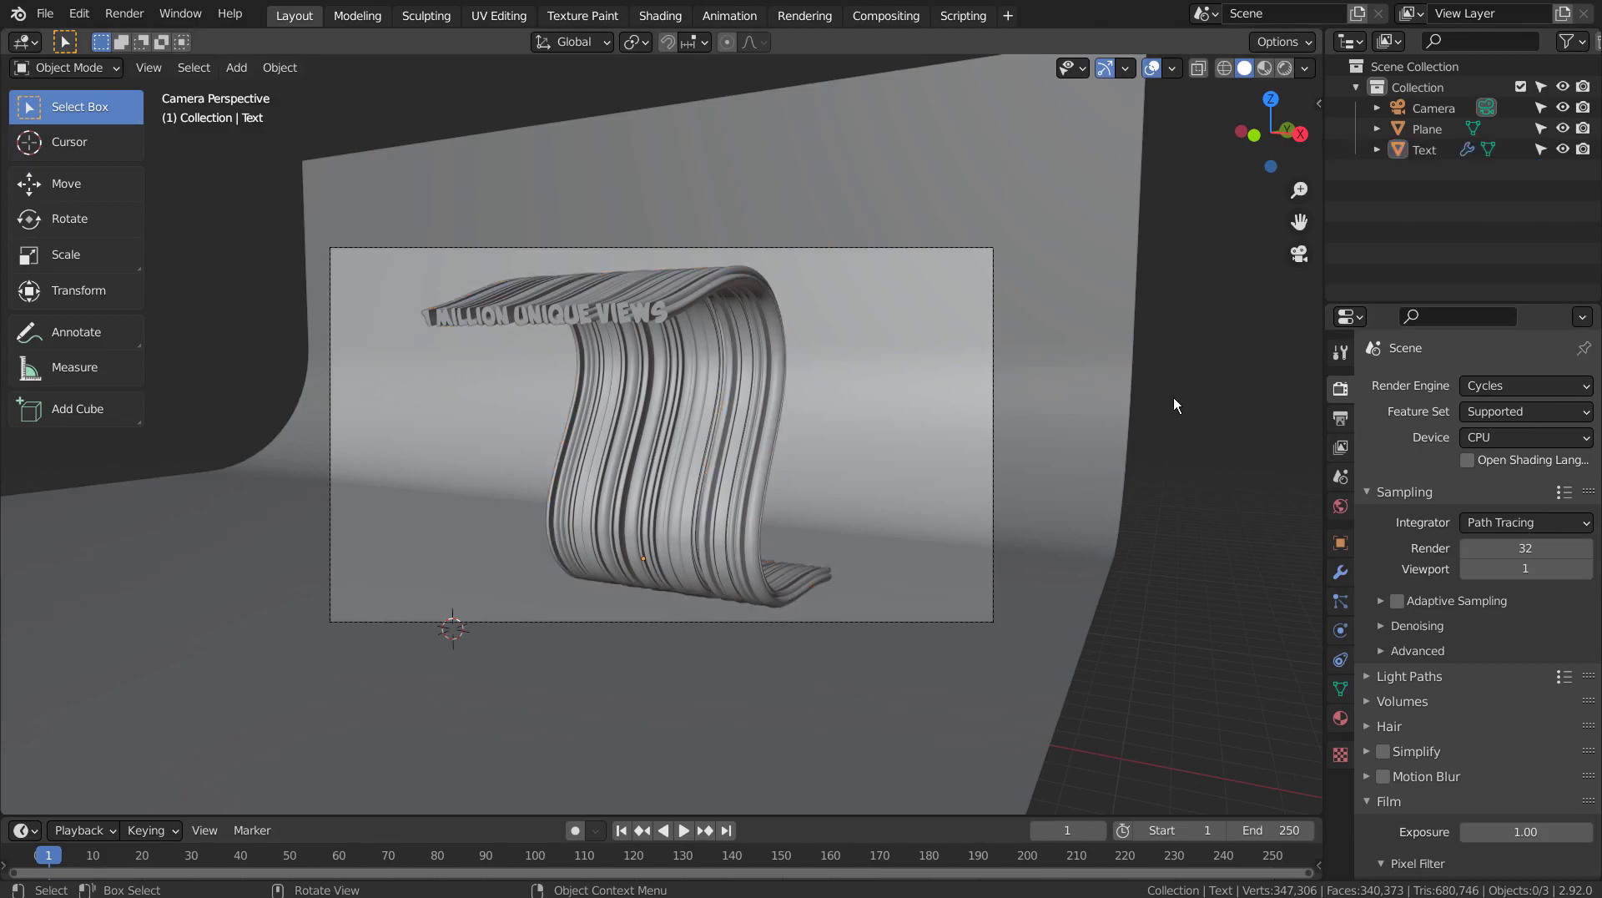
Step: Save the file, start a test render of the frame and close the render window
key("ctrl+s")
key("F12")
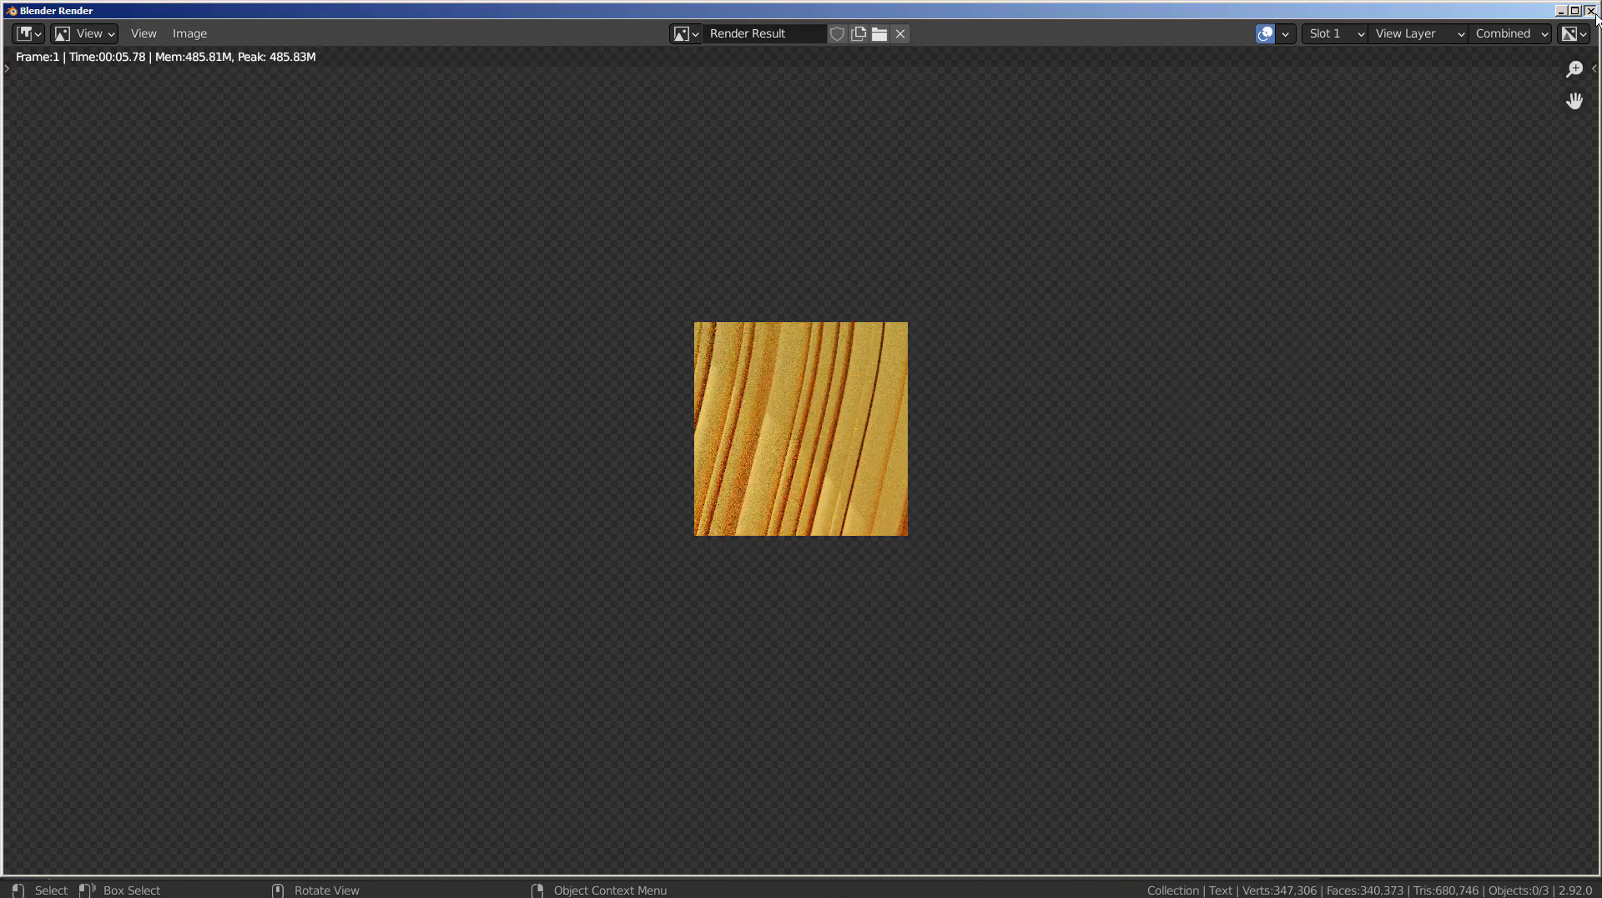
left_click(1589, 10)
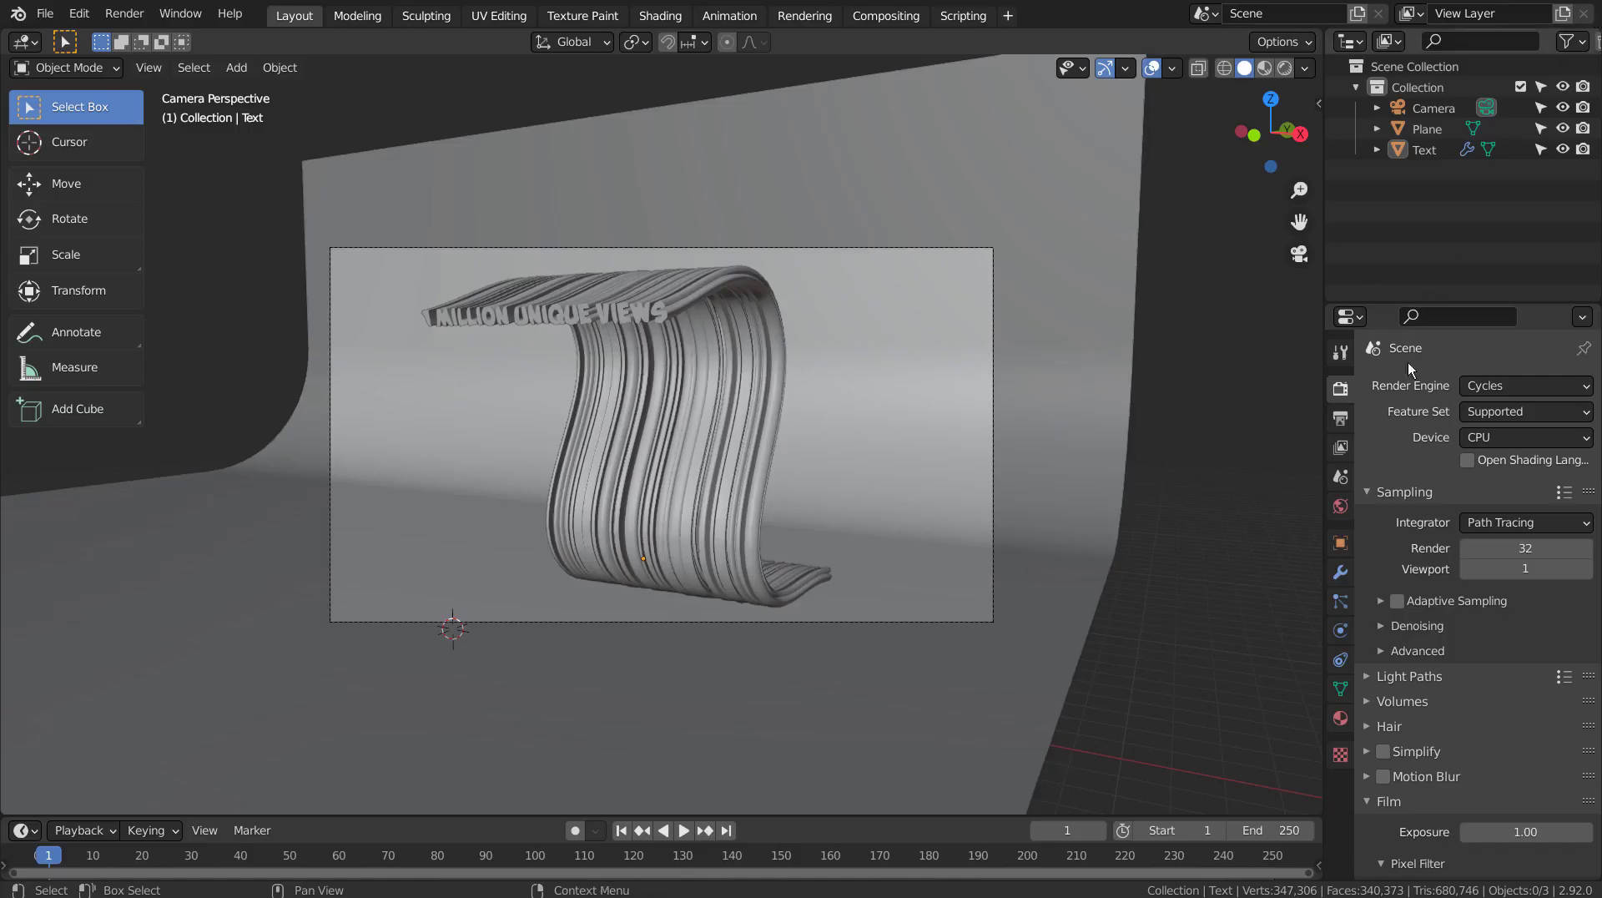
Step: Raise the text's subdivision to level 3 for both viewport and render, and render the image
left_click(1340, 572)
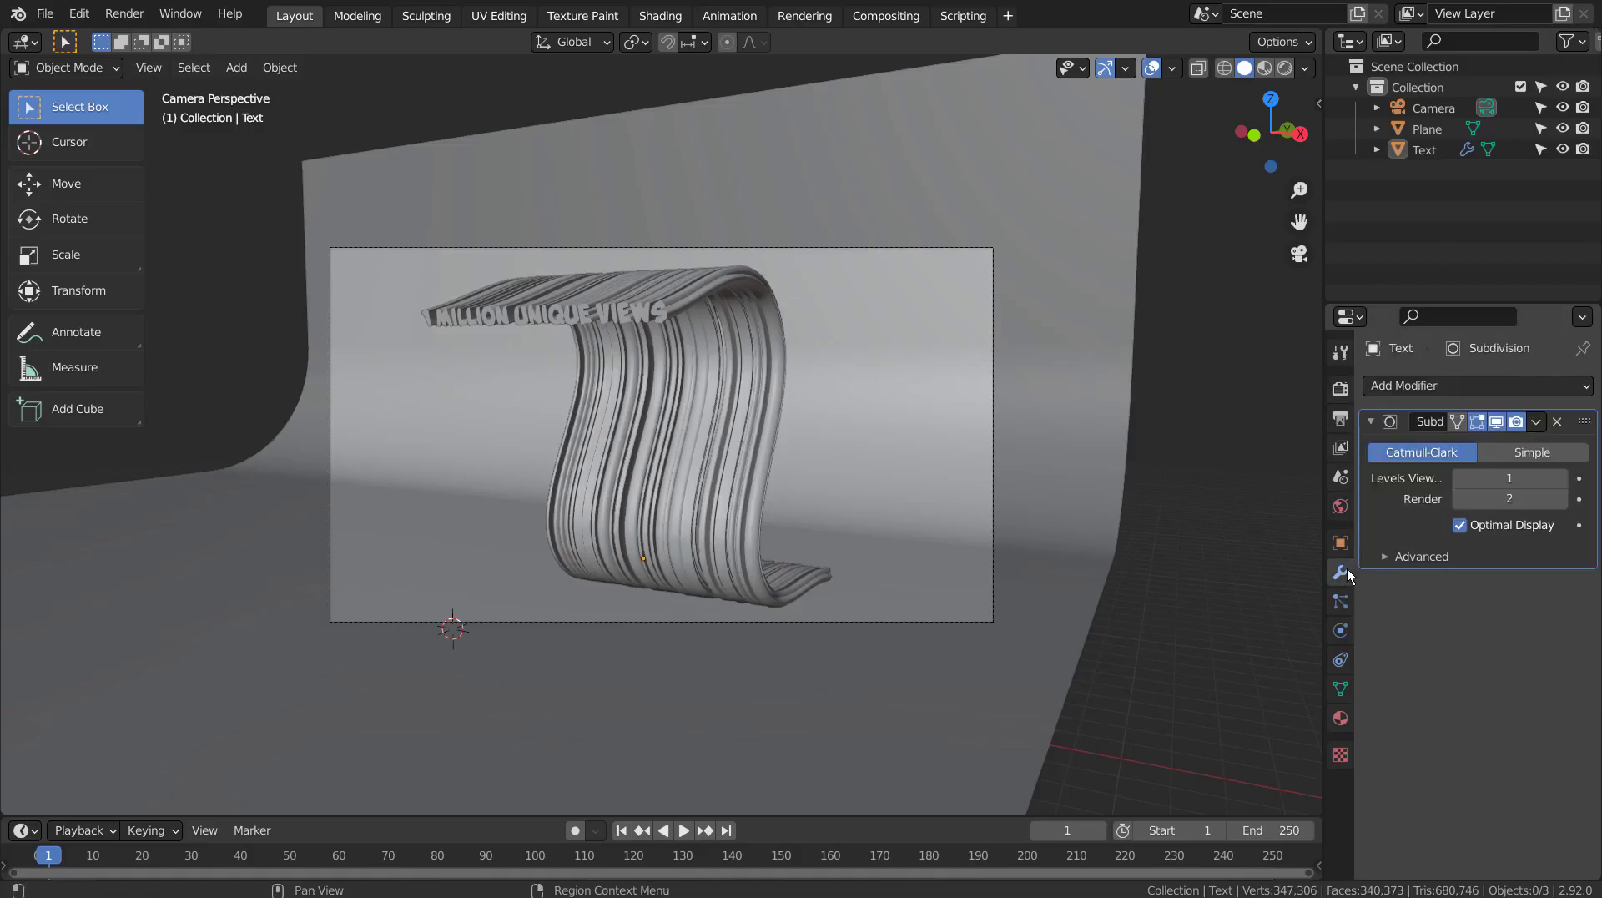
left_click(714, 348)
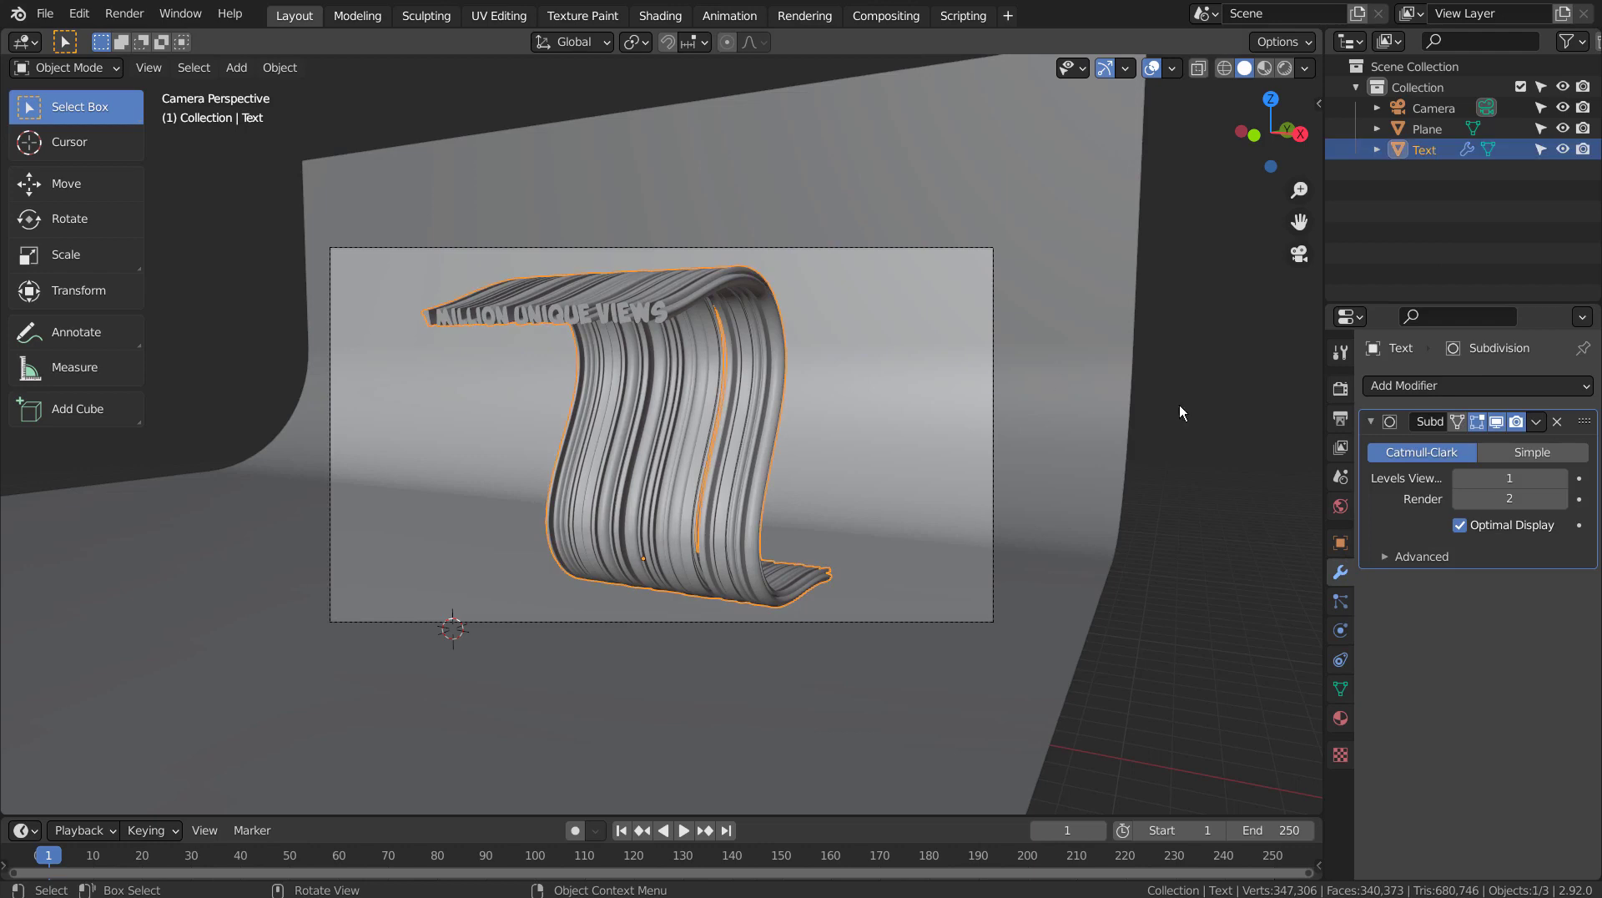
left_click(1560, 478)
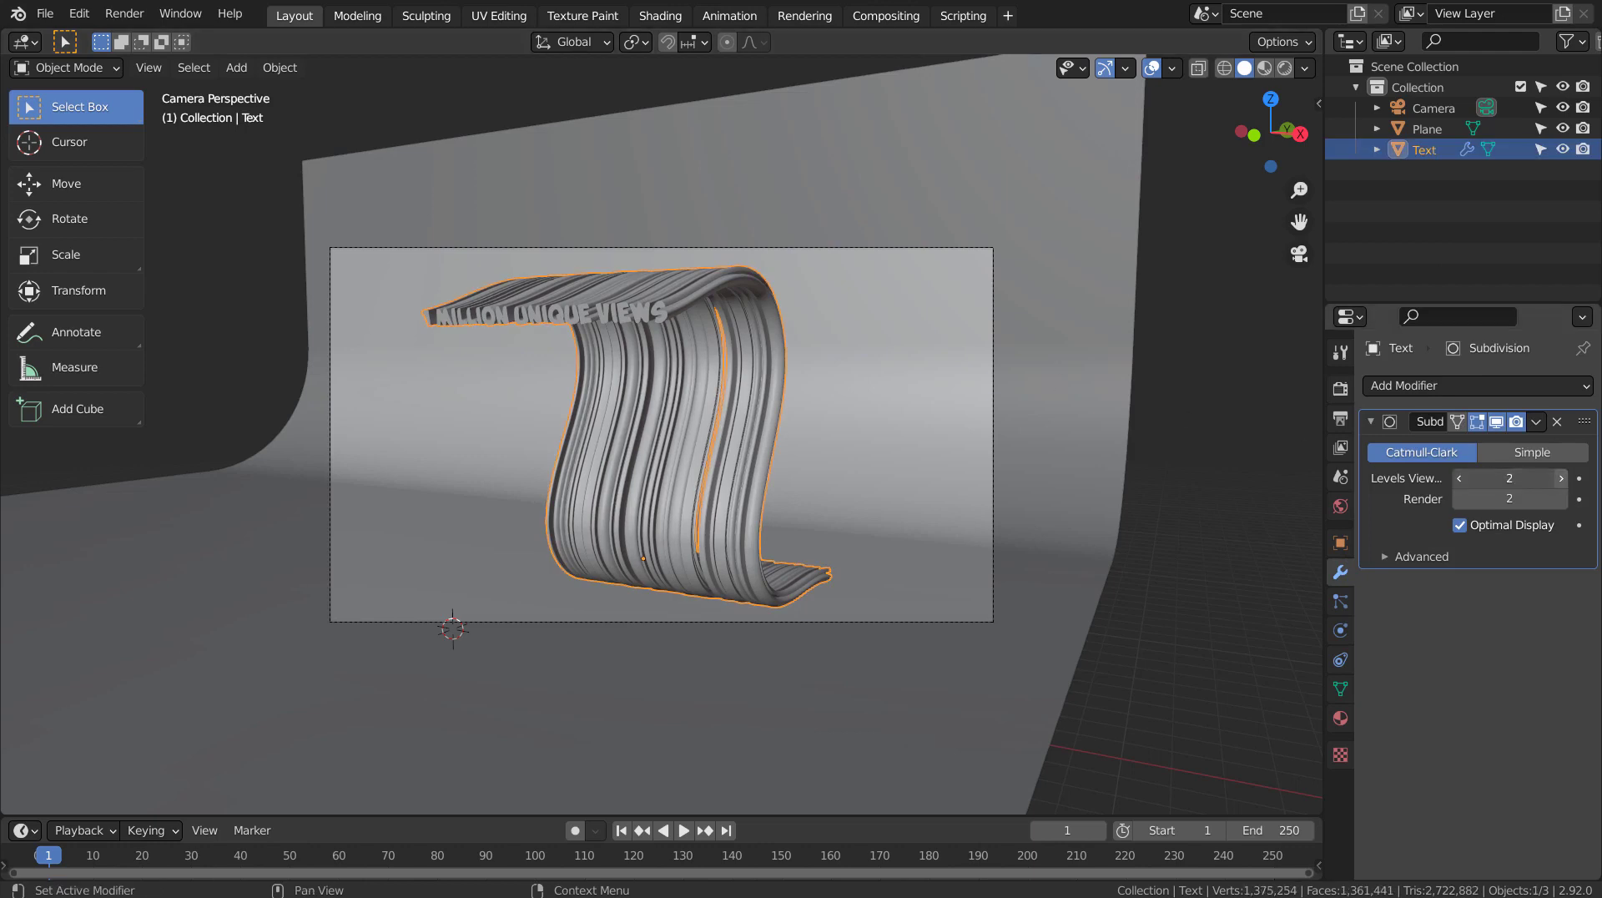
left_click(1561, 499)
left_click(1209, 408)
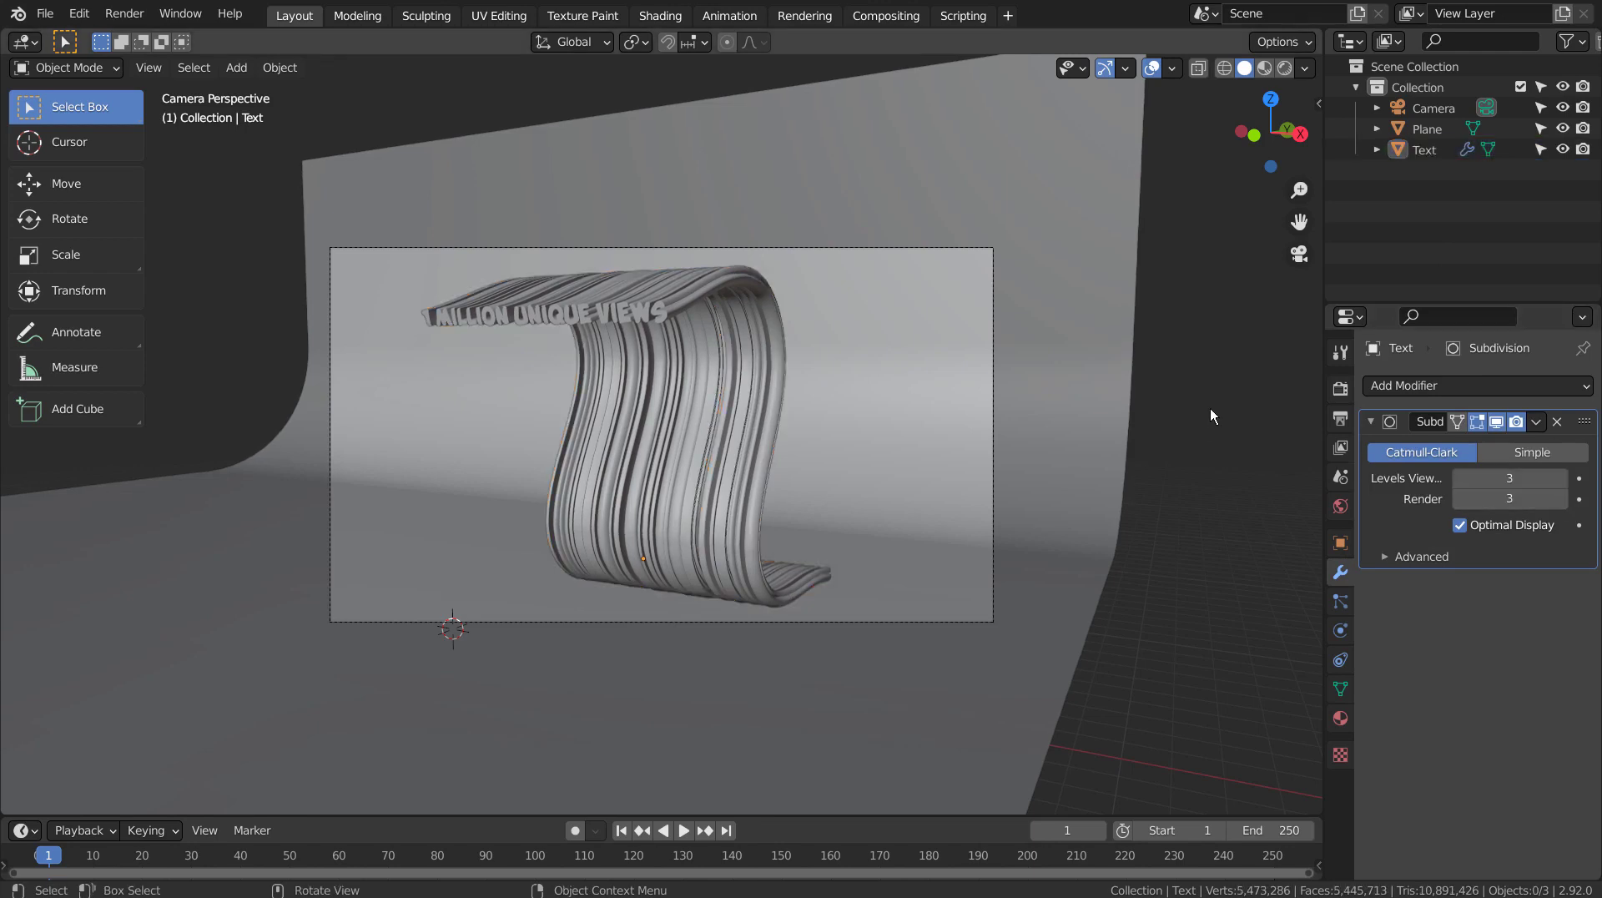
key("F12")
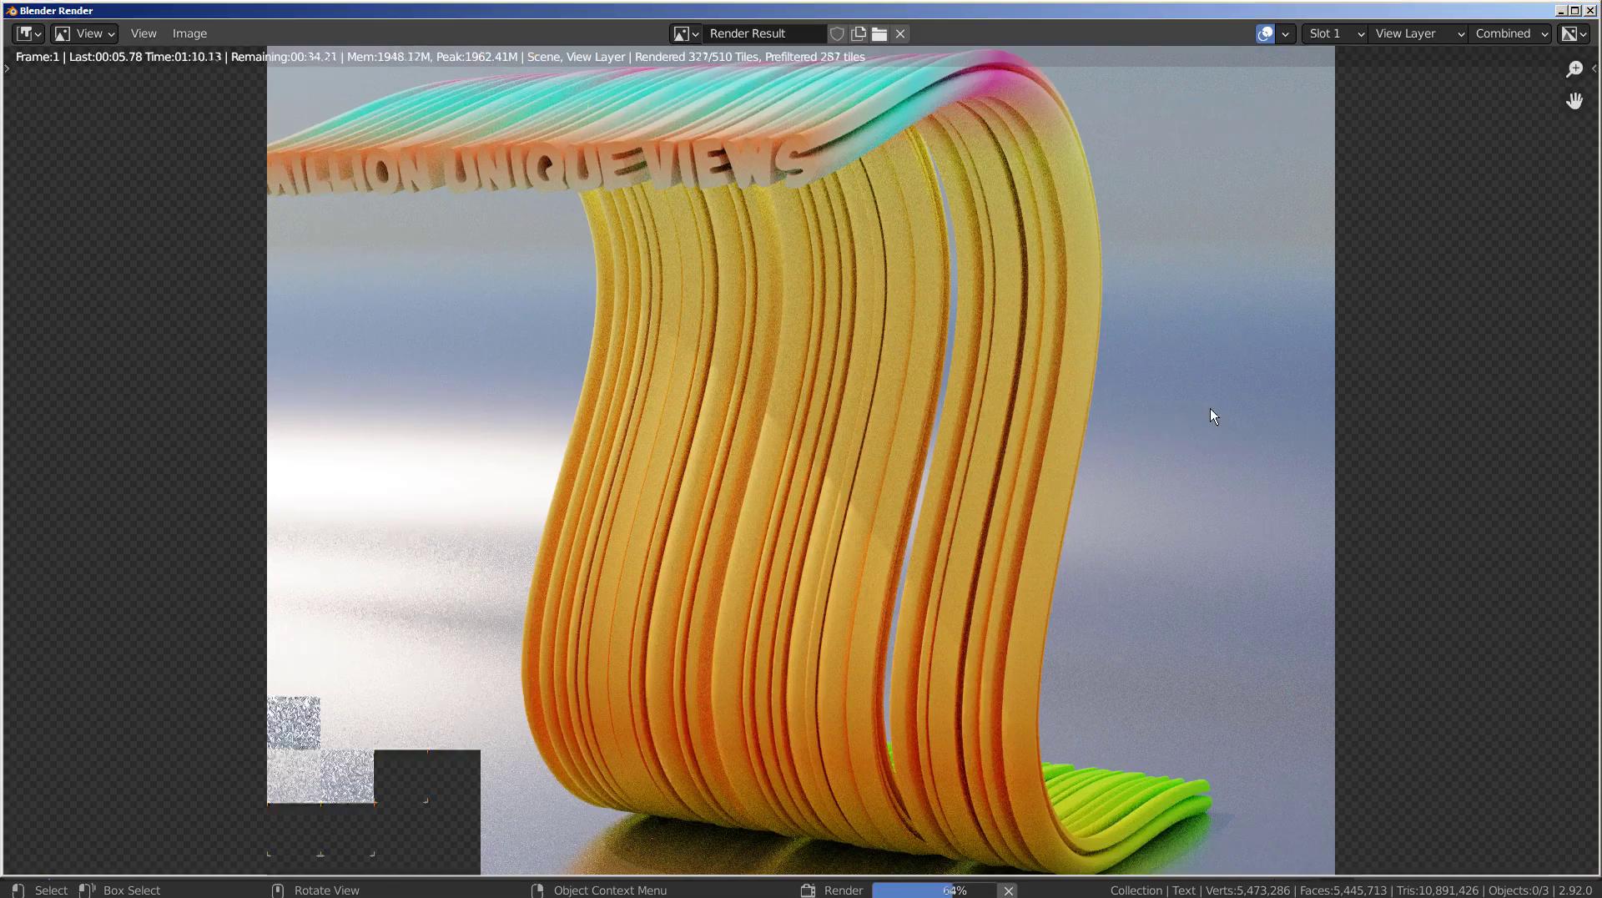